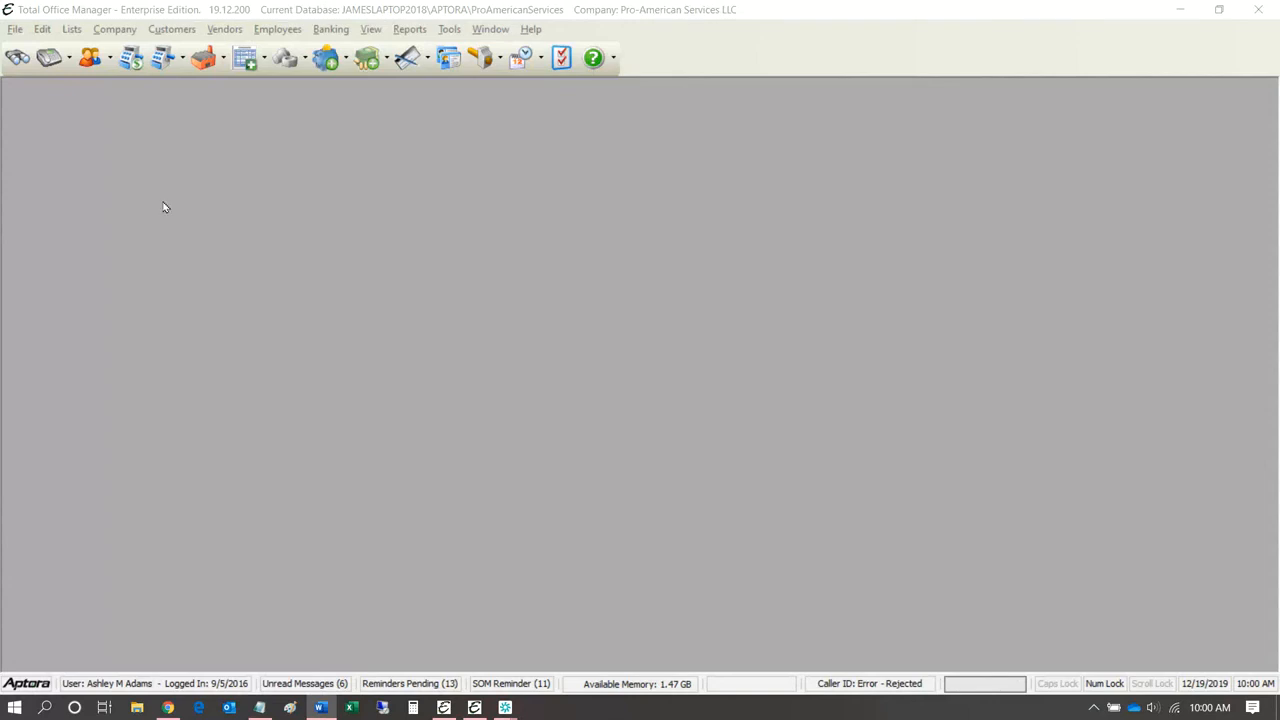
{"action": "left_click", "coordinate": [346, 247]}
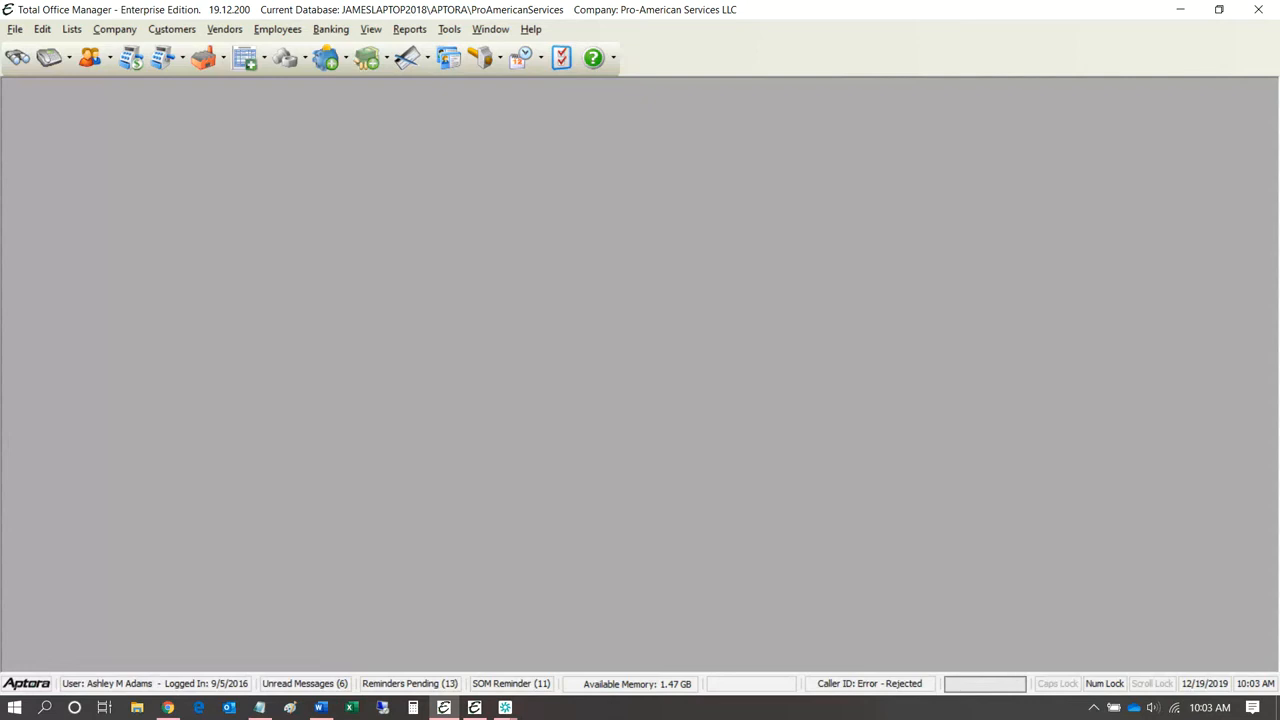
{"action": "key", "text": "alt+Tab"}
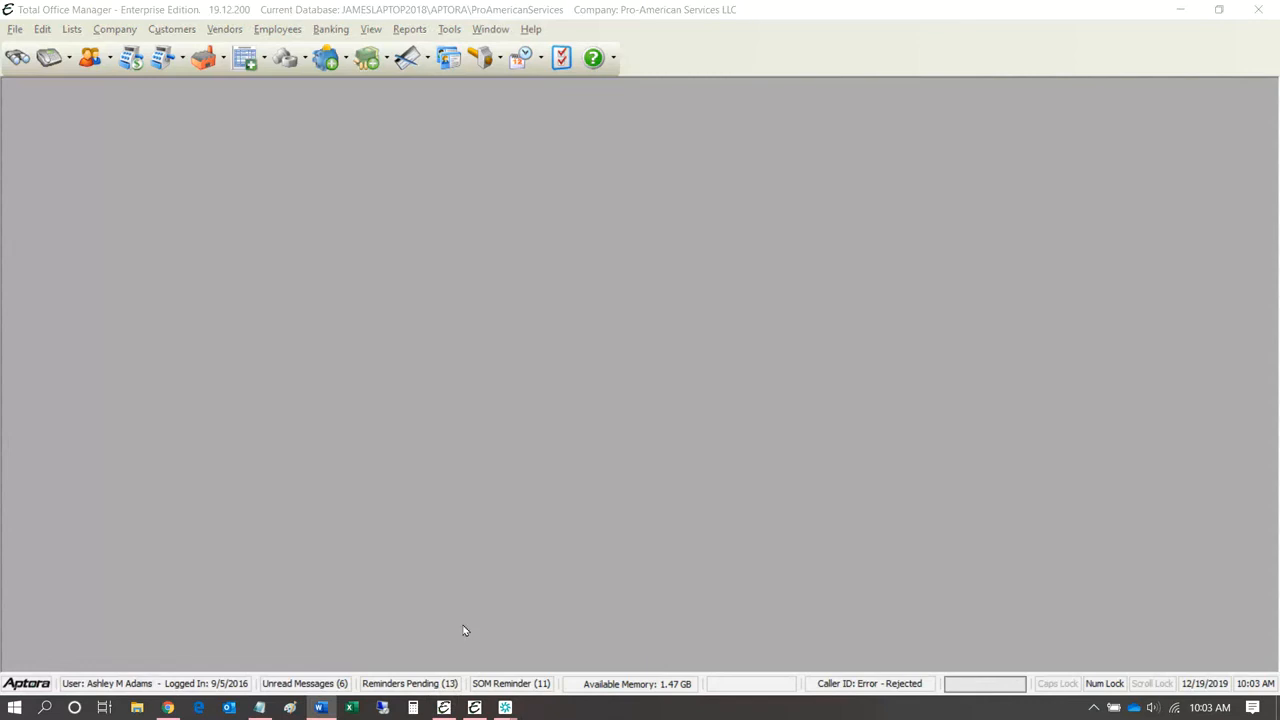
Step: Open a new Notepad note and enter "Send" followed by the company's feature request e-mail address, correcting its spelling
{"action": "right_click", "coordinate": [261, 707]}
{"action": "left_click", "coordinate": [230, 622]}
{"action": "key", "text": "ctrl+v"}
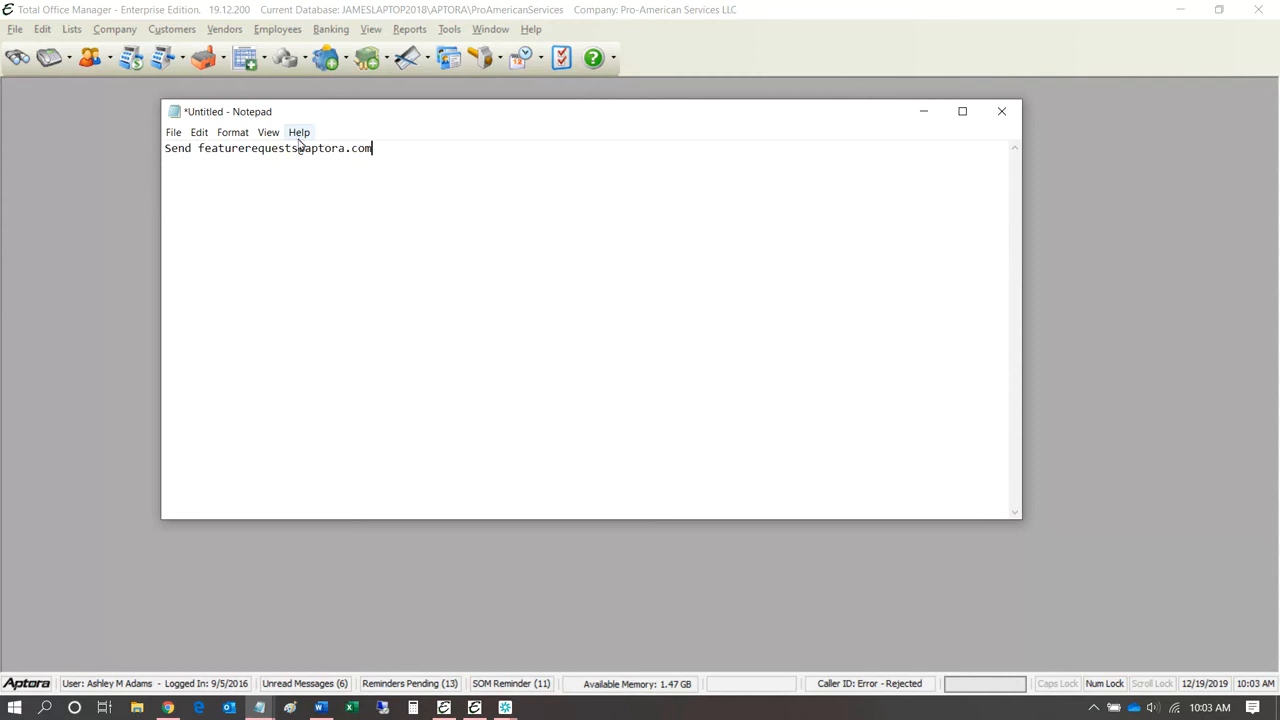
{"action": "key", "text": "BackSpace"}
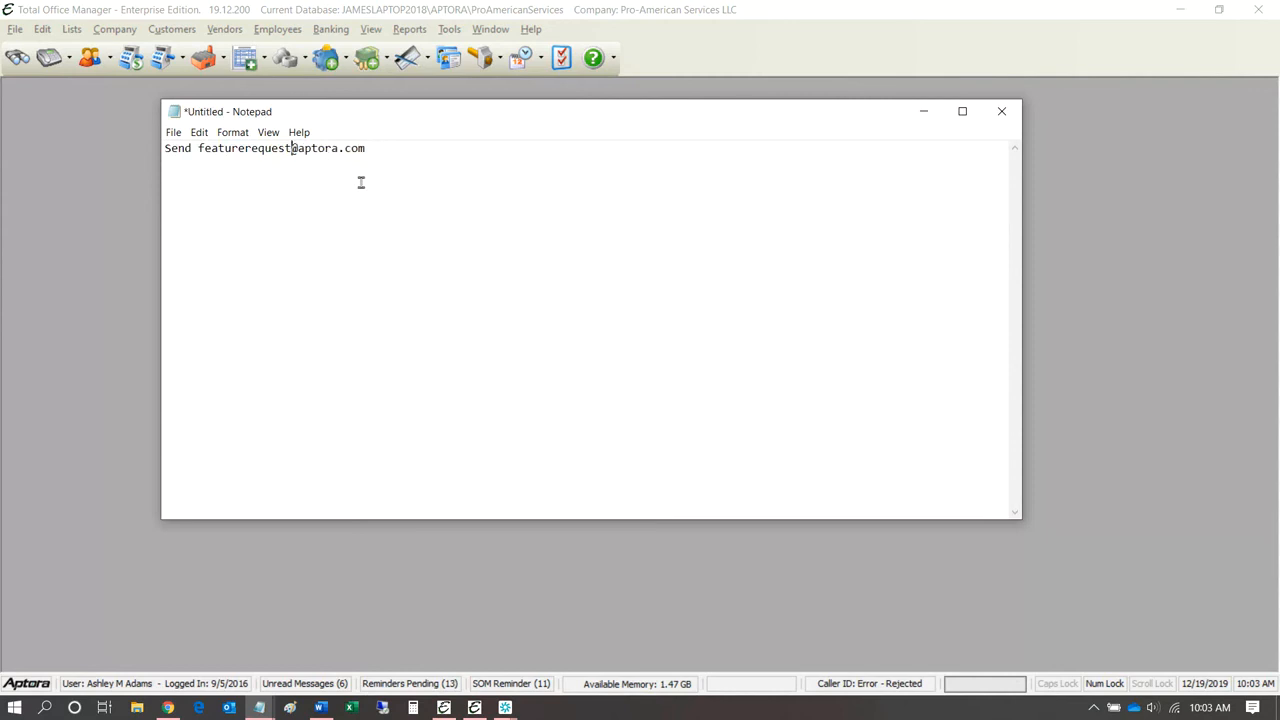
{"action": "key", "text": "alt+Tab"}
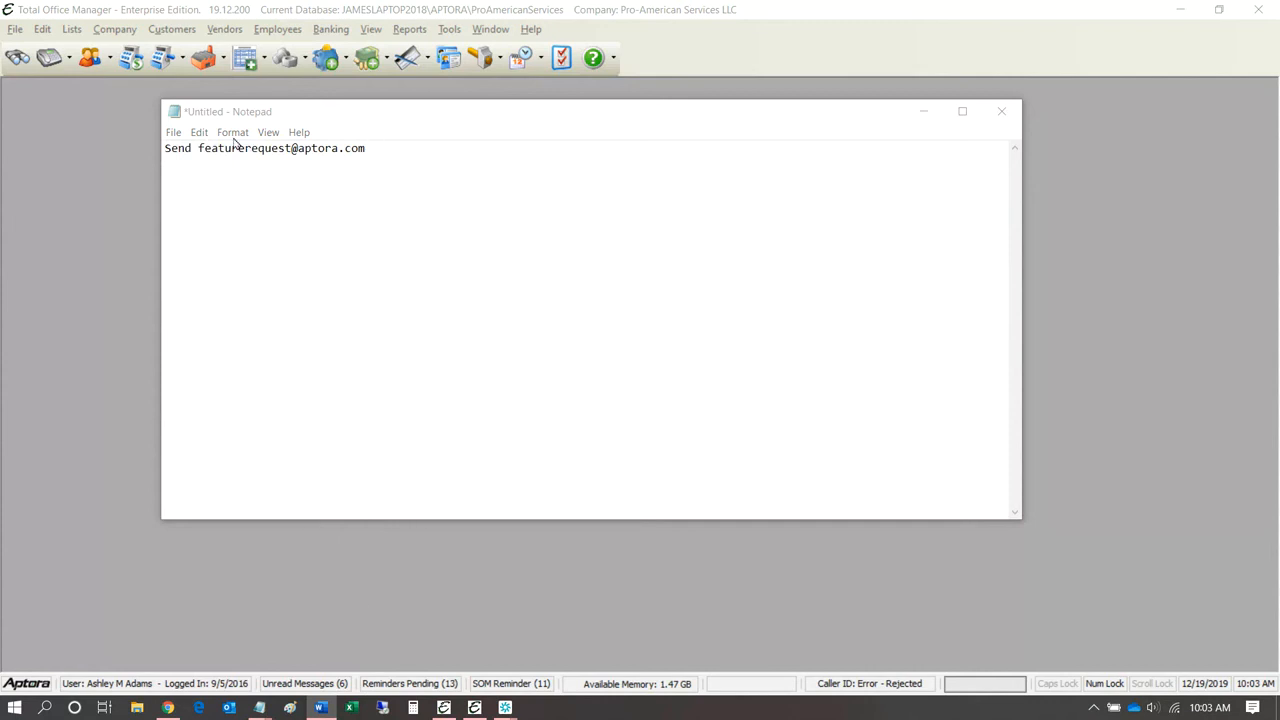
Step: Highlight the e-mail address in the note, and close Notepad without saving
{"action": "left_click_drag", "start_coordinate": [198, 148], "coordinate": [457, 134]}
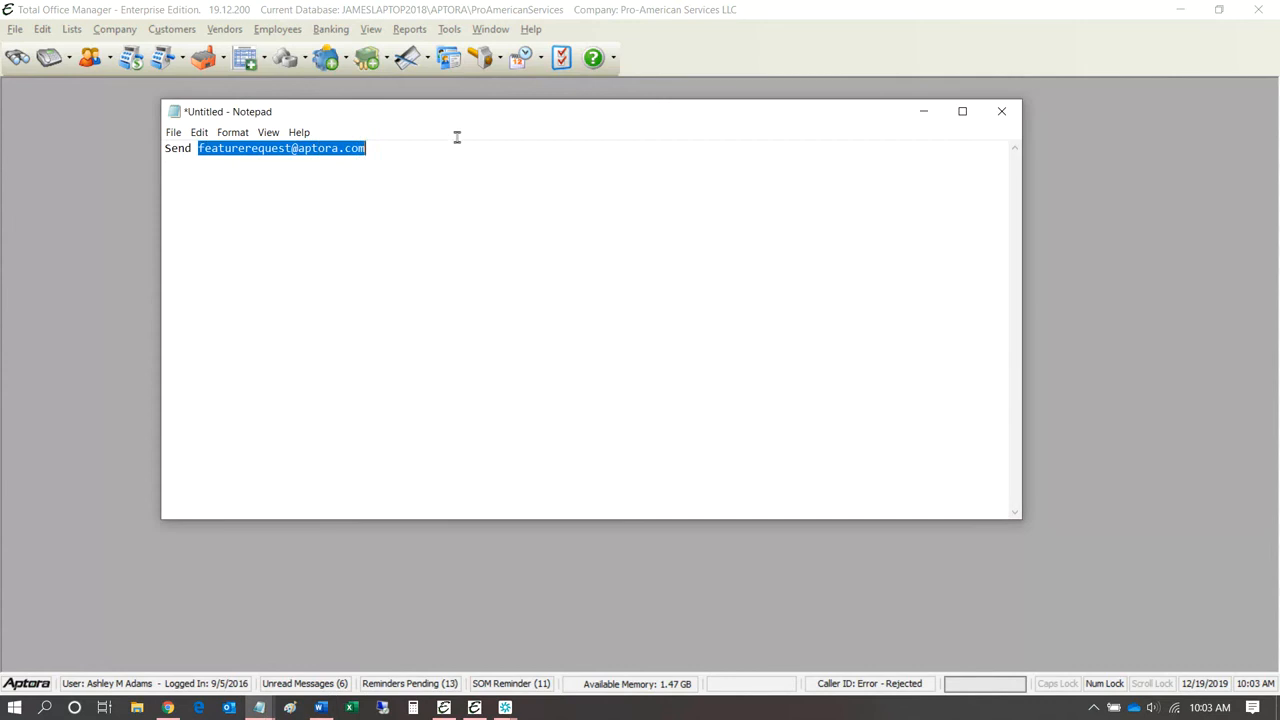
{"action": "left_click", "coordinate": [460, 157]}
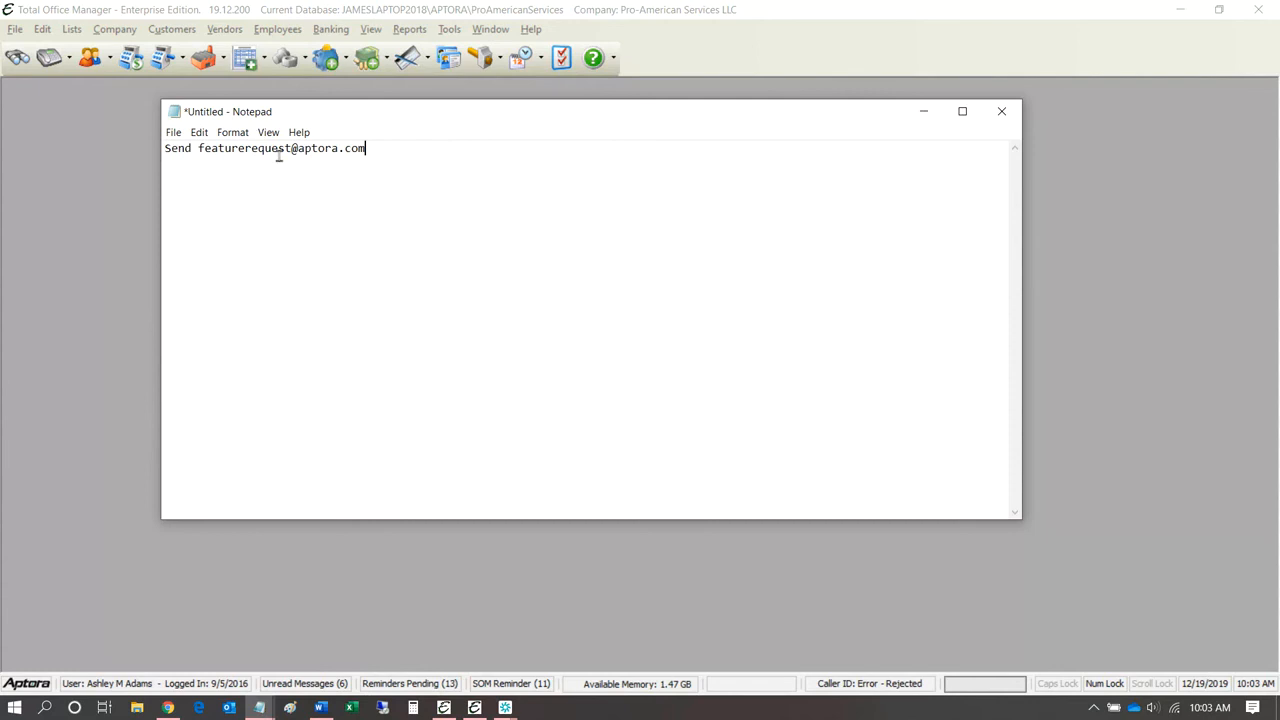
{"action": "left_click_drag", "start_coordinate": [197, 147], "coordinate": [423, 143]}
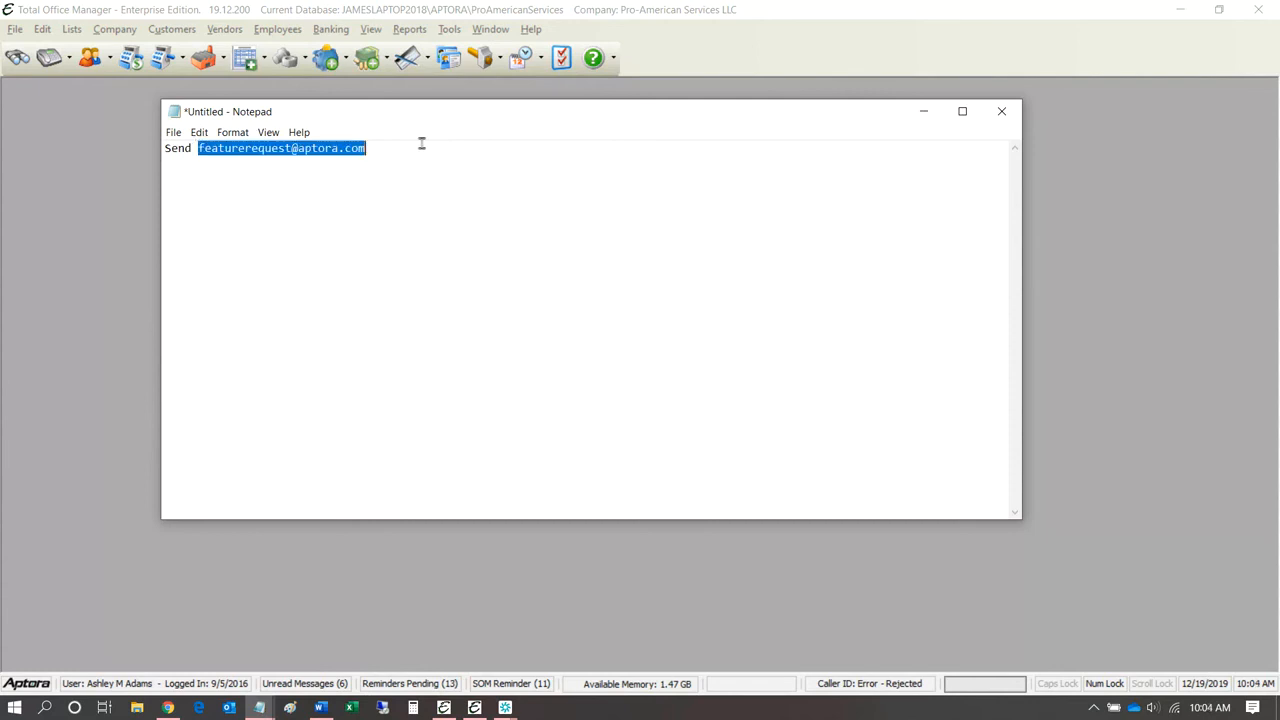
{"action": "left_click", "coordinate": [431, 151]}
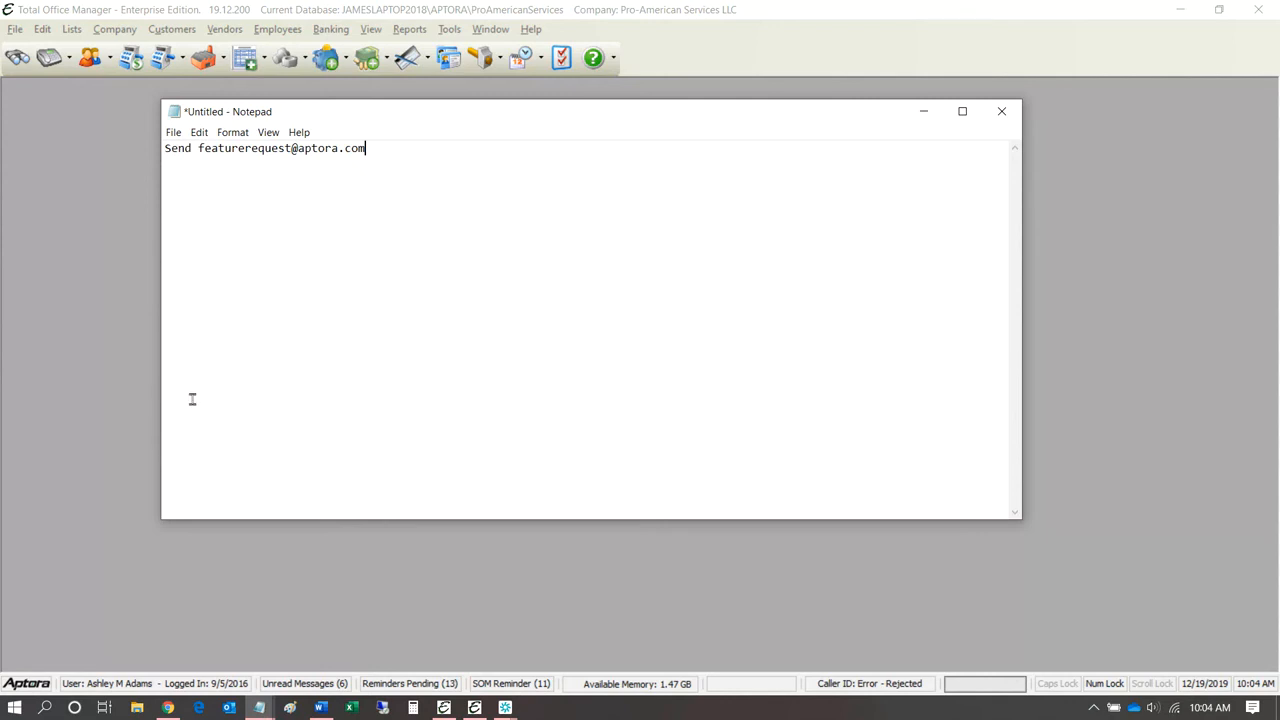
{"action": "left_click", "coordinate": [1001, 111]}
{"action": "left_click", "coordinate": [670, 358]}
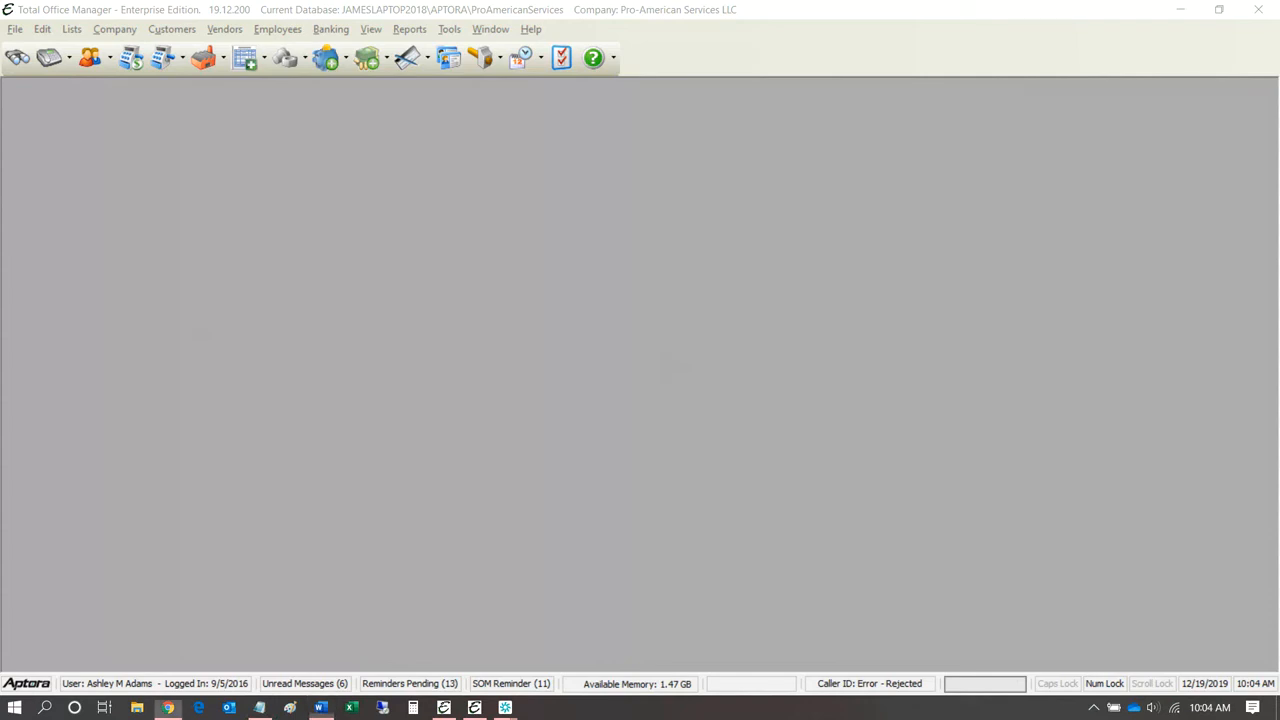
Step: Switch to the maximized Chrome window to read the progress billing definition in the Google results, and minimize the browser
{"action": "left_click_drag", "start_coordinate": [1279, 240], "coordinate": [764, 173]}
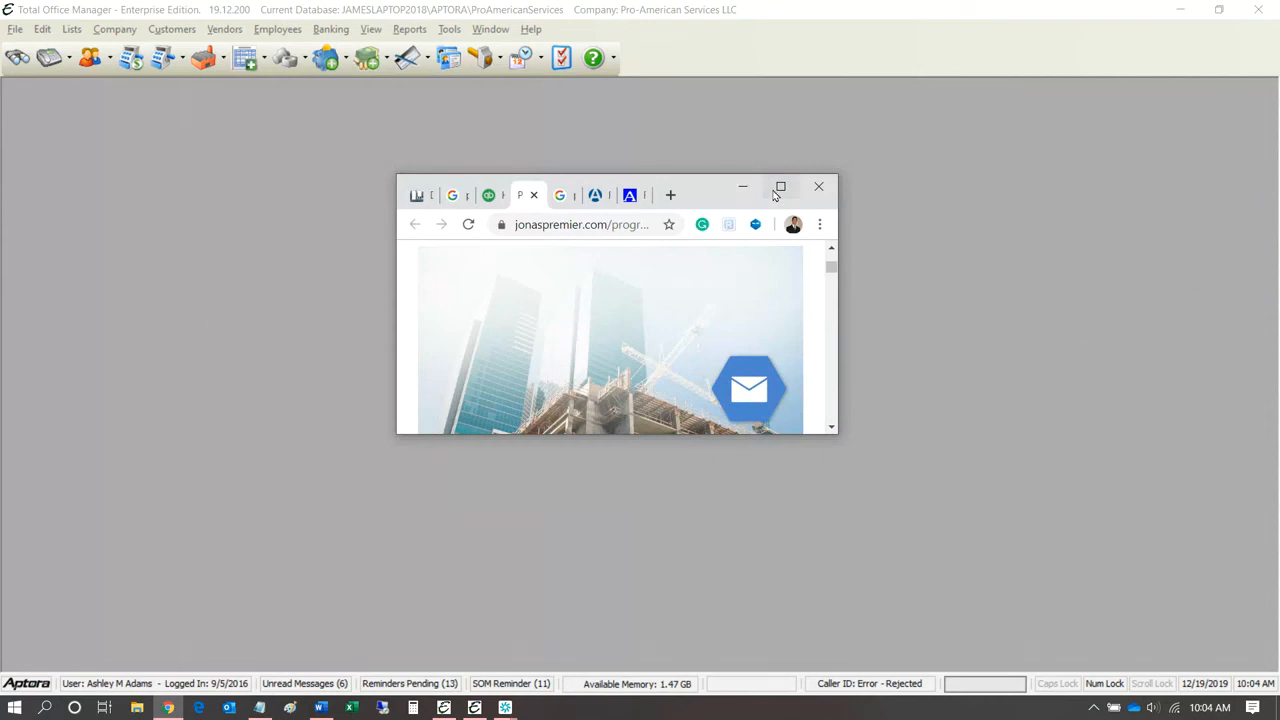
{"action": "left_click", "coordinate": [780, 187]}
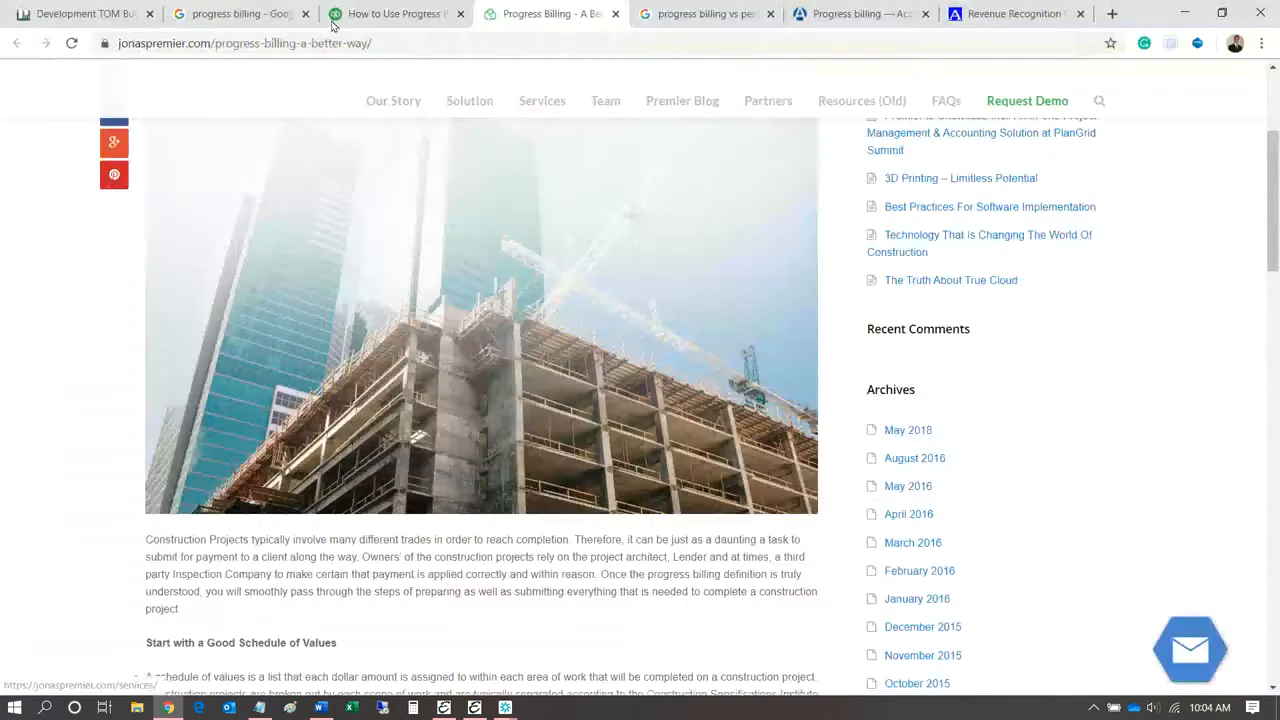
{"action": "left_click", "coordinate": [242, 15]}
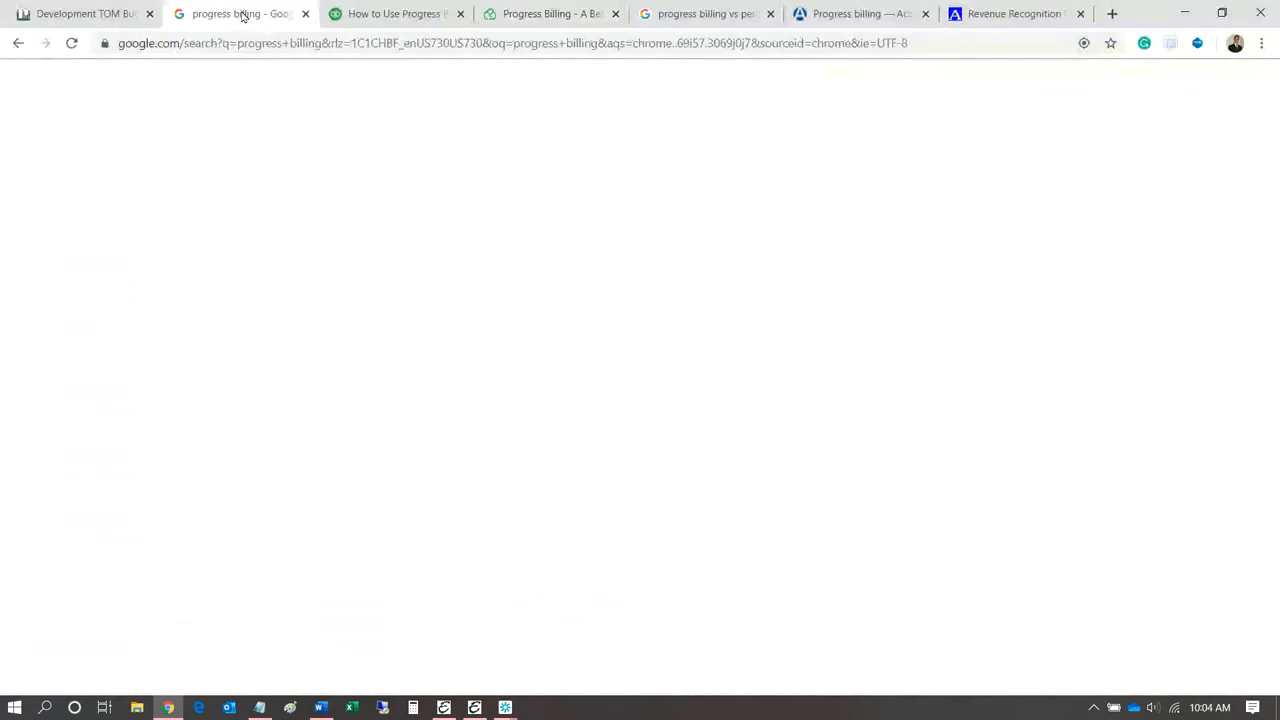
{"action": "scroll", "coordinate": [655, 272], "scroll_direction": "up", "scroll_amount": 4}
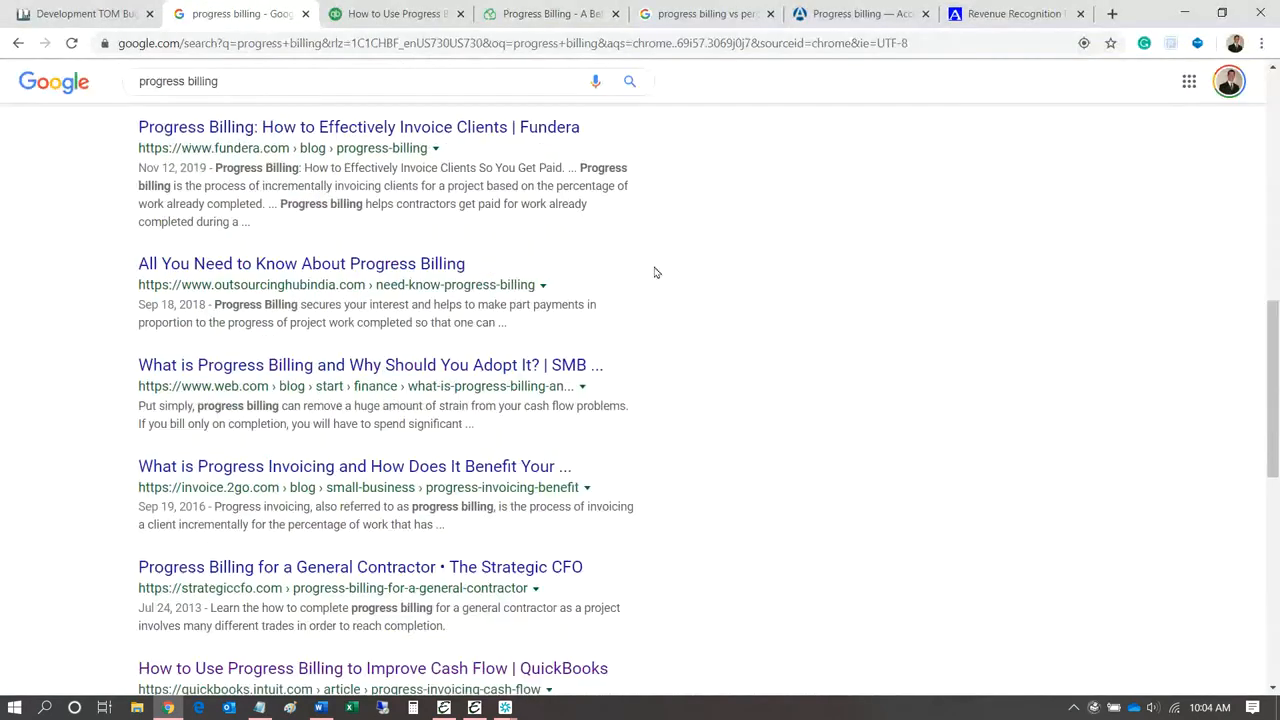
{"action": "scroll", "coordinate": [655, 272], "scroll_direction": "up", "scroll_amount": 6}
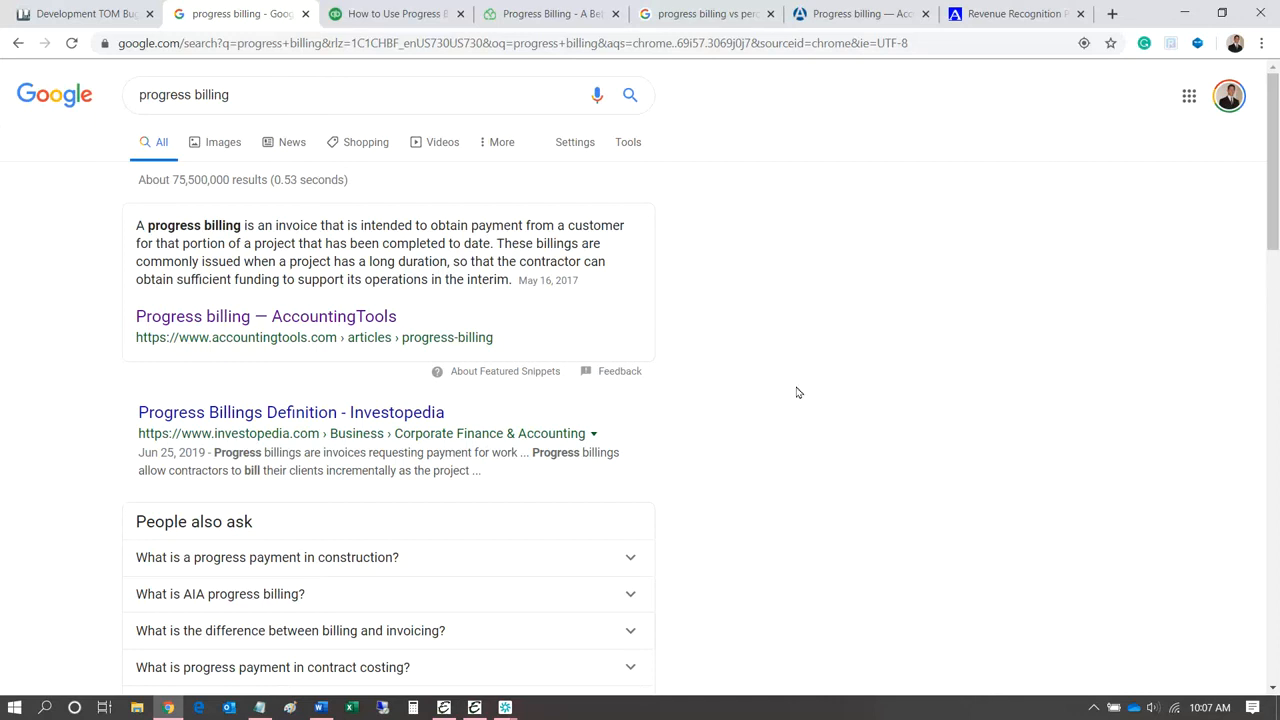
{"action": "left_click", "coordinate": [1190, 16]}
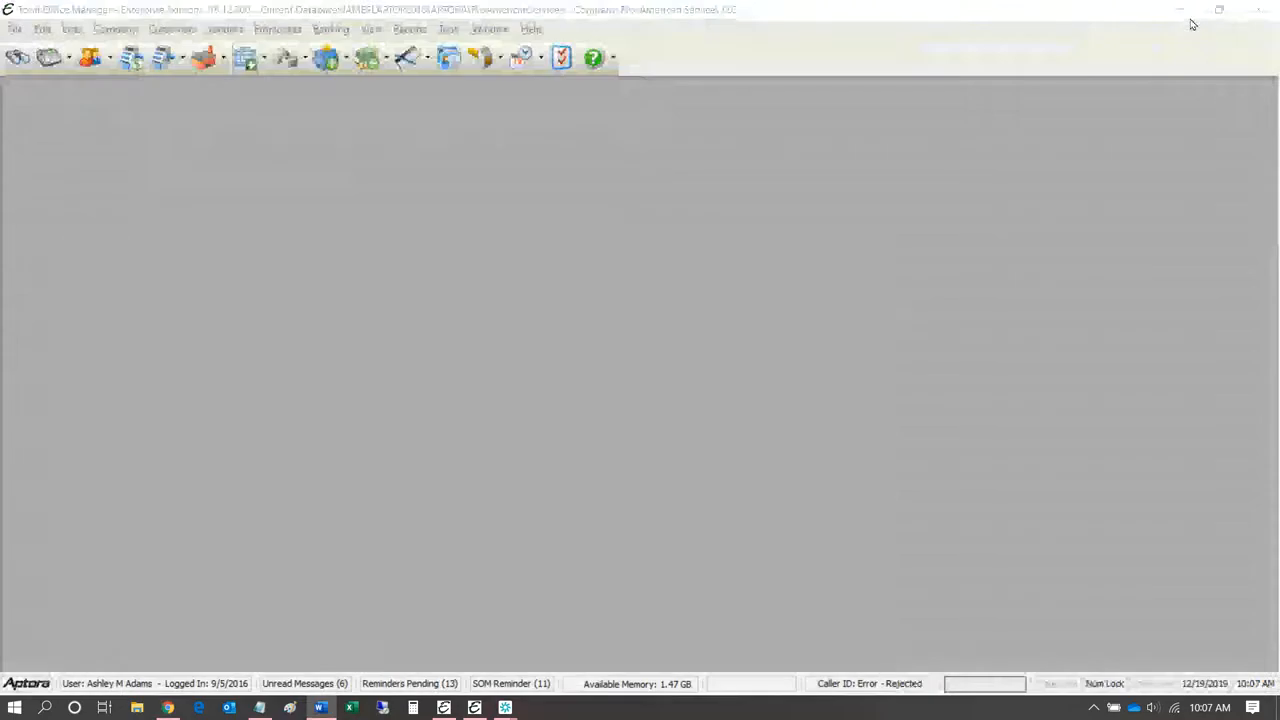
Step: Open a blank new customer estimate and move its window slightly aside
{"action": "left_click", "coordinate": [173, 30]}
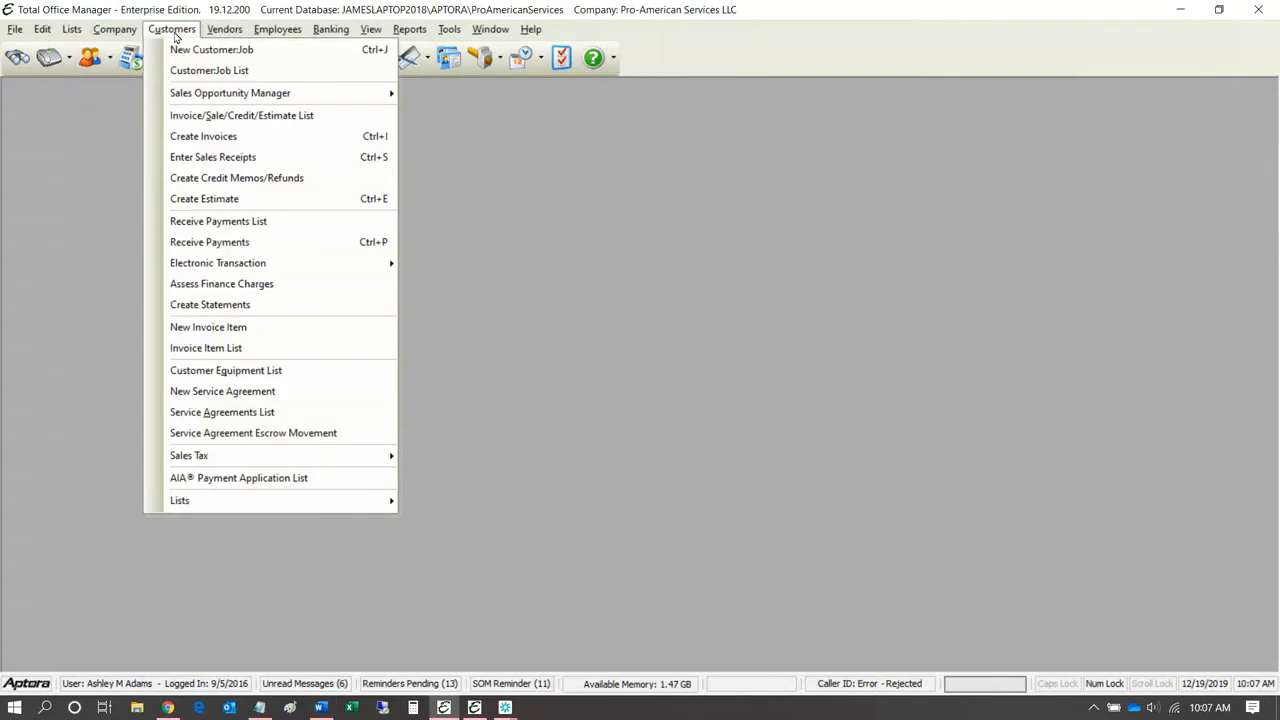
{"action": "left_click", "coordinate": [209, 199]}
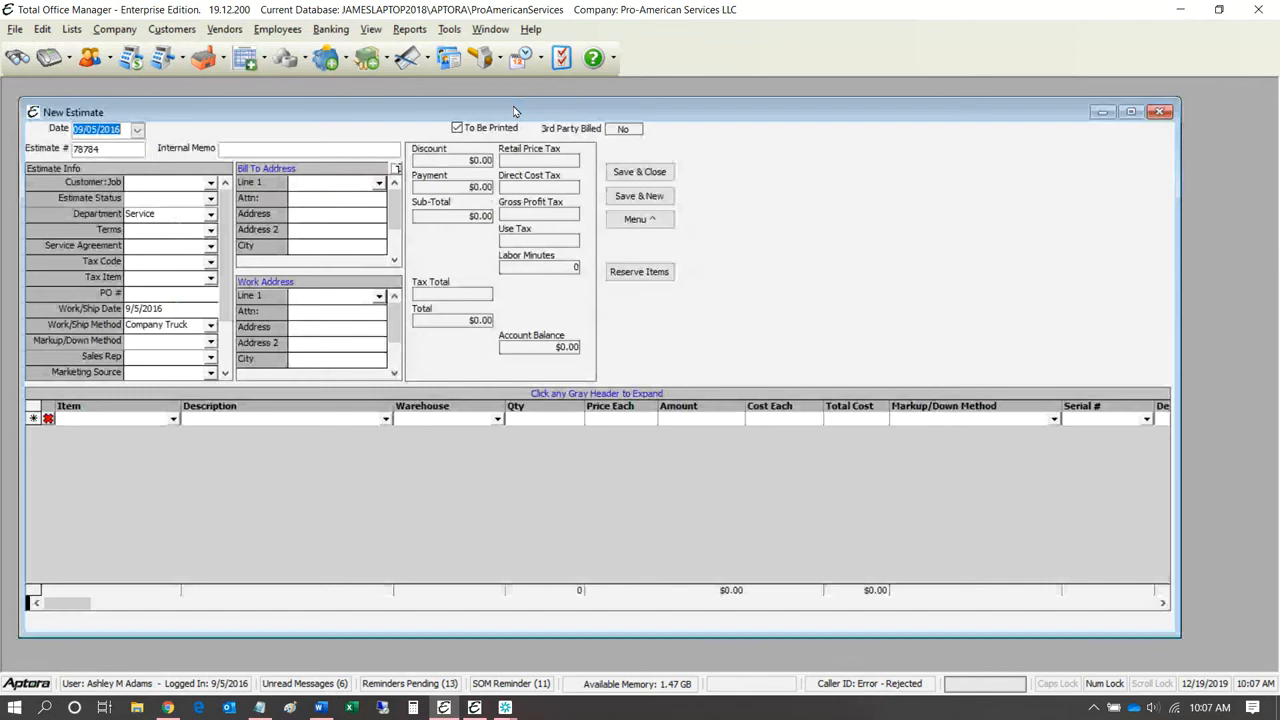
{"action": "left_click_drag", "start_coordinate": [515, 111], "coordinate": [548, 108]}
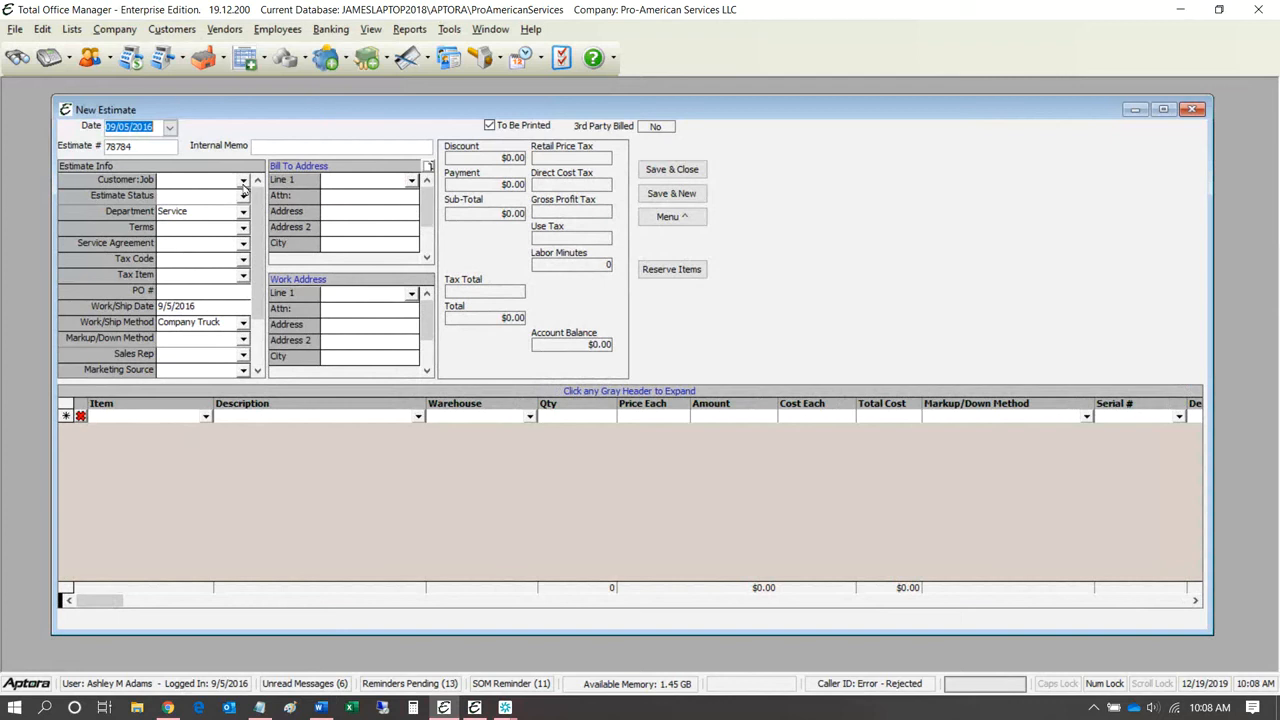
Step: Open the Kitchen Remodeling estimate dated 12/10/2019 from the Invoice/Sale/Credit/Estimate List
{"action": "left_click", "coordinate": [173, 31]}
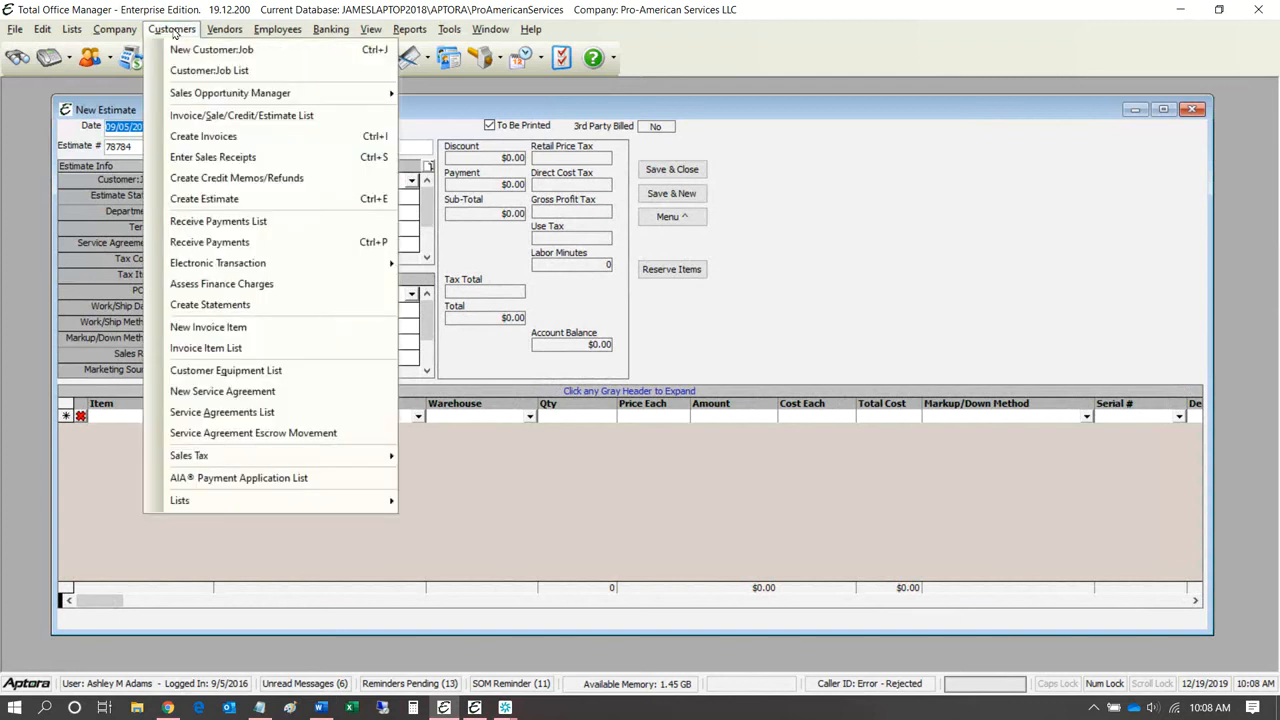
{"action": "left_click", "coordinate": [228, 115]}
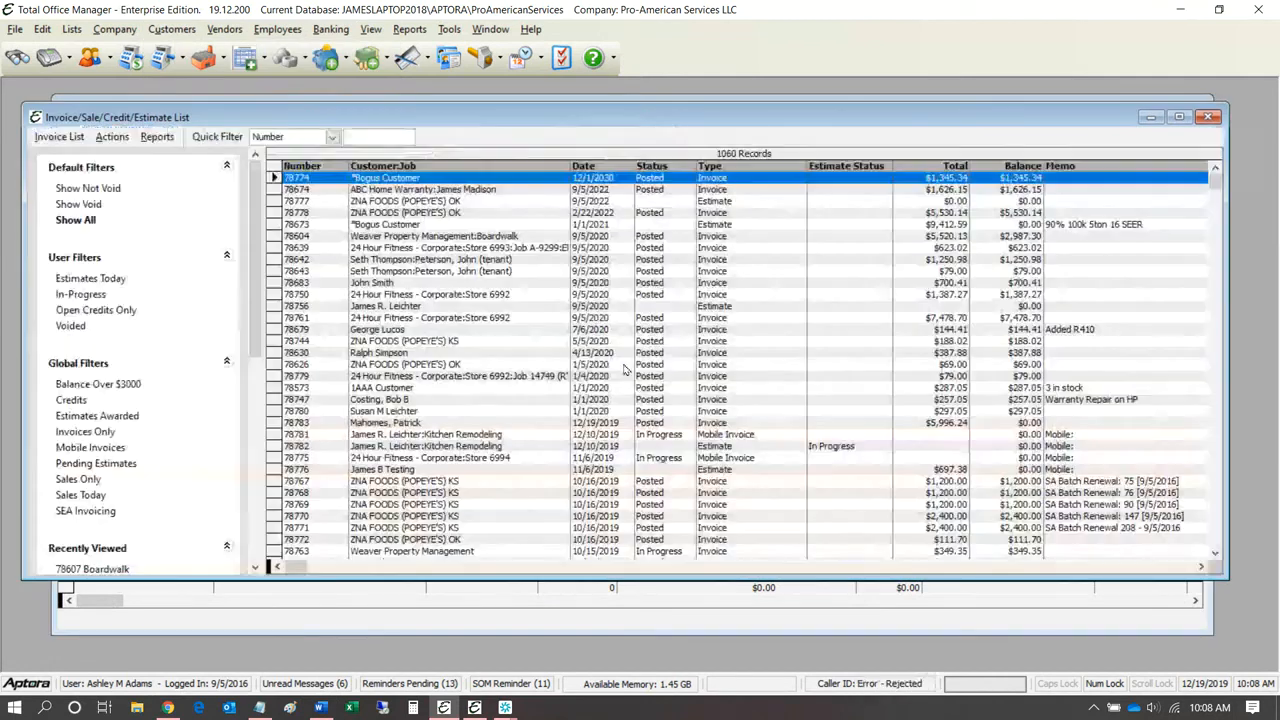
{"action": "left_click", "coordinate": [727, 447]}
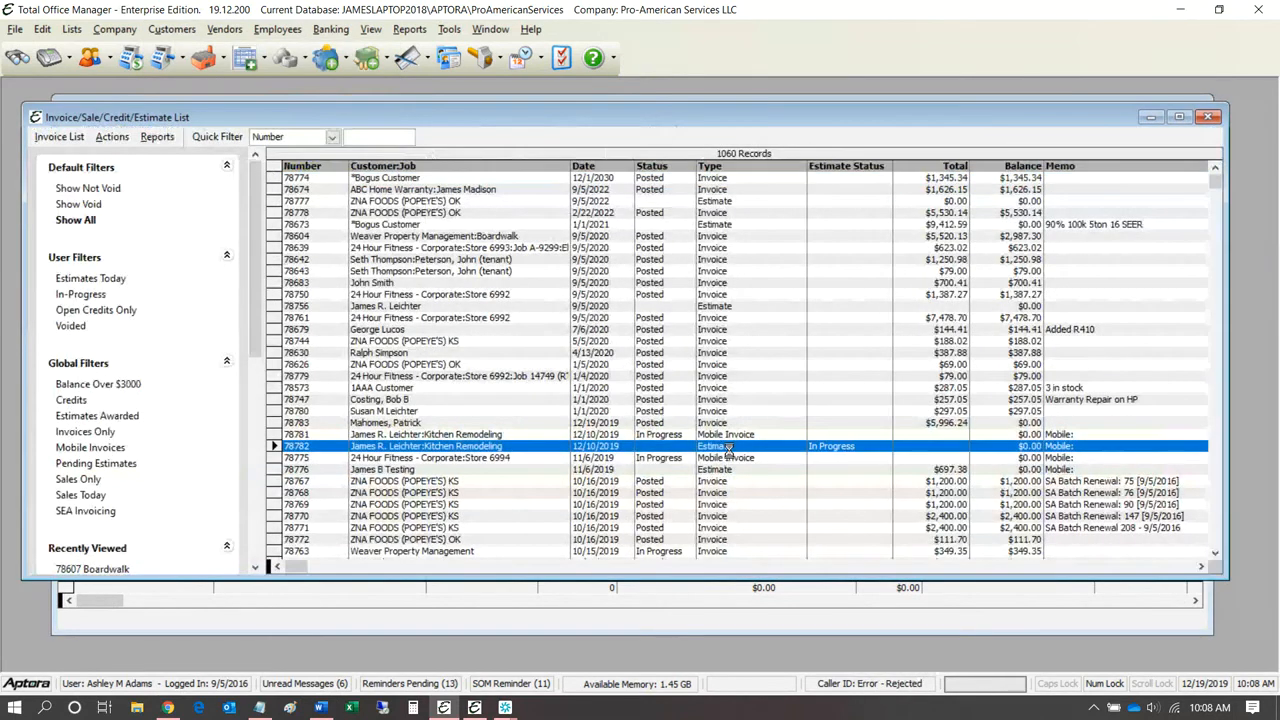
{"action": "double_click", "coordinate": [729, 447]}
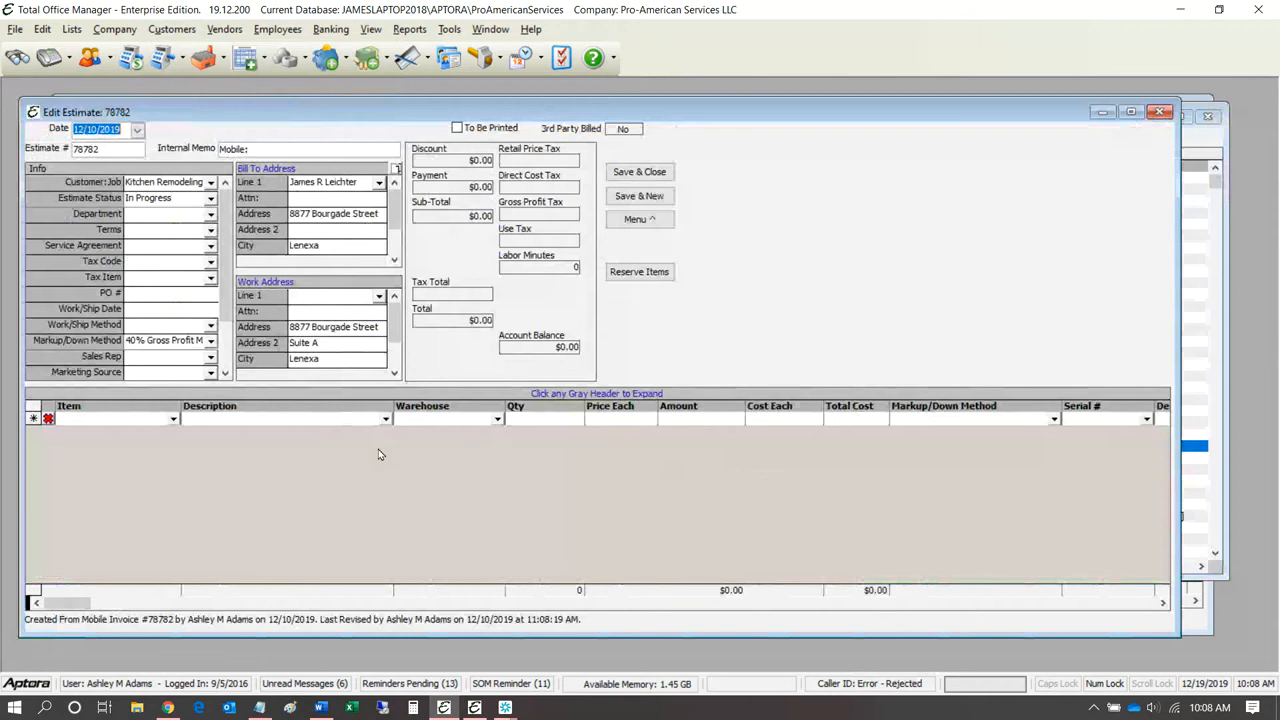
Step: Add the line items 0003, 0017-COPY, 00302 and 001960005 to the estimate
{"action": "left_click", "coordinate": [172, 419]}
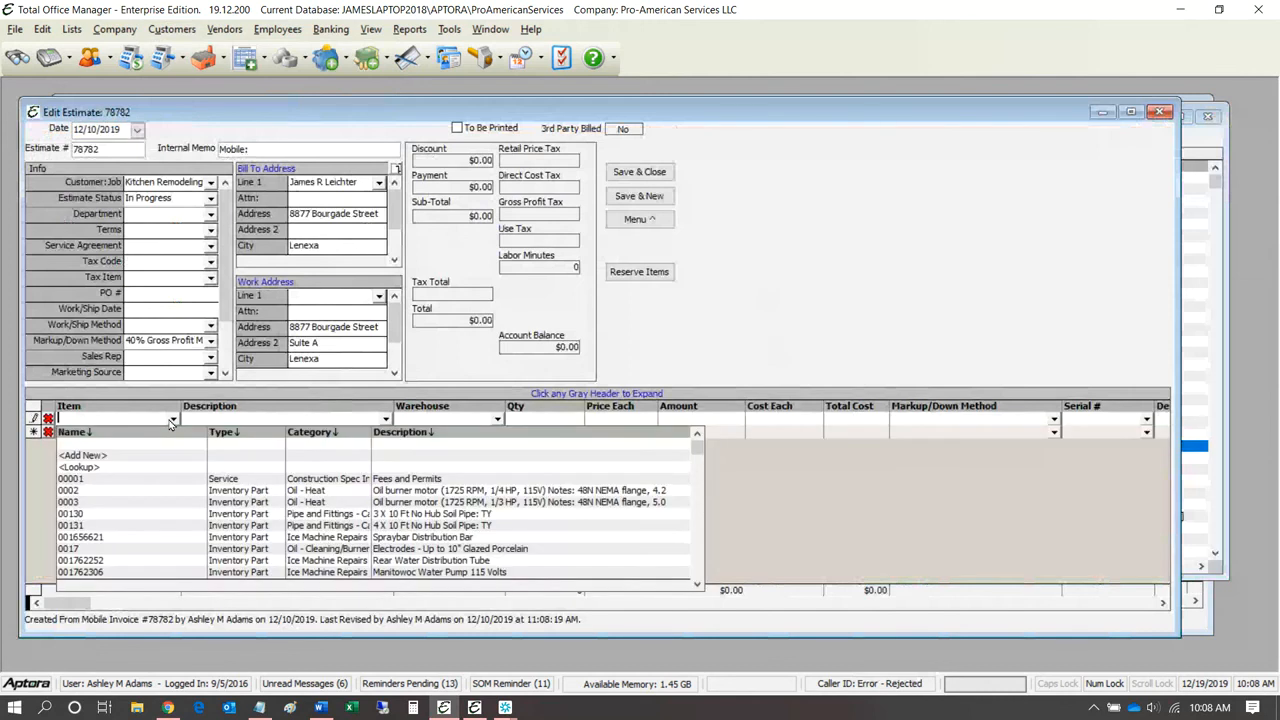
{"action": "left_click", "coordinate": [203, 501]}
{"action": "left_click", "coordinate": [175, 434]}
{"action": "left_click", "coordinate": [172, 432]}
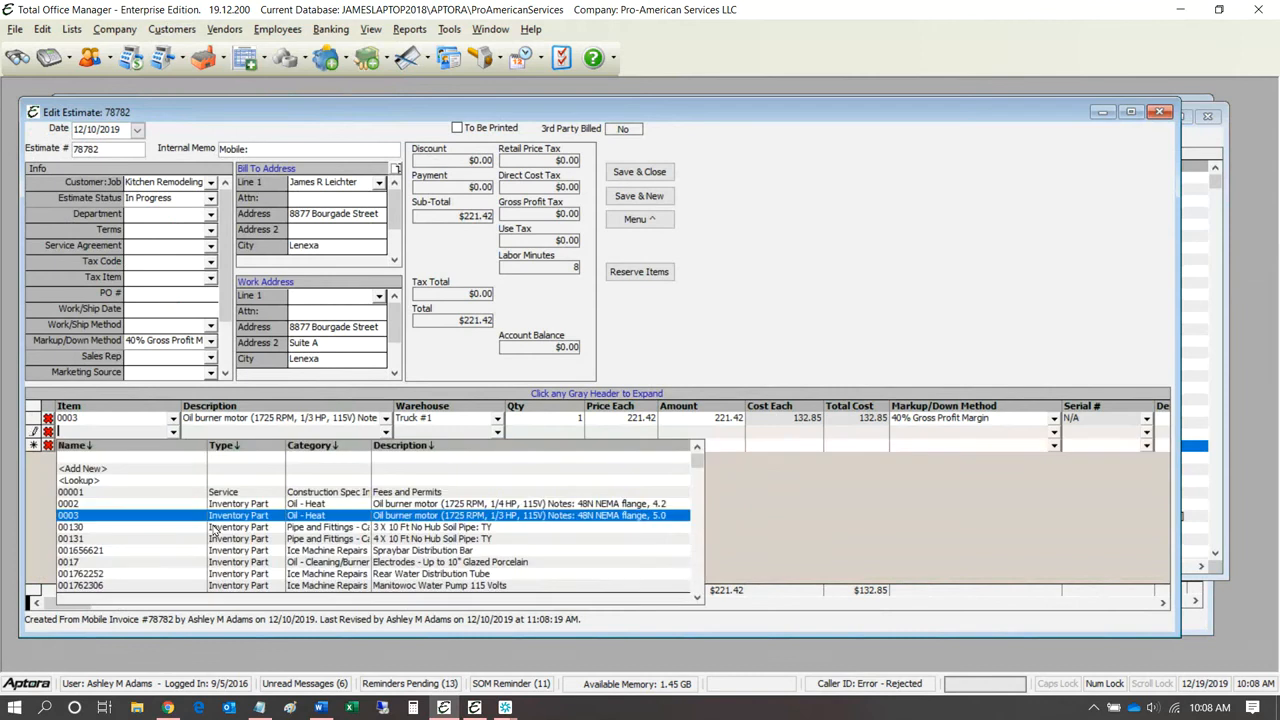
{"action": "left_click", "coordinate": [211, 516]}
{"action": "left_click", "coordinate": [174, 447]}
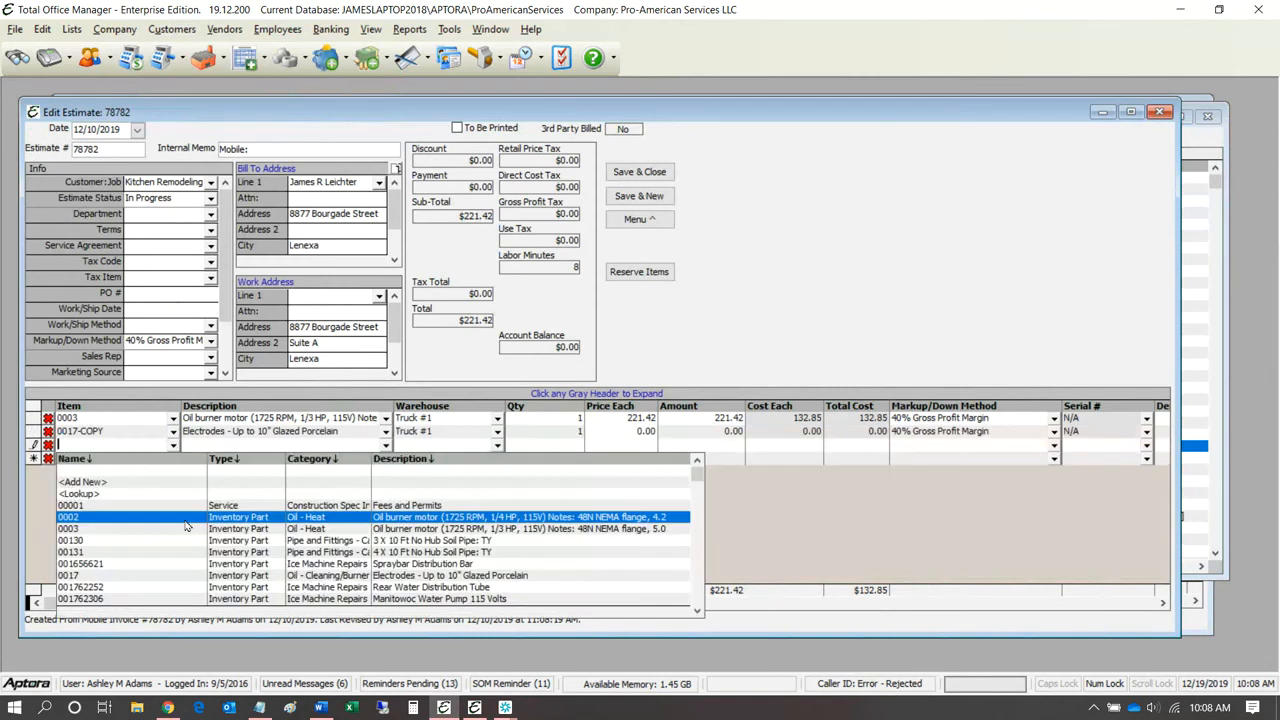
{"action": "left_click", "coordinate": [189, 526]}
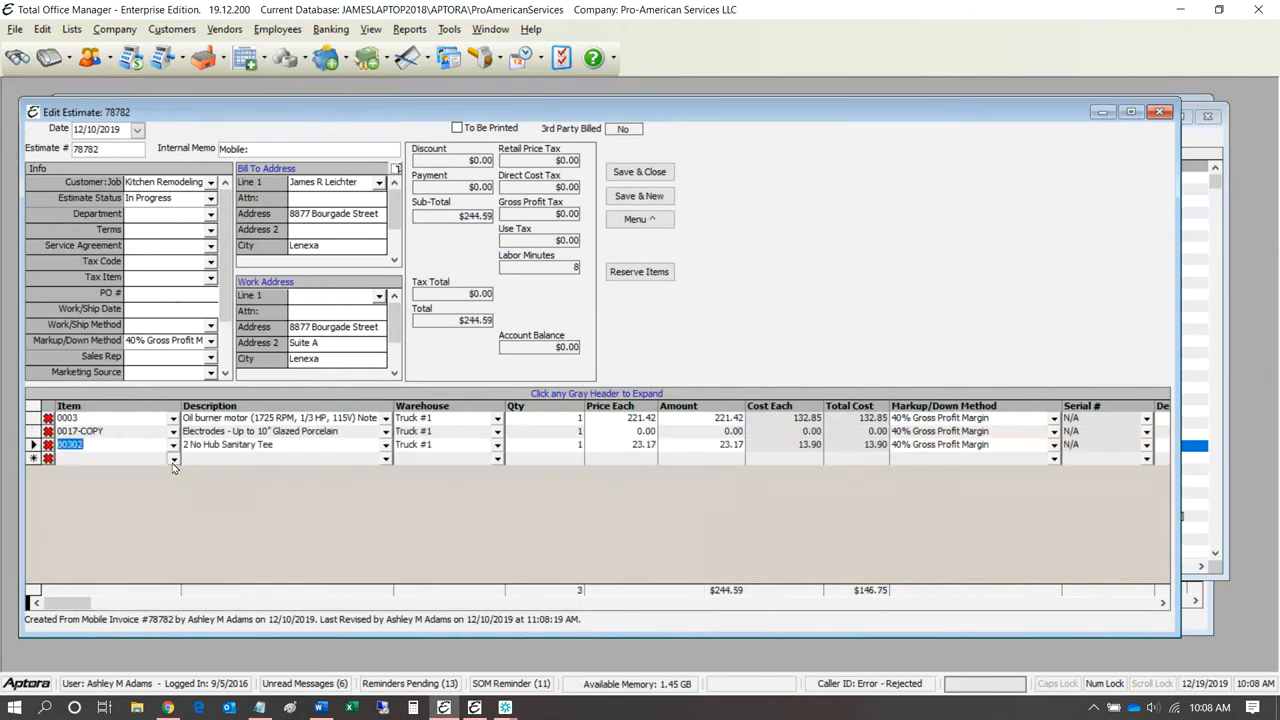
{"action": "left_click", "coordinate": [173, 459]}
{"action": "scroll", "coordinate": [259, 577], "scroll_direction": "down", "scroll_amount": 2}
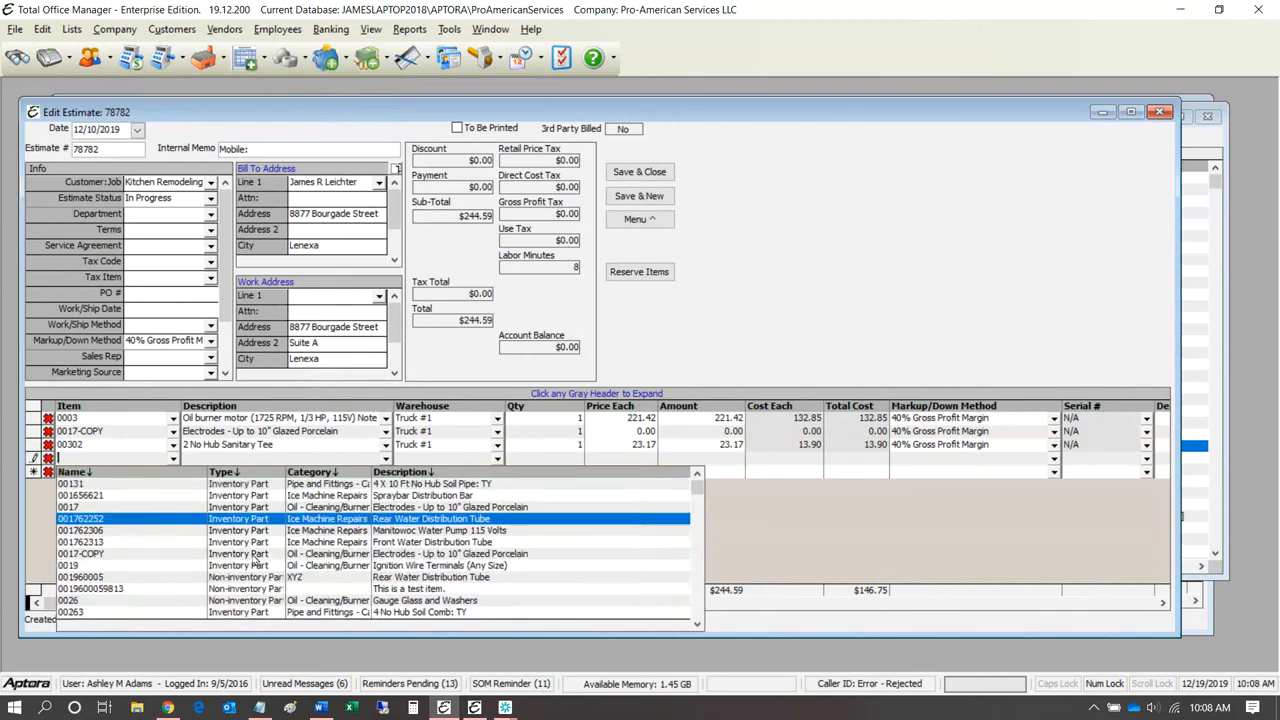
{"action": "left_click", "coordinate": [257, 566]}
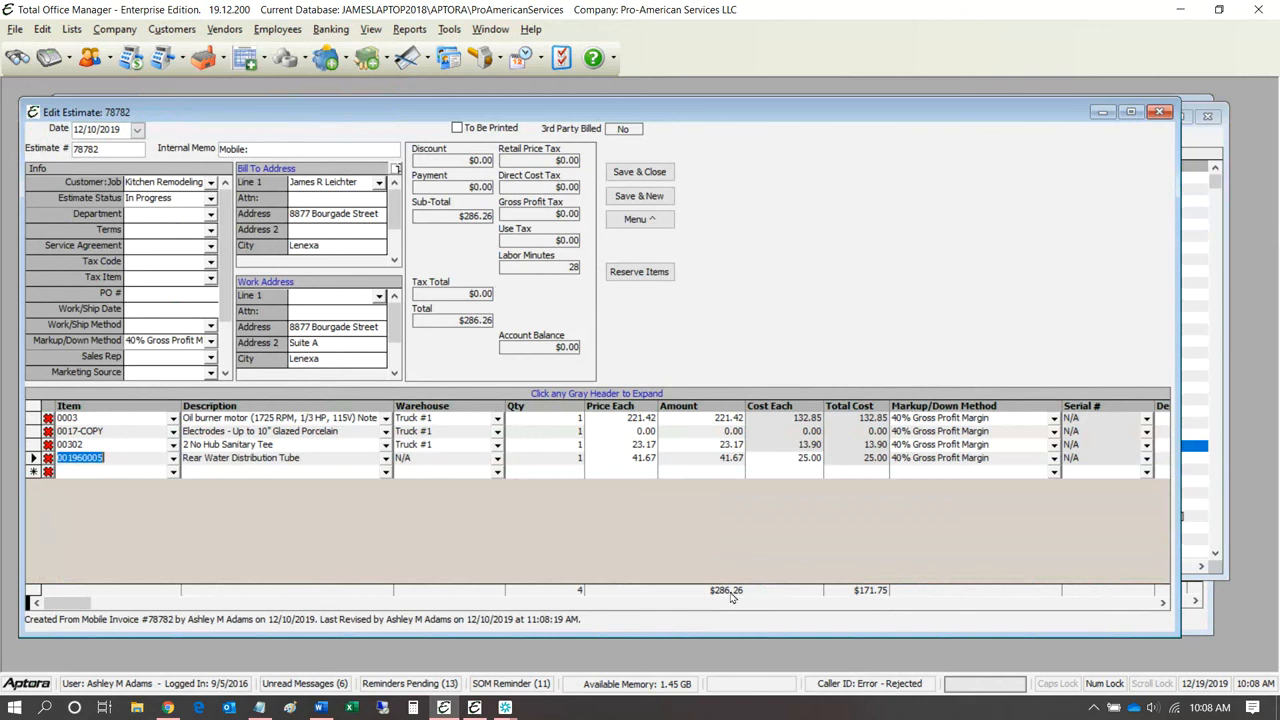
Step: Check the estimate's available actions and status options, selecting In Progress as the status
{"action": "left_click", "coordinate": [640, 220]}
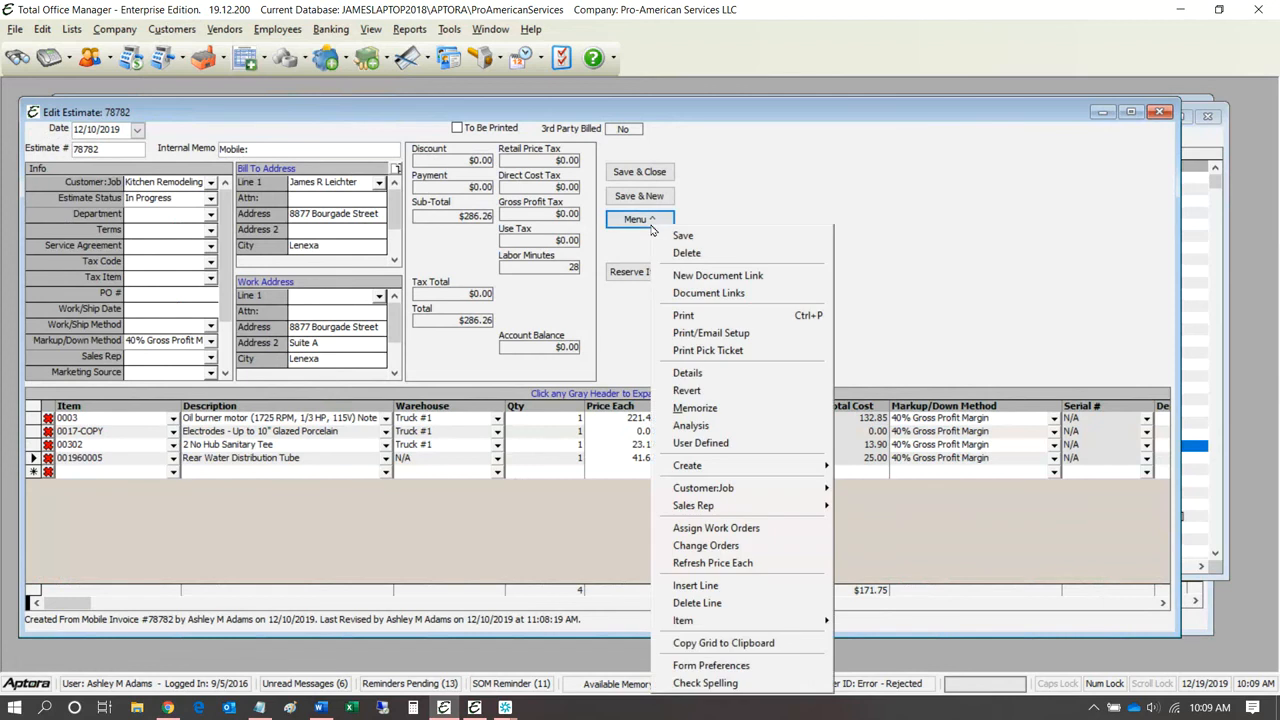
{"action": "left_click", "coordinate": [211, 199]}
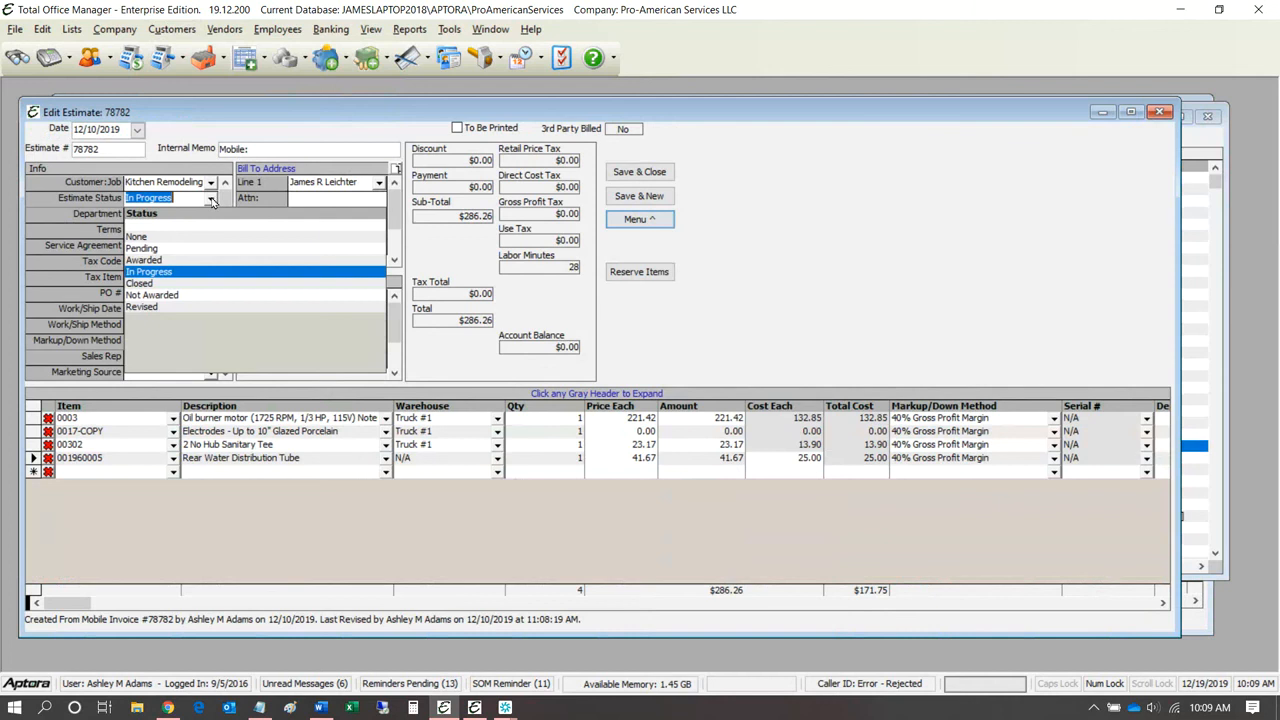
{"action": "left_click", "coordinate": [165, 276]}
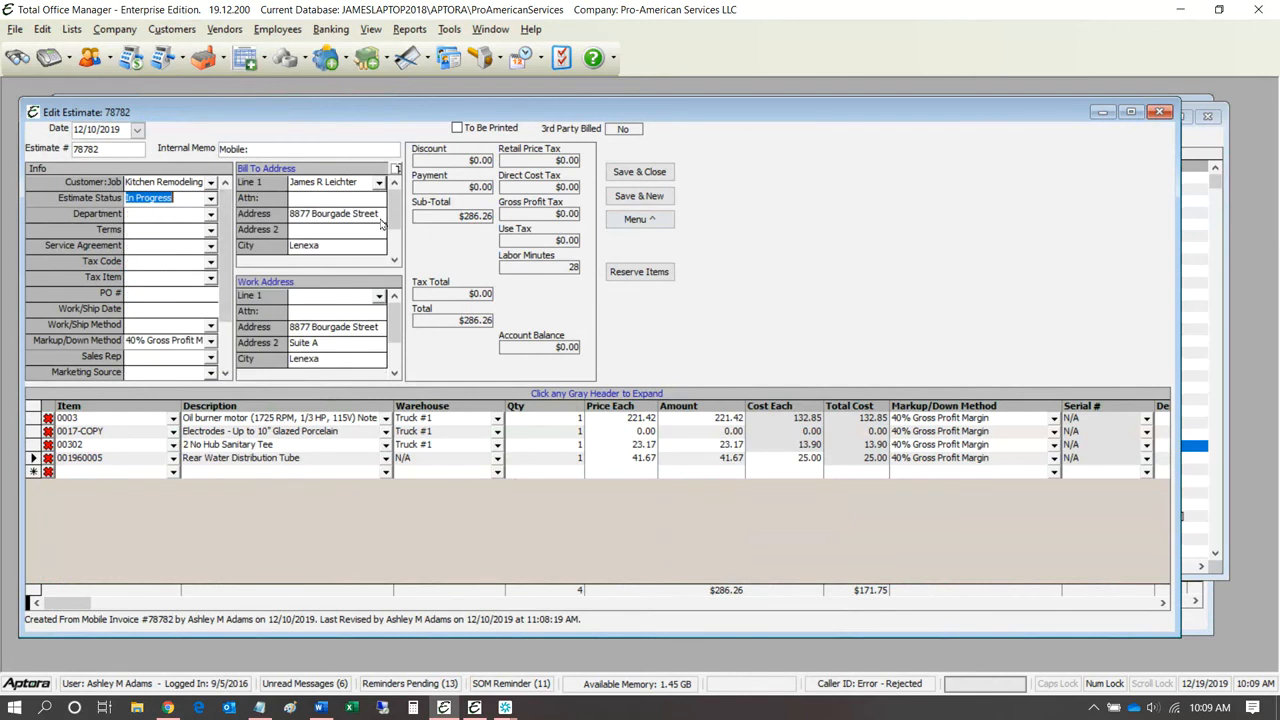
Step: Try to create an invoice from the Kitchen Remodeling estimate
{"action": "left_click", "coordinate": [653, 221]}
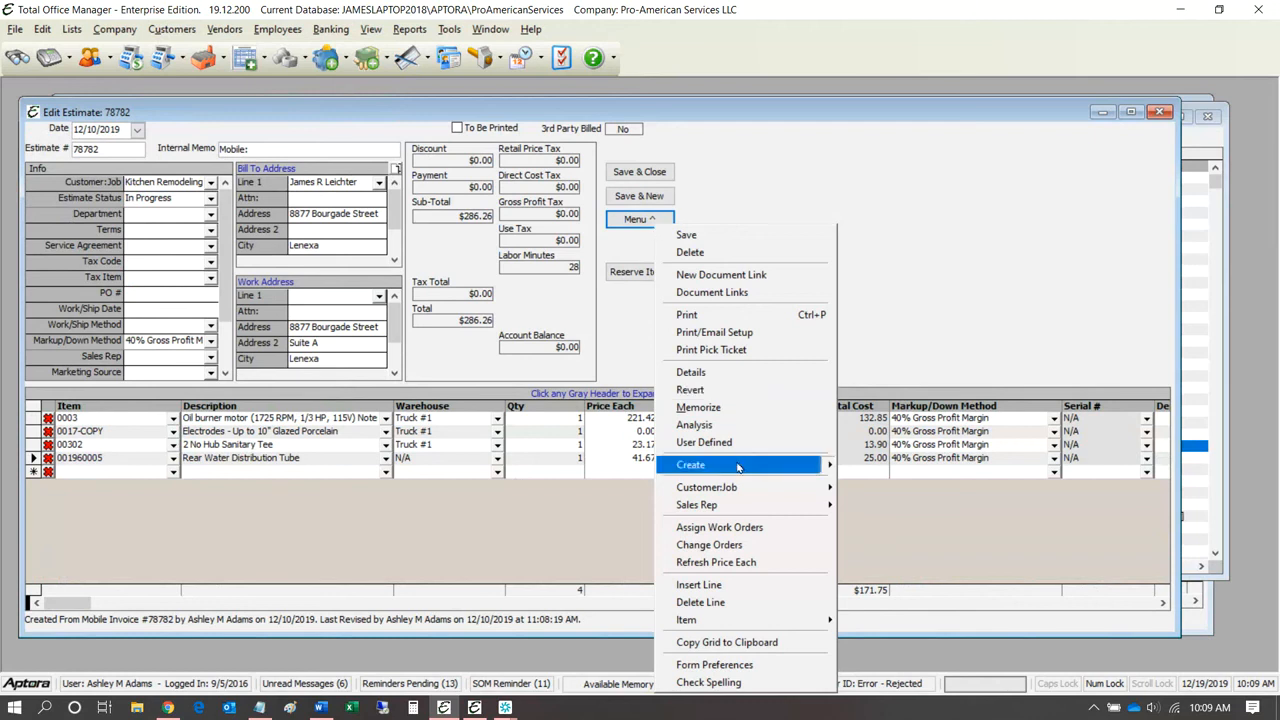
{"action": "mouse_move", "coordinate": [741, 467]}
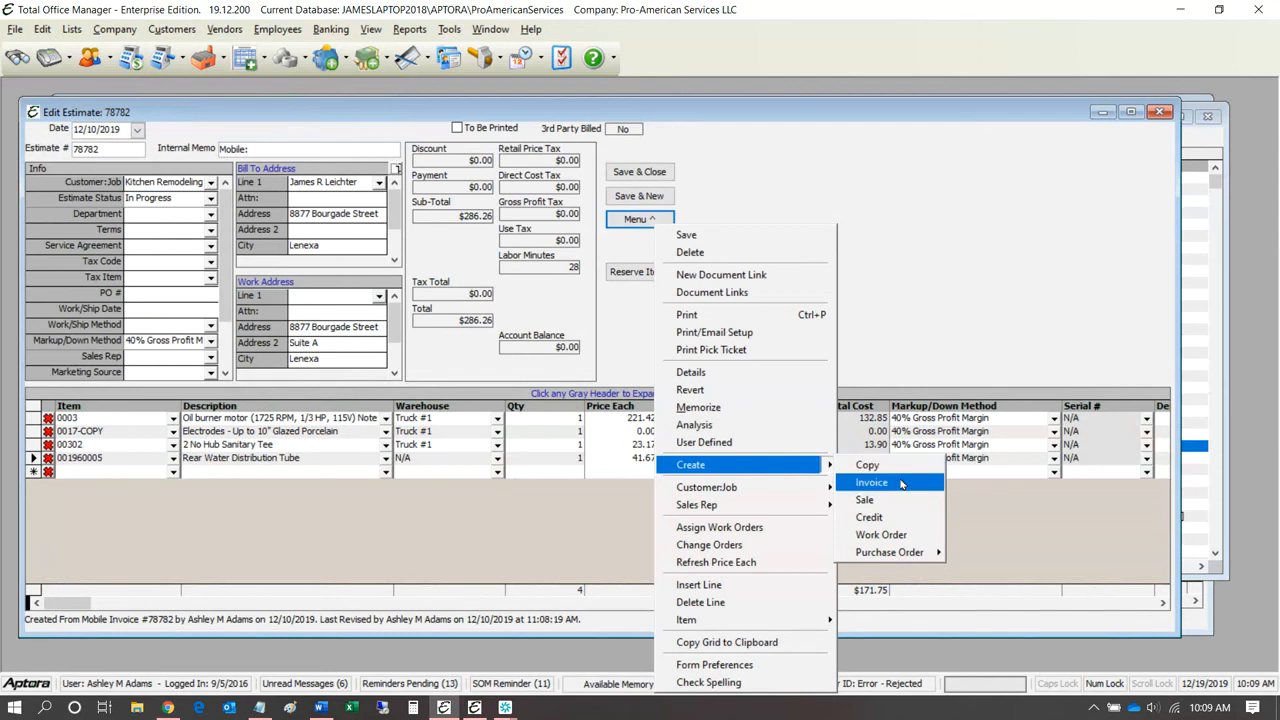
{"action": "left_click", "coordinate": [901, 484]}
{"action": "left_click", "coordinate": [766, 409]}
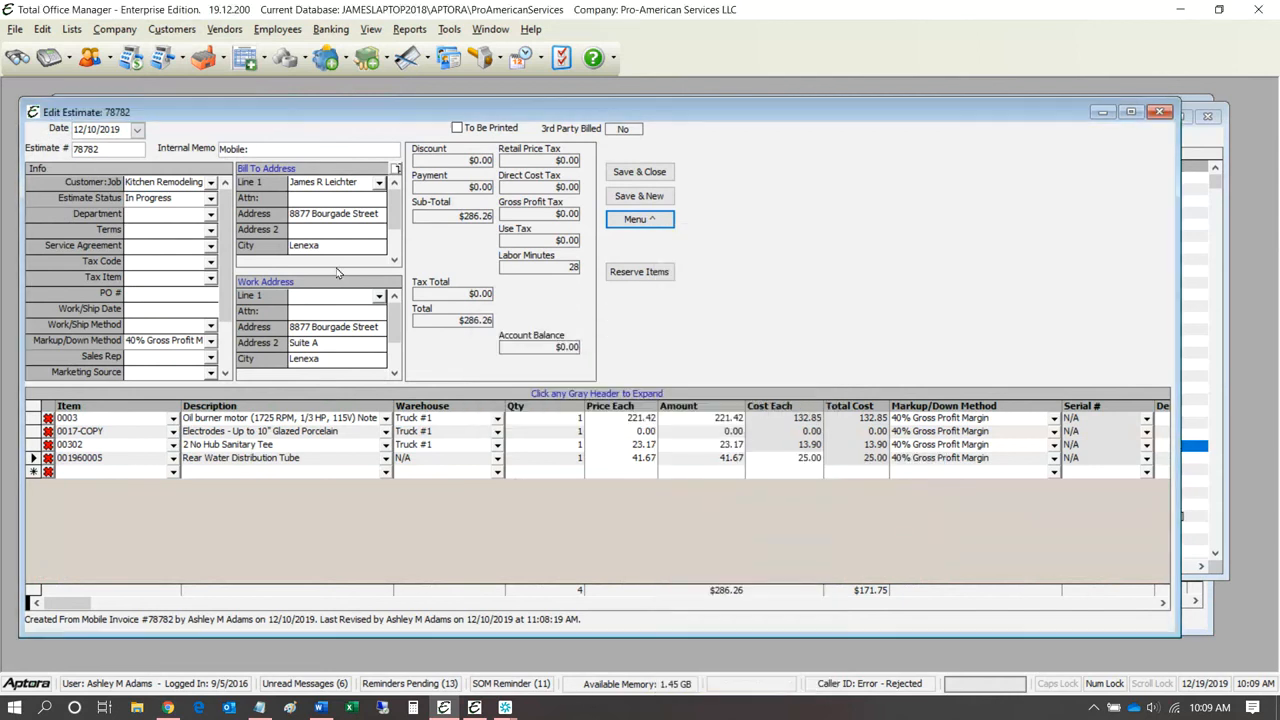
Step: Set the estimate's department to Installation (comm) and start creating an invoice from it
{"action": "left_click", "coordinate": [211, 215]}
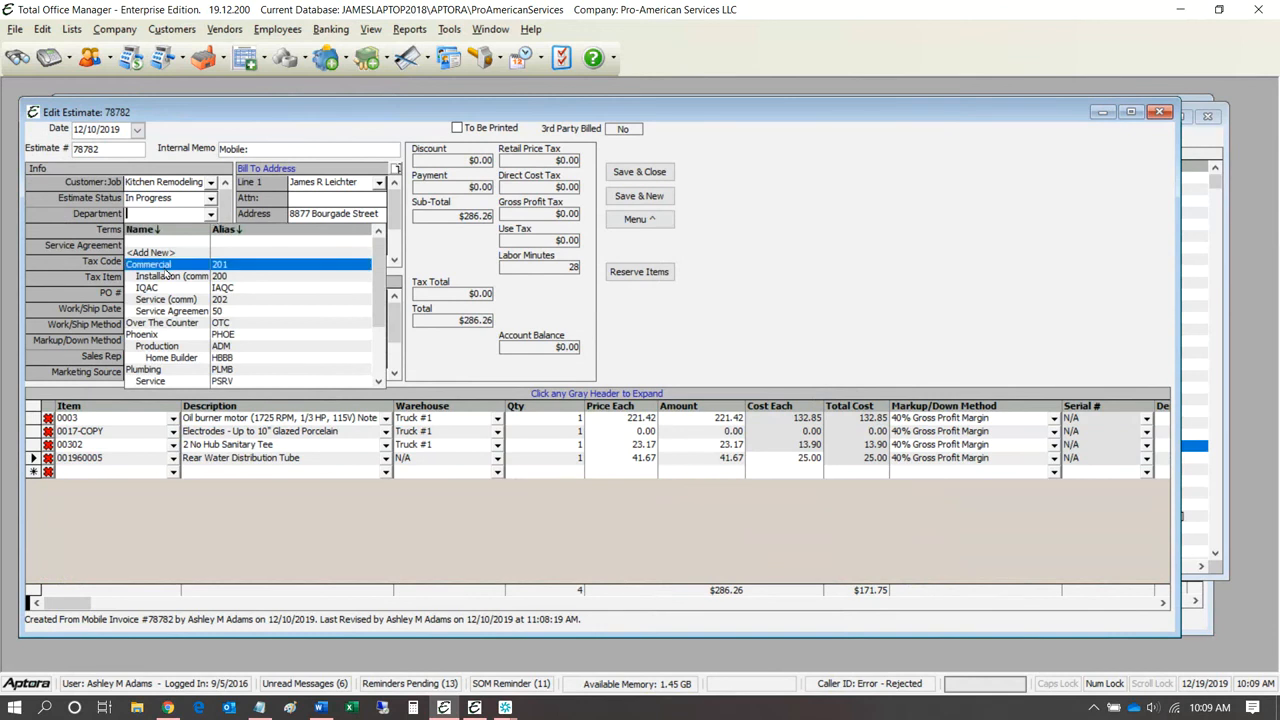
{"action": "left_click", "coordinate": [167, 279]}
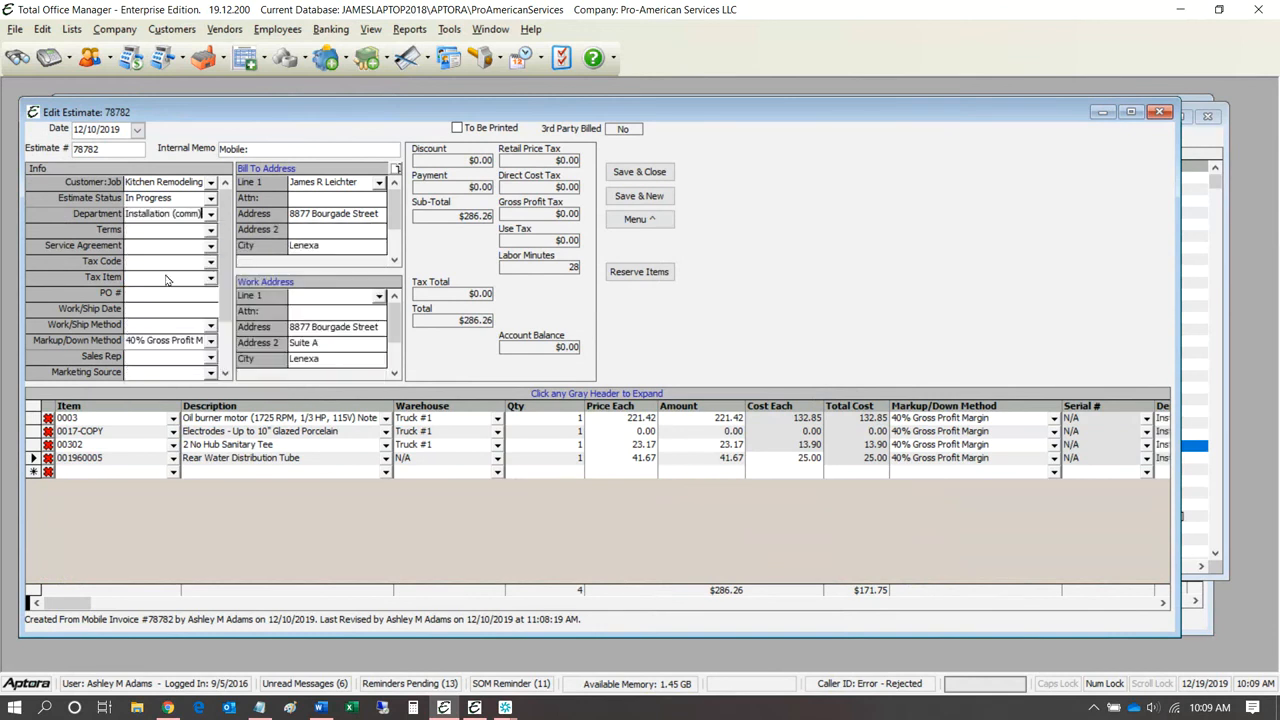
{"action": "left_click", "coordinate": [635, 219]}
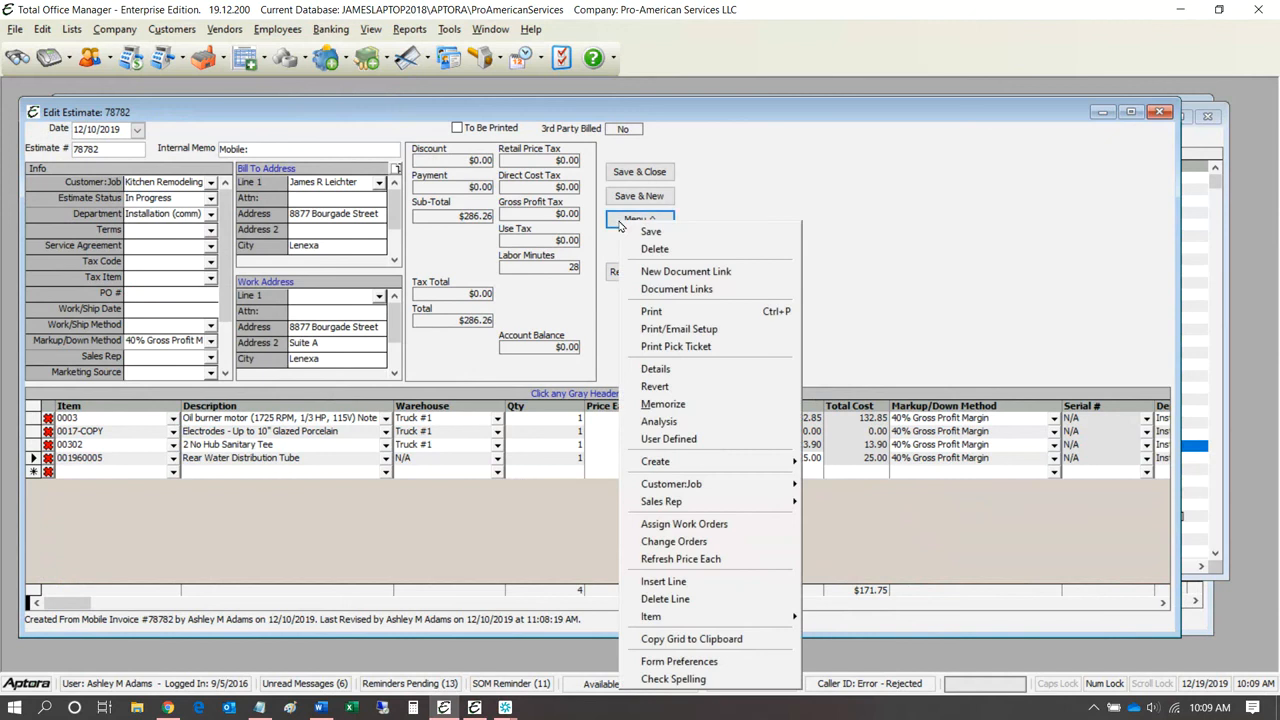
{"action": "mouse_move", "coordinate": [736, 462]}
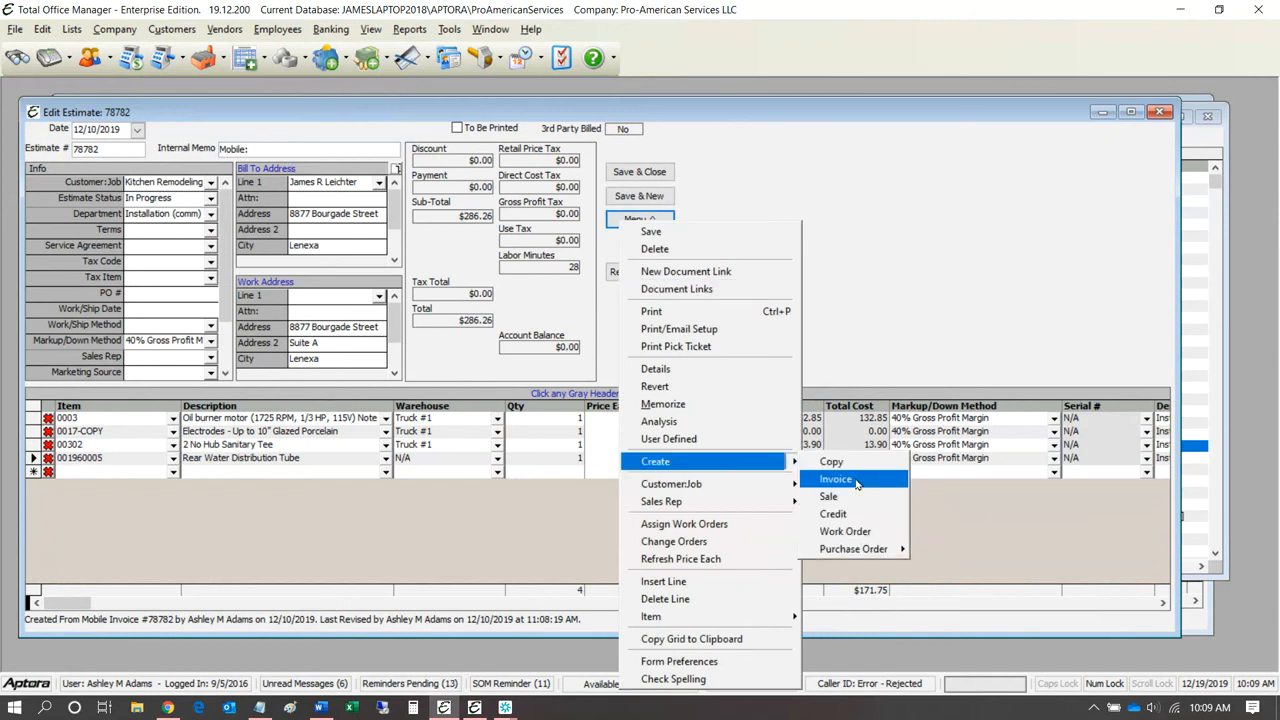
{"action": "left_click", "coordinate": [836, 480]}
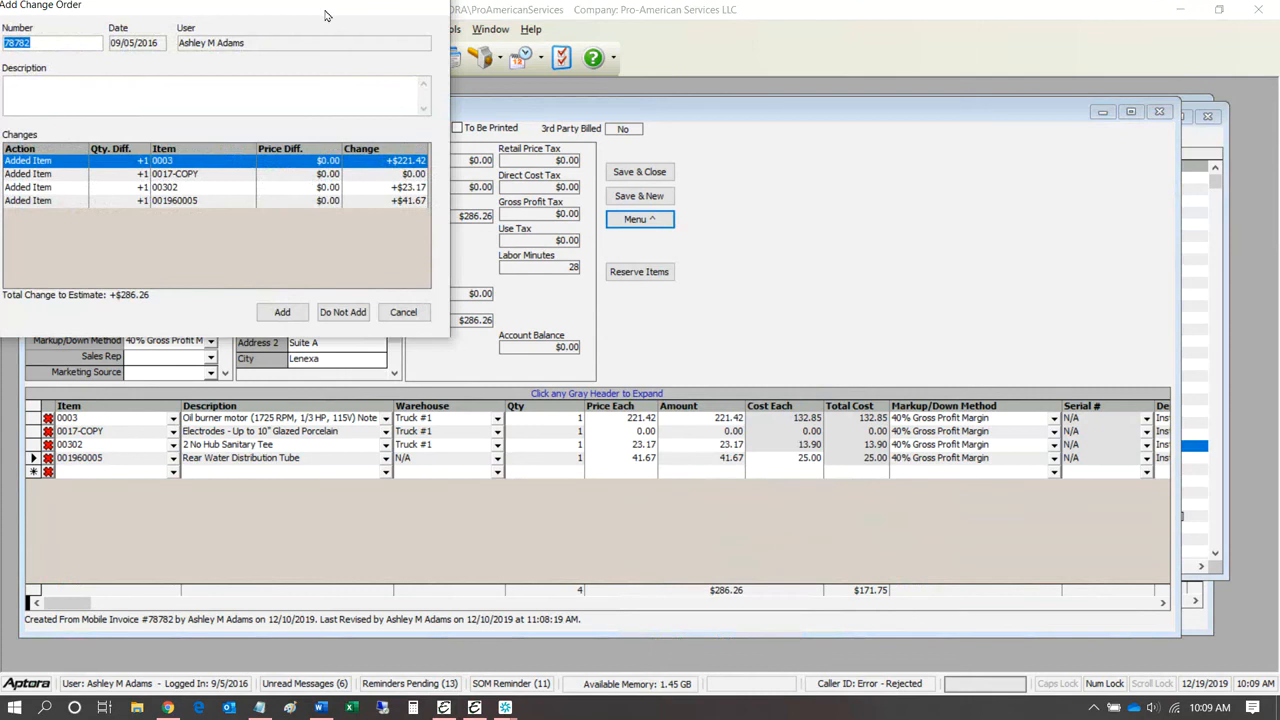
Step: Review the change order listing the four added items and decline adding it to the estimate
{"action": "left_click_drag", "start_coordinate": [325, 15], "coordinate": [775, 193]}
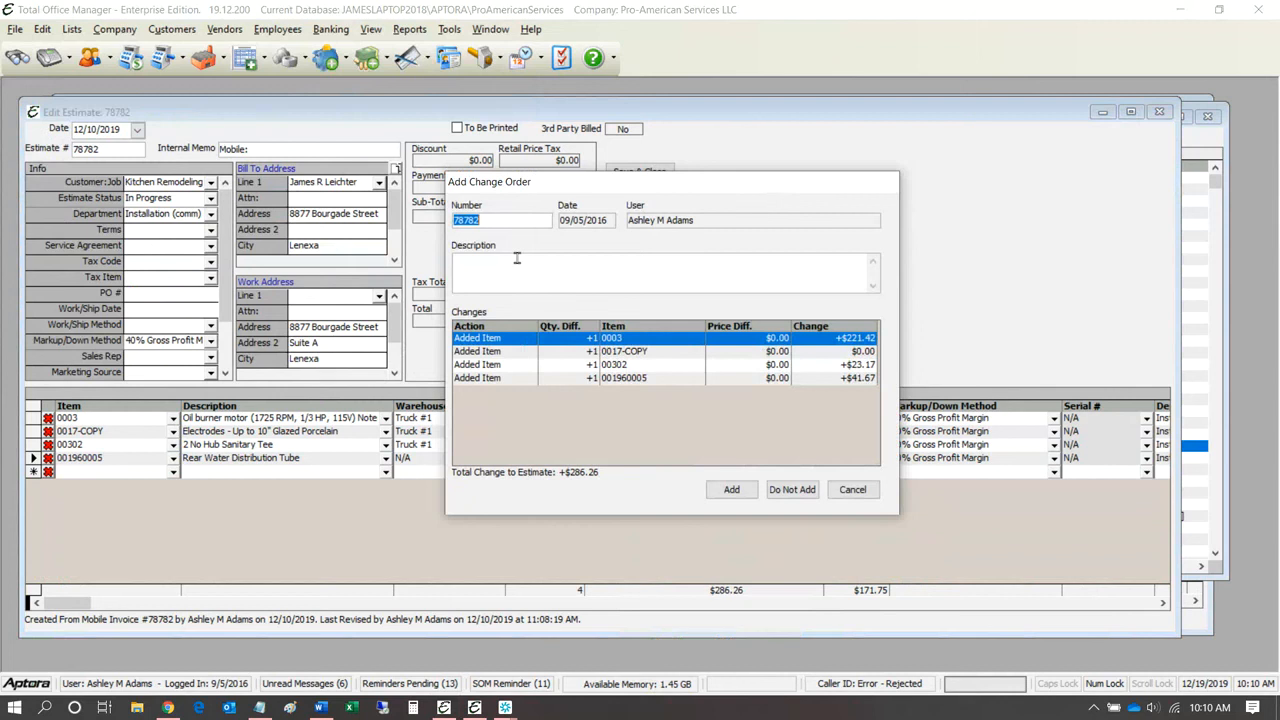
{"action": "left_click", "coordinate": [557, 274]}
{"action": "mouse_move", "coordinate": [628, 190]}
{"action": "left_mouse_down"}
{"action": "mouse_move", "coordinate": [674, 224]}
{"action": "mouse_move", "coordinate": [583, 198]}
{"action": "mouse_move", "coordinate": [632, 196]}
{"action": "left_mouse_up"}
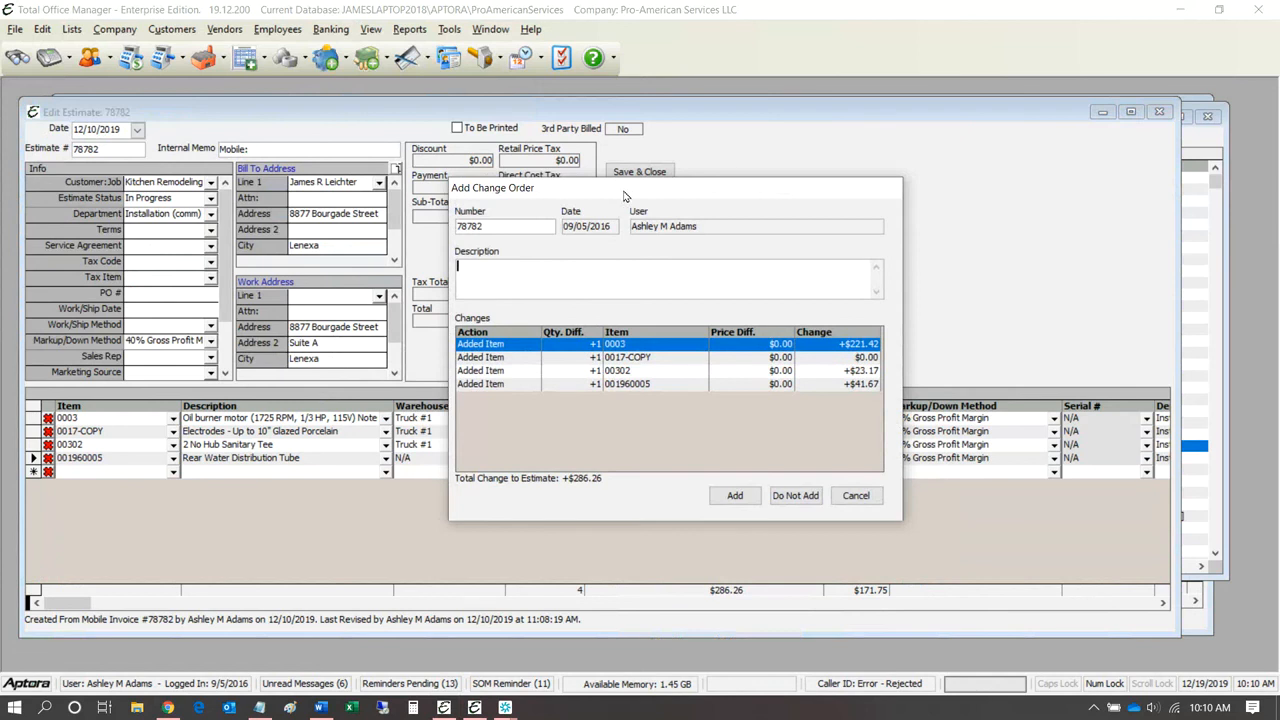
{"action": "mouse_move", "coordinate": [625, 195]}
{"action": "left_mouse_down"}
{"action": "mouse_move", "coordinate": [609, 205]}
{"action": "mouse_move", "coordinate": [636, 196]}
{"action": "left_mouse_up"}
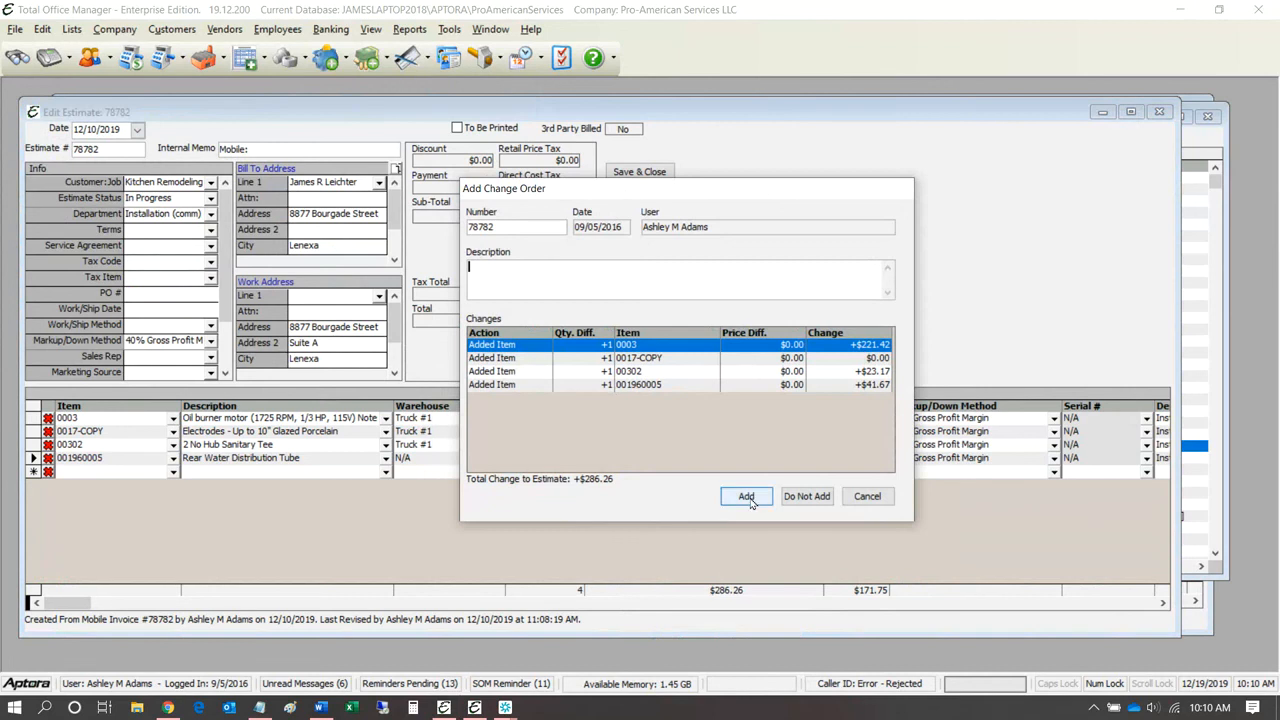
{"action": "left_click", "coordinate": [806, 496]}
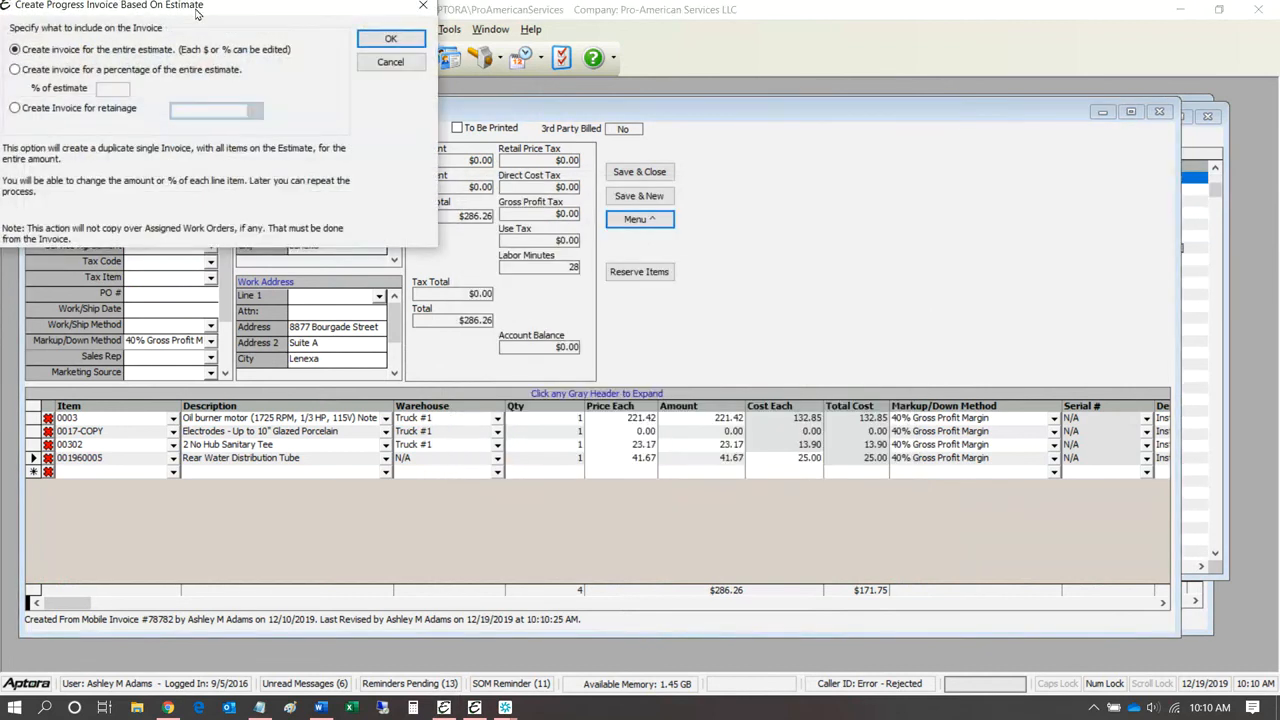
Step: Create a progress invoice for 50% of the entire estimate, continuing despite the insufficient quantity on hand
{"action": "left_click_drag", "start_coordinate": [196, 13], "coordinate": [582, 231]}
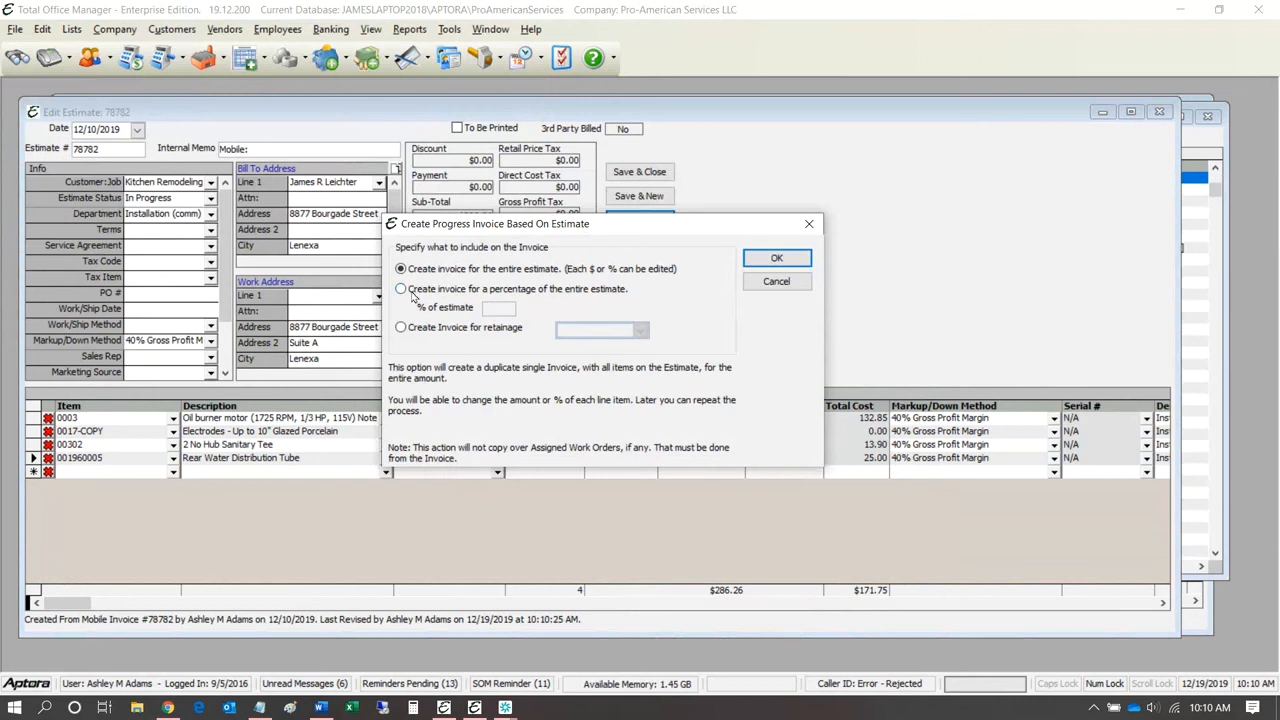
{"action": "left_click", "coordinate": [411, 292]}
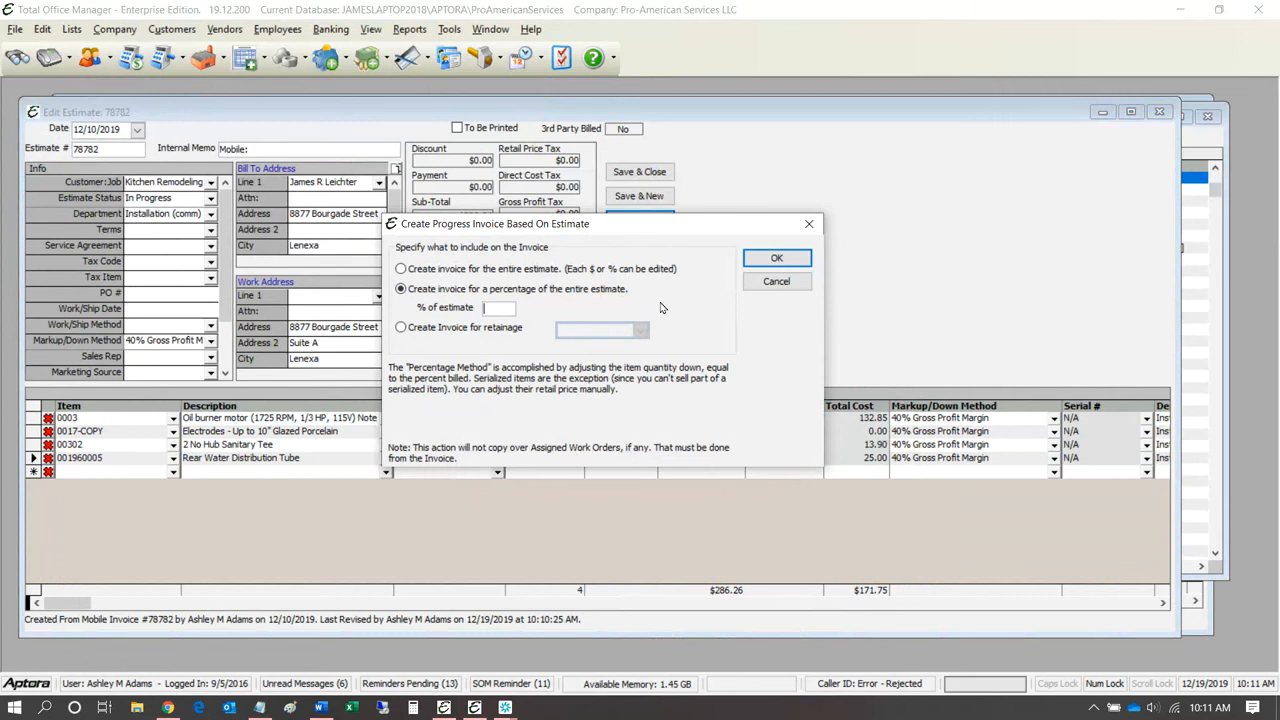
{"action": "type", "text": "50"}
{"action": "left_click", "coordinate": [776, 260]}
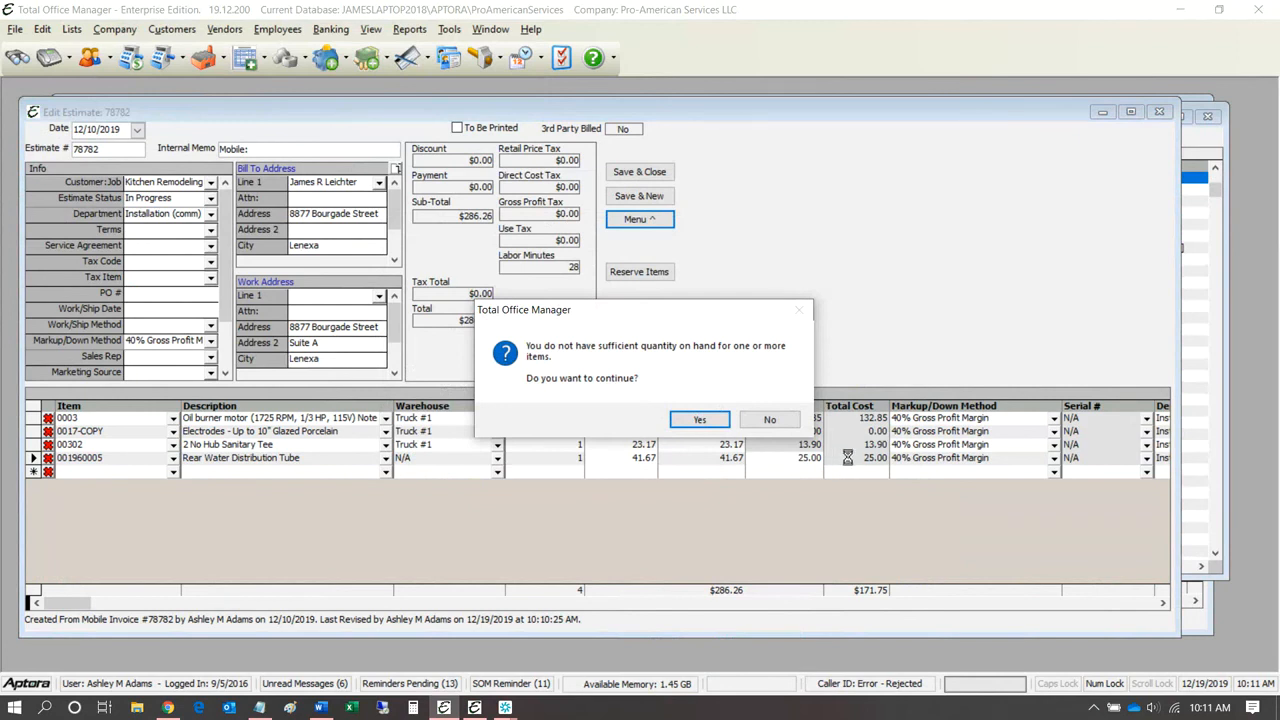
{"action": "left_click", "coordinate": [700, 420]}
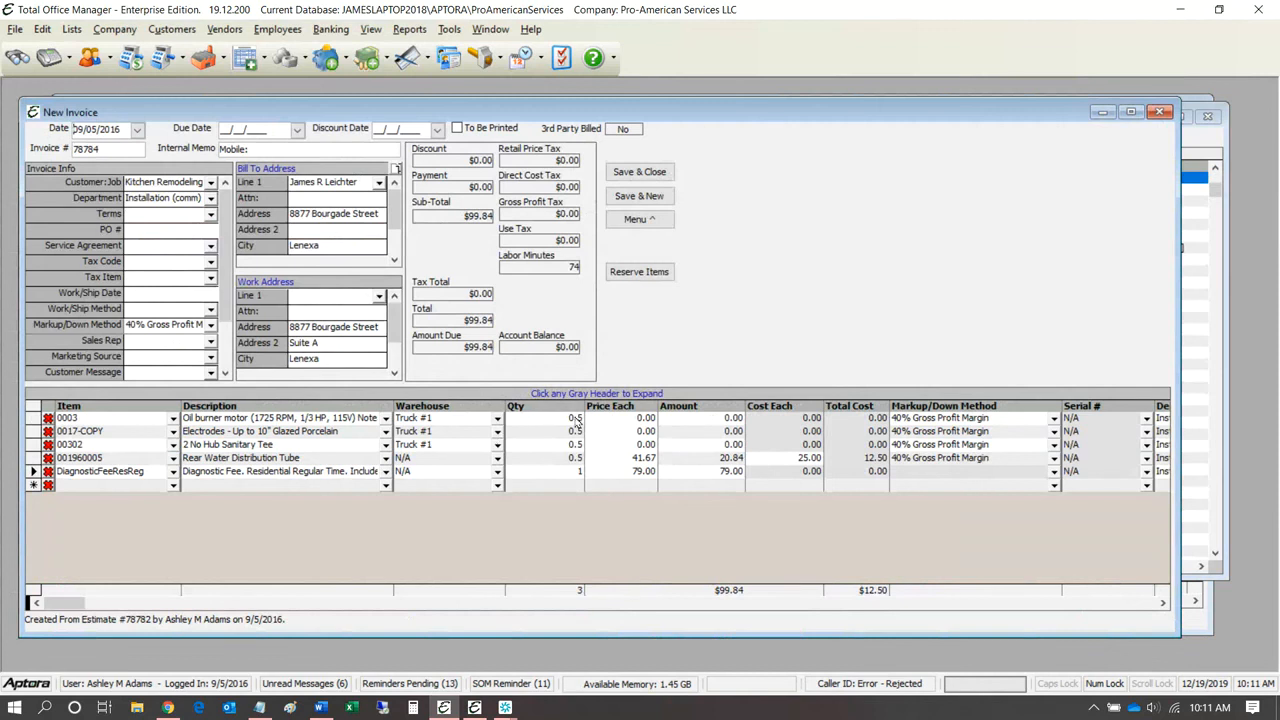
Step: Set the quantities of line items 0003 and 0017-COPY to 1 on the new invoice
{"action": "key", "text": "ctrl"}
{"action": "left_click", "coordinate": [575, 421]}
{"action": "type", "text": "1"}
{"action": "left_click", "coordinate": [575, 432]}
{"action": "type", "text": "1"}
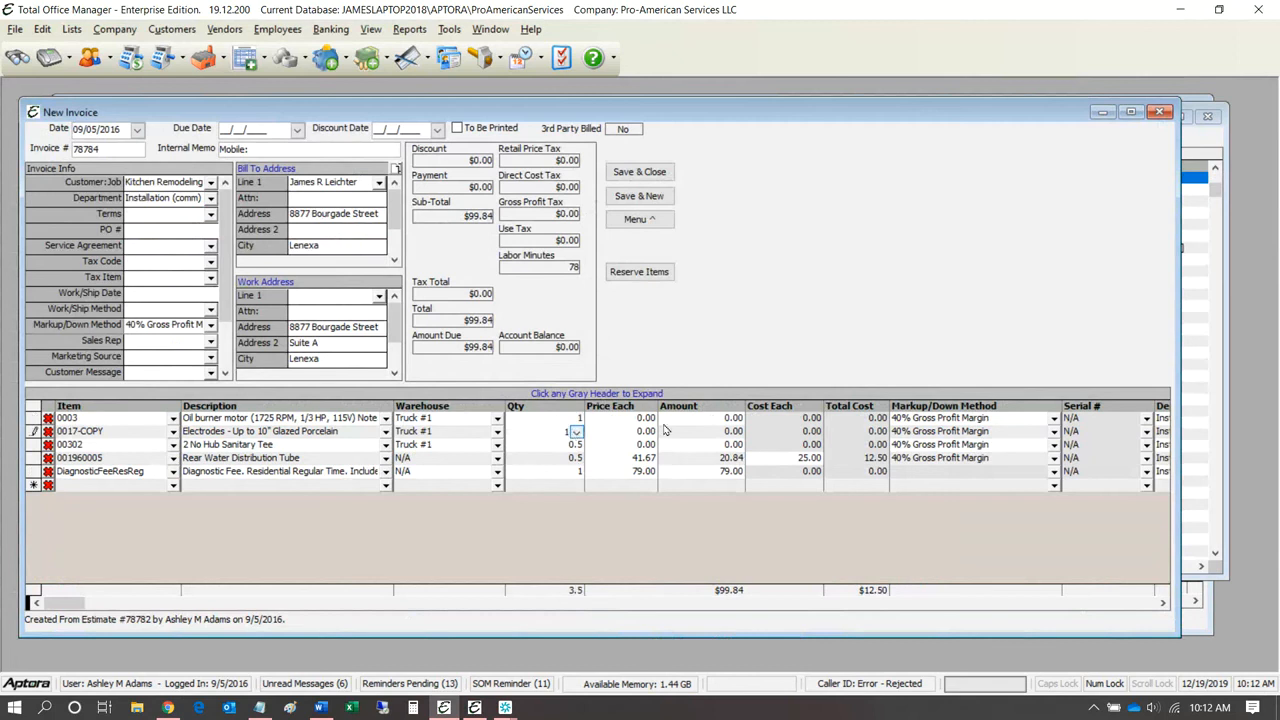
Step: Set the price each to 50.00 for item 0003 and 88.00 for item 0017-COPY
{"action": "left_click", "coordinate": [646, 420]}
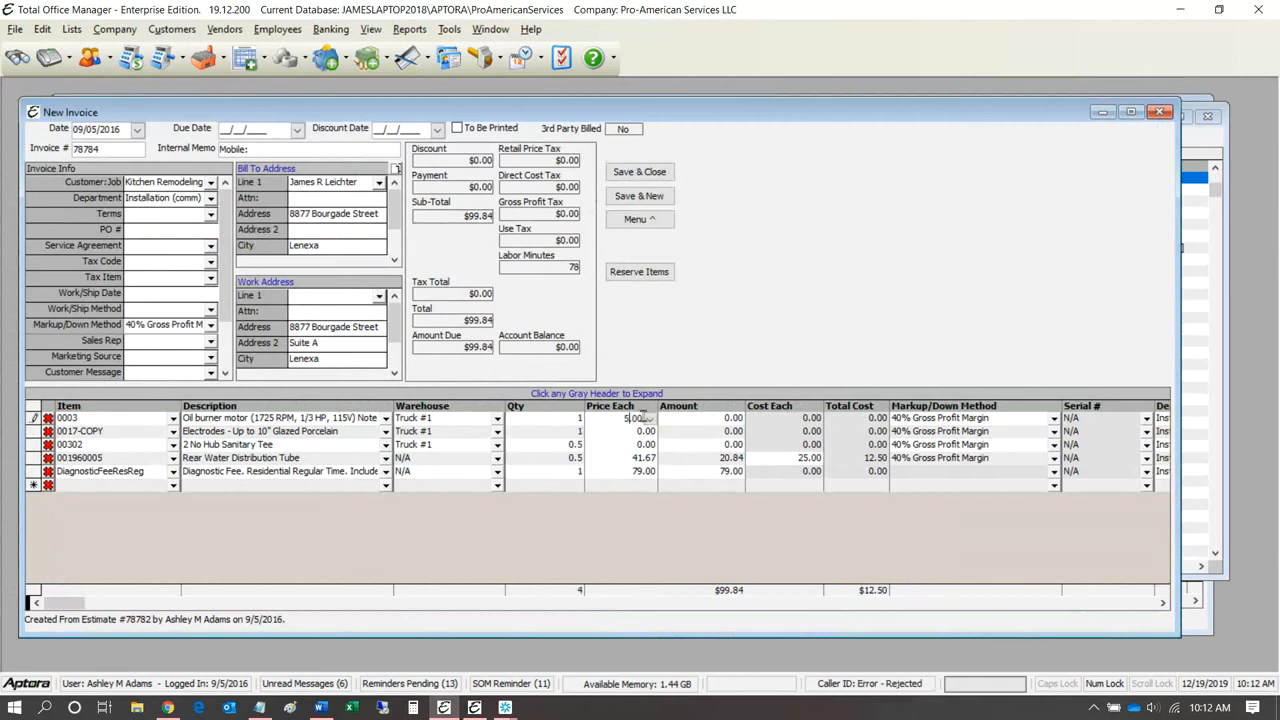
{"action": "type", "text": "50.00"}
{"action": "left_click", "coordinate": [641, 431]}
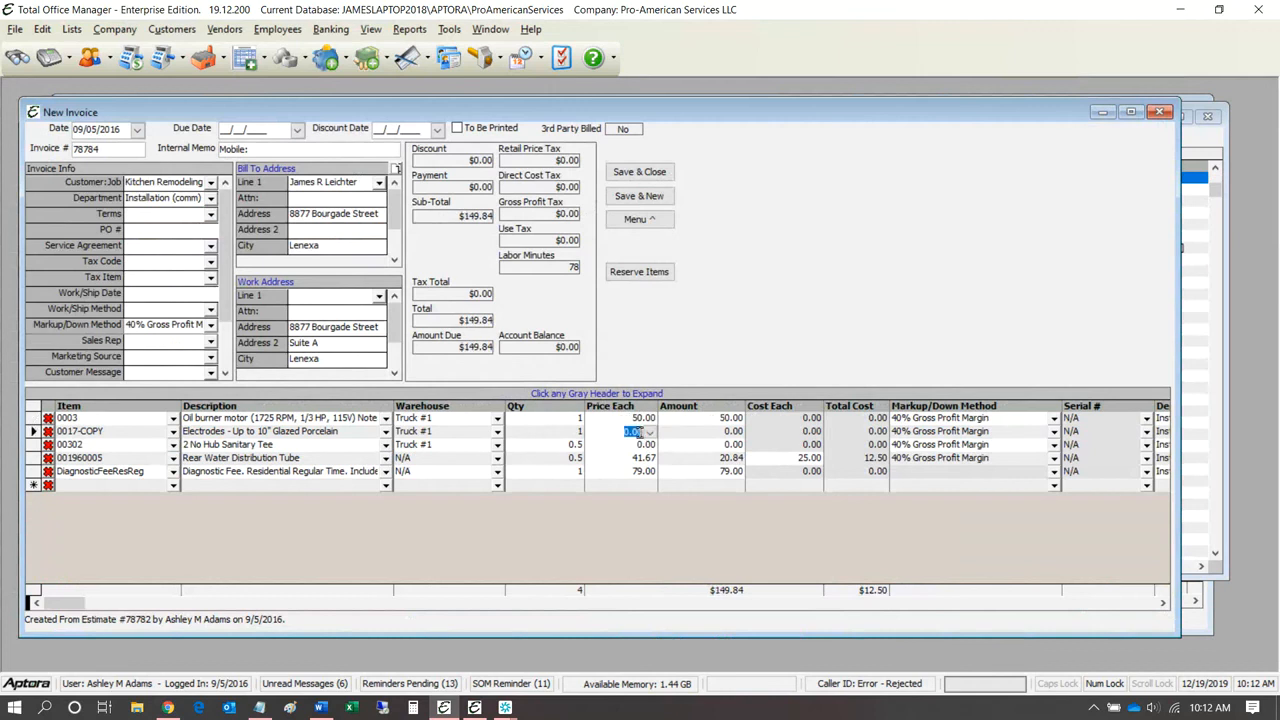
{"action": "type", "text": "88.00"}
Step: Delete the 00302 line from the invoice and set the quantity of item 001960005 to 1
{"action": "left_click", "coordinate": [47, 444]}
{"action": "left_click", "coordinate": [633, 405]}
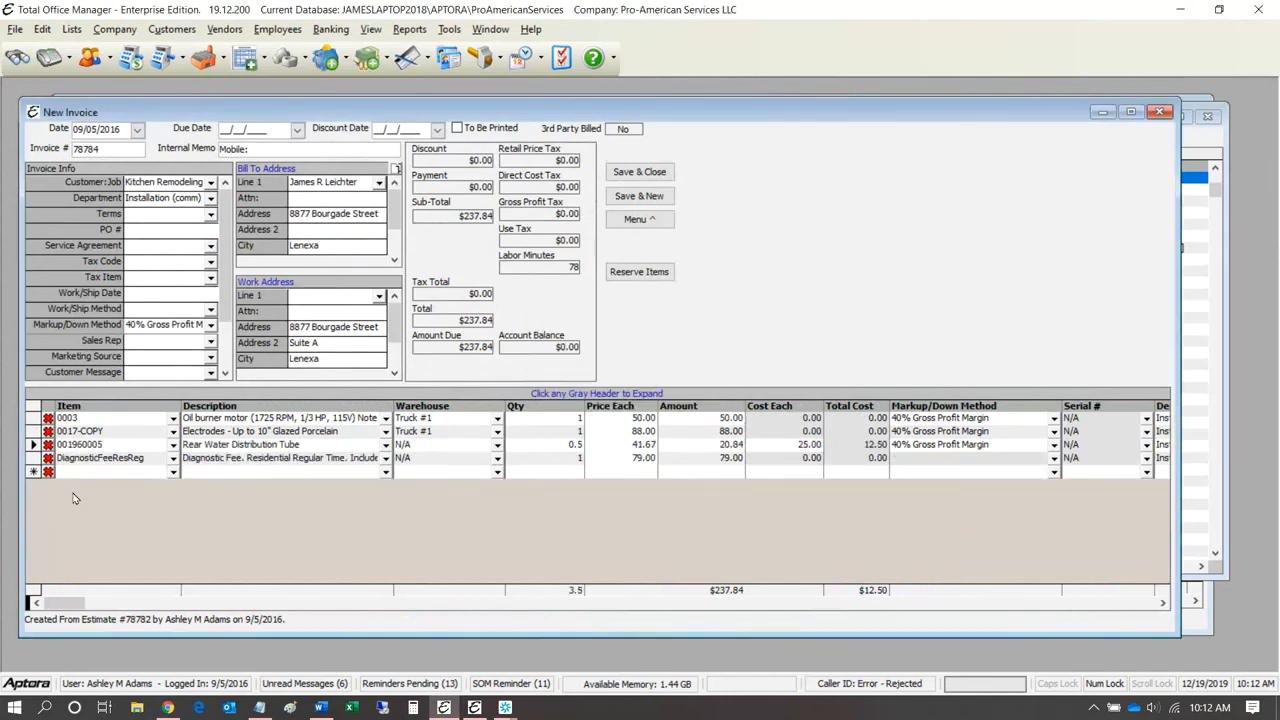
{"action": "left_click", "coordinate": [569, 446]}
{"action": "type", "text": "1"}
{"action": "key", "text": "Tab"}
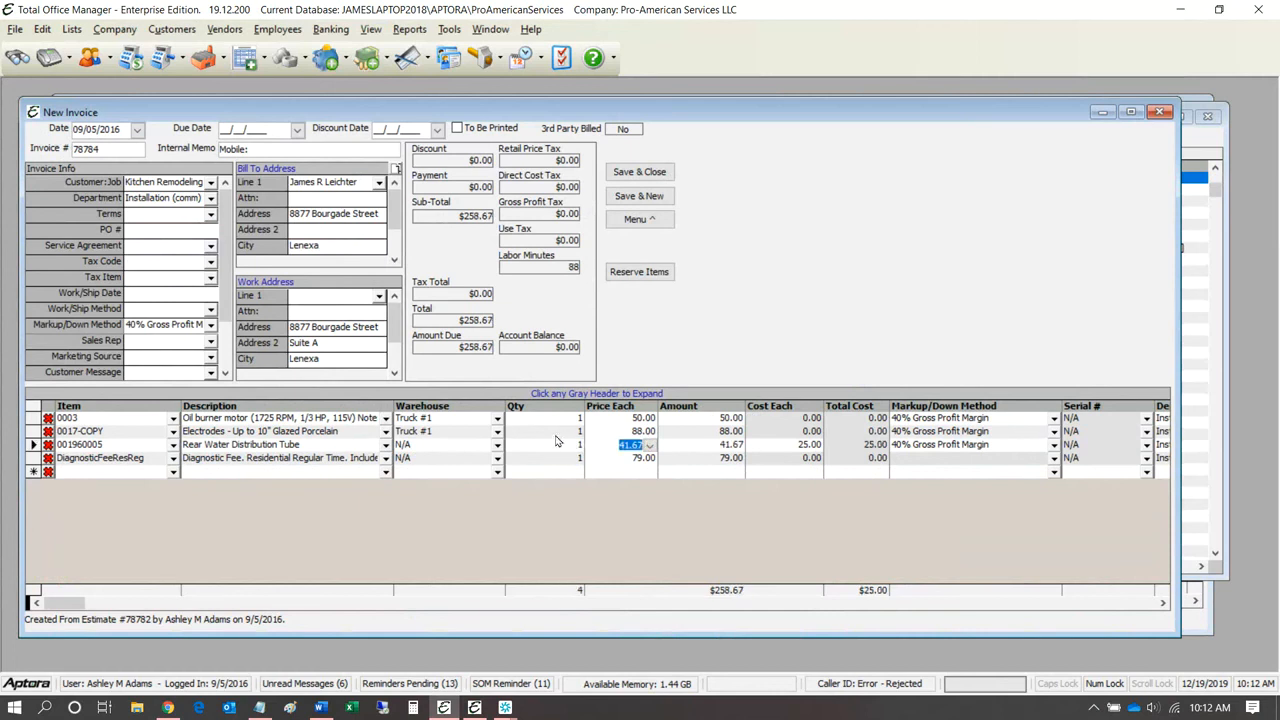
Step: Delete the 001960005 line and briefly move the invoice window aside to view the source estimate
{"action": "left_click", "coordinate": [47, 444]}
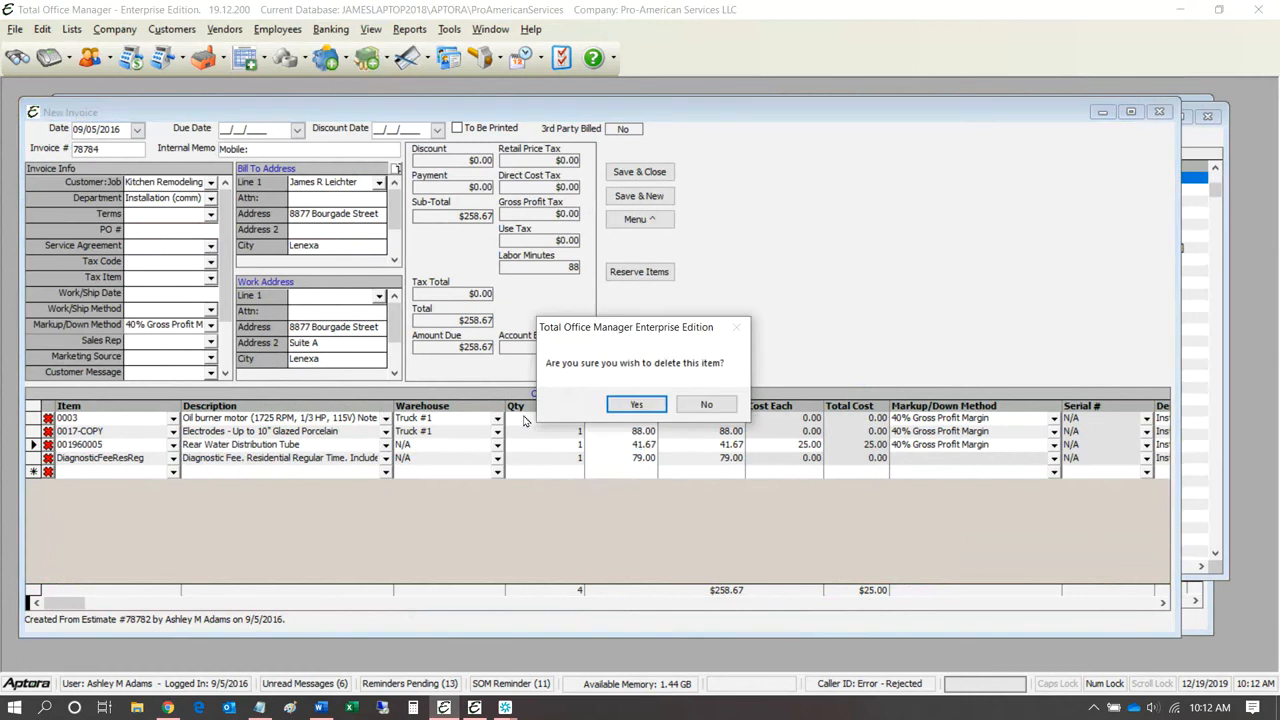
{"action": "left_click", "coordinate": [630, 404]}
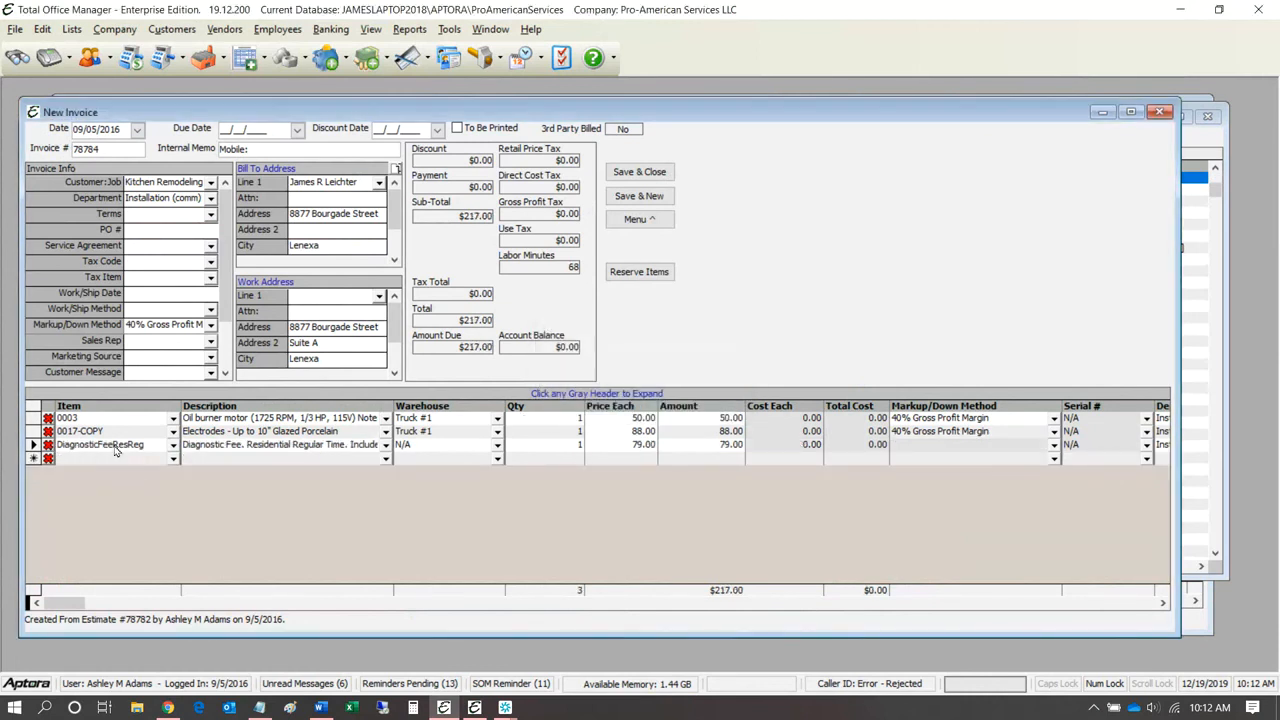
{"action": "left_click_drag", "start_coordinate": [476, 114], "coordinate": [477, 151]}
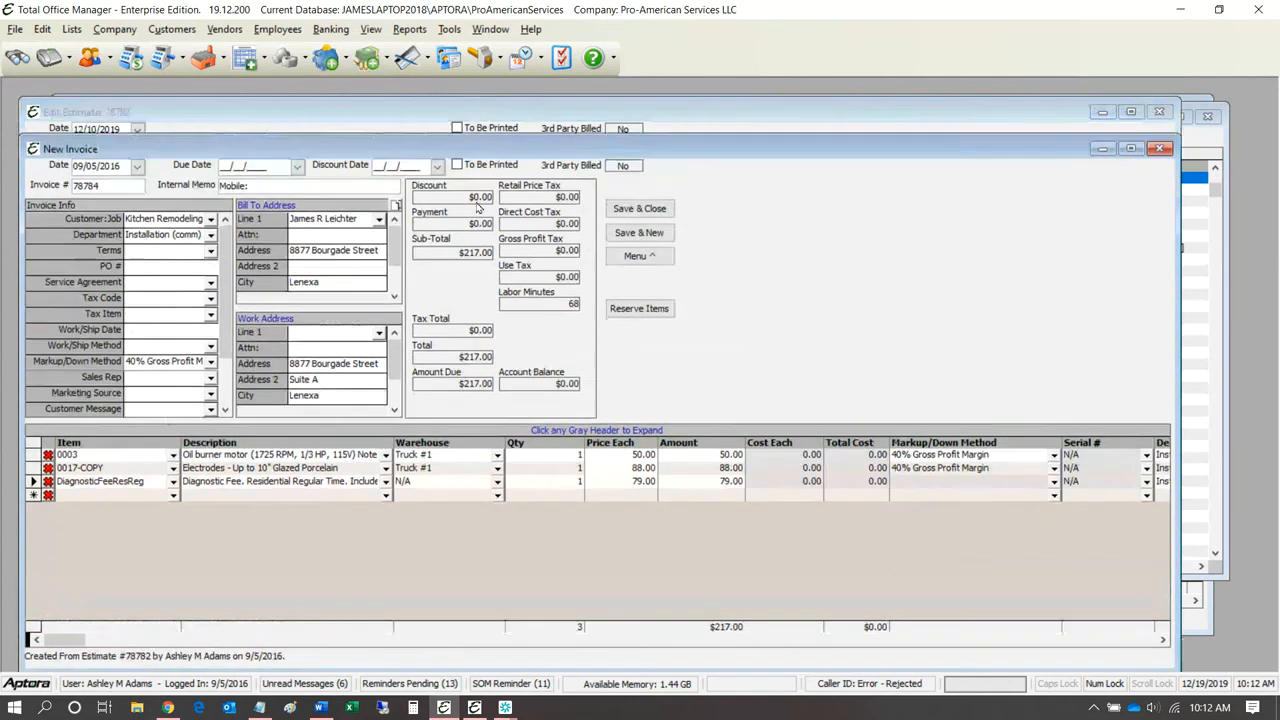
{"action": "left_click_drag", "start_coordinate": [477, 206], "coordinate": [477, 547]}
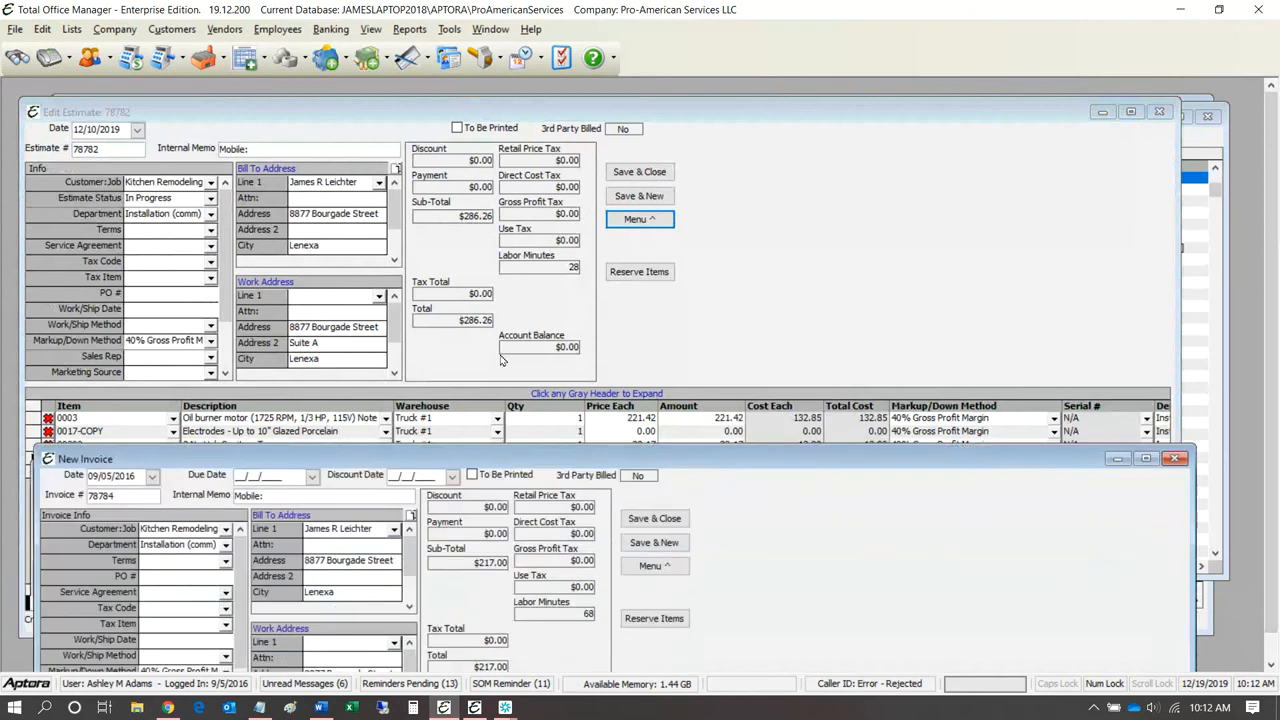
{"action": "left_click_drag", "start_coordinate": [477, 547], "coordinate": [498, 122]}
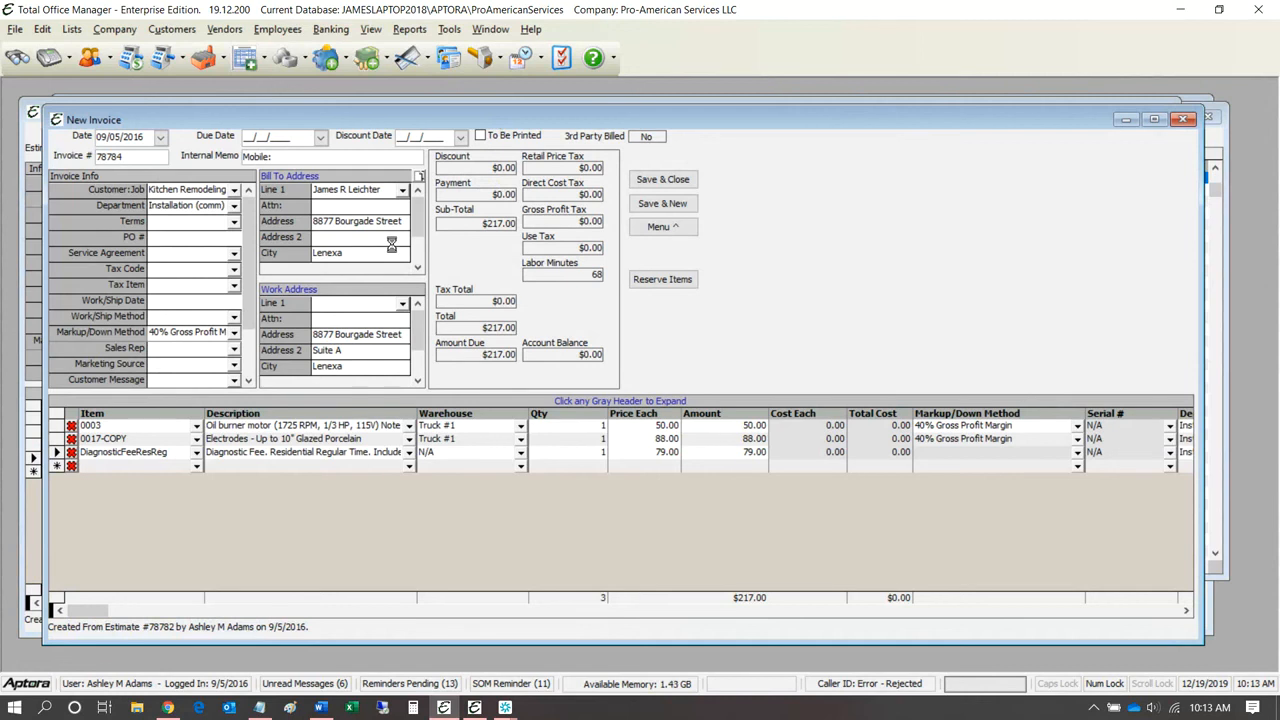
Step: Check the auto-add options in the accounting settings of a new item without saving the item
{"action": "left_click", "coordinate": [498, 246]}
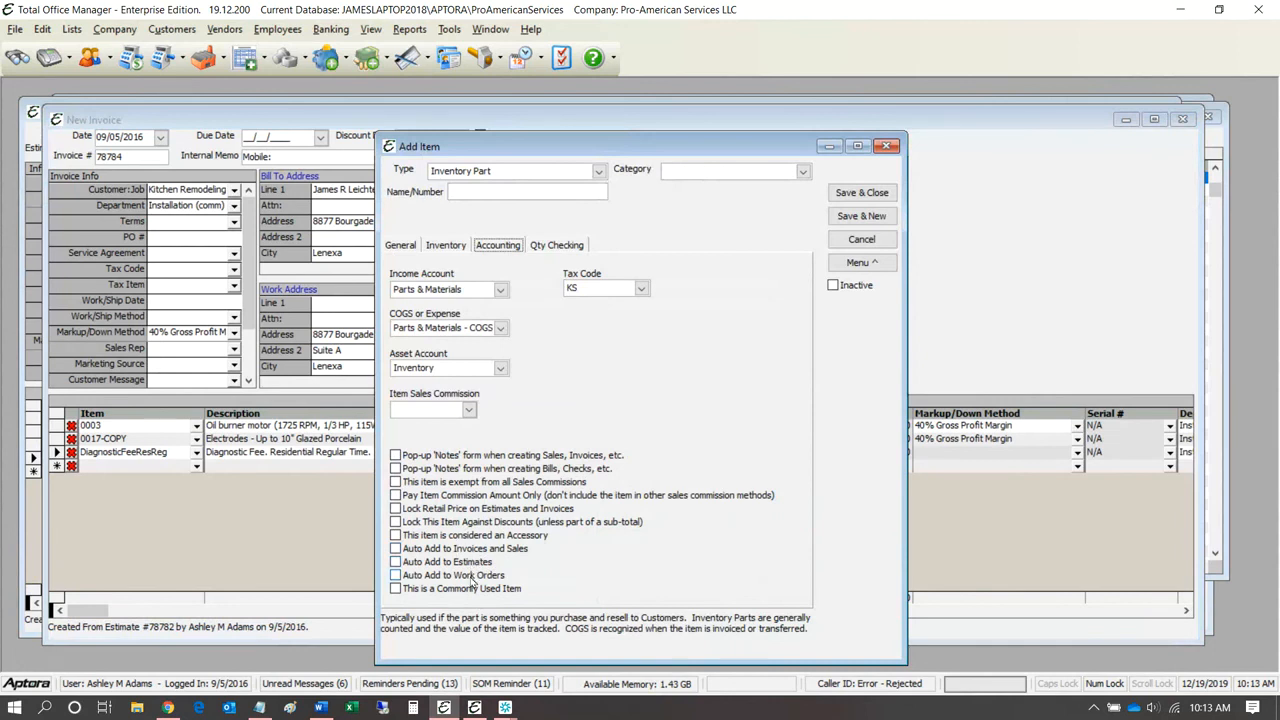
{"action": "left_click", "coordinate": [846, 242]}
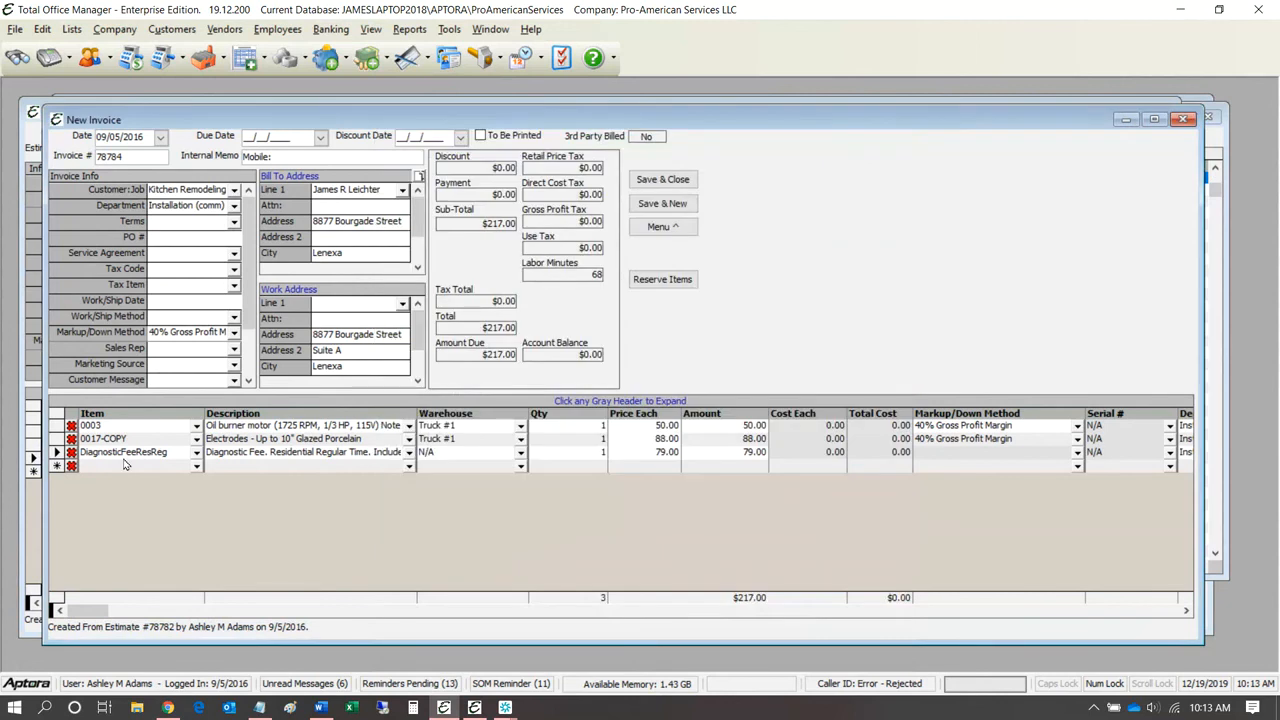
Step: Delete the DiagnosticFeeResReg line from the invoice
{"action": "left_click", "coordinate": [71, 452]}
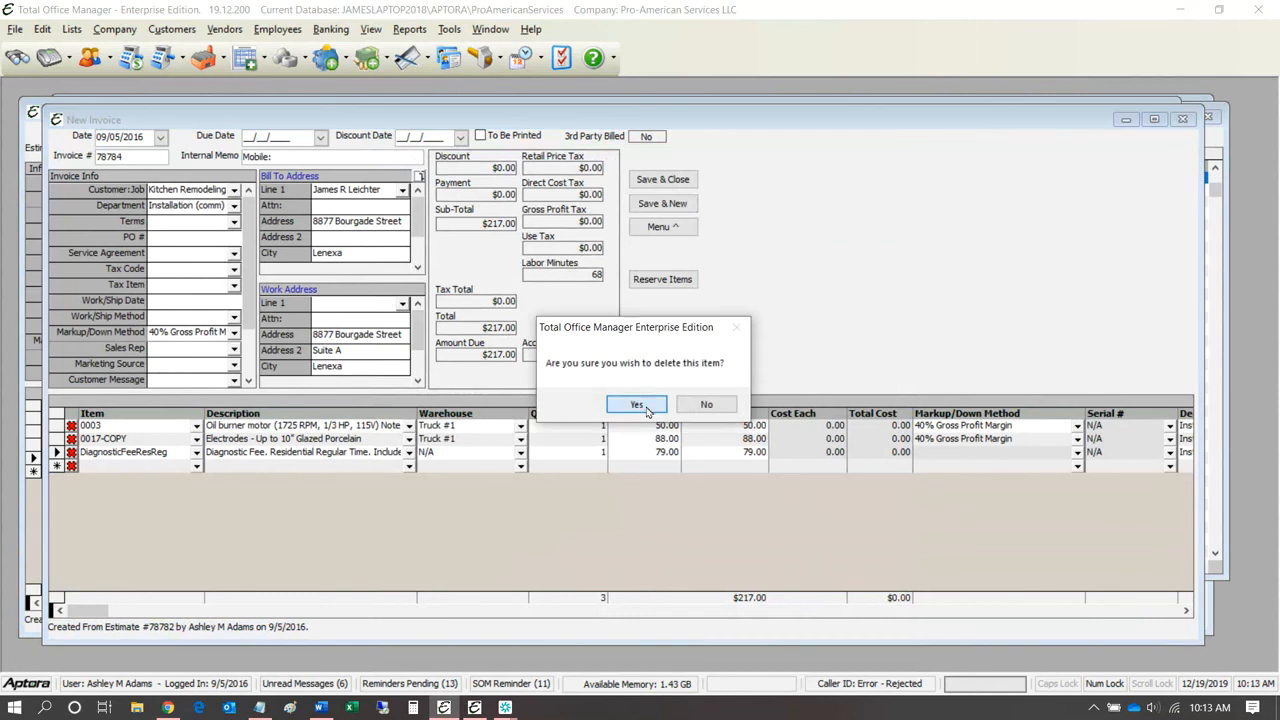
{"action": "left_click", "coordinate": [636, 404]}
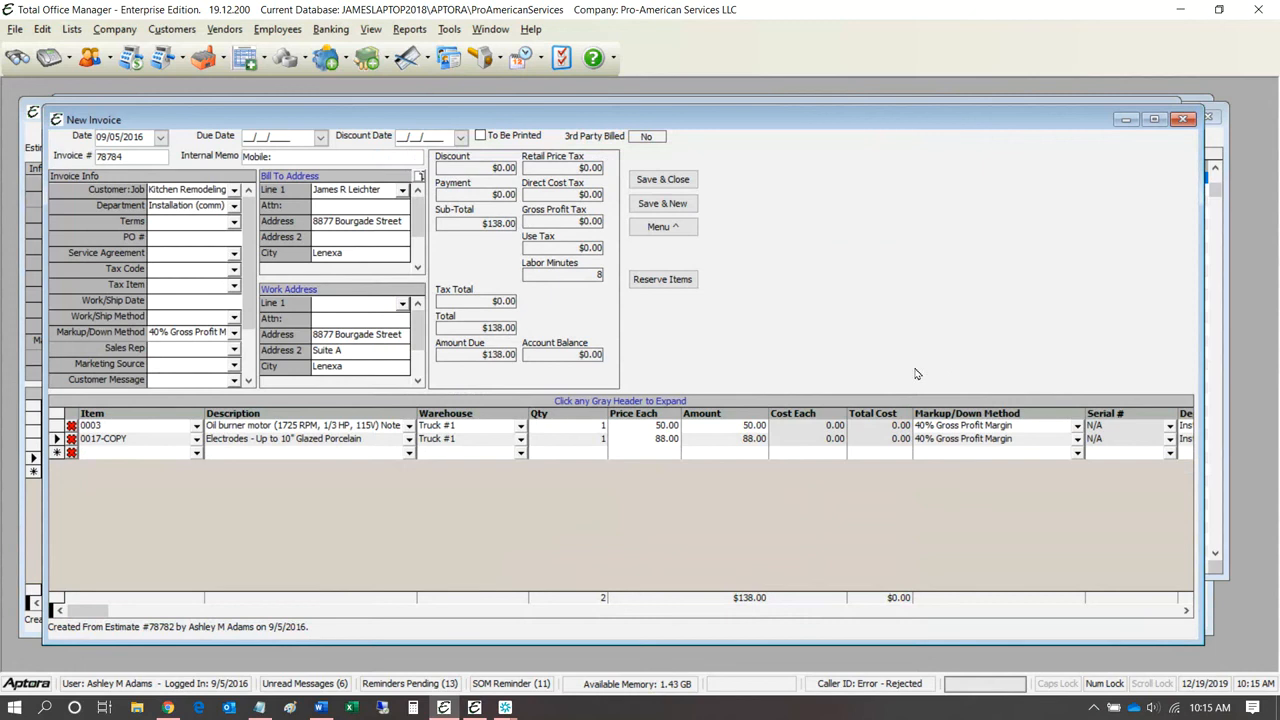
{"action": "left_click", "coordinate": [587, 432]}
{"action": "left_click", "coordinate": [598, 430]}
Step: Try to save the invoice, cancel the administrator permission request, and change the invoice date to 01/01/2020
{"action": "left_click", "coordinate": [675, 179]}
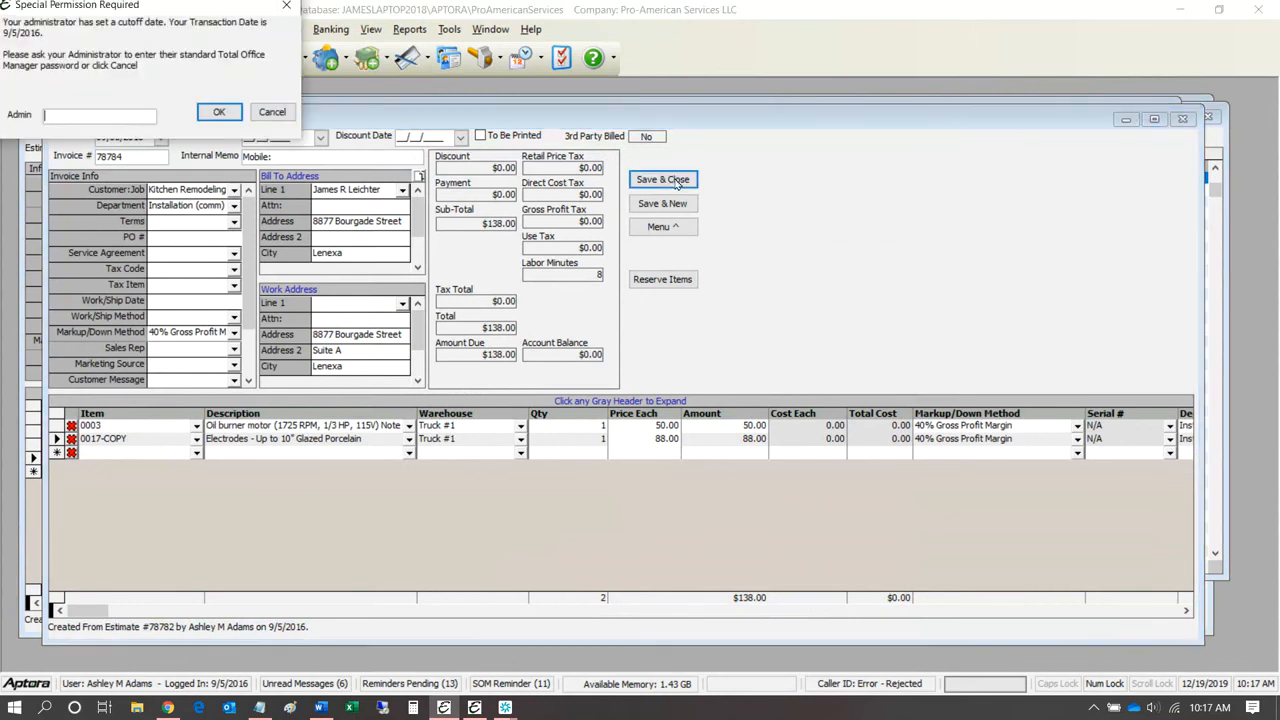
{"action": "left_click", "coordinate": [272, 112]}
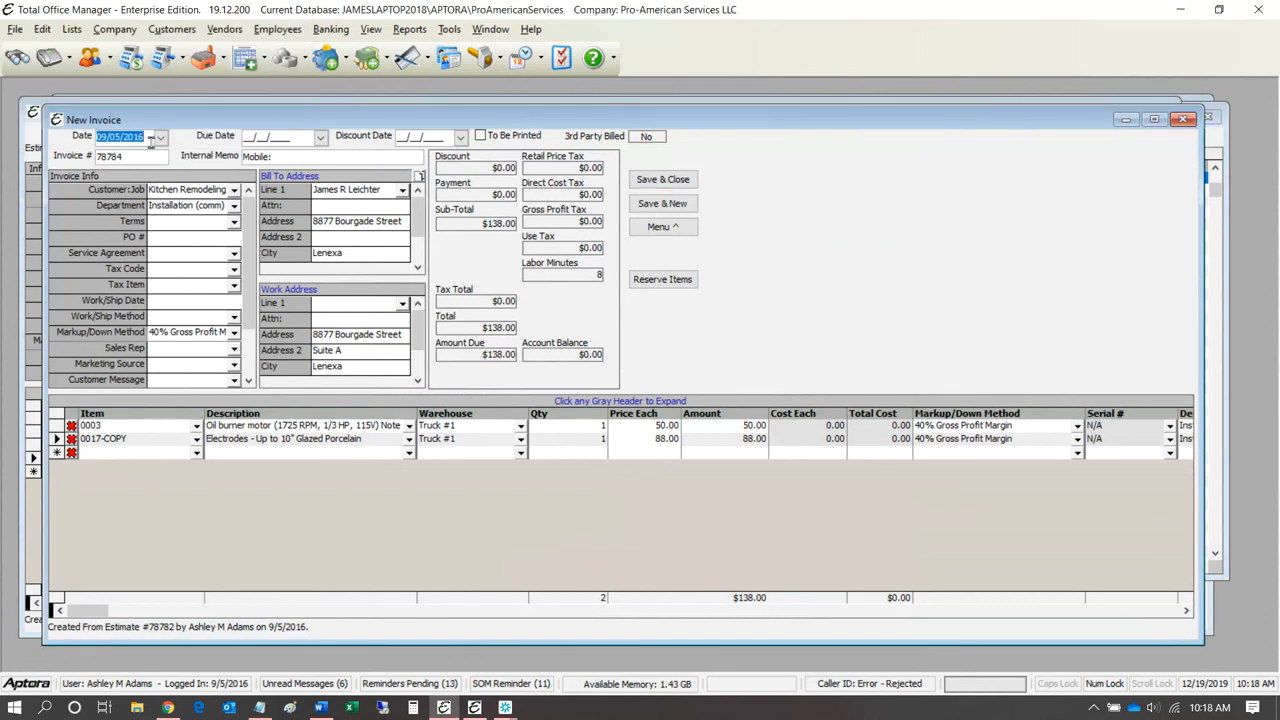
{"action": "type", "text": "01012"}
{"action": "type", "text": "01"}
{"action": "type", "text": "0"}
Step: Save and close the new invoice, entering the administrator password to authorize the transaction date before the cutoff
{"action": "left_click", "coordinate": [661, 181]}
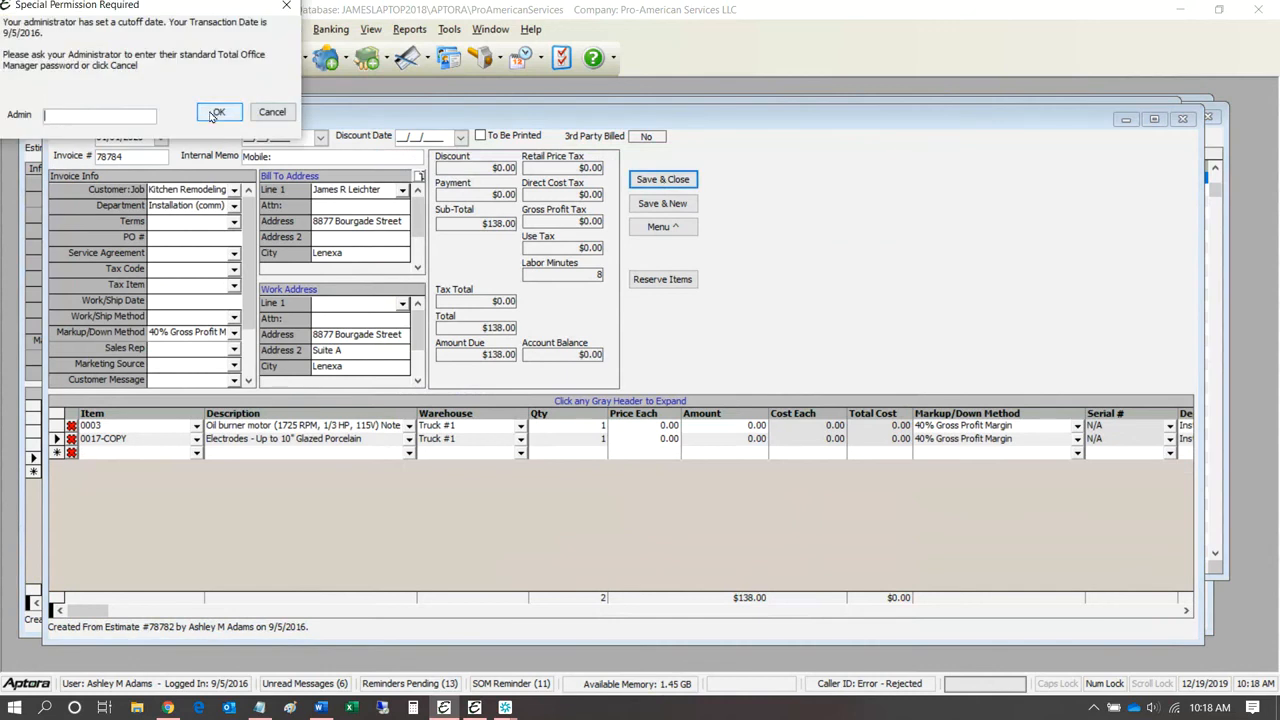
{"action": "type", "text": "********"}
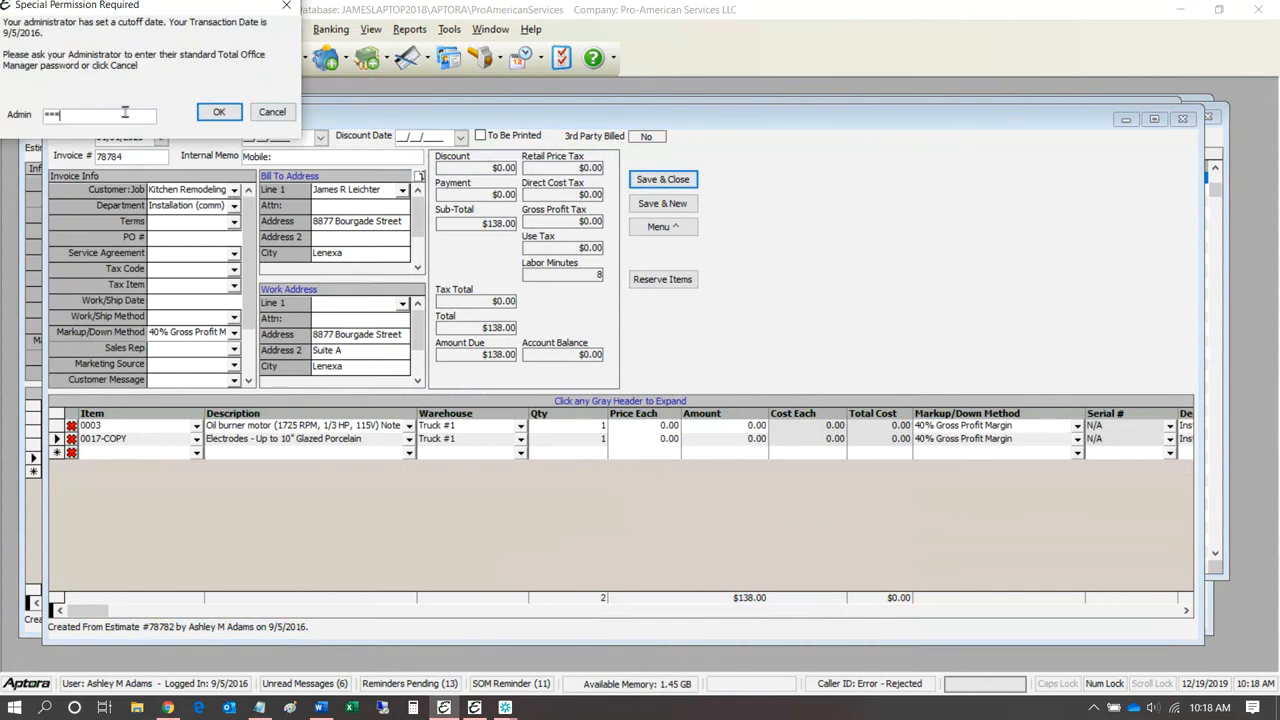
{"action": "left_click", "coordinate": [222, 109]}
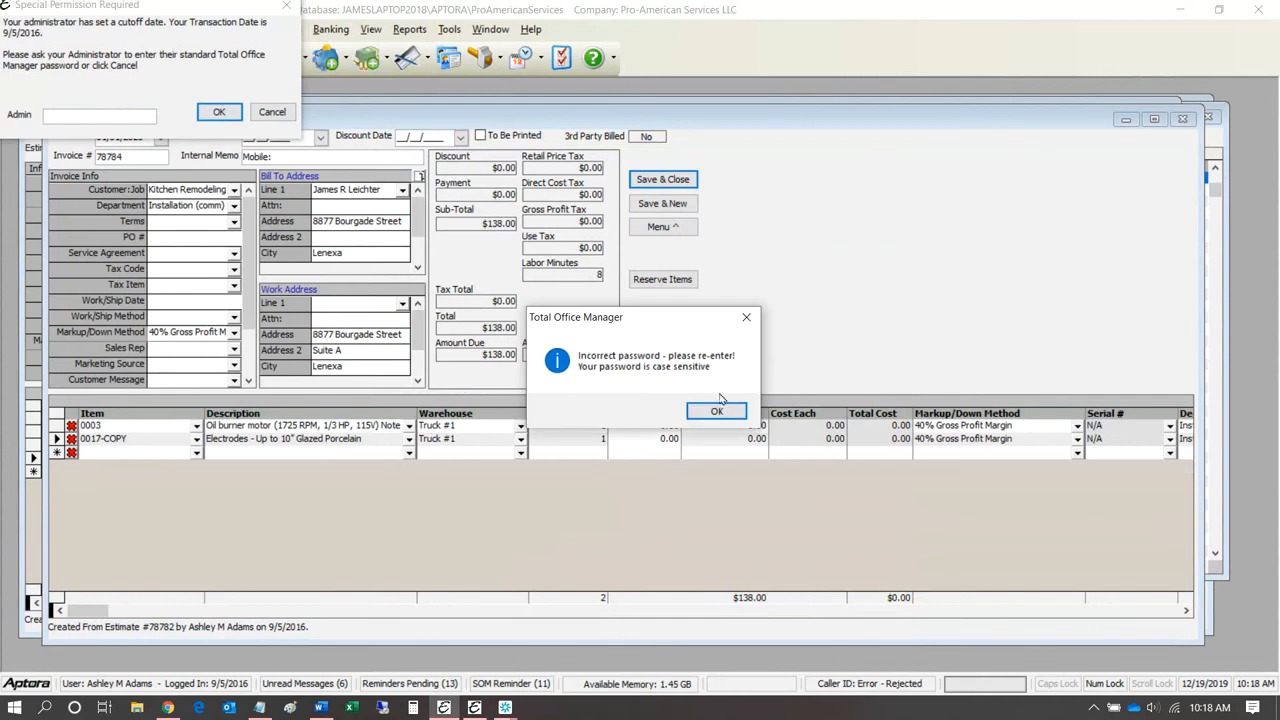
{"action": "left_click", "coordinate": [726, 410]}
{"action": "type", "text": "******"}
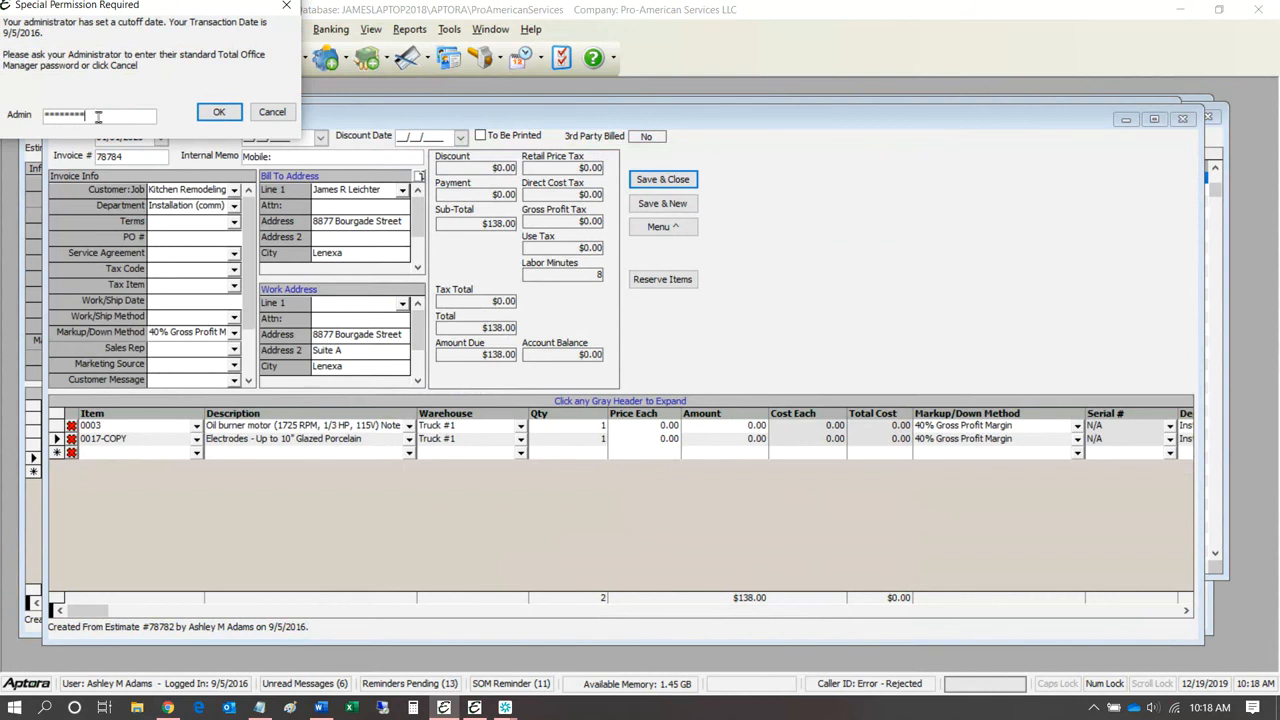
{"action": "left_click", "coordinate": [216, 114]}
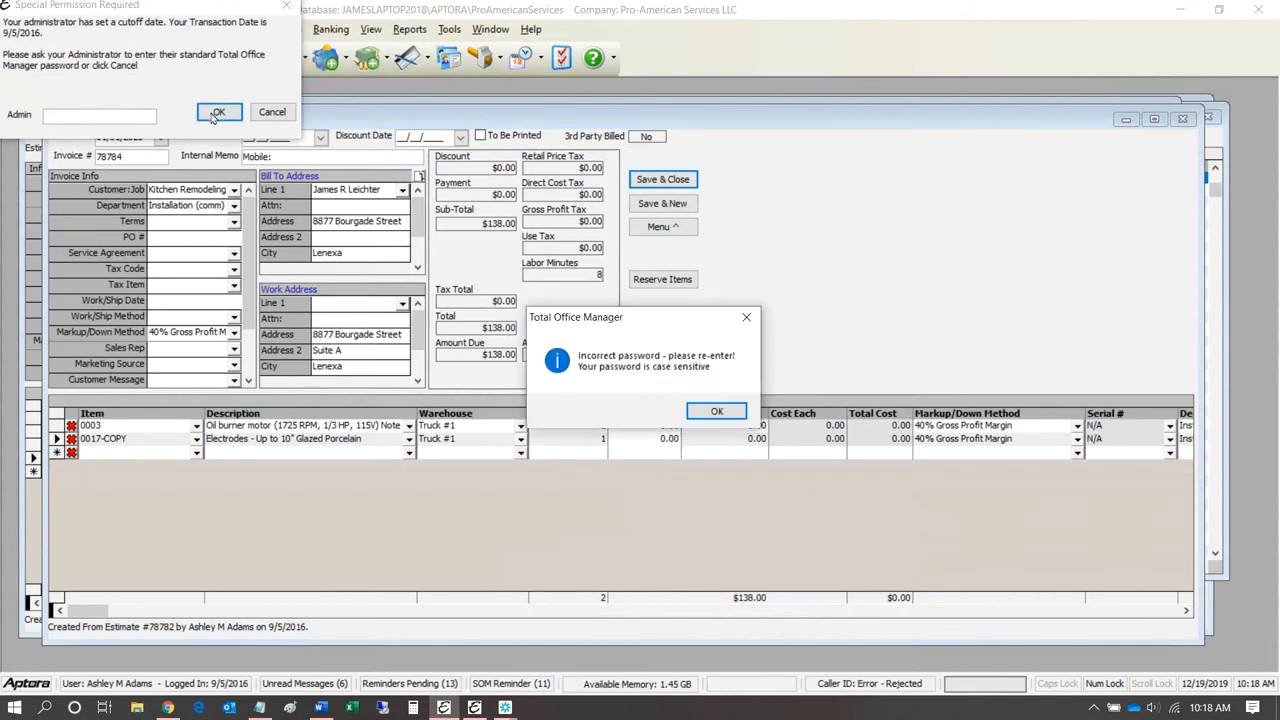
{"action": "key", "text": "Return"}
{"action": "type", "text": "********"}
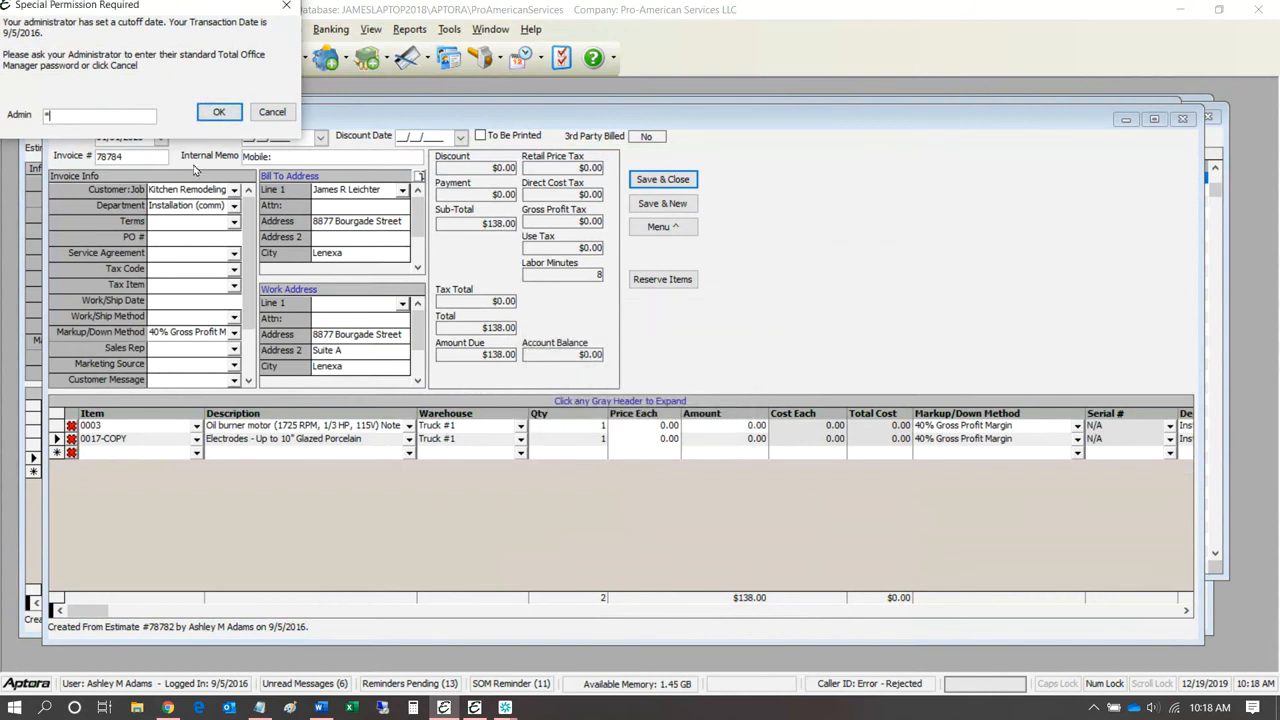
{"action": "type", "text": "****"}
{"action": "left_click", "coordinate": [220, 112]}
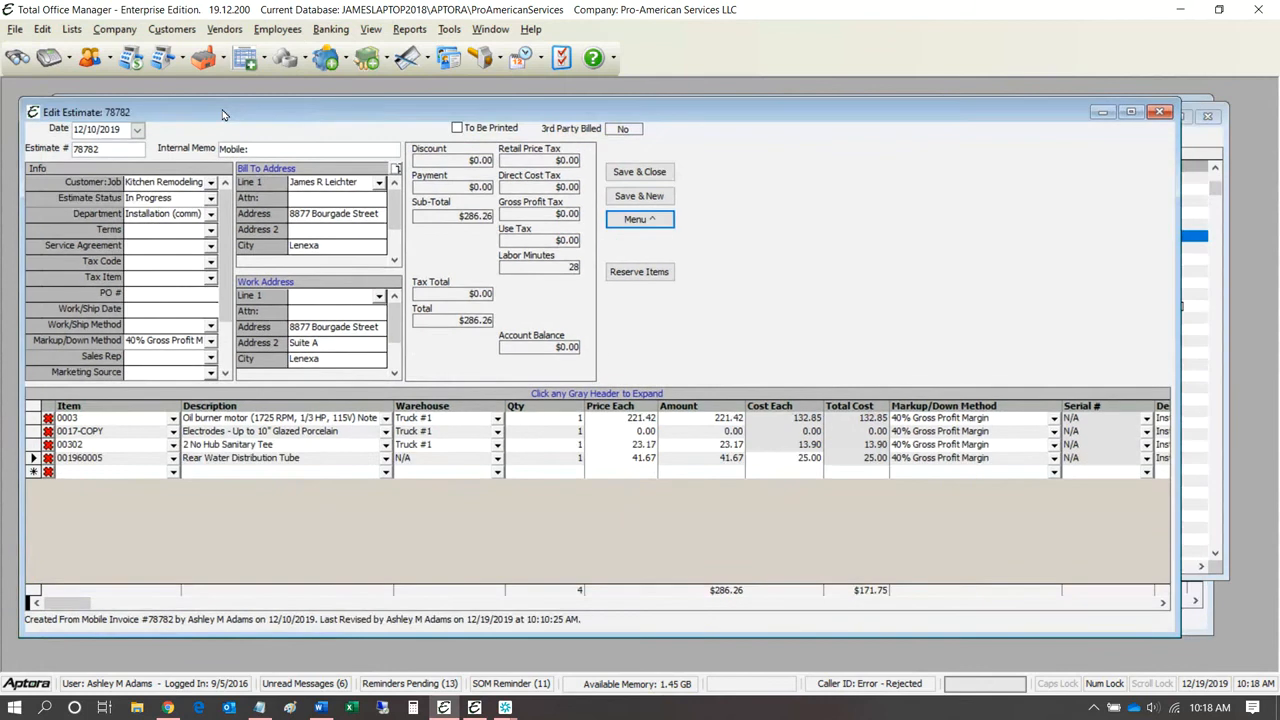
Step: Turn off the company preference that blocks adding or modifying accounting records on or before the cutoff date
{"action": "left_click", "coordinate": [560, 60]}
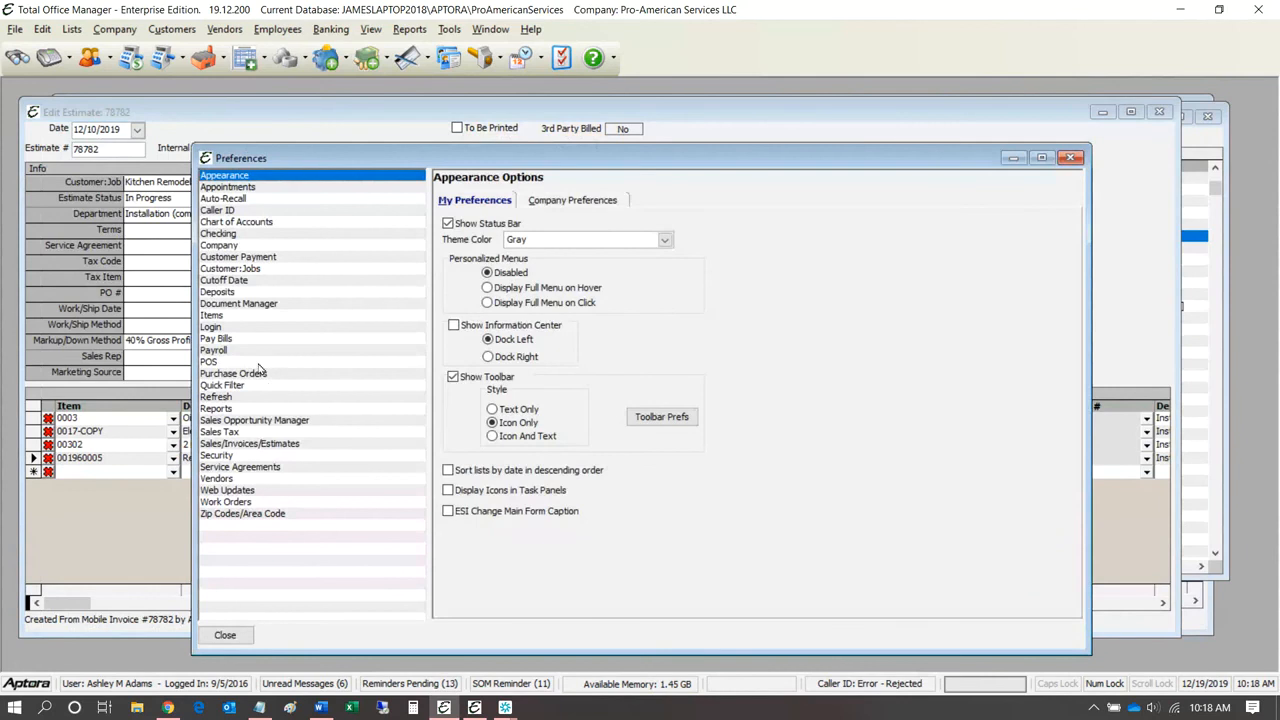
{"action": "left_click", "coordinate": [220, 245]}
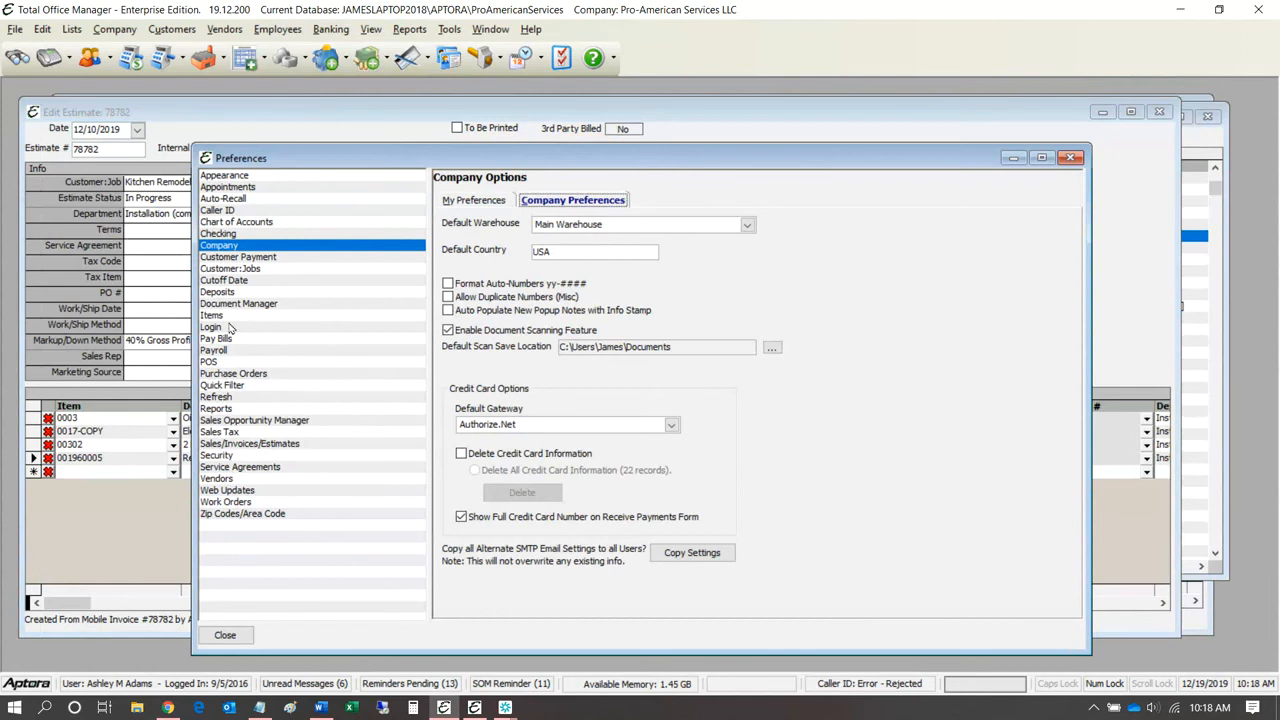
{"action": "left_click", "coordinate": [224, 281]}
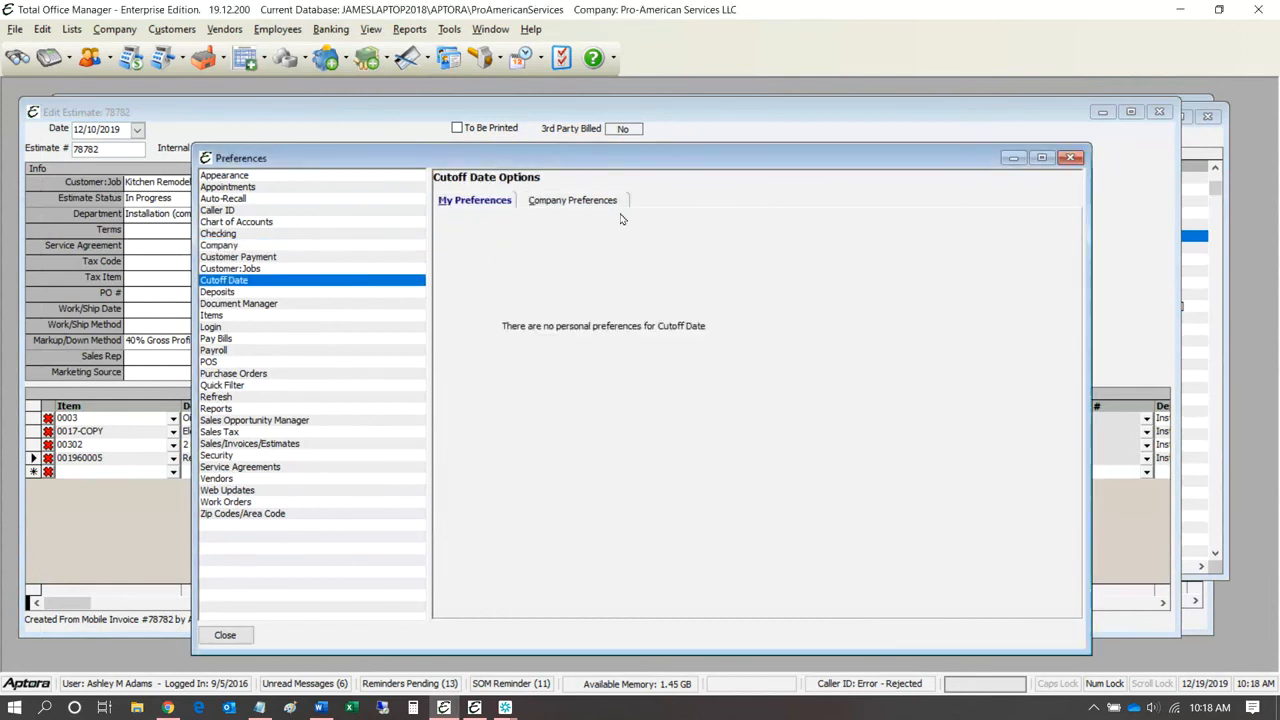
{"action": "left_click", "coordinate": [603, 200]}
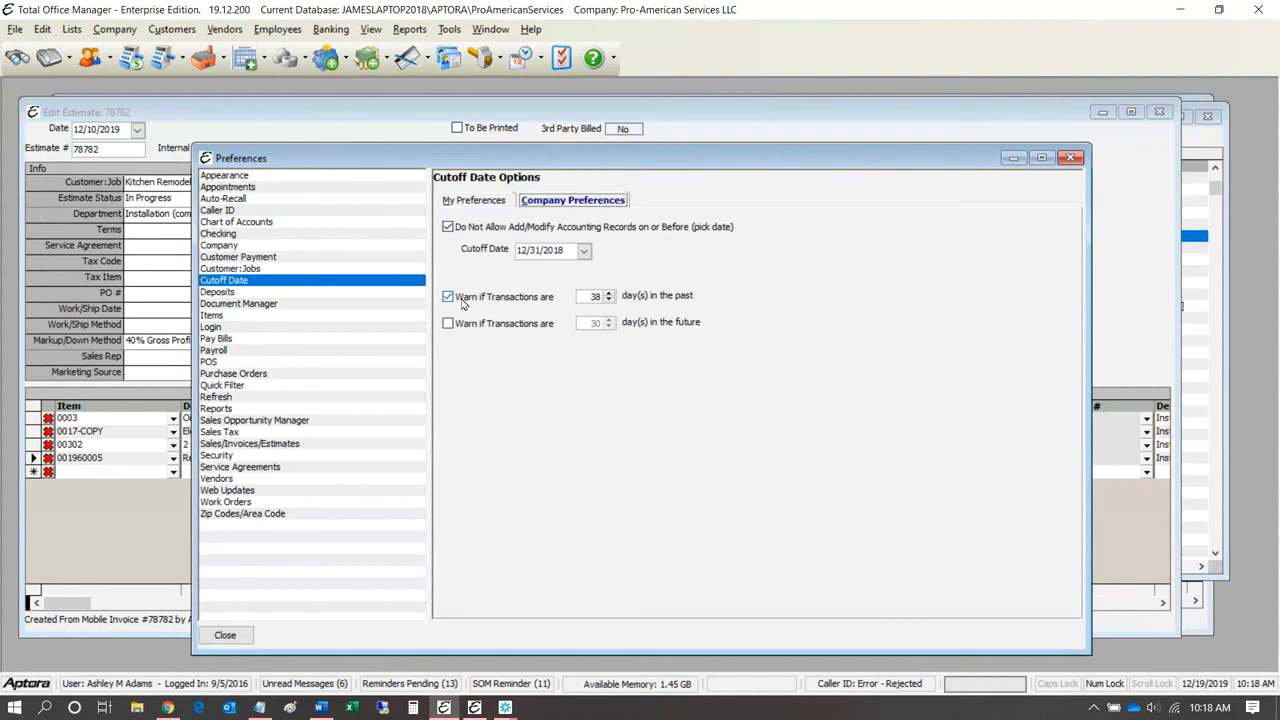
{"action": "left_click", "coordinate": [448, 227]}
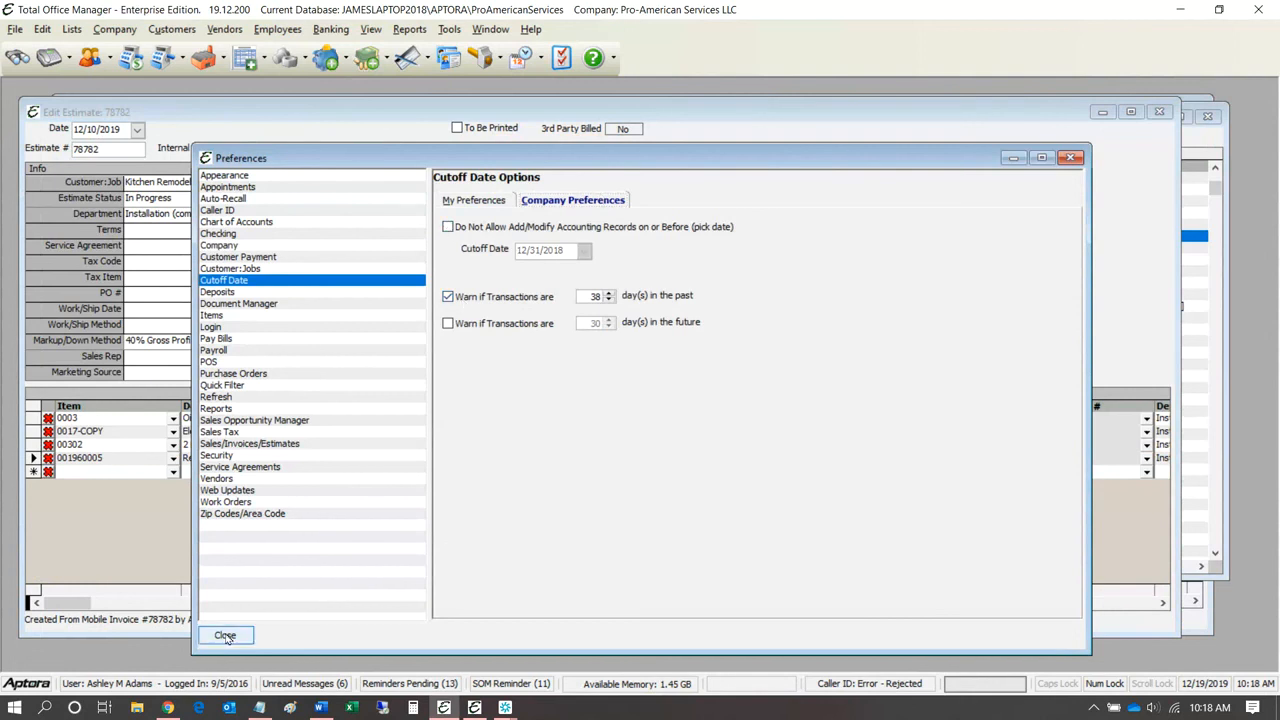
{"action": "left_click", "coordinate": [225, 636]}
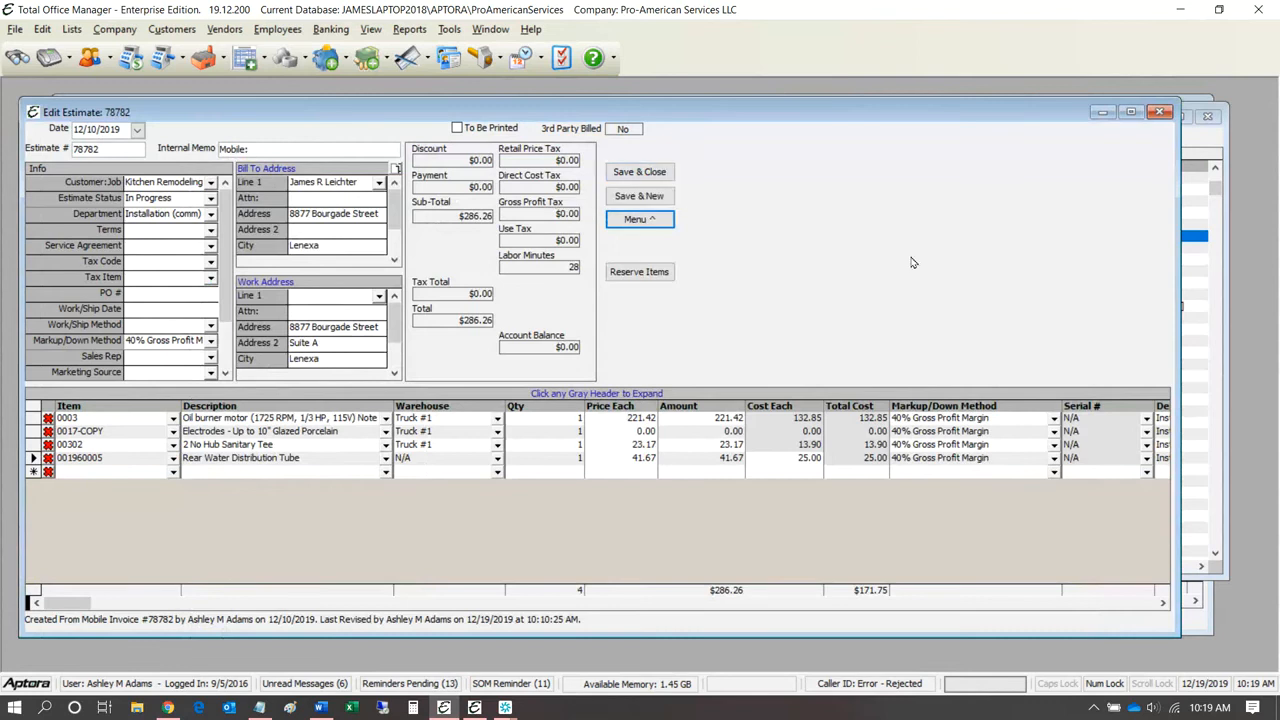
Step: Open the customer job's history from the estimate and widen its estimates list to check the Amount Billed and % Billed columns
{"action": "left_click", "coordinate": [645, 222]}
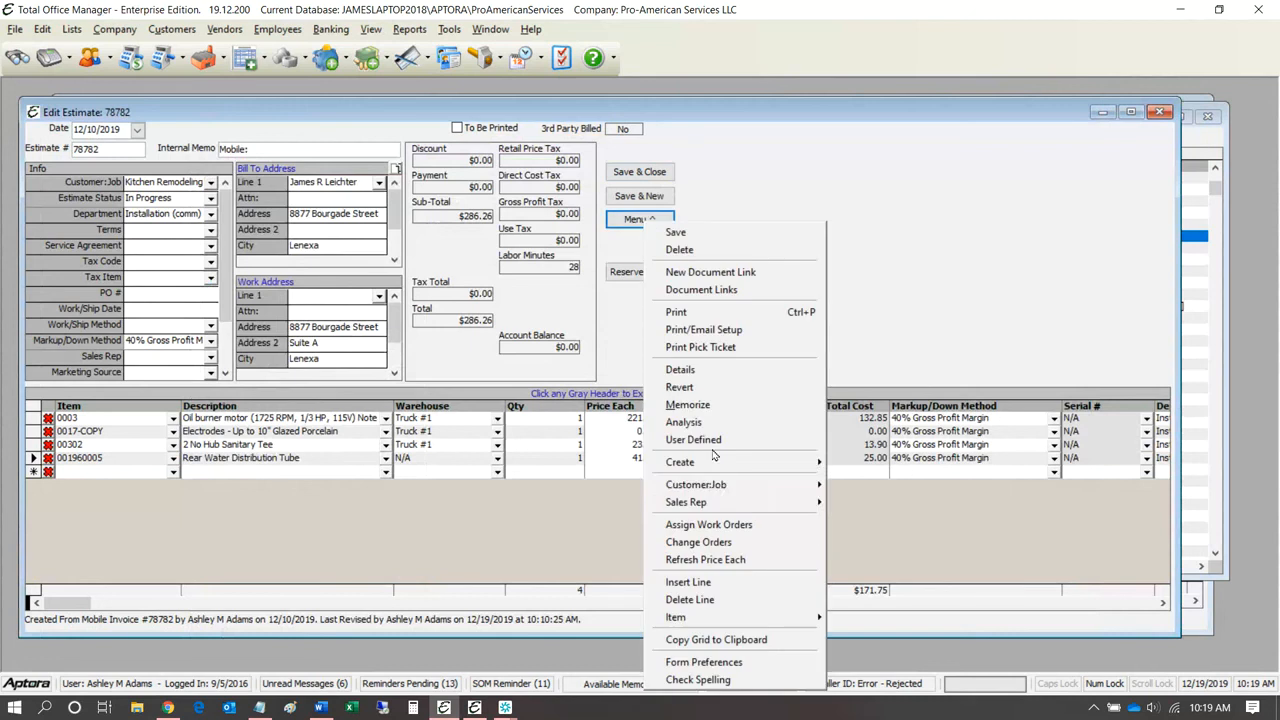
{"action": "mouse_move", "coordinate": [727, 484]}
{"action": "left_click", "coordinate": [853, 486]}
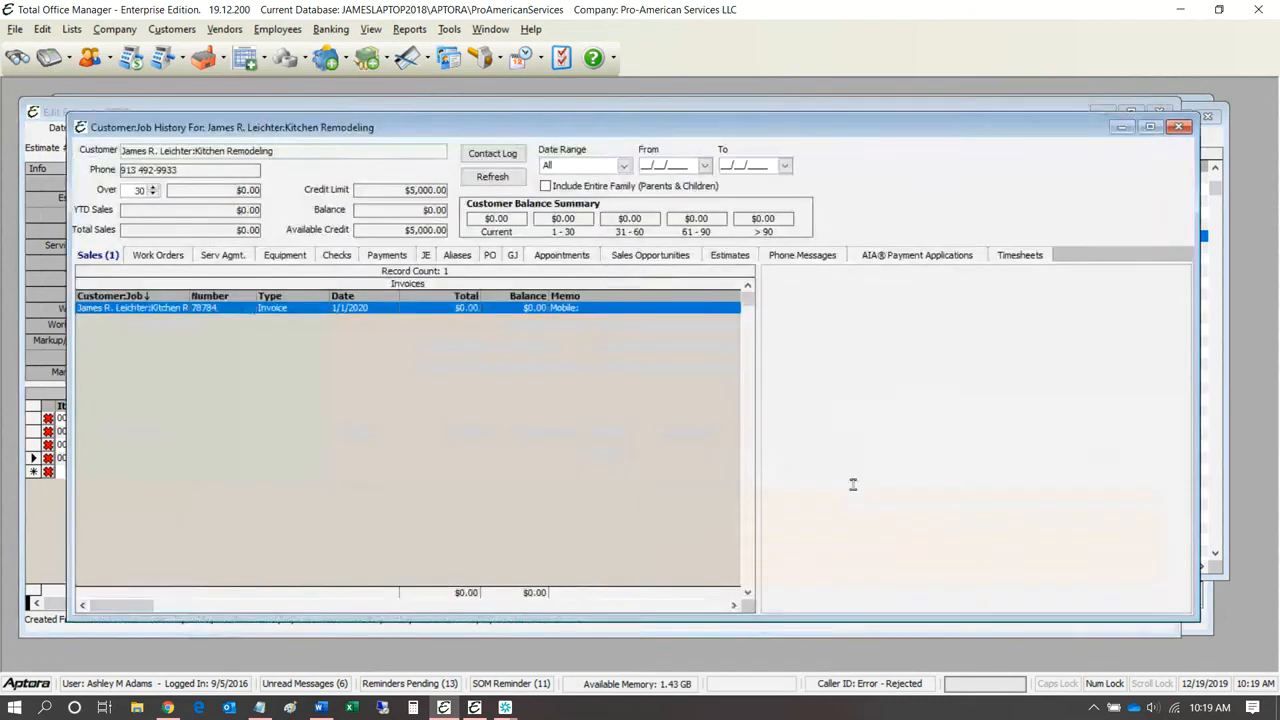
{"action": "left_click", "coordinate": [731, 253]}
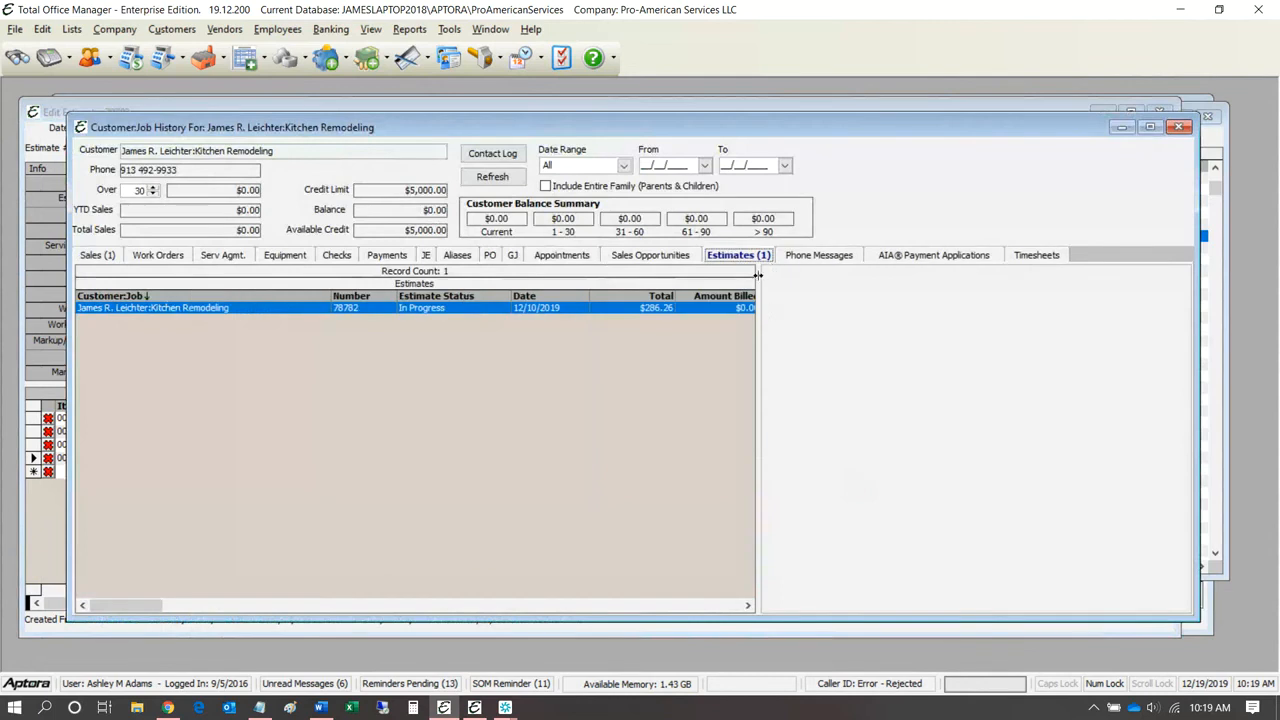
{"action": "left_click_drag", "start_coordinate": [757, 276], "coordinate": [1113, 322]}
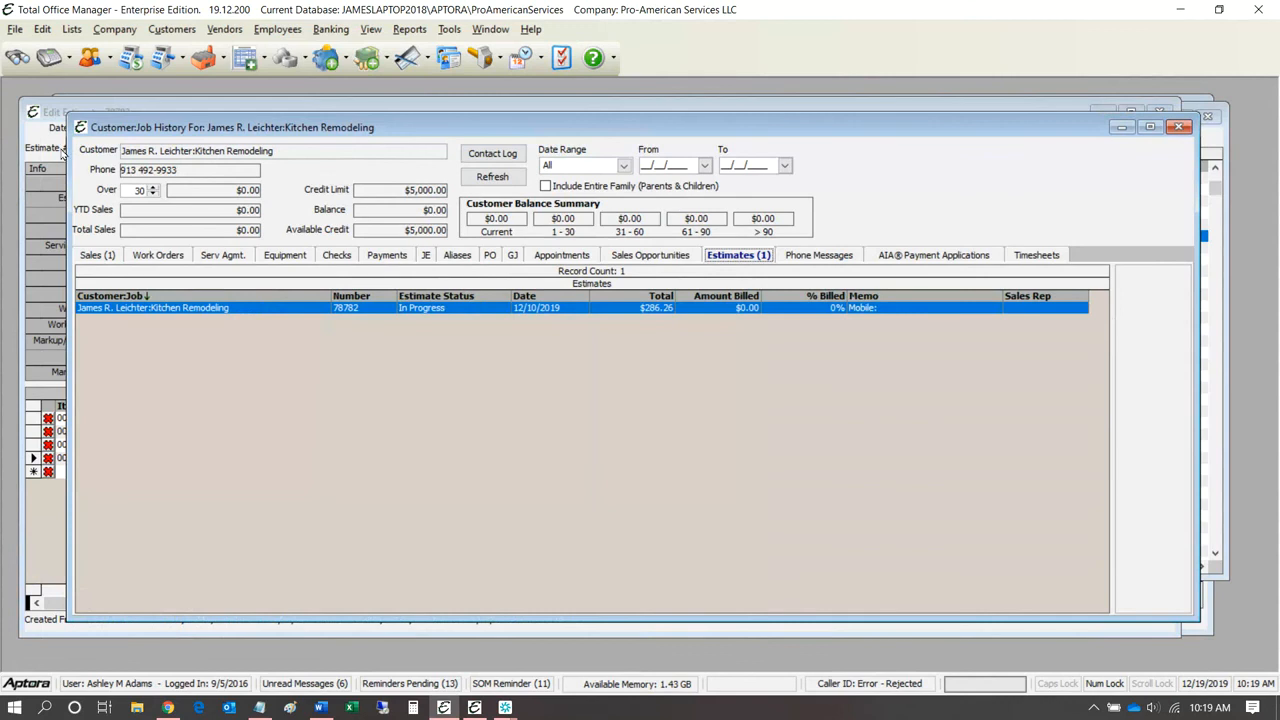
{"action": "left_click", "coordinate": [493, 31]}
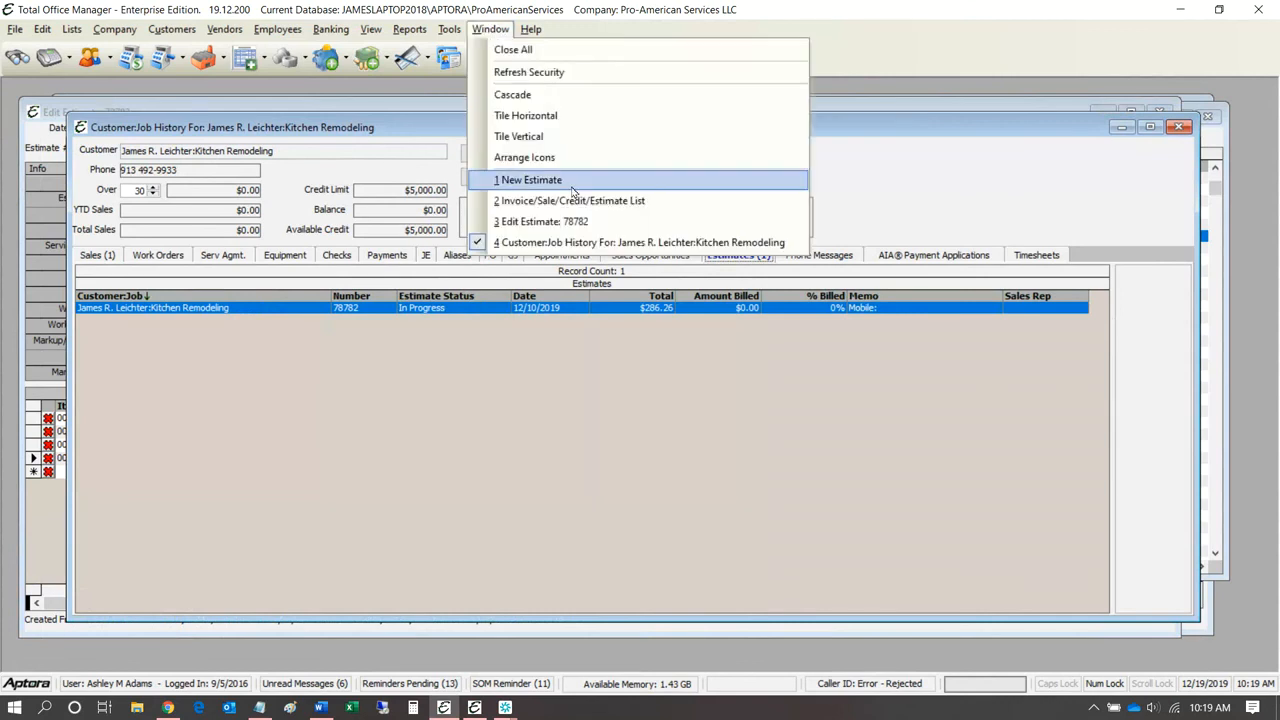
{"action": "left_click", "coordinate": [977, 194]}
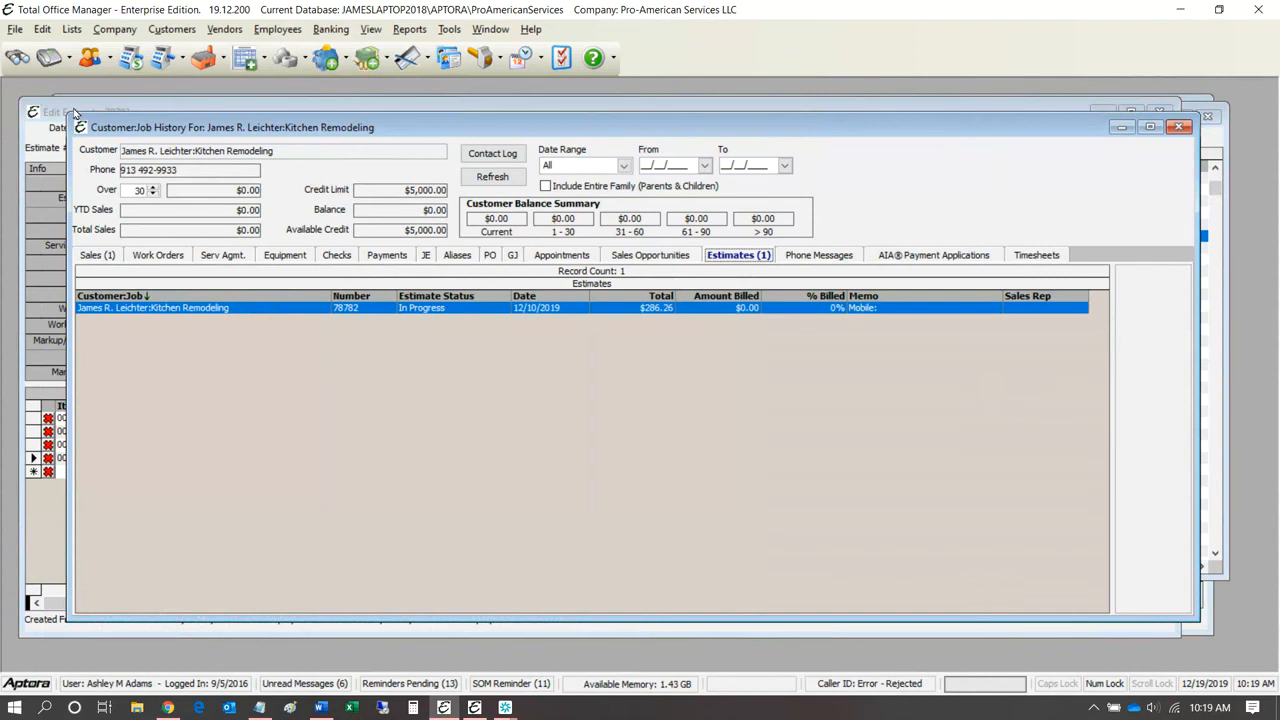
Step: Save and close the source estimate, and refresh the job history to recheck the estimate's billed amount and percentage
{"action": "left_click", "coordinate": [70, 112]}
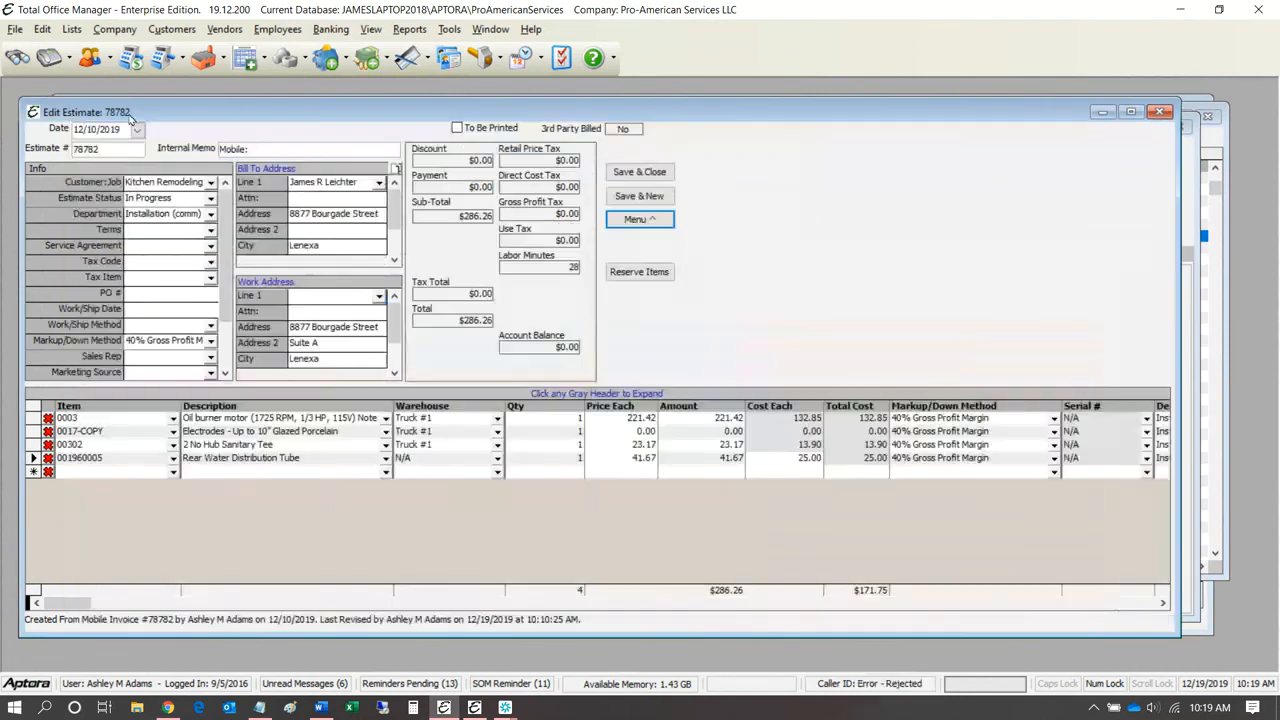
{"action": "left_click", "coordinate": [624, 176]}
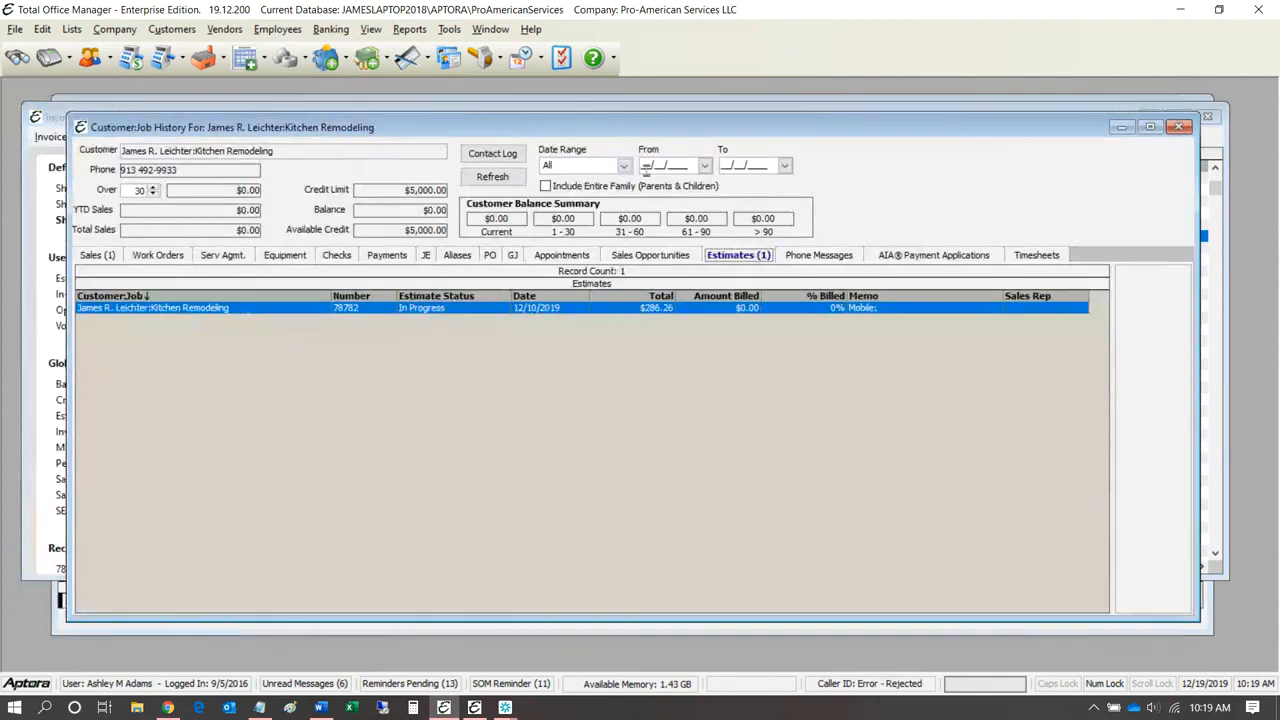
{"action": "left_click", "coordinate": [510, 177]}
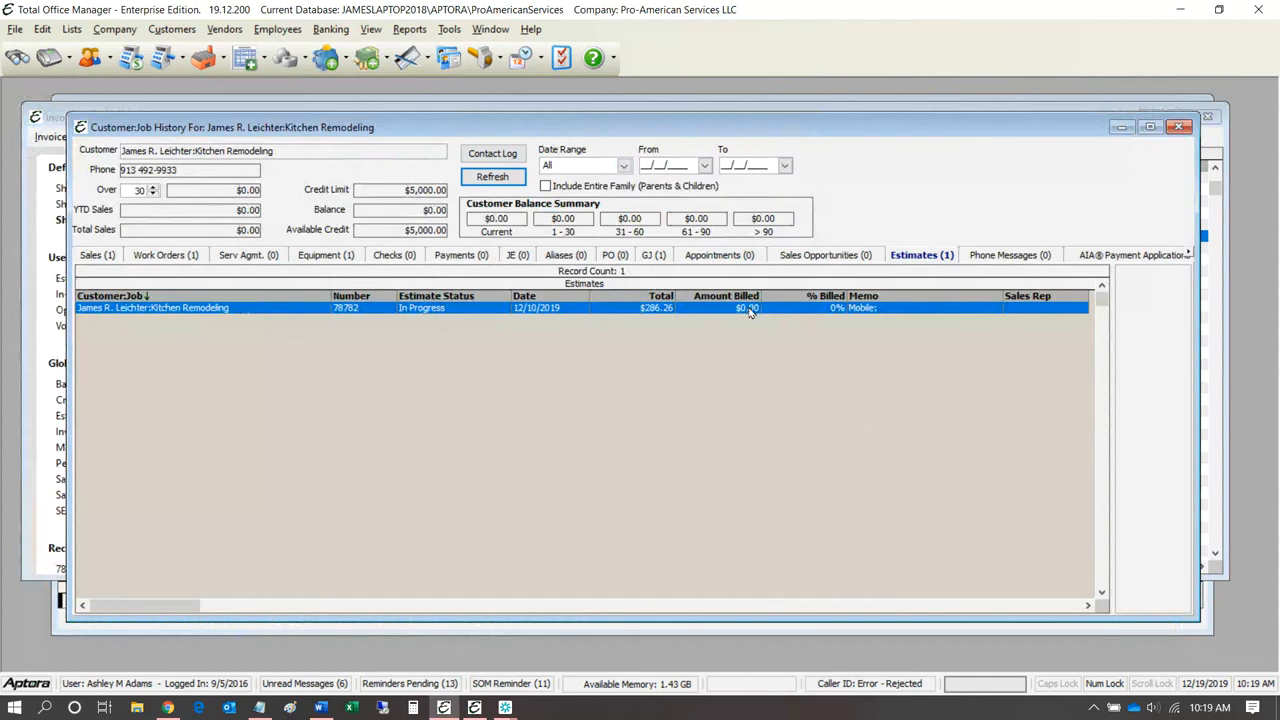
{"action": "key", "text": "ctrl"}
{"action": "key", "text": "ctrl"}
{"action": "key", "text": "ctrl"}
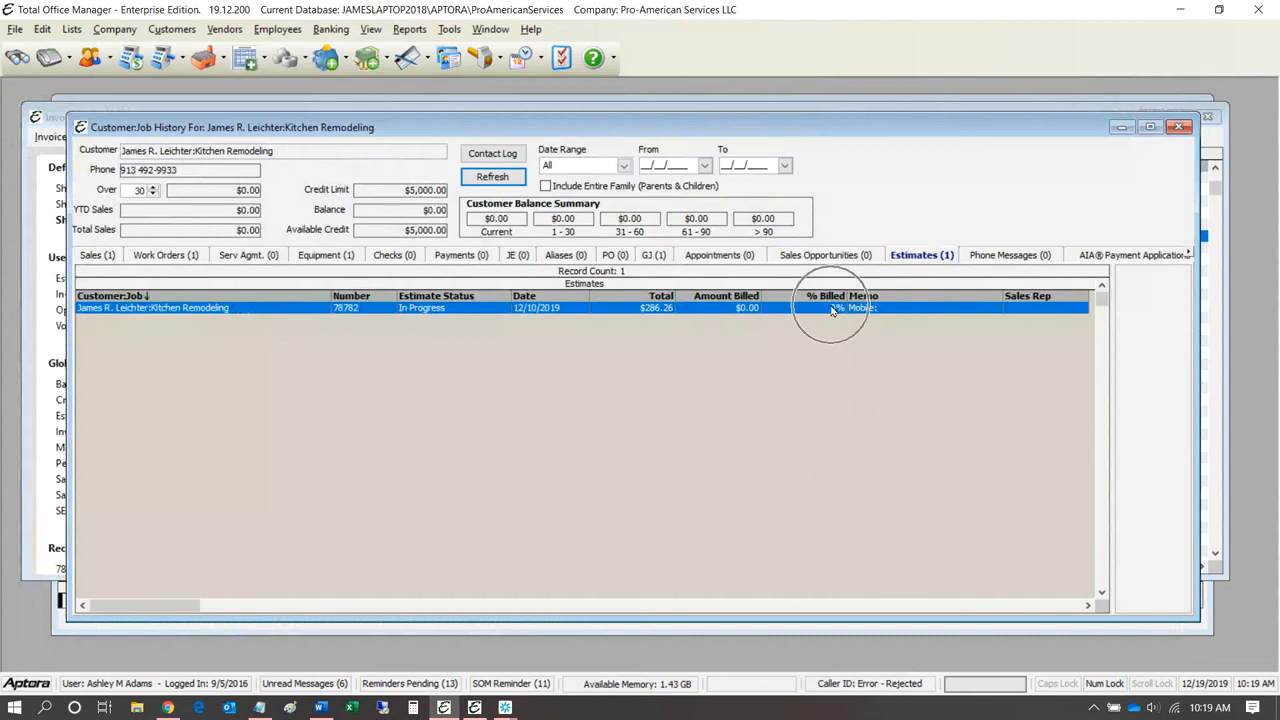
{"action": "left_click", "coordinate": [516, 178]}
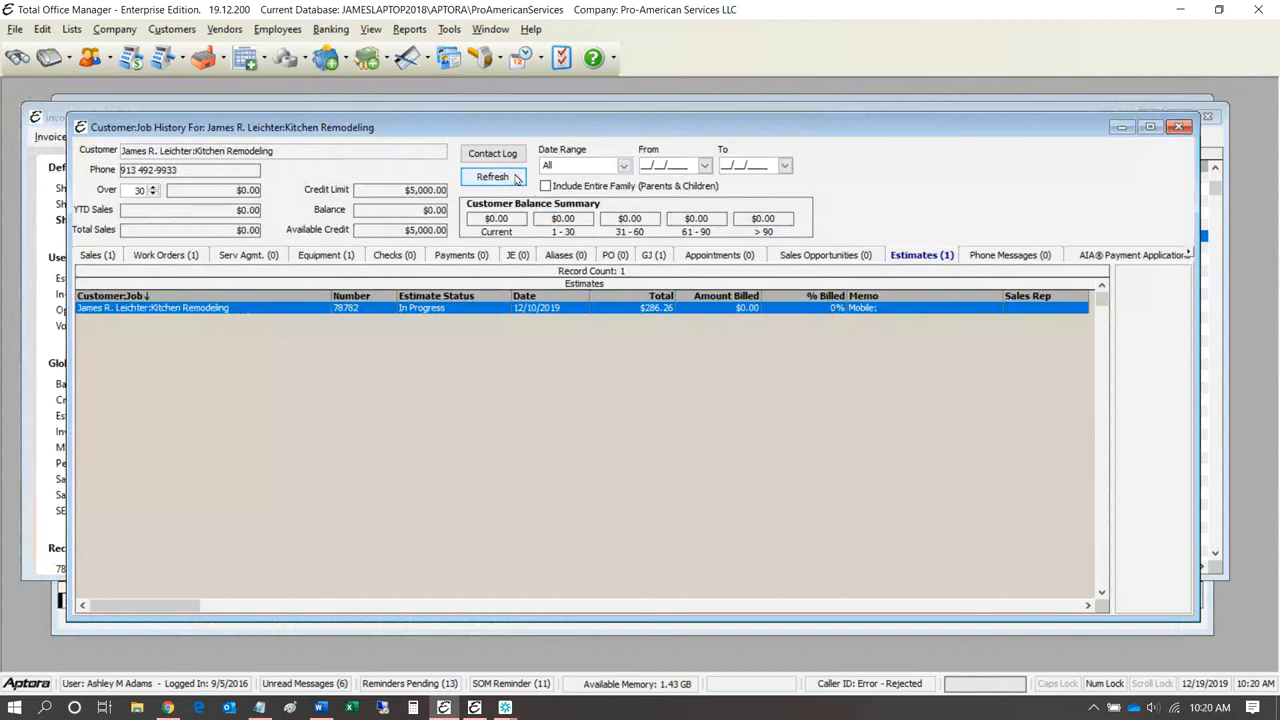
Step: Reopen the Kitchen Remodeling job's history from the invoice and estimate list, and open its invoice dated 1/1/2020 for editing
{"action": "left_click", "coordinate": [1178, 128]}
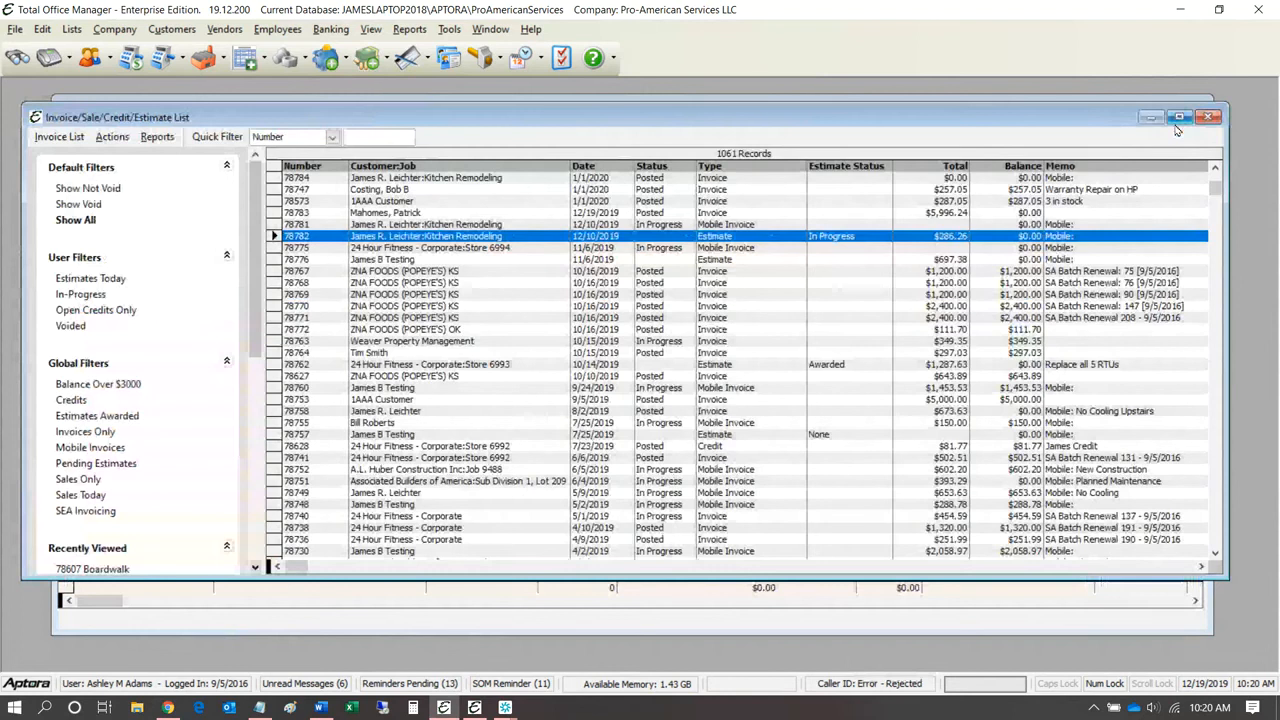
{"action": "right_click", "coordinate": [477, 240]}
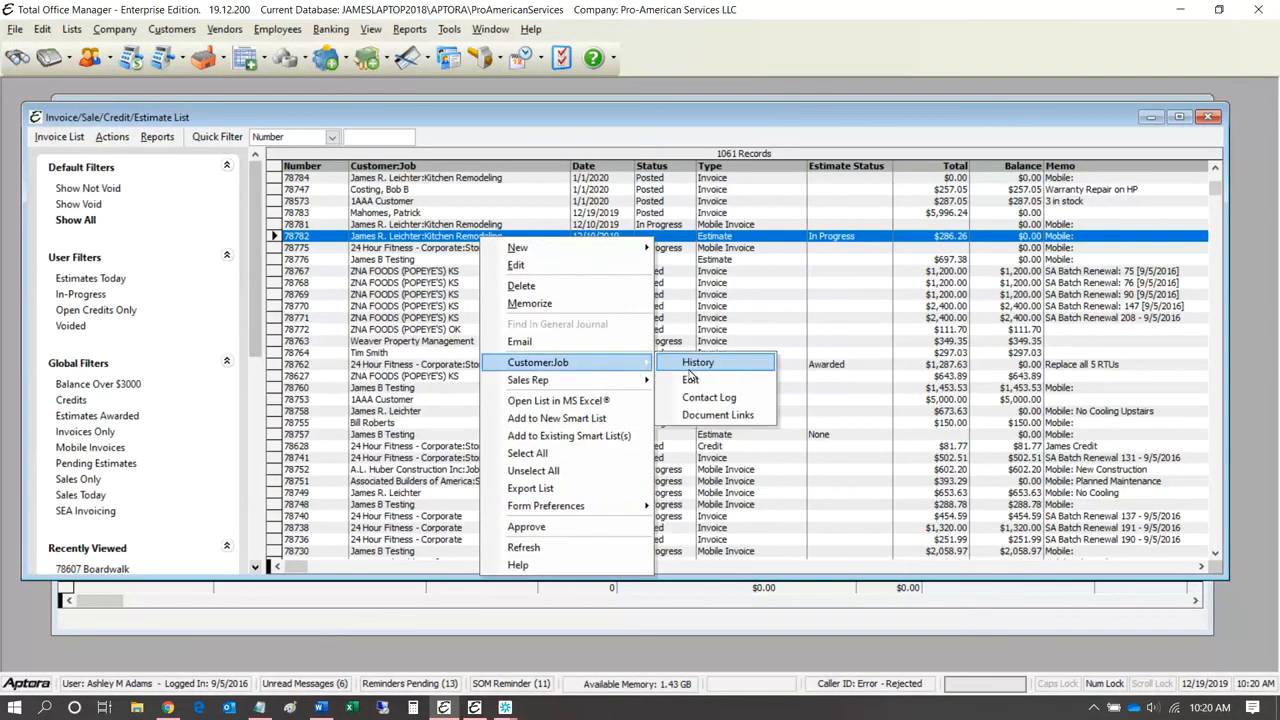
{"action": "left_click", "coordinate": [692, 363]}
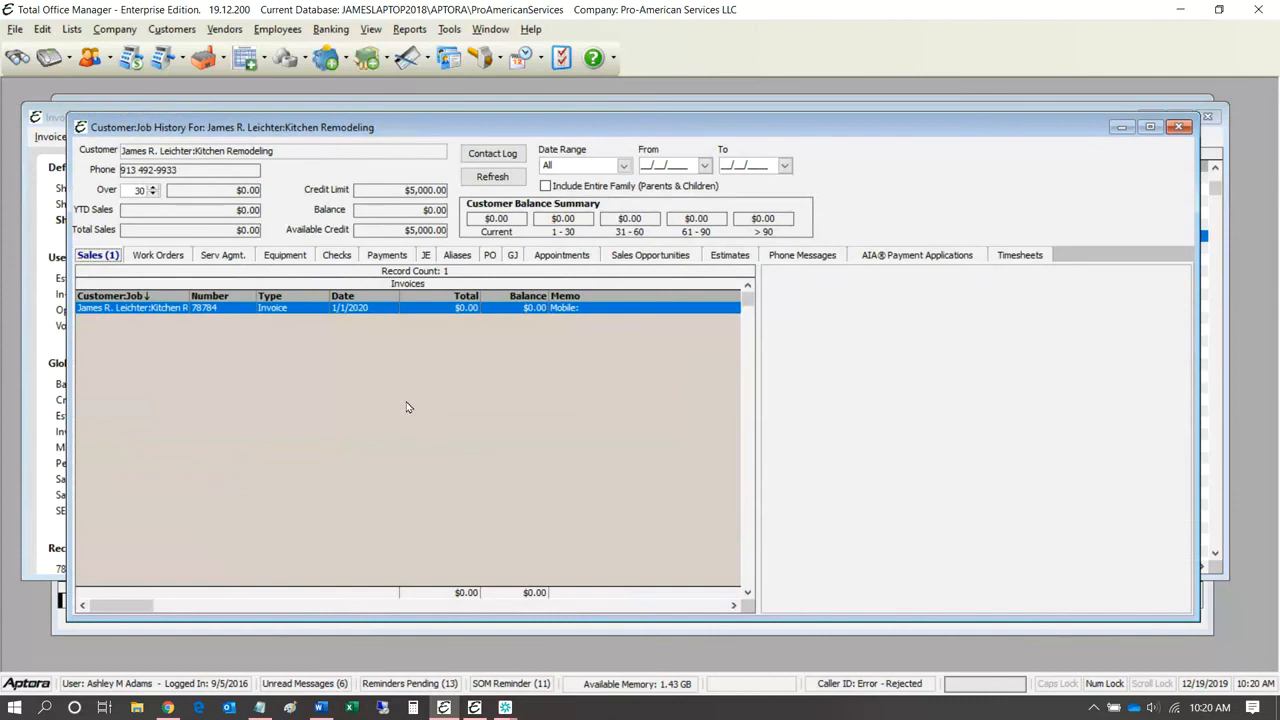
{"action": "double_click", "coordinate": [313, 307]}
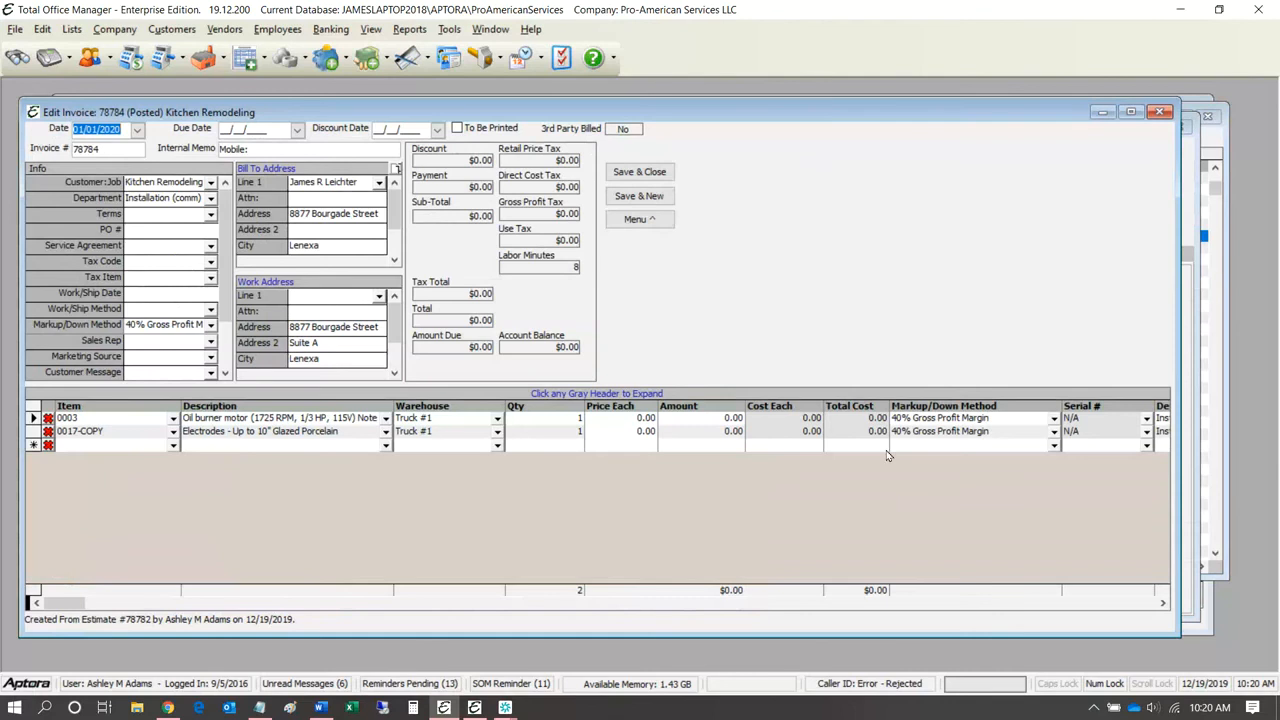
Step: Set the invoice's price each to 6.00 for item 0003 and 4.00 for item 0017-COPY, then save and close it
{"action": "left_click", "coordinate": [625, 419]}
{"action": "type", "text": "6"}
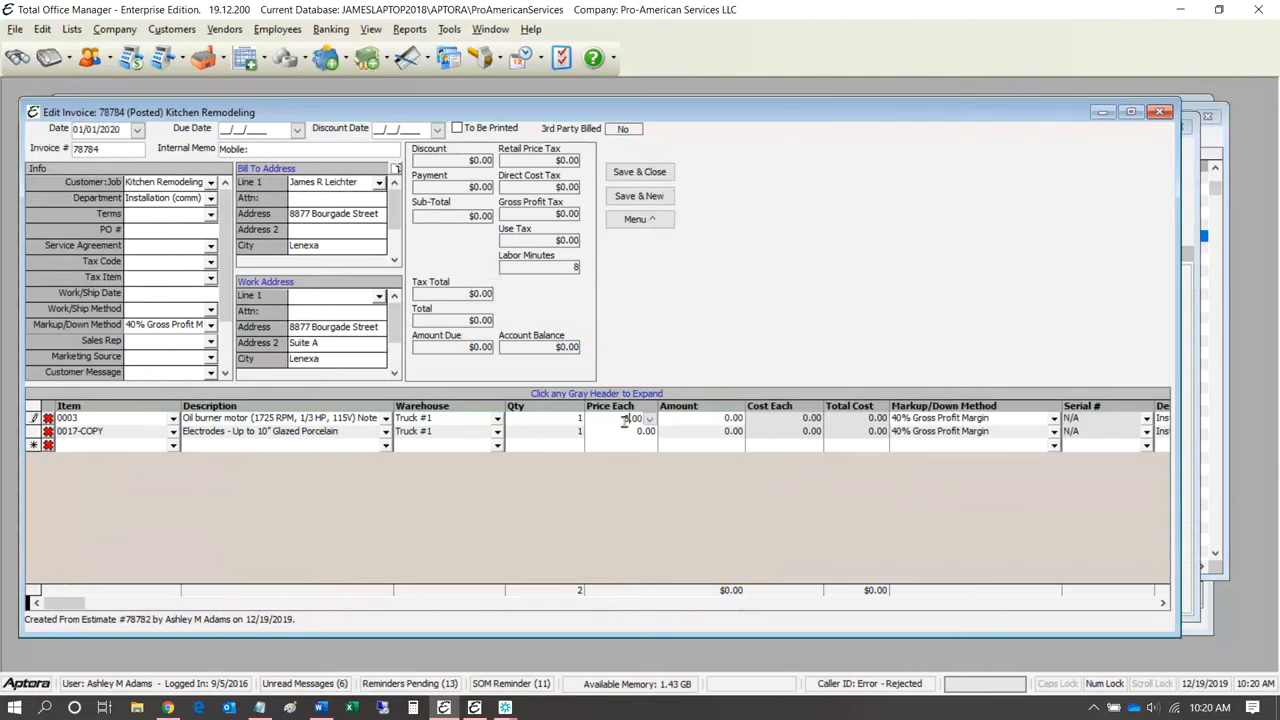
{"action": "left_click", "coordinate": [632, 431]}
{"action": "type", "text": "4"}
{"action": "left_click", "coordinate": [751, 296]}
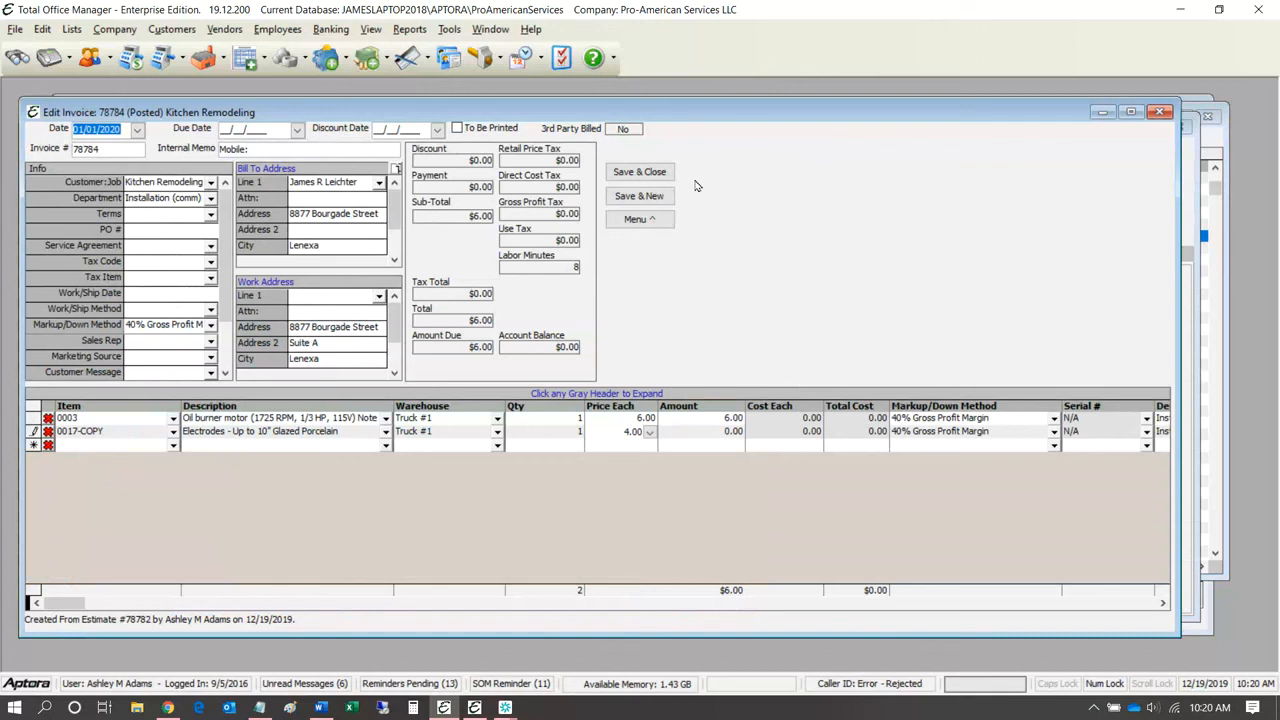
{"action": "key", "text": "Tab"}
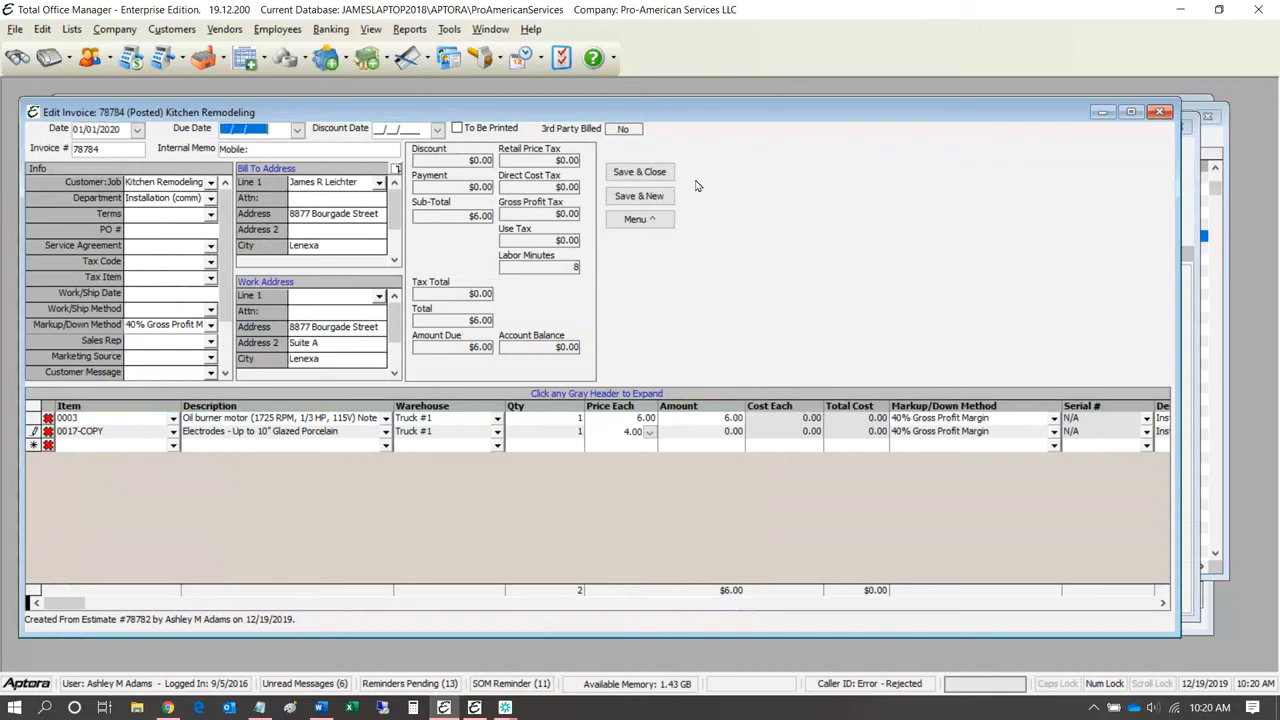
{"action": "left_click", "coordinate": [708, 440]}
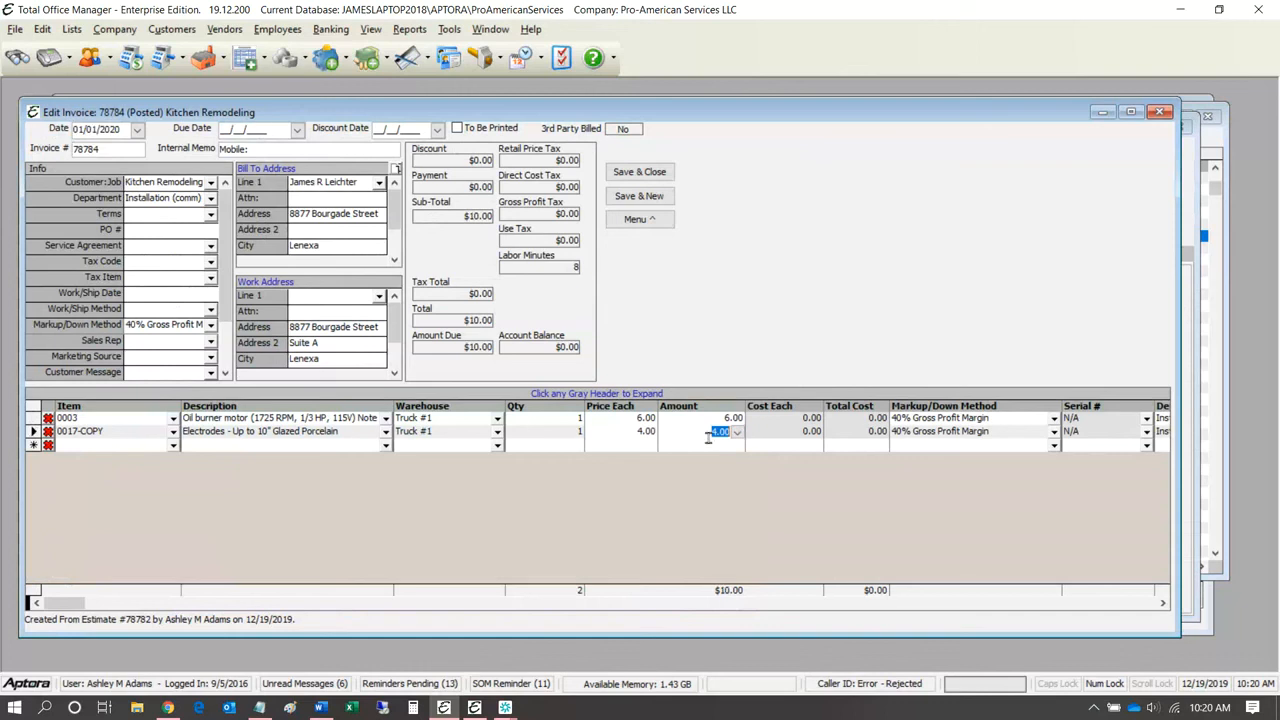
{"action": "left_click", "coordinate": [645, 171]}
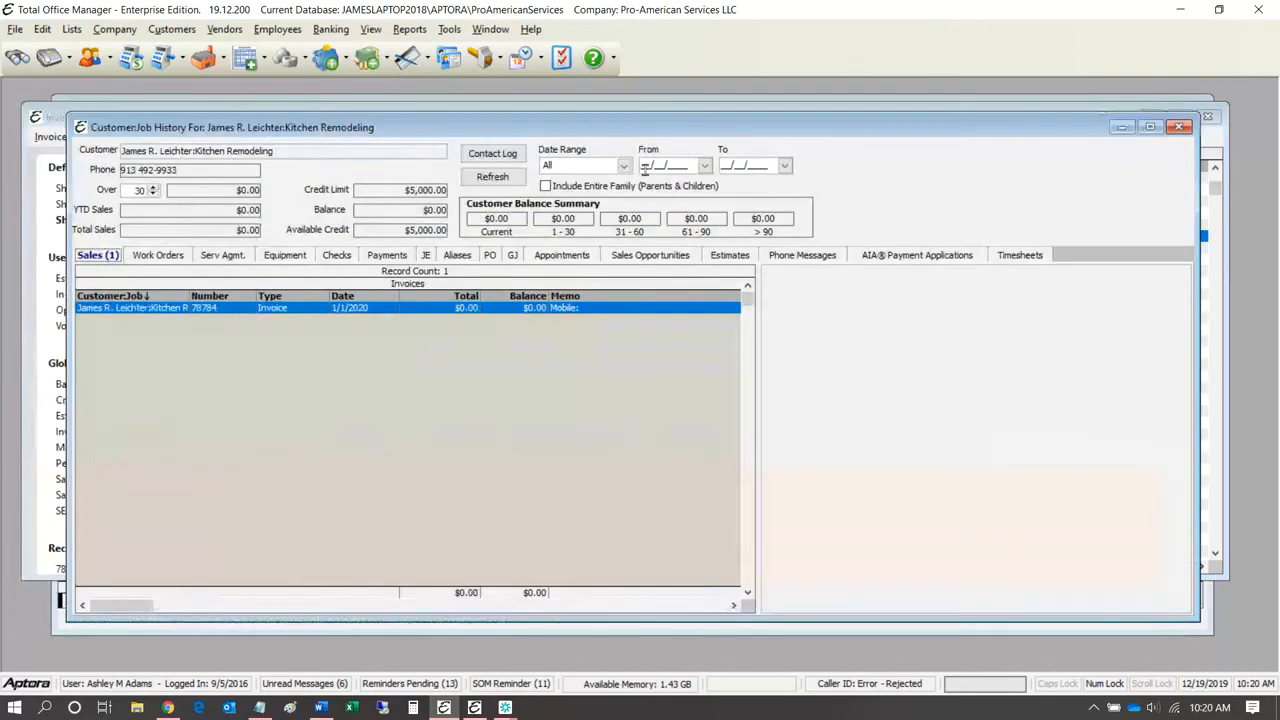
Step: Refresh the job history and widen its estimates list to check the Amount Billed and % Billed columns
{"action": "left_click", "coordinate": [492, 176]}
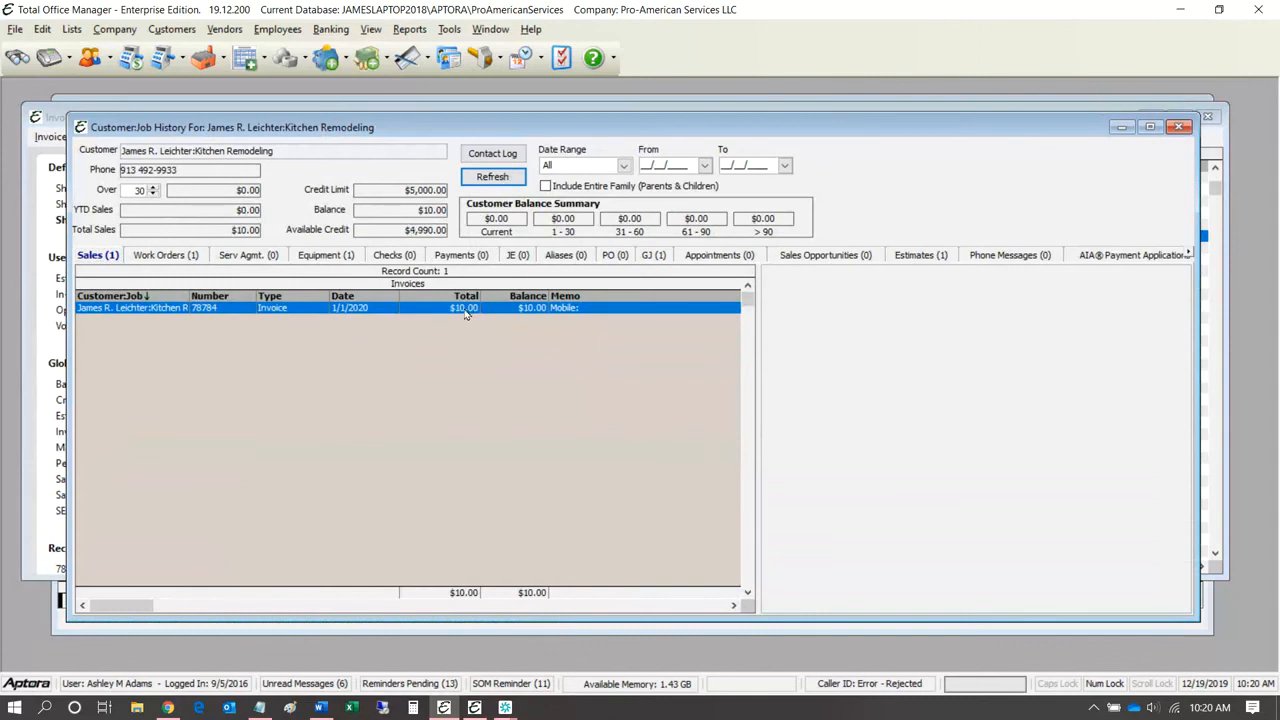
{"action": "left_click", "coordinate": [940, 255]}
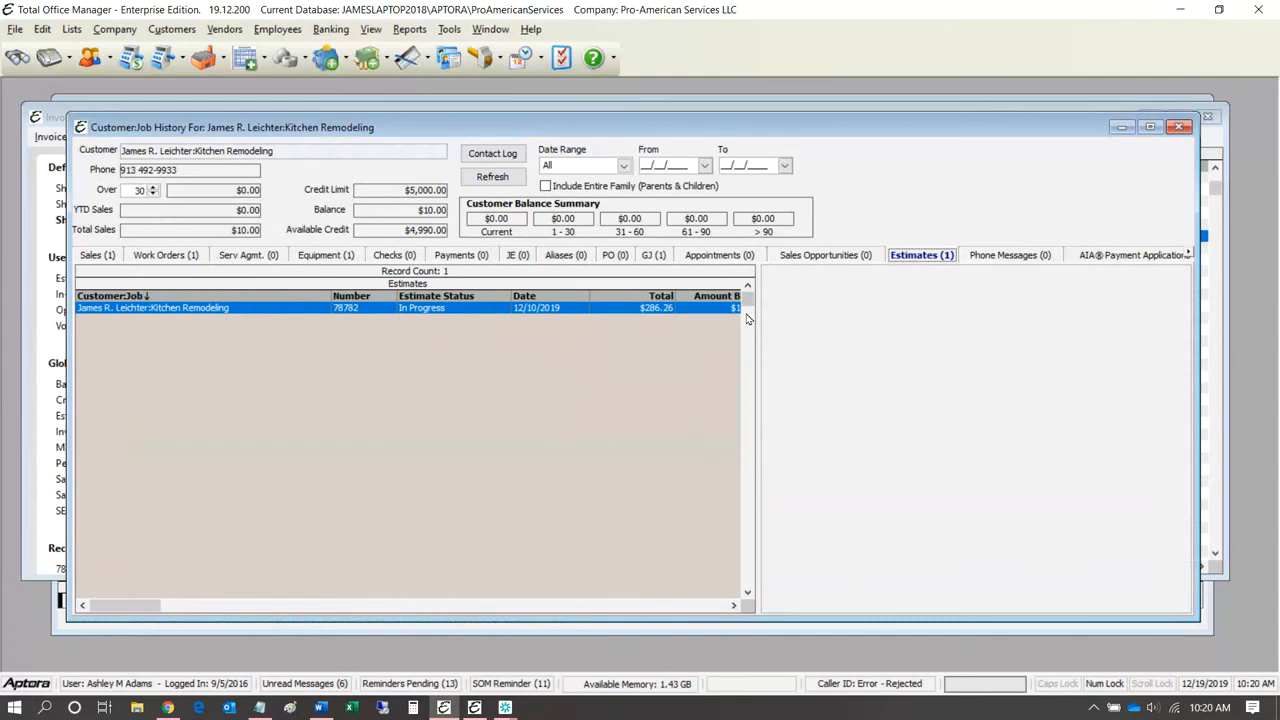
{"action": "left_click_drag", "start_coordinate": [755, 288], "coordinate": [1072, 312]}
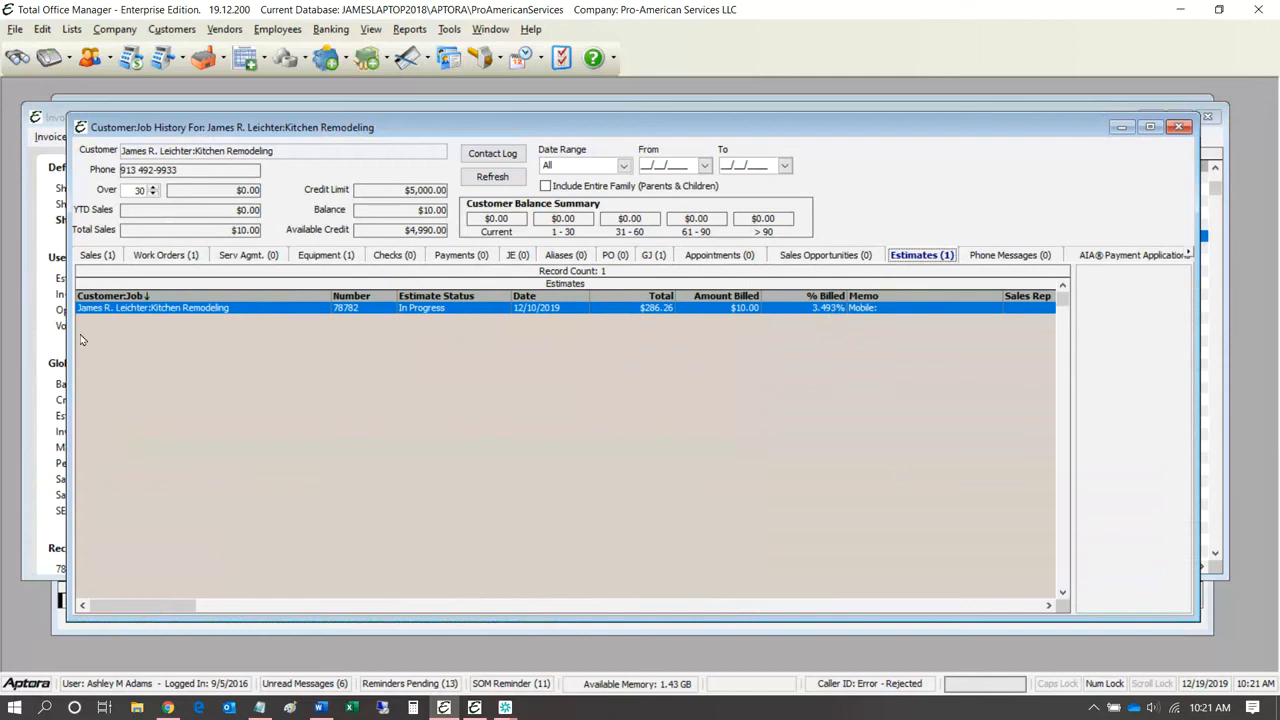
Step: Open the Kitchen Remodeling estimate and create a progress invoice for the entire estimate, accepting the overbilling and insufficient-quantity prompts
{"action": "double_click", "coordinate": [90, 309]}
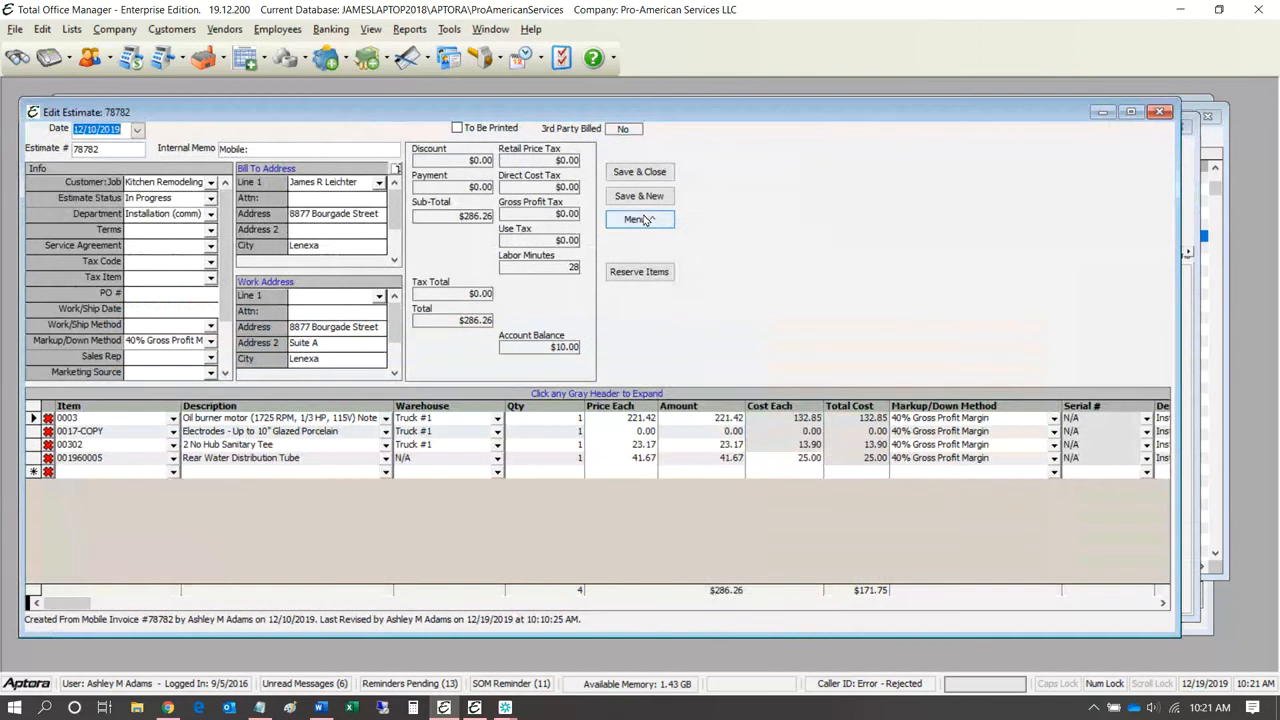
{"action": "left_click", "coordinate": [640, 219]}
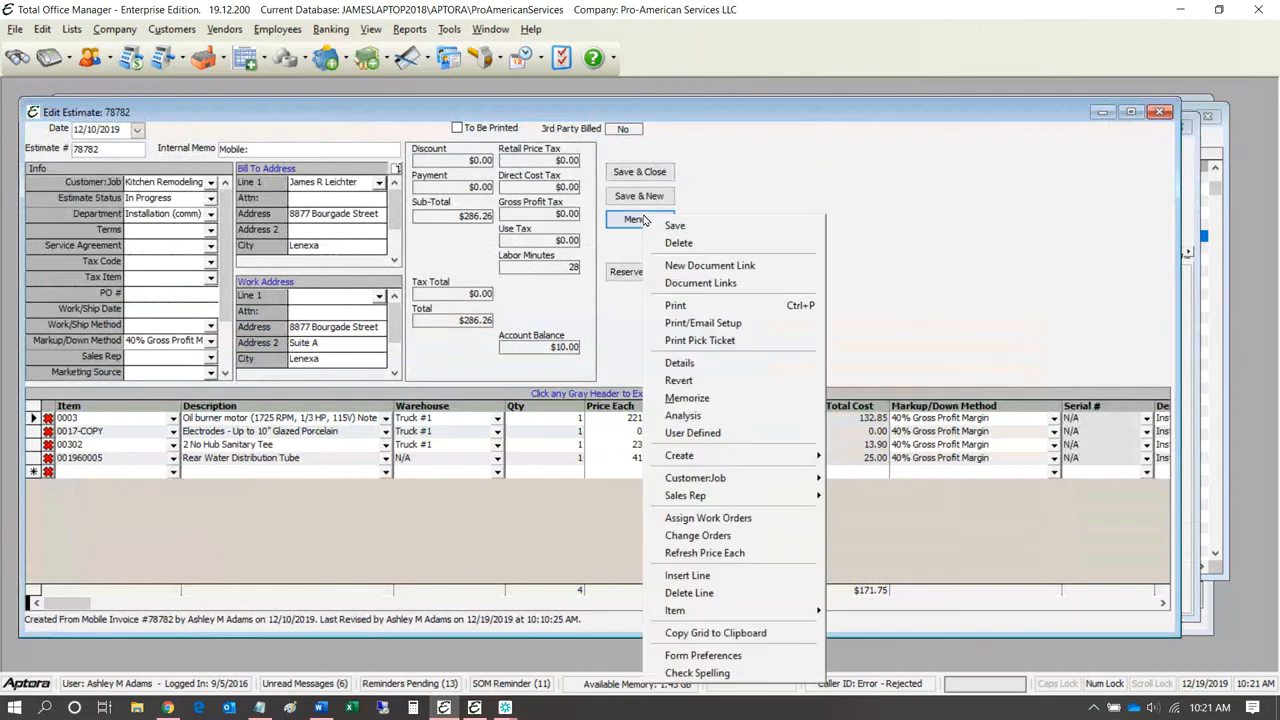
{"action": "mouse_move", "coordinate": [790, 456]}
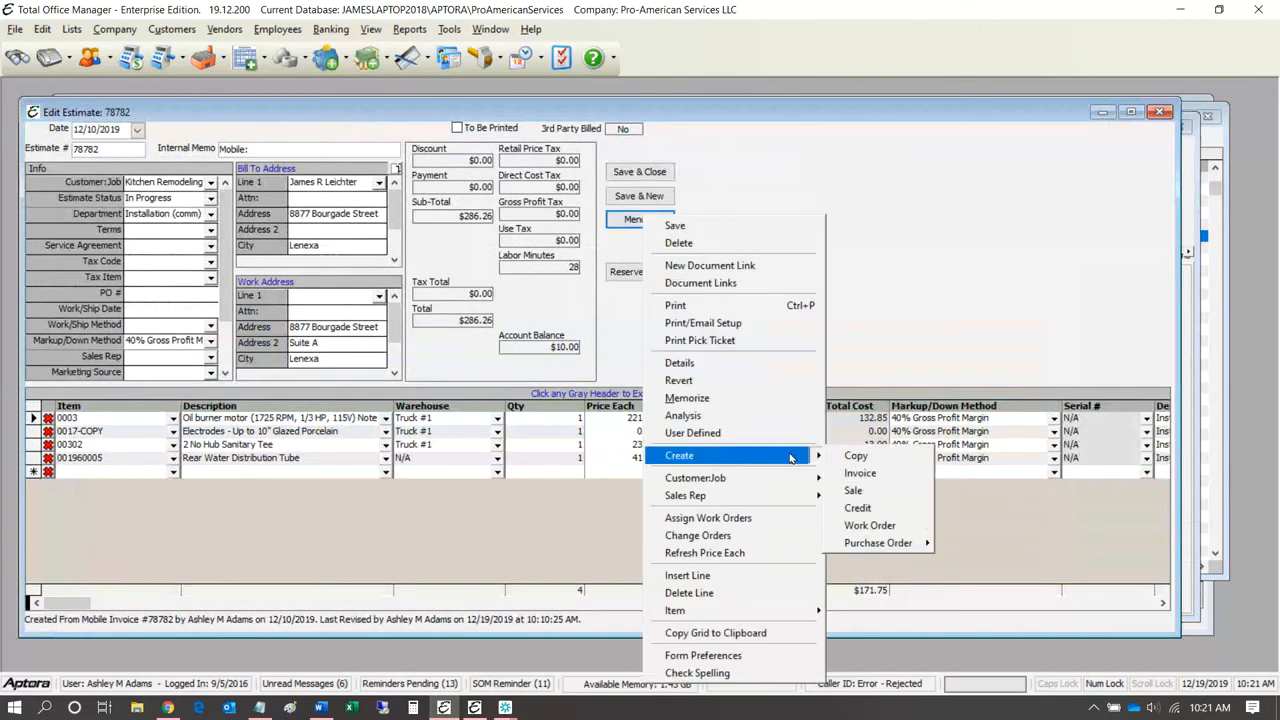
{"action": "left_click", "coordinate": [860, 473]}
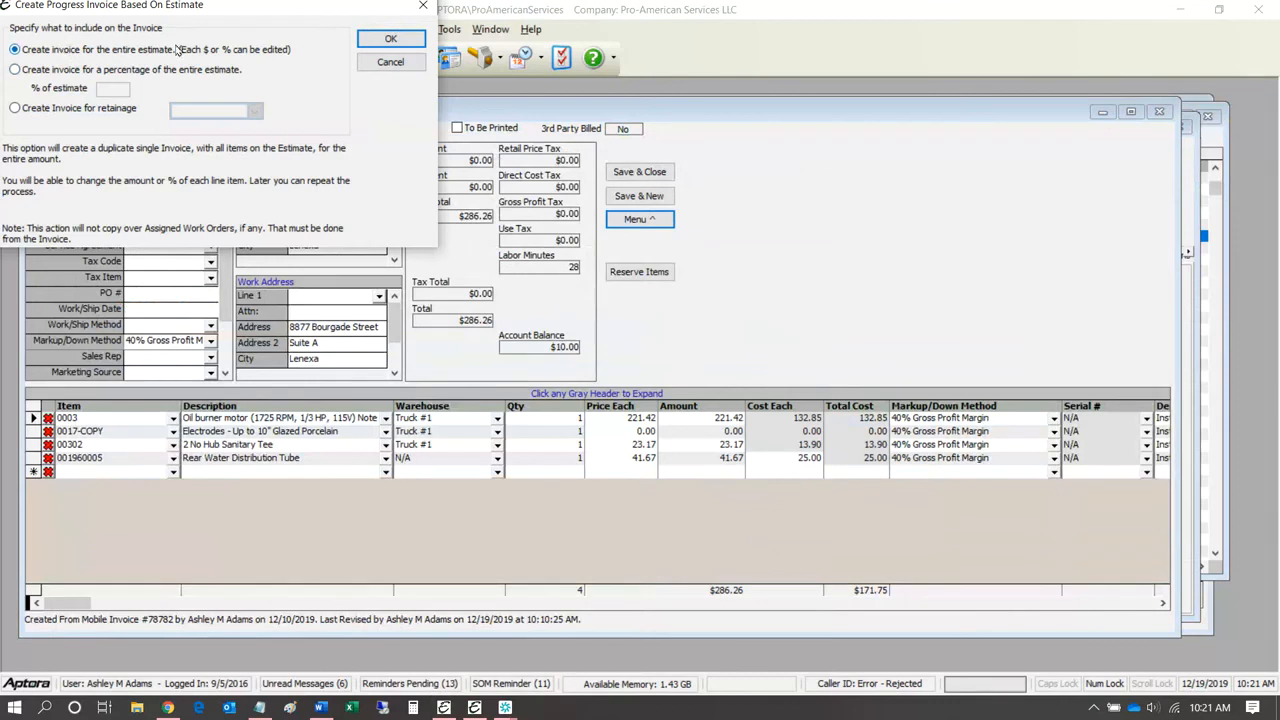
{"action": "left_click", "coordinate": [390, 40]}
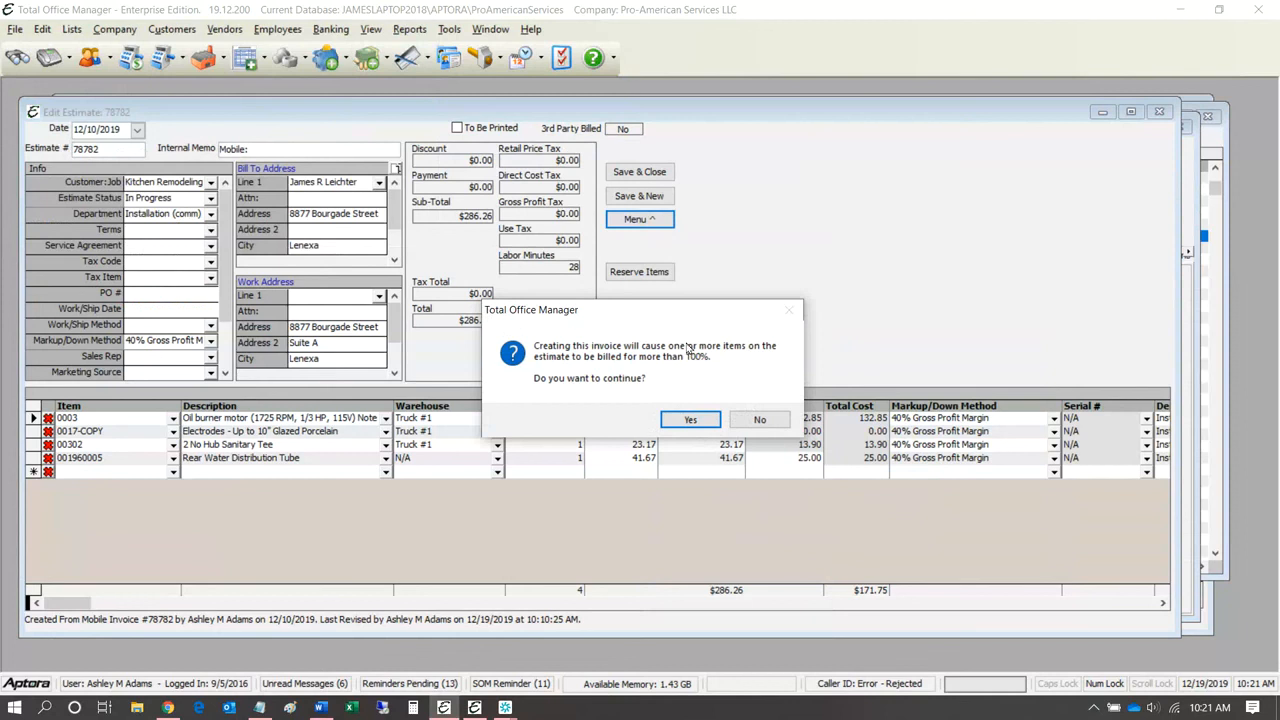
{"action": "left_click", "coordinate": [690, 420]}
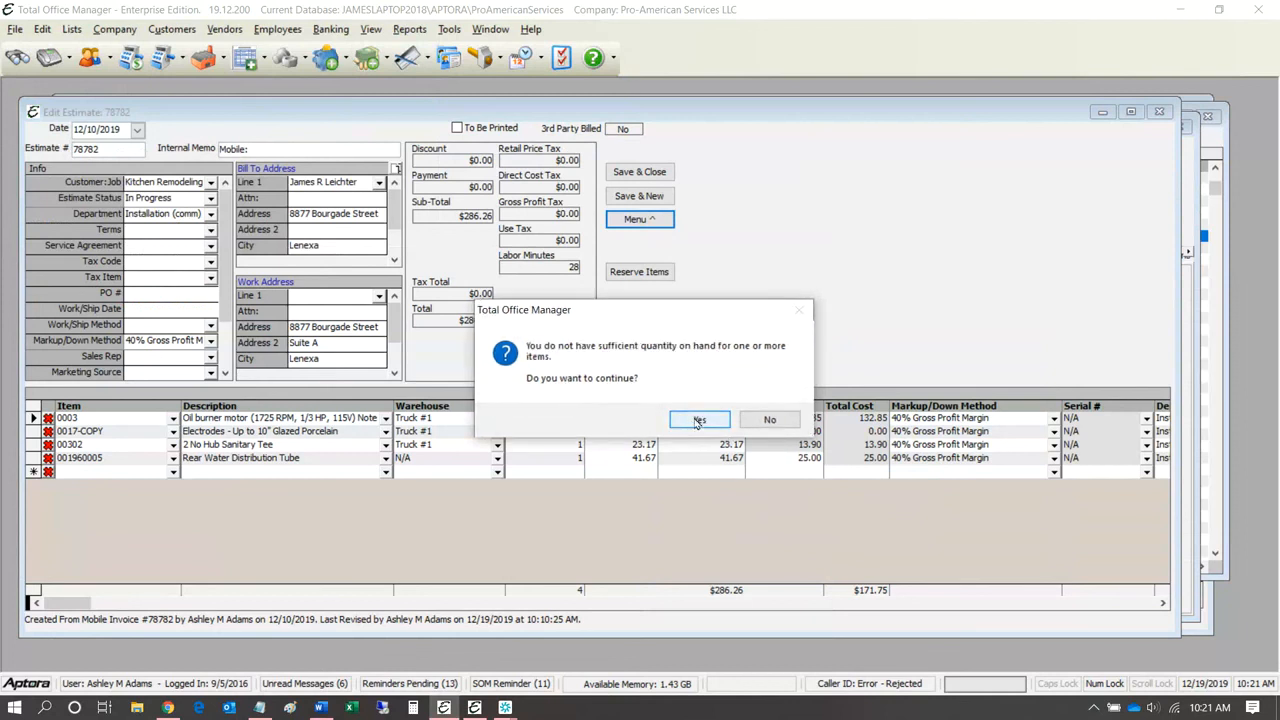
{"action": "left_click", "coordinate": [698, 421]}
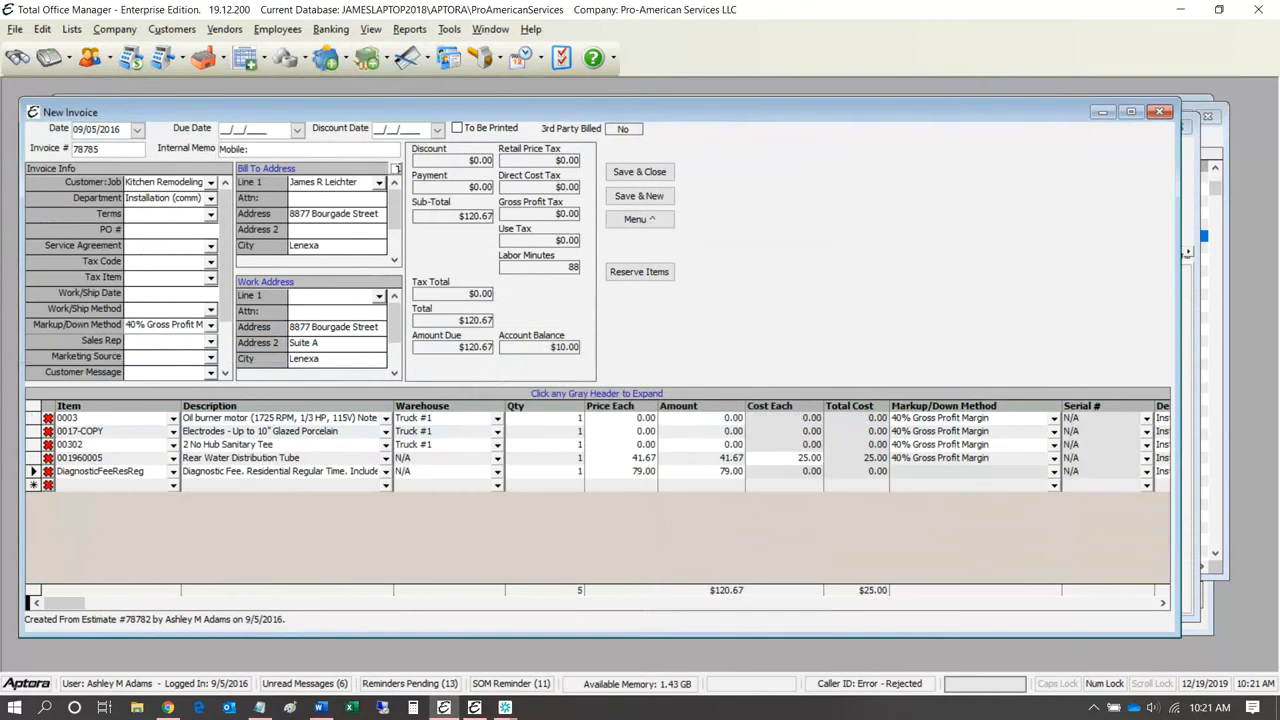
Step: Delete items DiagnosticFeeResReg, 0003, 0017-COPY and 00302 from the new invoice, leaving only 001960005, then save and close it
{"action": "left_click", "coordinate": [47, 472]}
{"action": "left_click", "coordinate": [629, 404]}
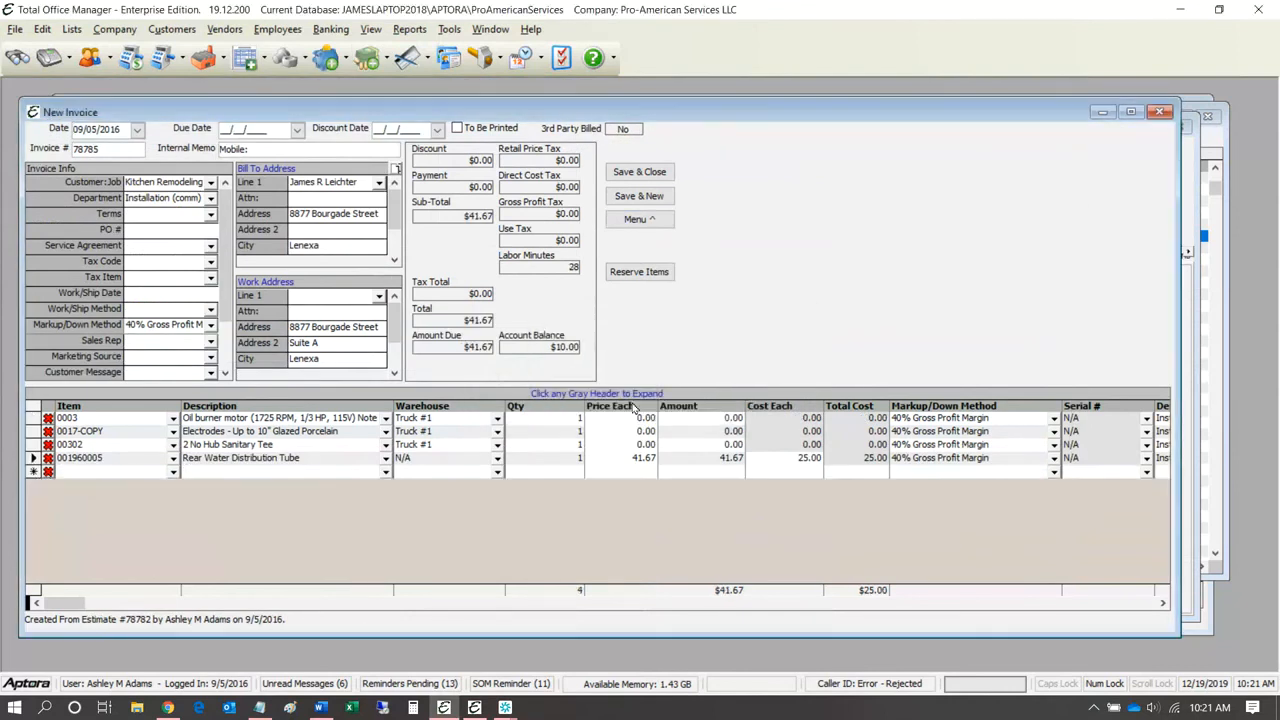
{"action": "left_click", "coordinate": [47, 418]}
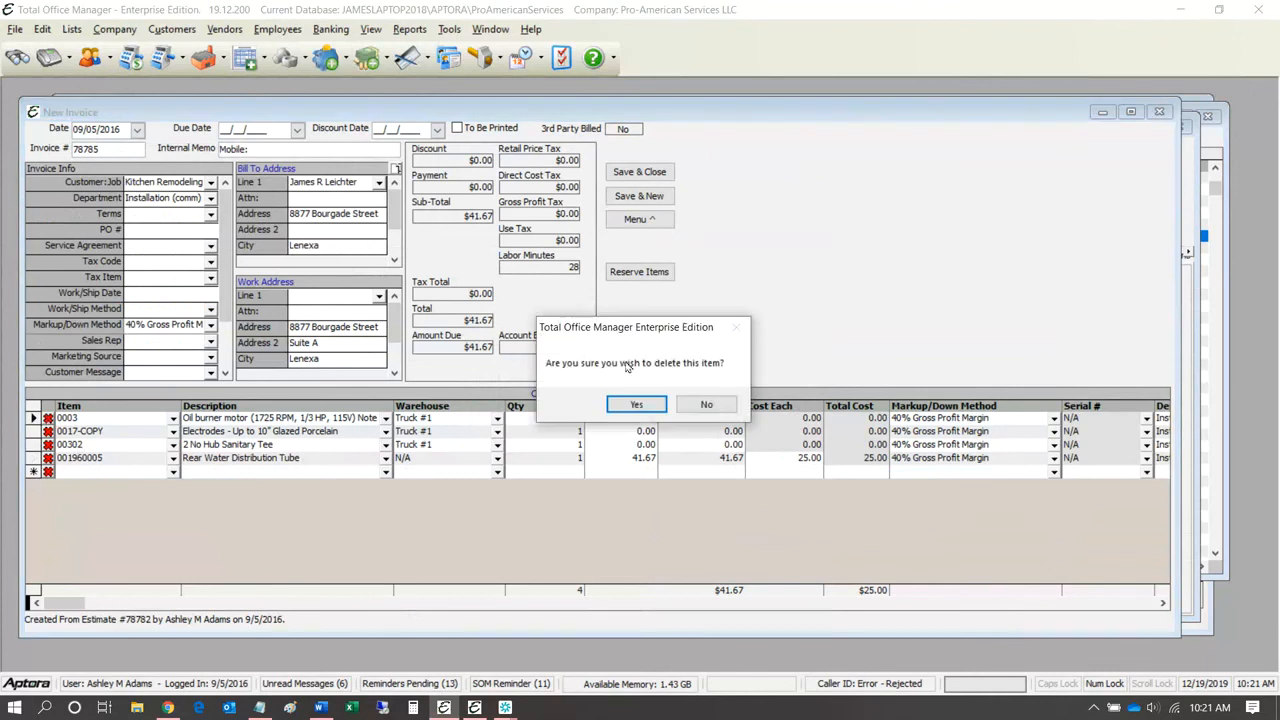
{"action": "left_click", "coordinate": [640, 403]}
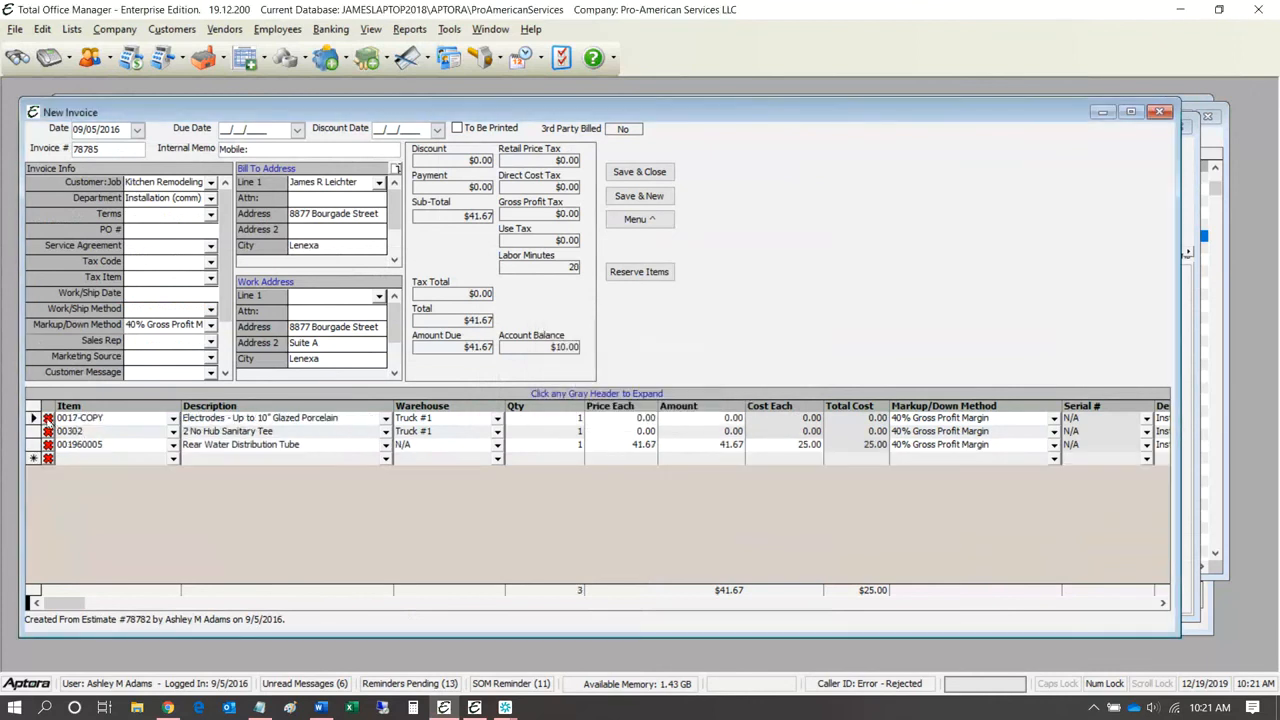
{"action": "left_click", "coordinate": [47, 418]}
{"action": "left_click", "coordinate": [620, 406]}
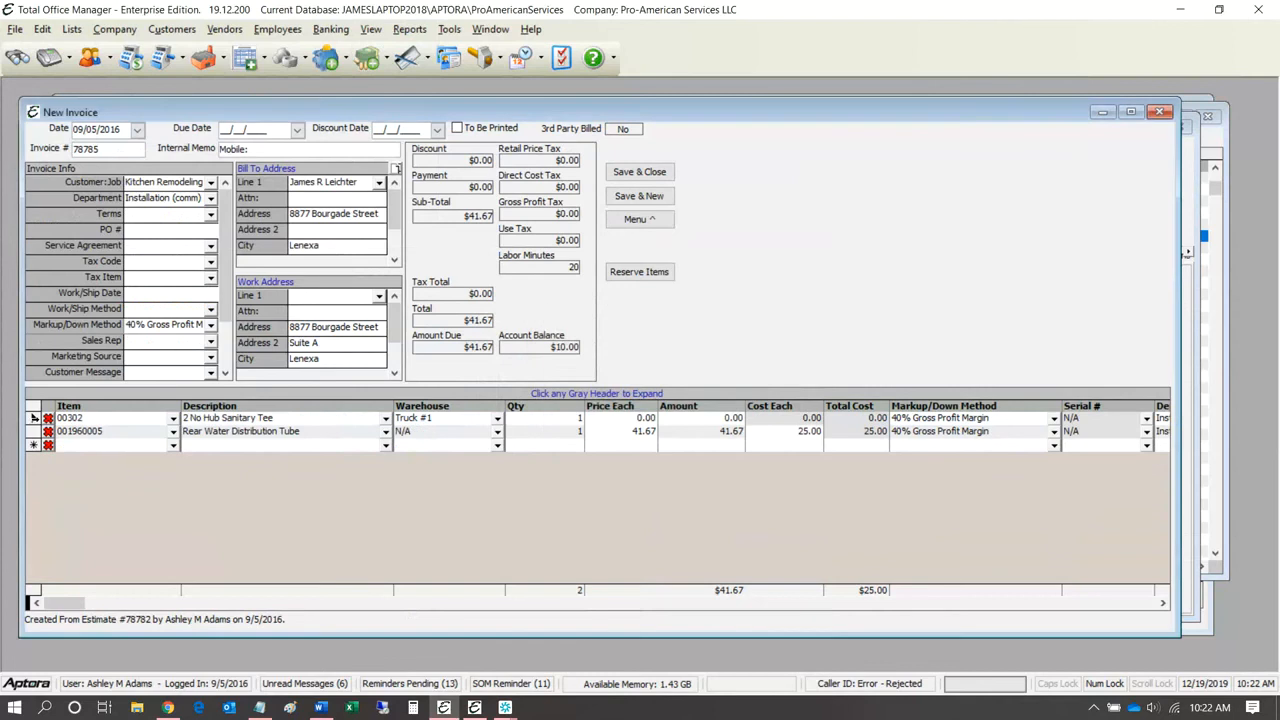
{"action": "left_click", "coordinate": [47, 418]}
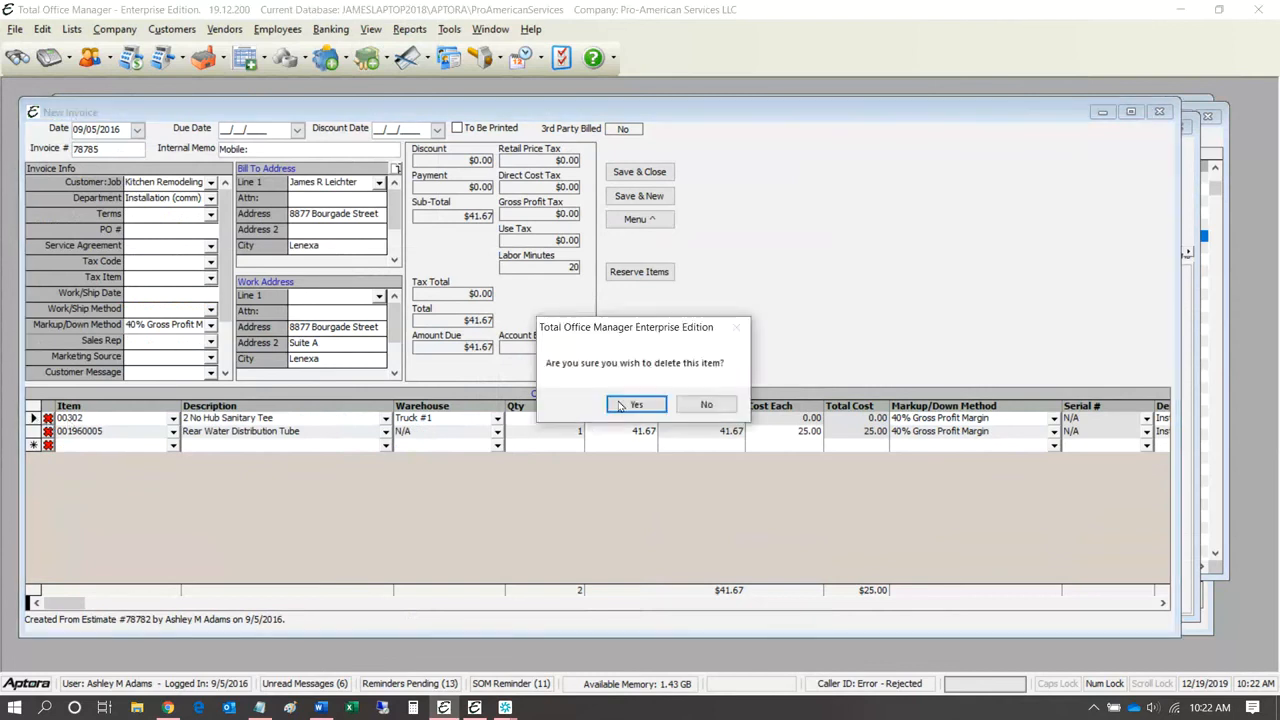
{"action": "left_click", "coordinate": [622, 406]}
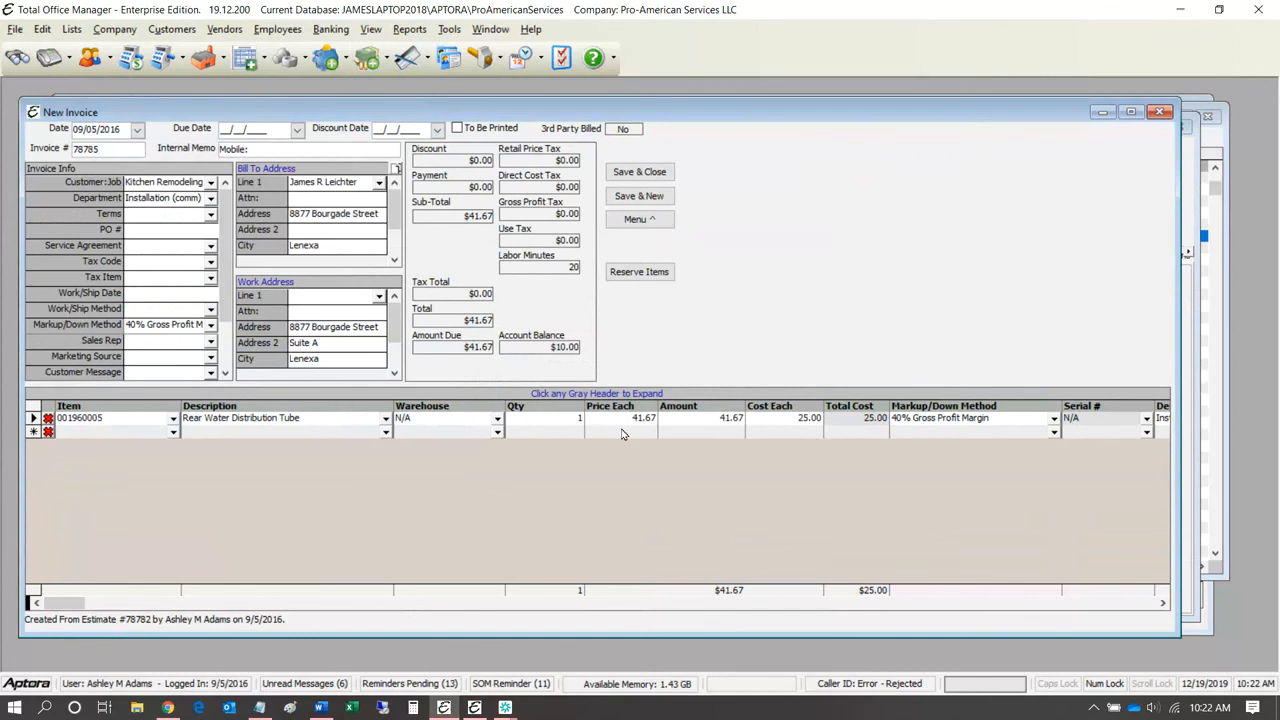
{"action": "left_click", "coordinate": [651, 174]}
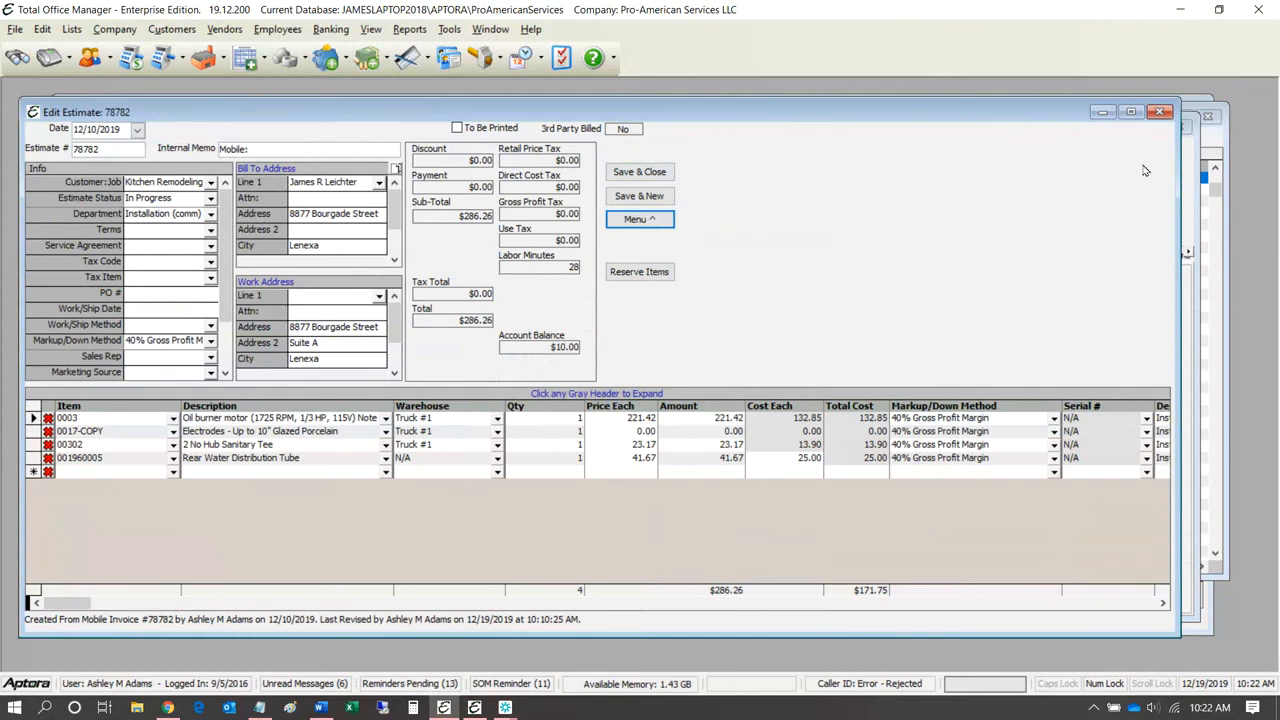
Step: Return to the Kitchen Remodeling job history and refresh it to recheck the estimate's billed amount and percentage
{"action": "left_click", "coordinate": [484, 28]}
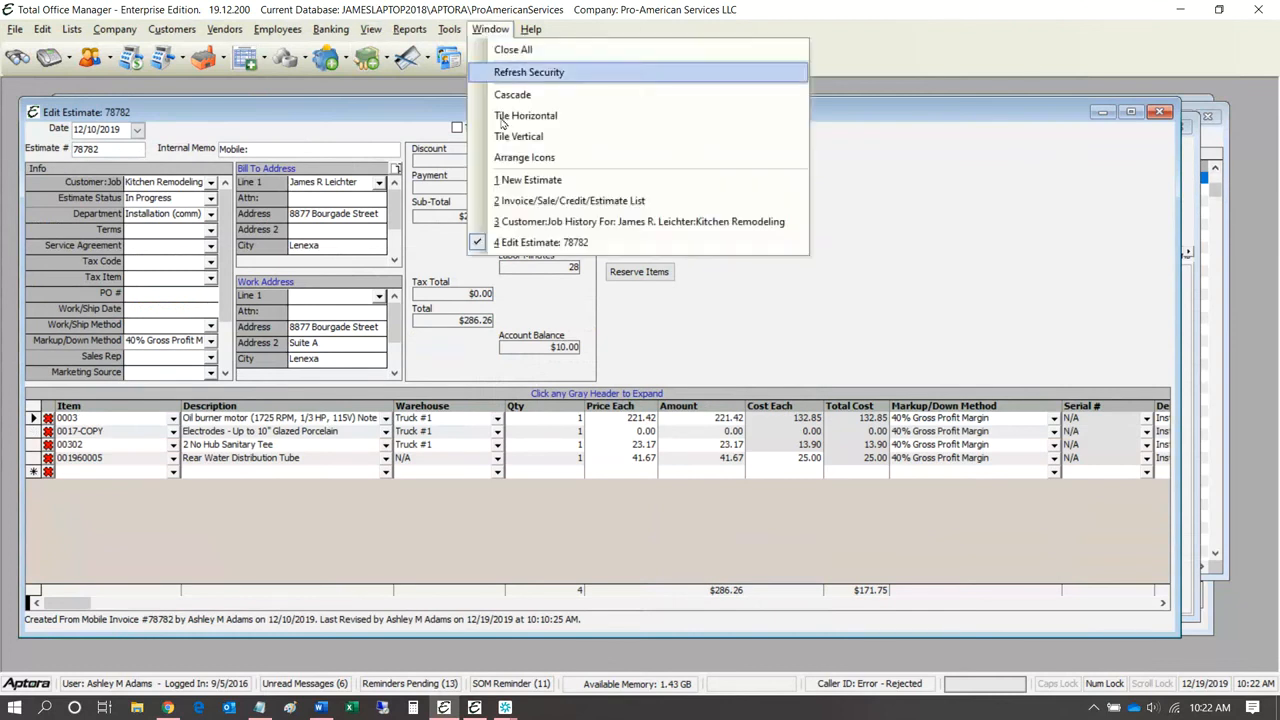
{"action": "left_click", "coordinate": [521, 222]}
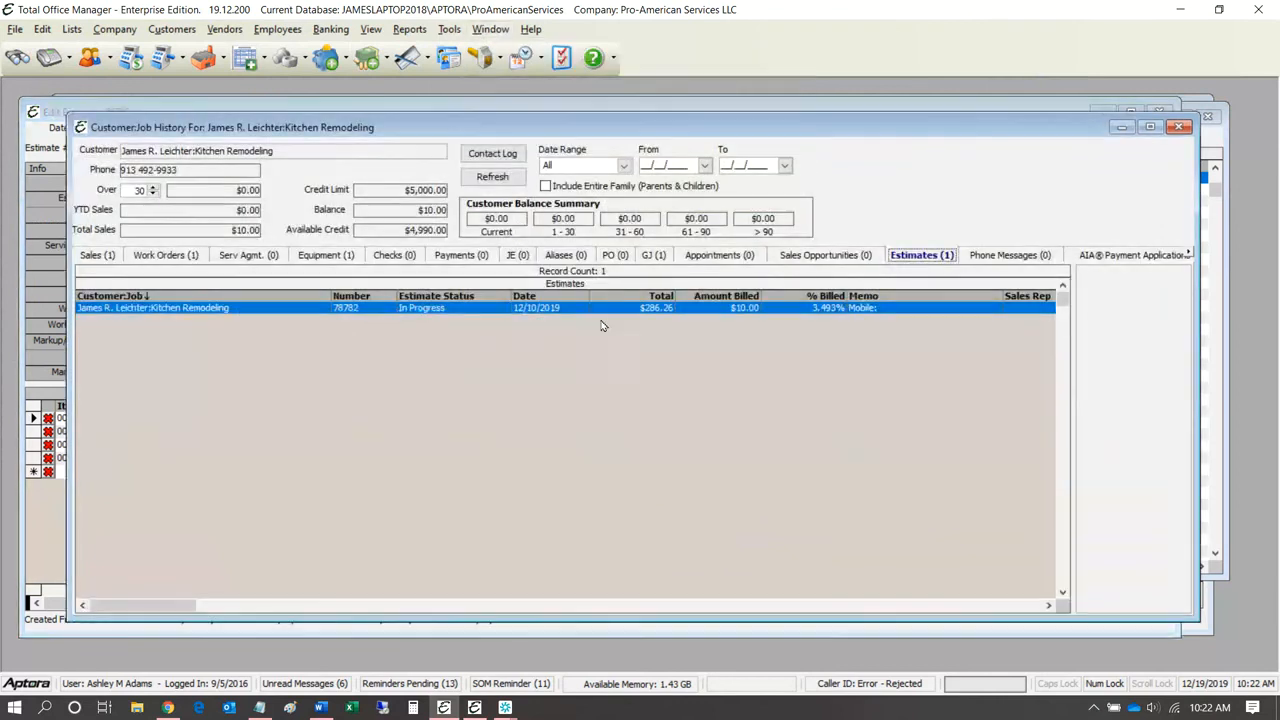
{"action": "left_click", "coordinate": [495, 178]}
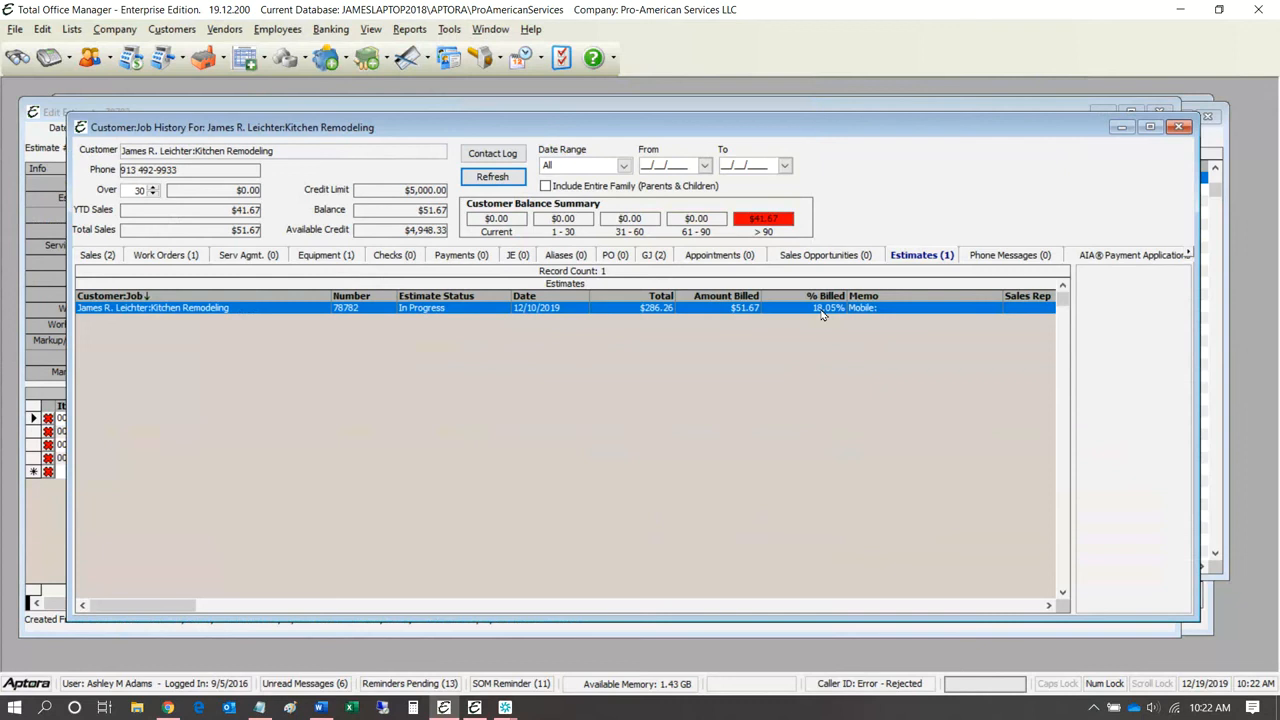
Step: Start another progress invoice from the estimate, choose the retainage option and look through its selection list, then cancel
{"action": "left_click", "coordinate": [55, 114]}
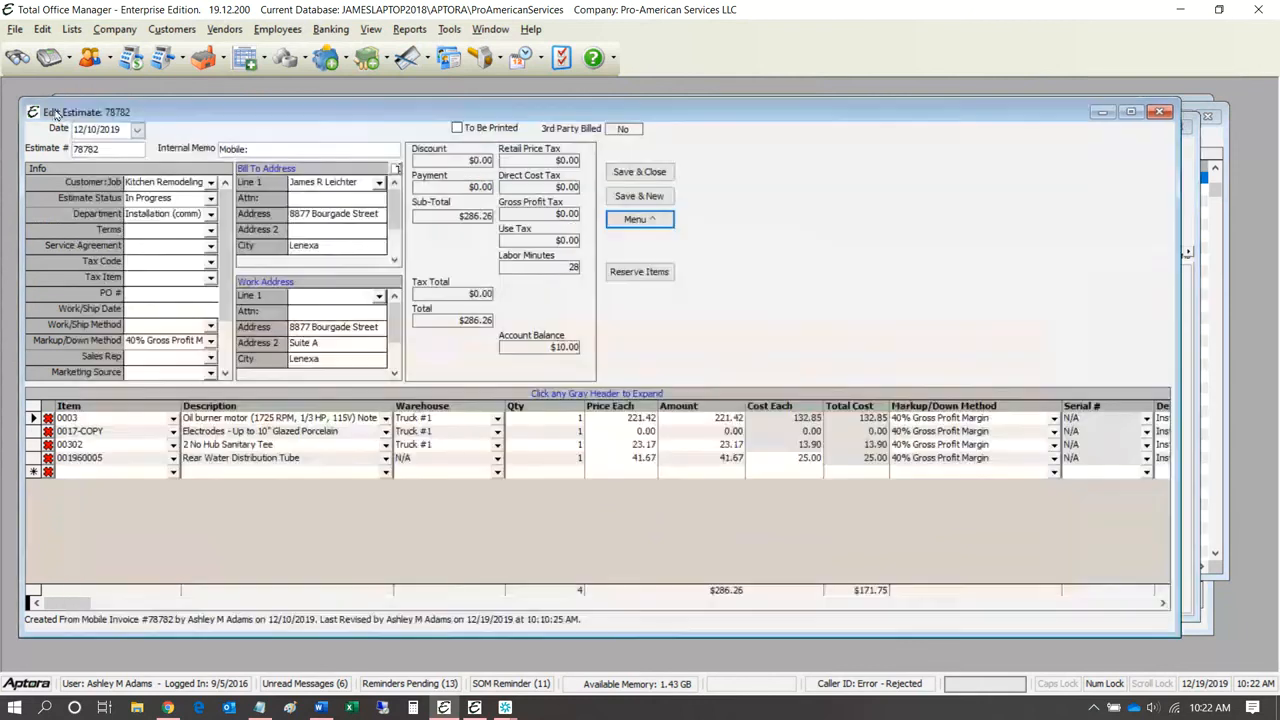
{"action": "left_click", "coordinate": [639, 219]}
{"action": "mouse_move", "coordinate": [770, 466]}
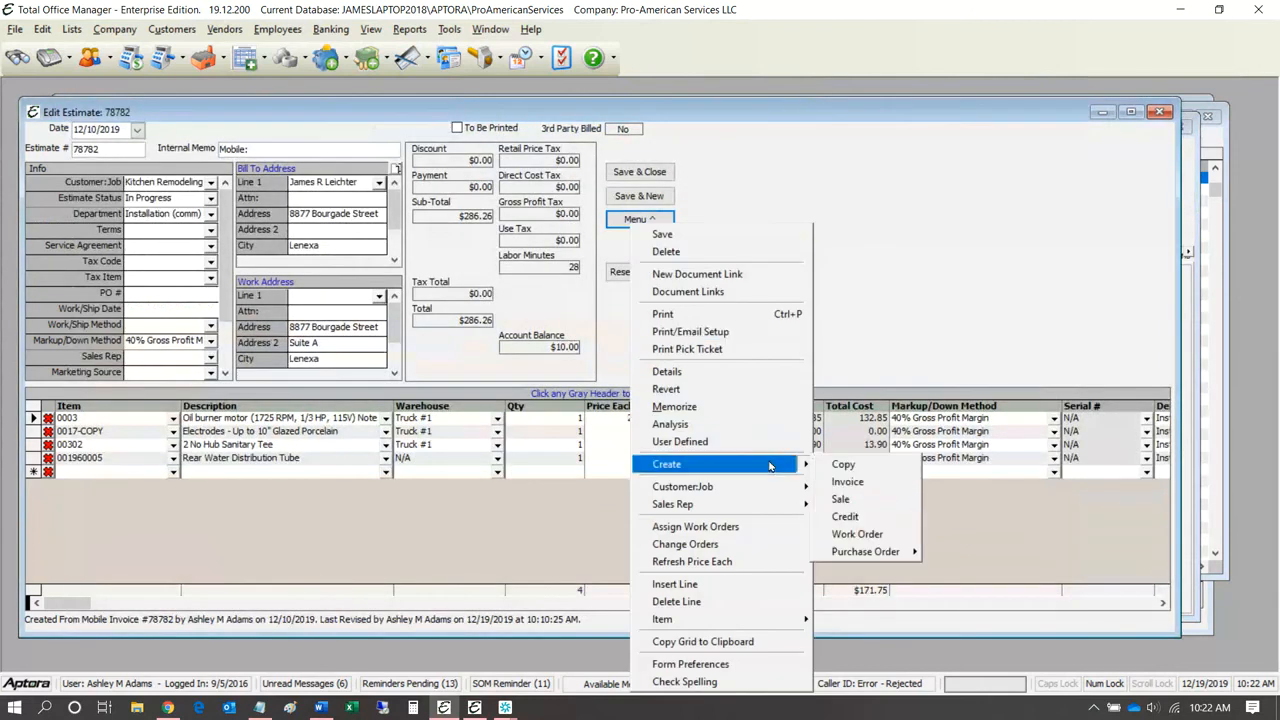
{"action": "left_click", "coordinate": [867, 484]}
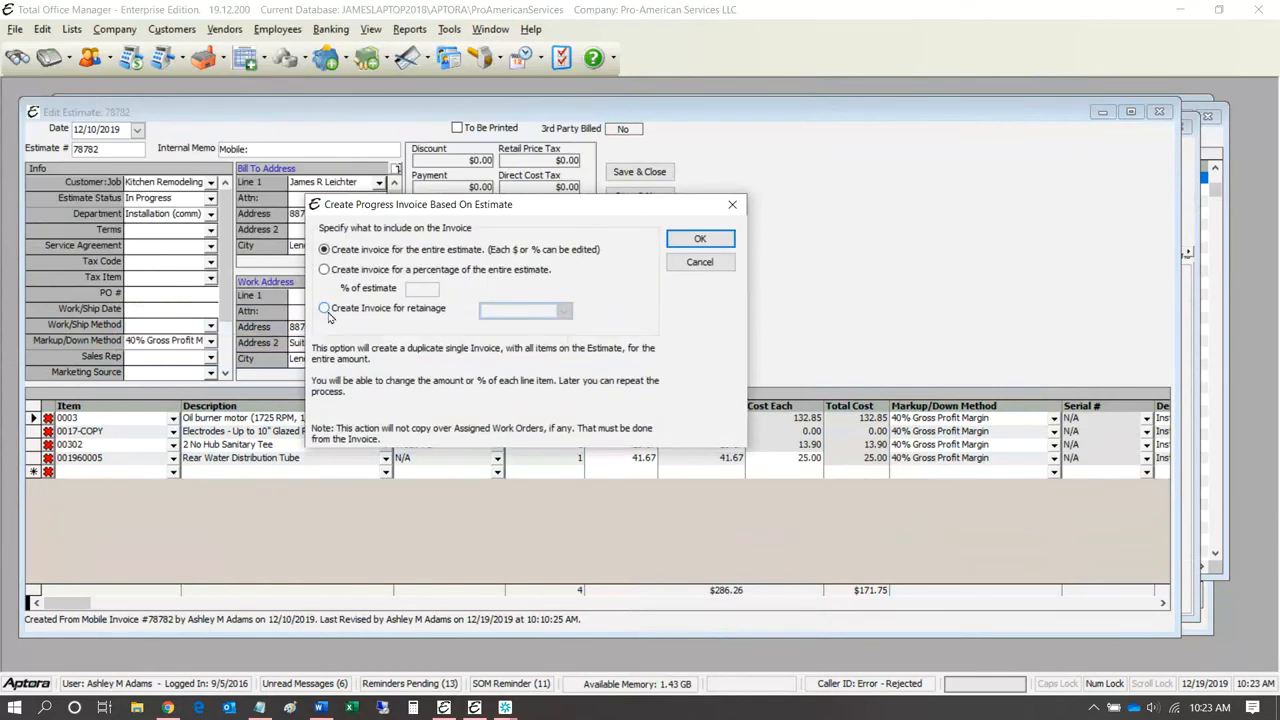
{"action": "left_click", "coordinate": [326, 310]}
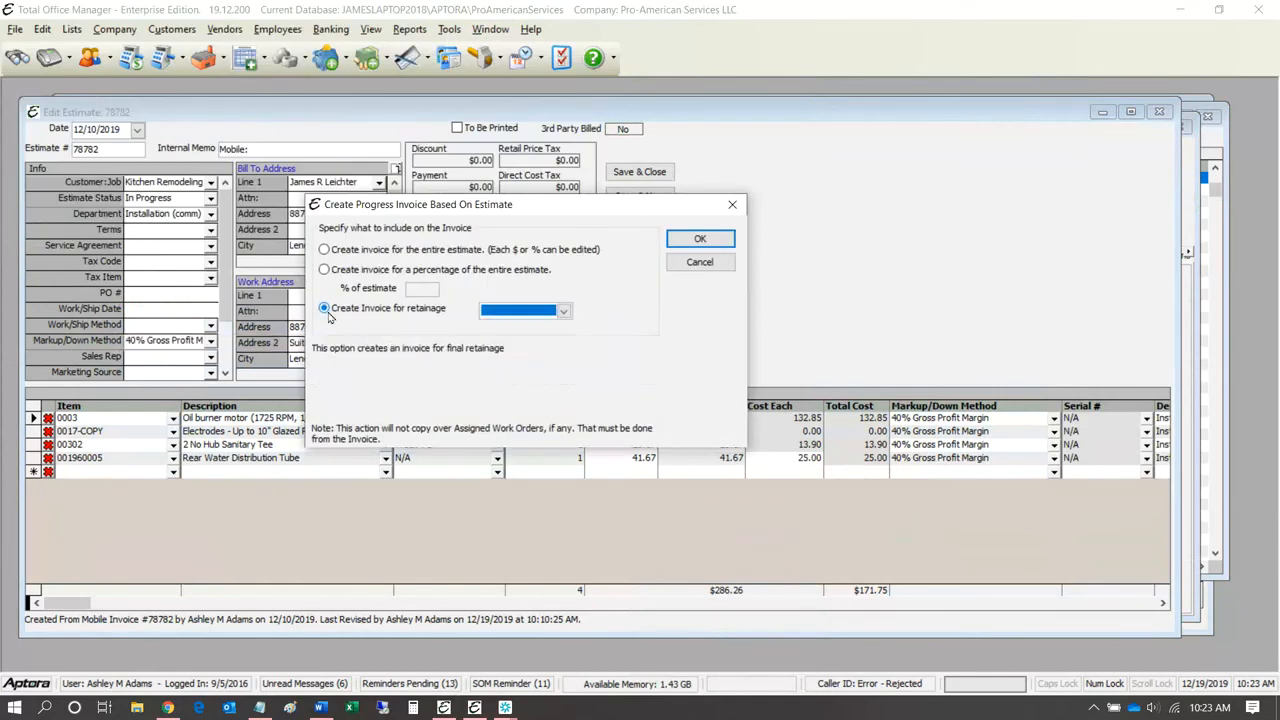
{"action": "left_click", "coordinate": [518, 314]}
{"action": "left_click", "coordinate": [521, 344]}
{"action": "left_click", "coordinate": [564, 311]}
{"action": "left_click", "coordinate": [548, 344]}
{"action": "left_click", "coordinate": [722, 270]}
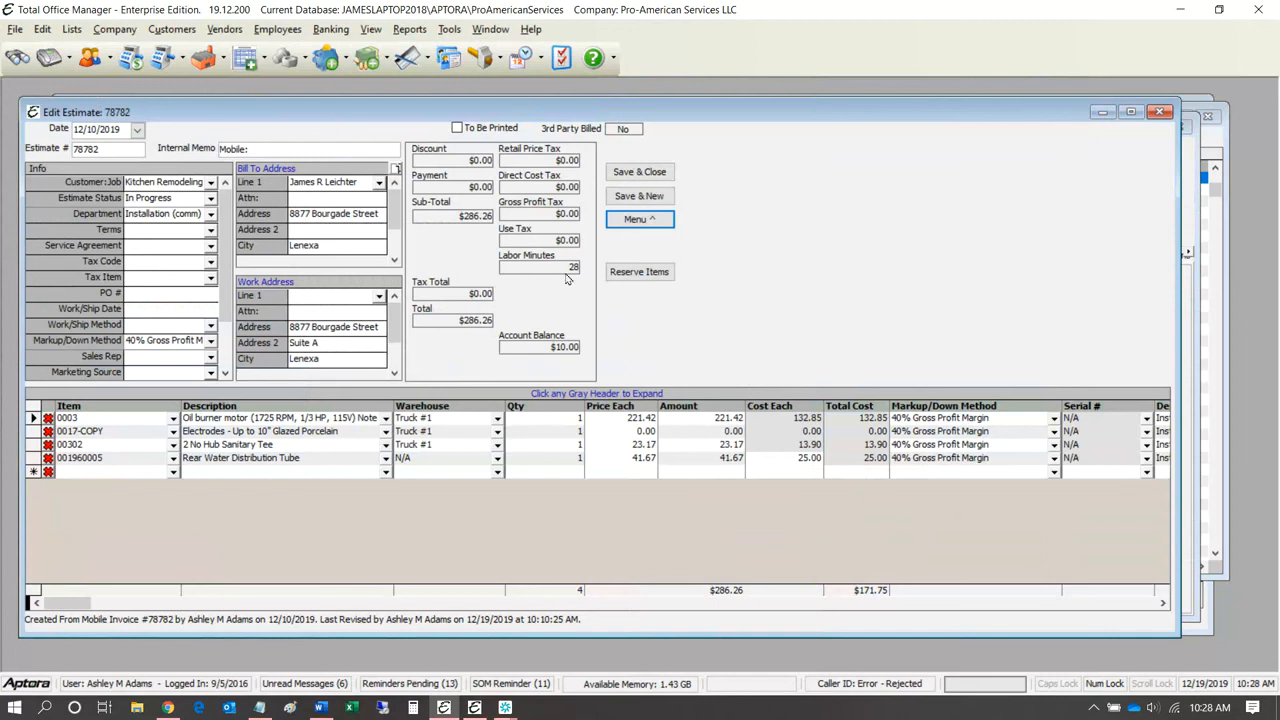
{"action": "mouse_move", "coordinate": [566, 280]}
{"action": "left_click", "coordinate": [409, 29]}
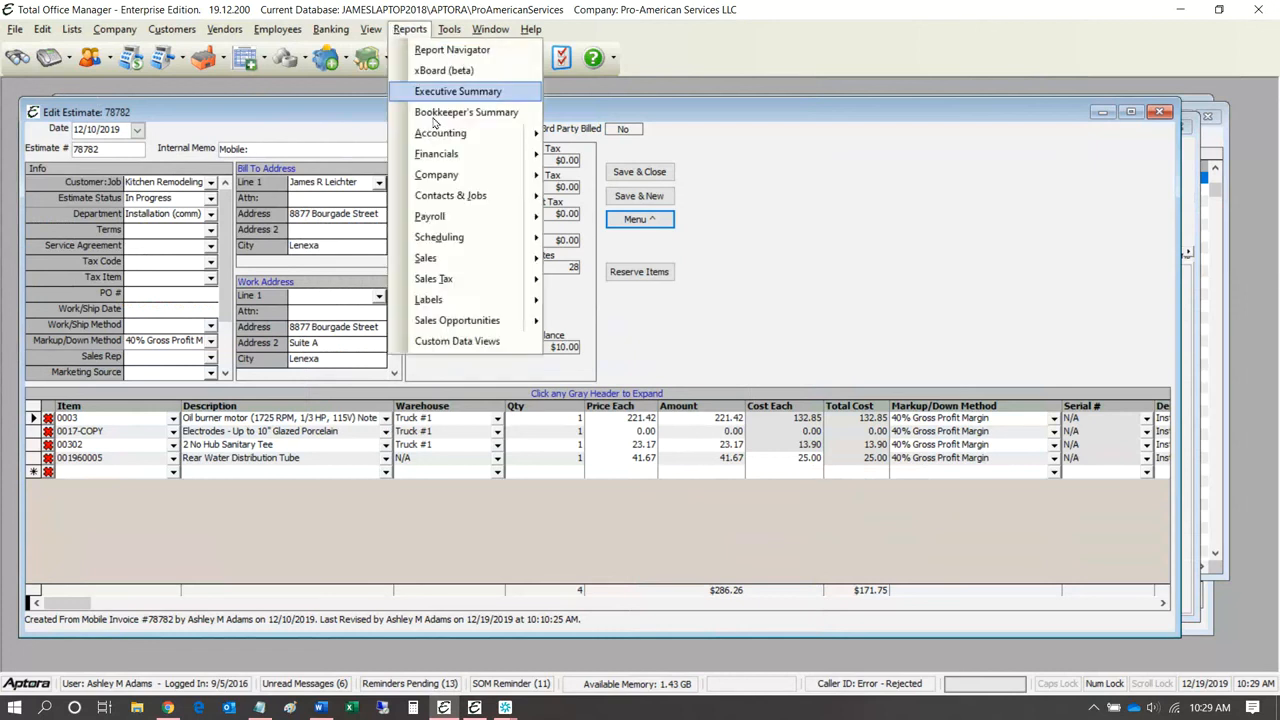
{"action": "left_click", "coordinate": [895, 210]}
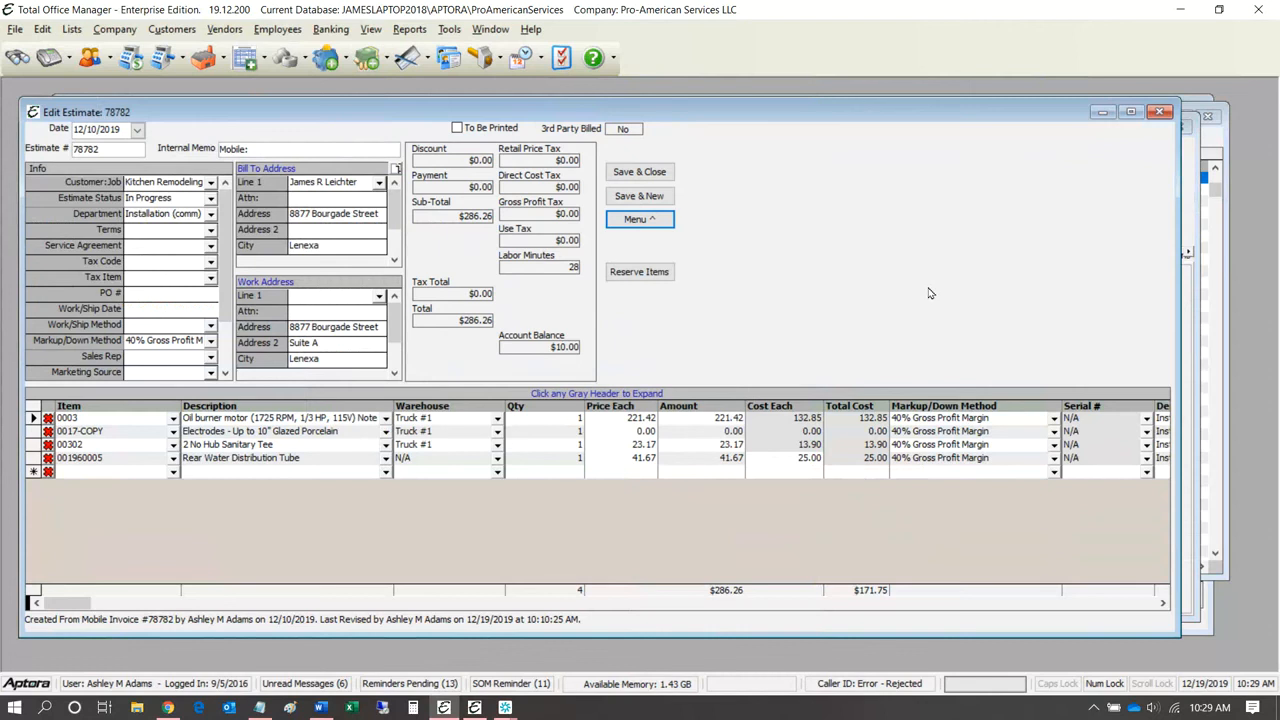
{"action": "left_click", "coordinate": [409, 29]}
{"action": "mouse_move", "coordinate": [443, 155]}
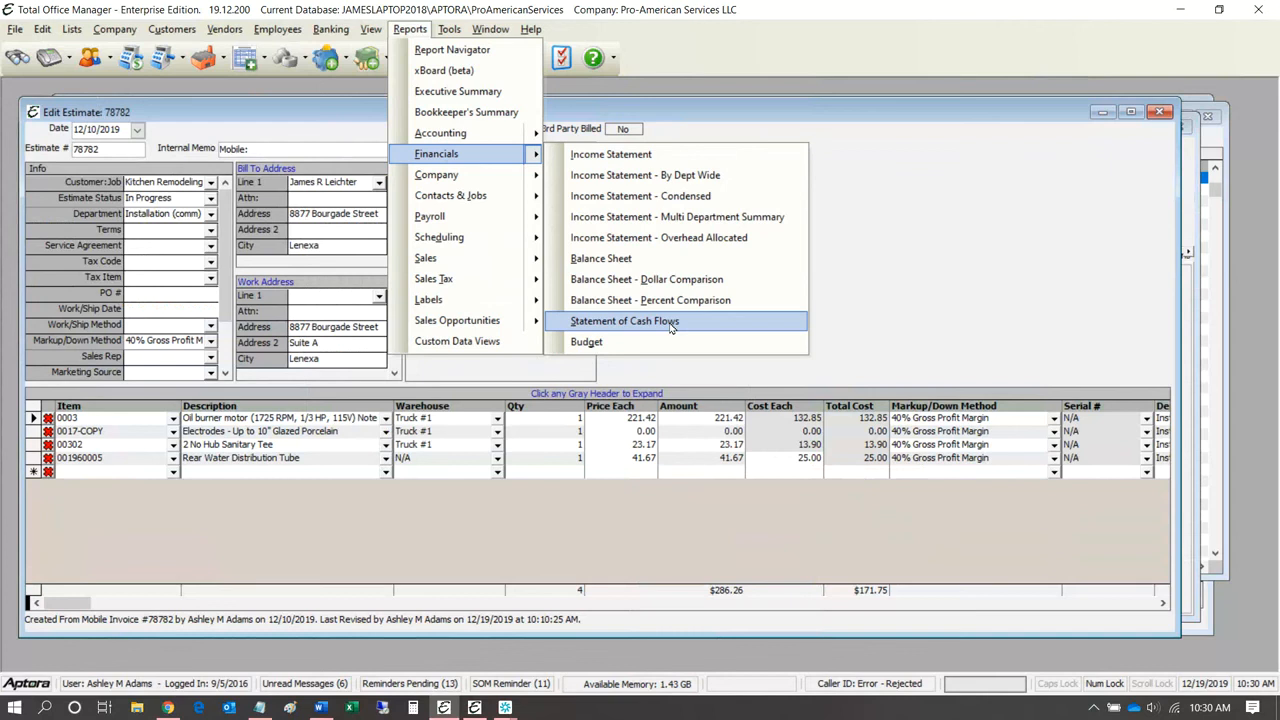
{"action": "left_click", "coordinate": [963, 210]}
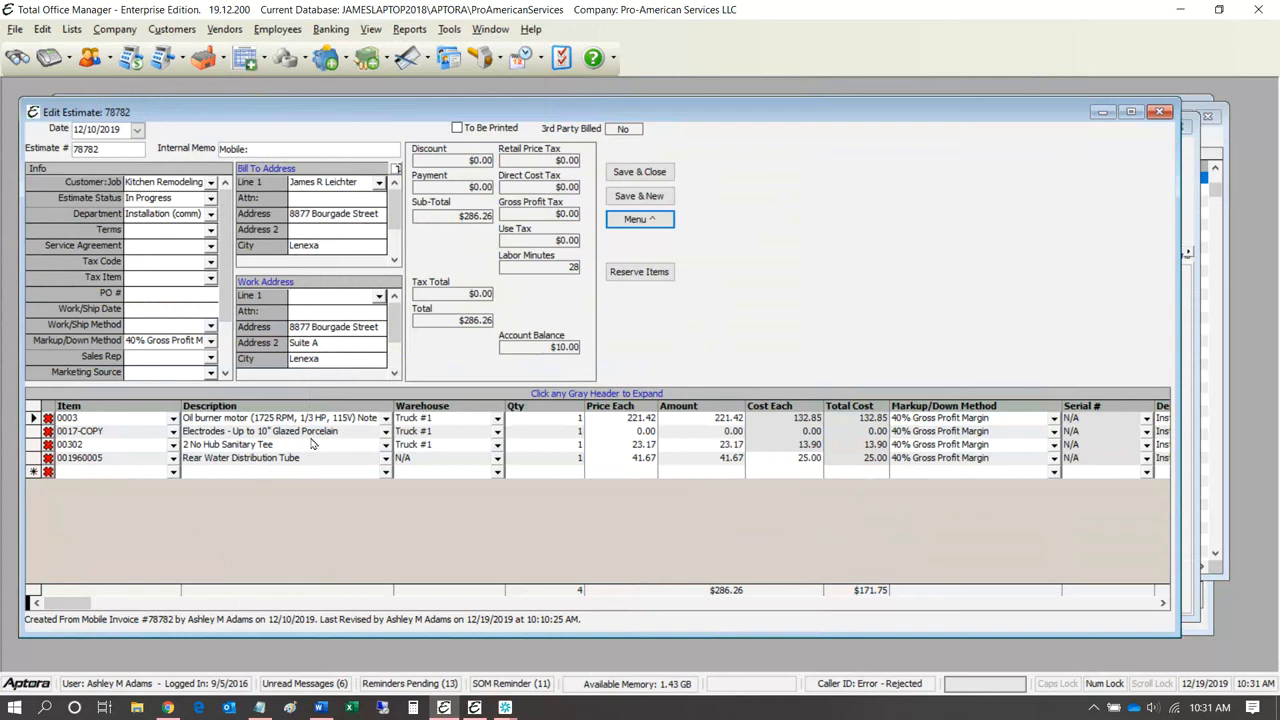
Step: Add Labor ERI Overtime Add with quantity 4444 to the estimate, and set item 0017-COPY's price each to 44.00
{"action": "left_click", "coordinate": [141, 473]}
{"action": "type", "text": "Labor ERI Overtime"}
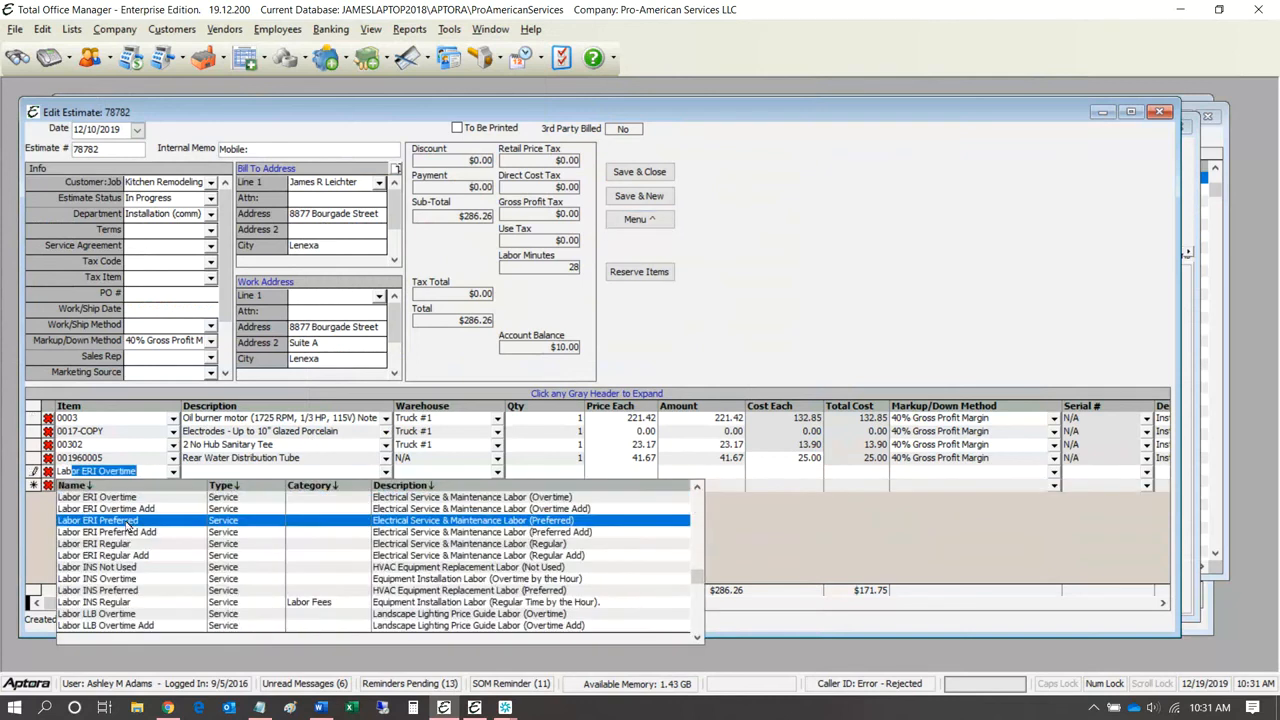
{"action": "left_click", "coordinate": [123, 510]}
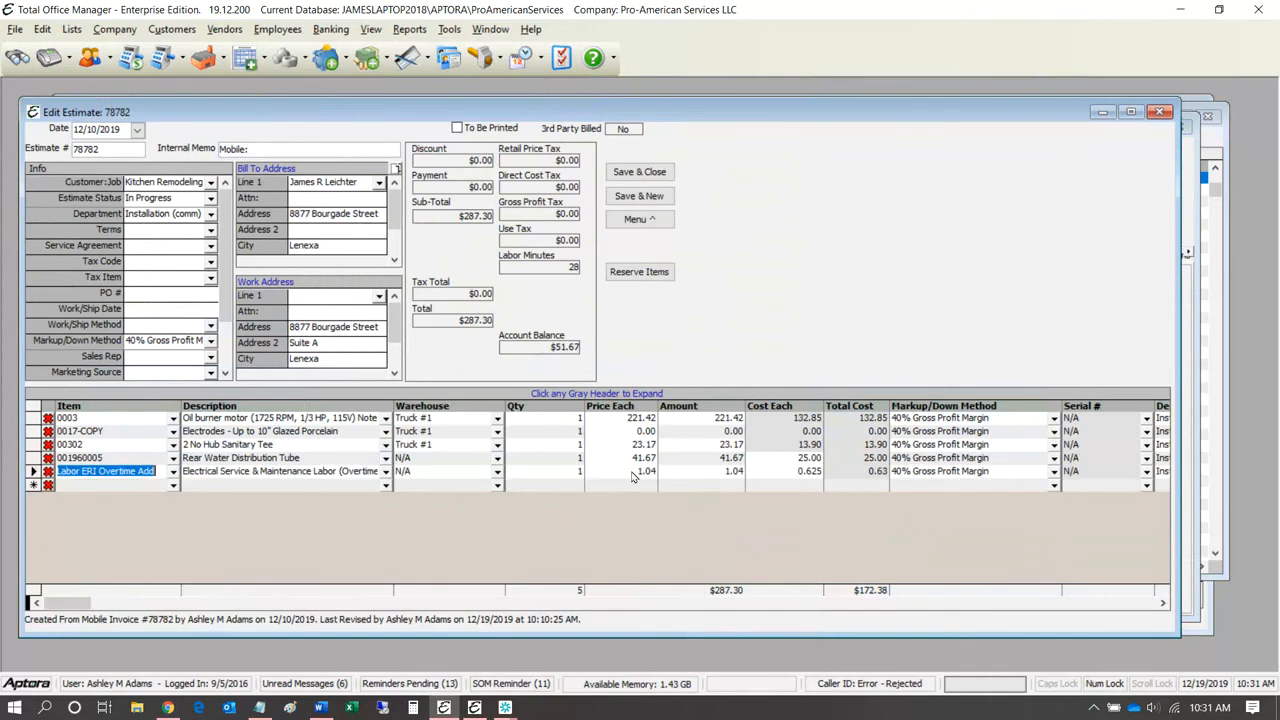
{"action": "left_click", "coordinate": [567, 475]}
{"action": "type", "text": "4444"}
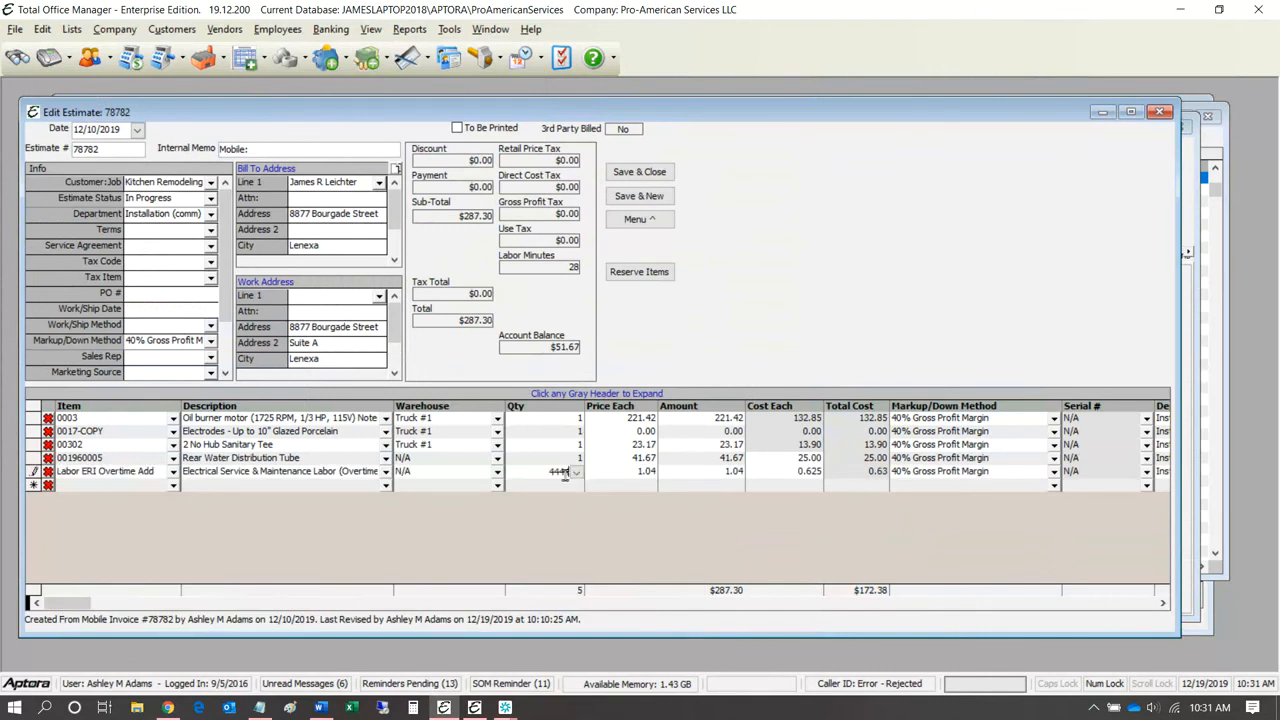
{"action": "key", "text": "Tab"}
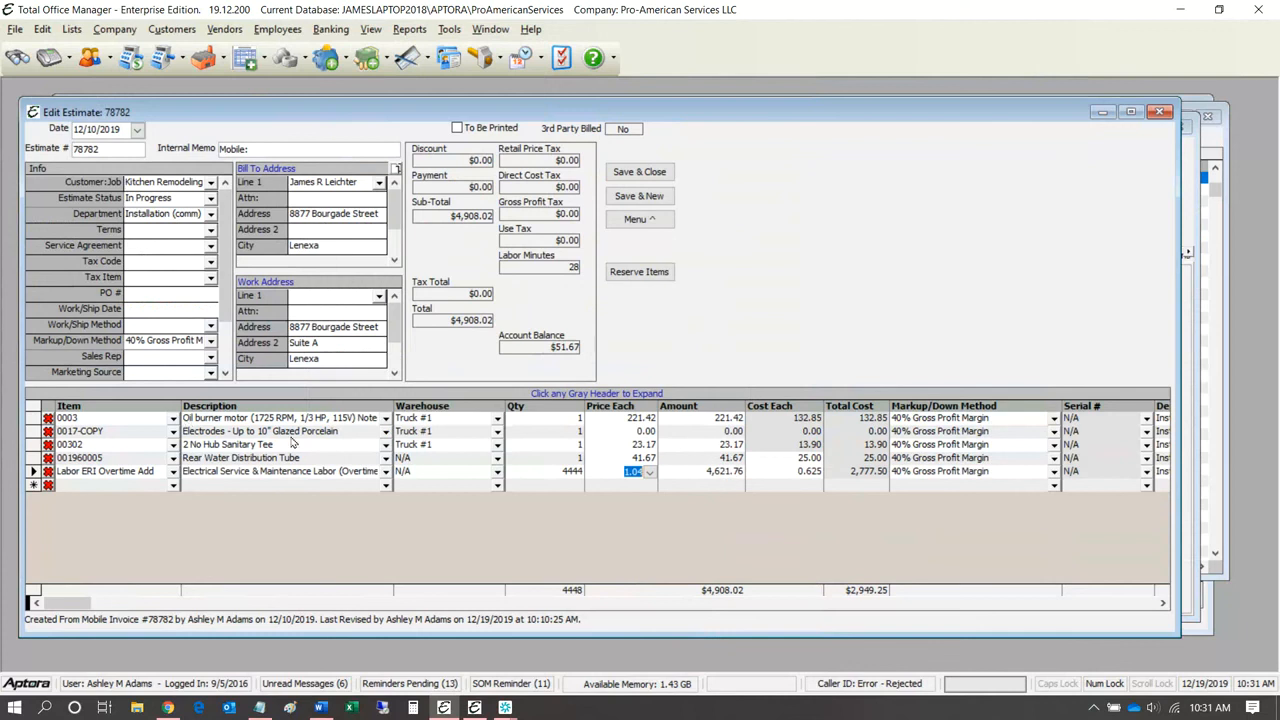
{"action": "left_click", "coordinate": [637, 431]}
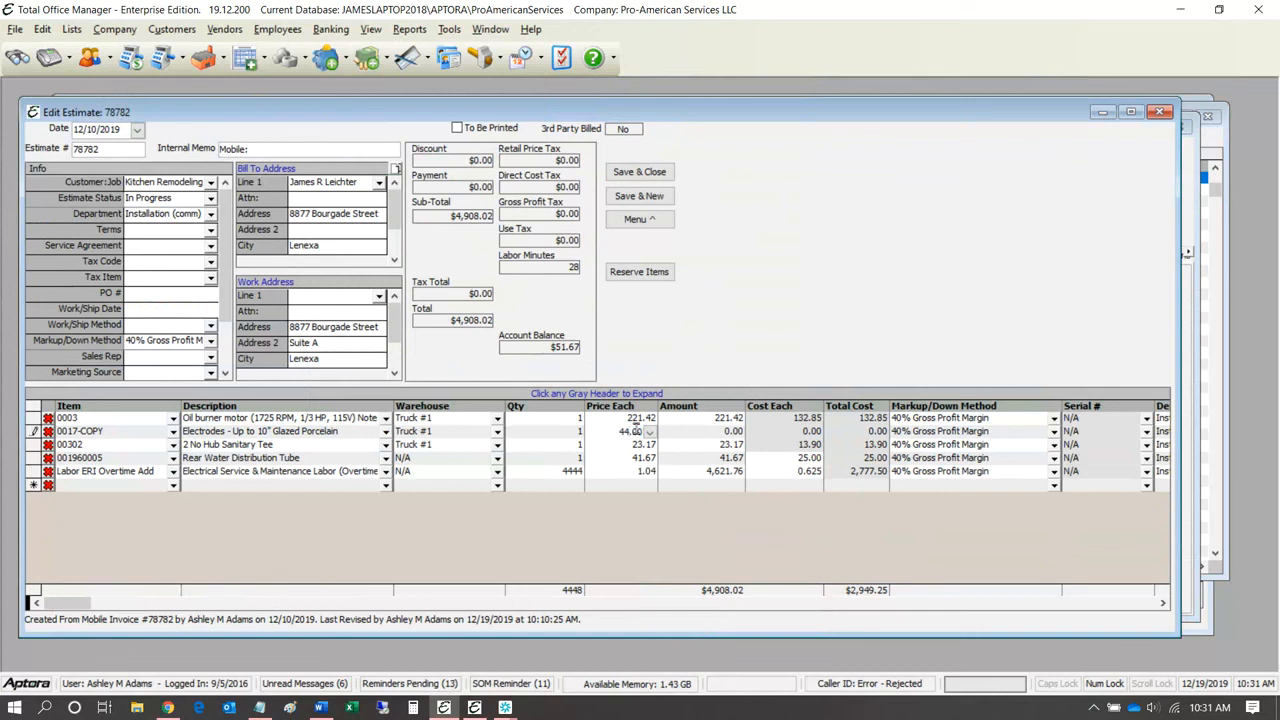
{"action": "left_click", "coordinate": [708, 472]}
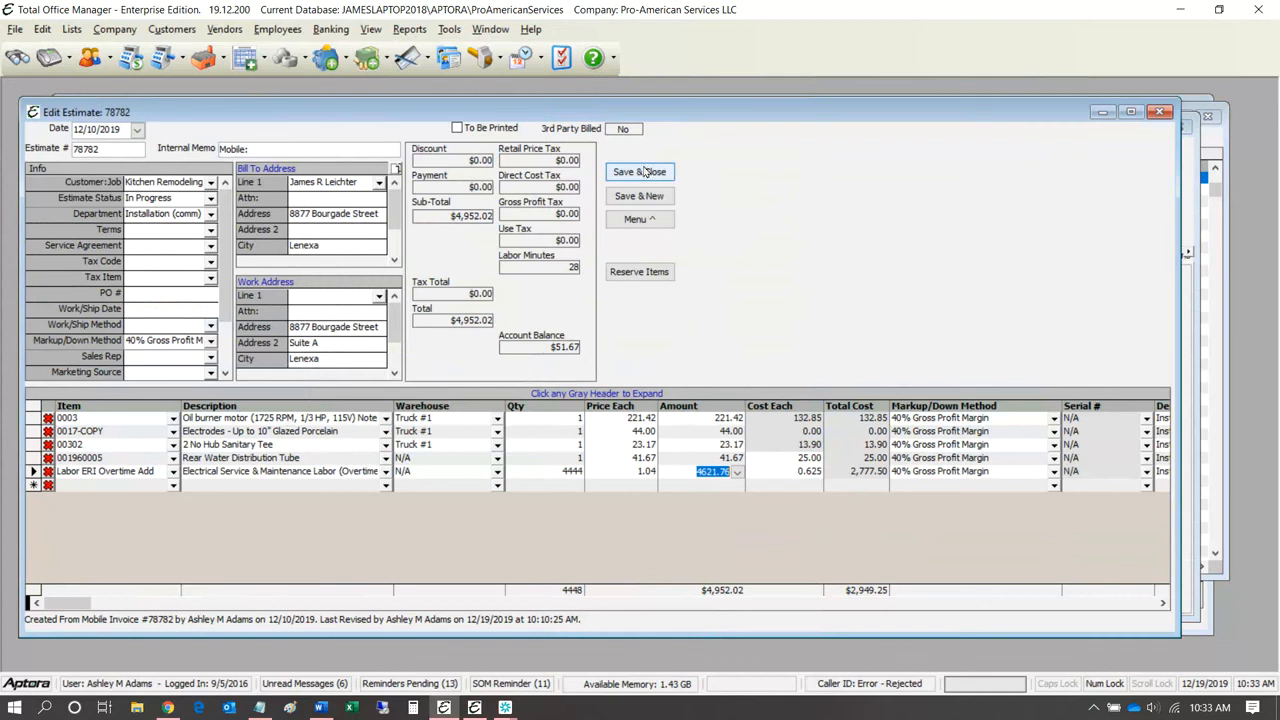
Step: Close the estimate without saving its changes, and close the job history and the invoice and estimate list
{"action": "left_click", "coordinate": [1161, 112]}
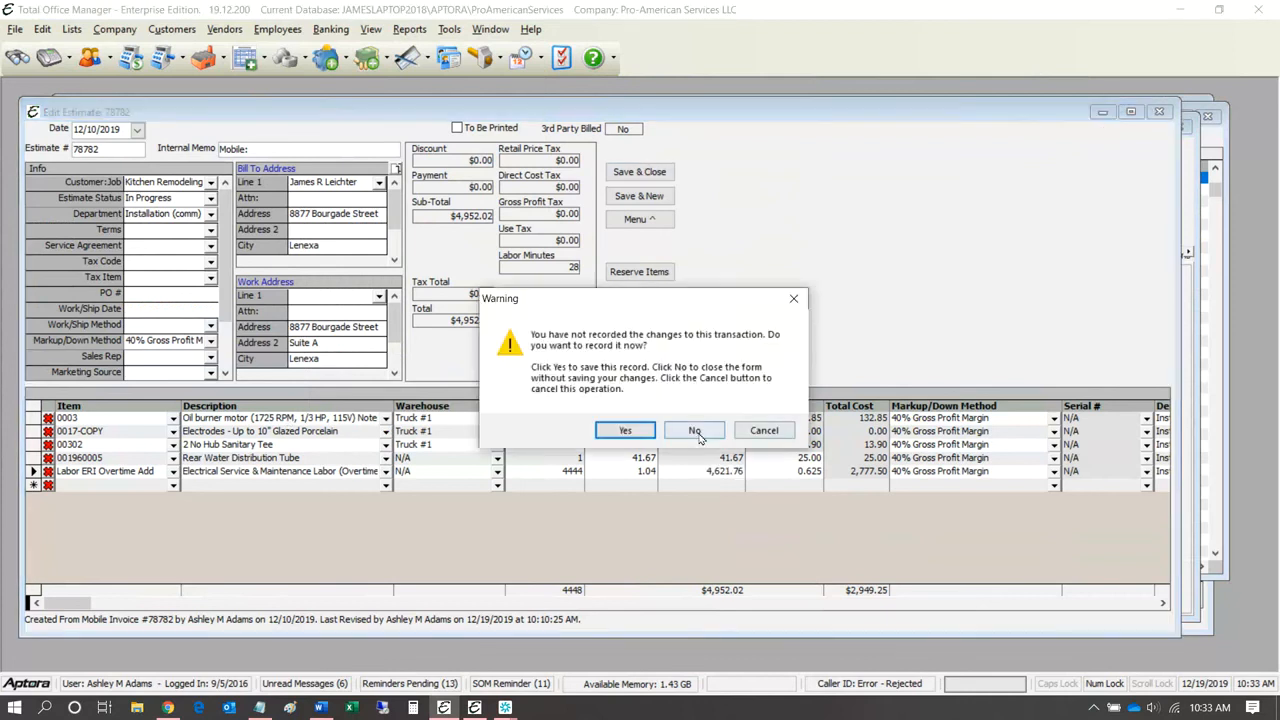
{"action": "left_click", "coordinate": [697, 432]}
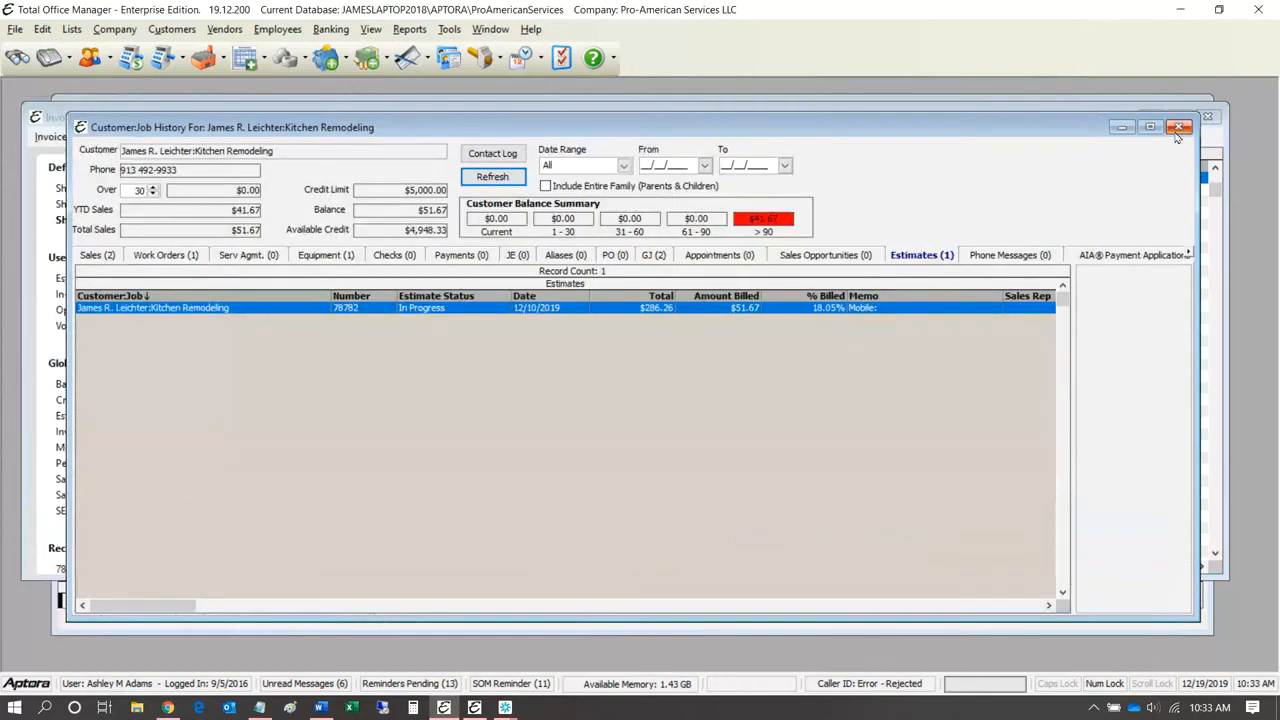
{"action": "left_click", "coordinate": [1179, 128]}
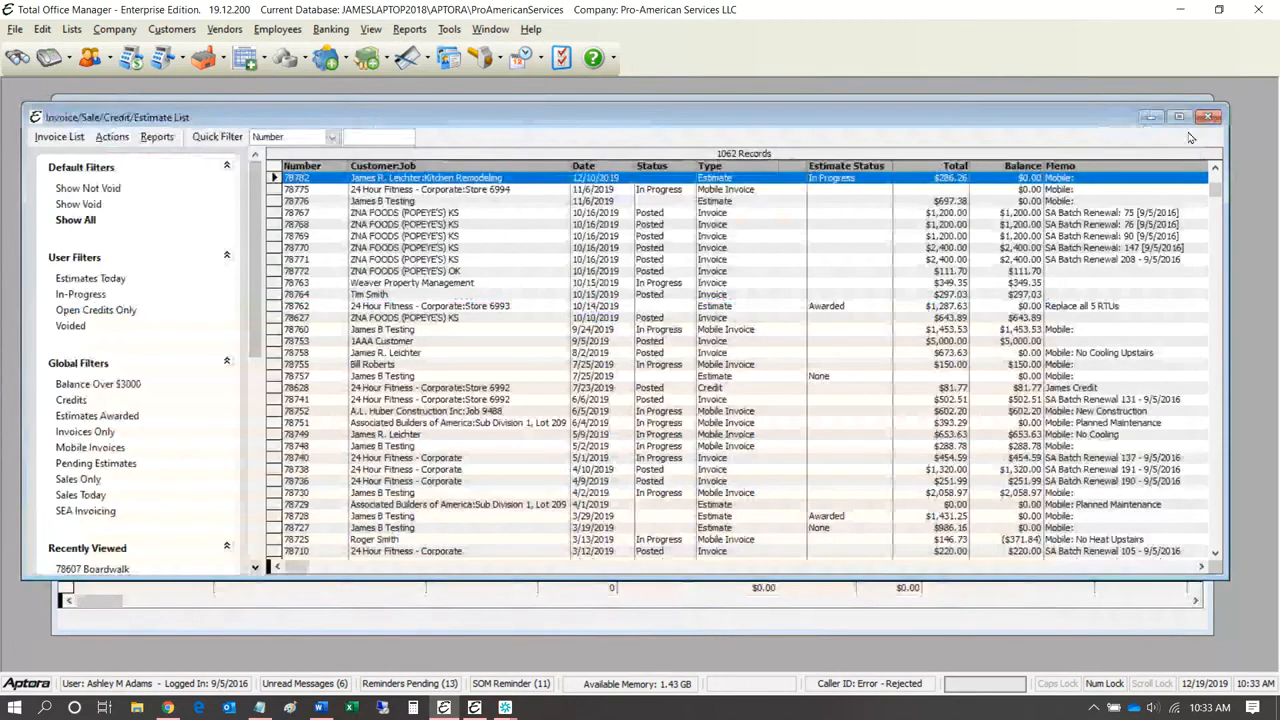
{"action": "left_click", "coordinate": [1209, 117]}
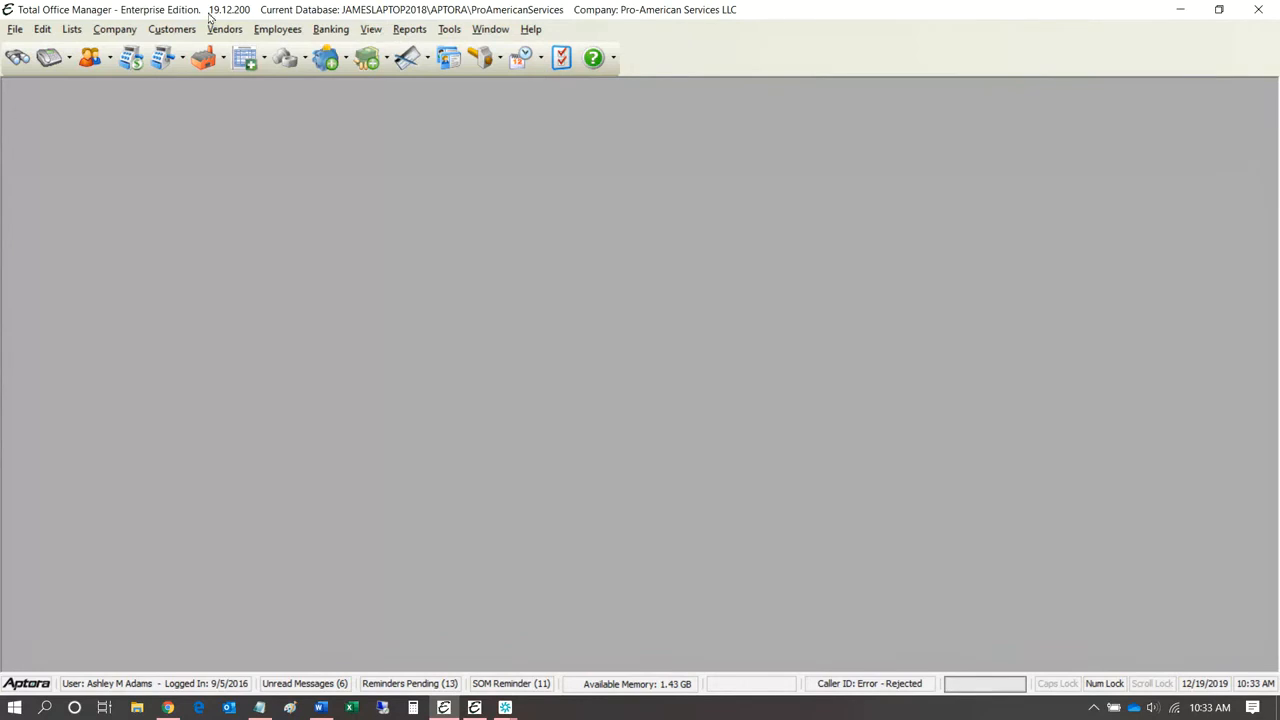
Step: Open the AIA Payment Application List and open WIP Test's payment application number 13
{"action": "left_click", "coordinate": [116, 30]}
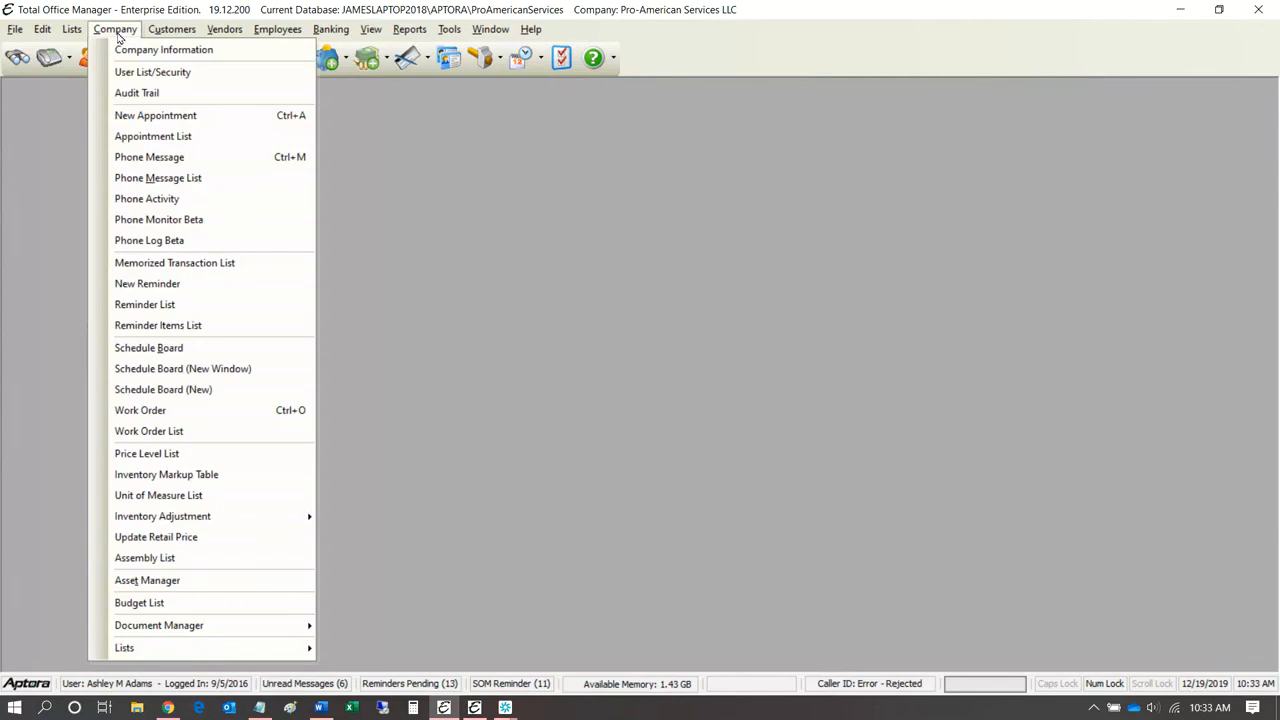
{"action": "mouse_move", "coordinate": [172, 30]}
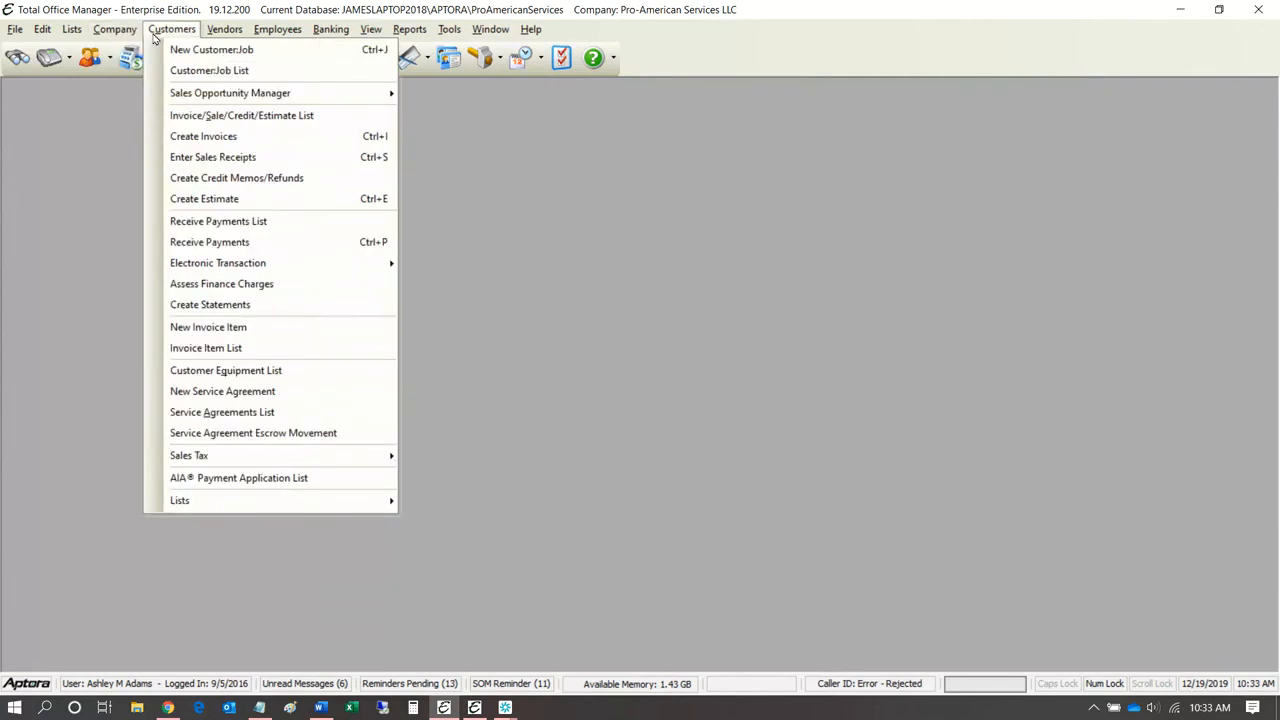
{"action": "left_click", "coordinate": [266, 480]}
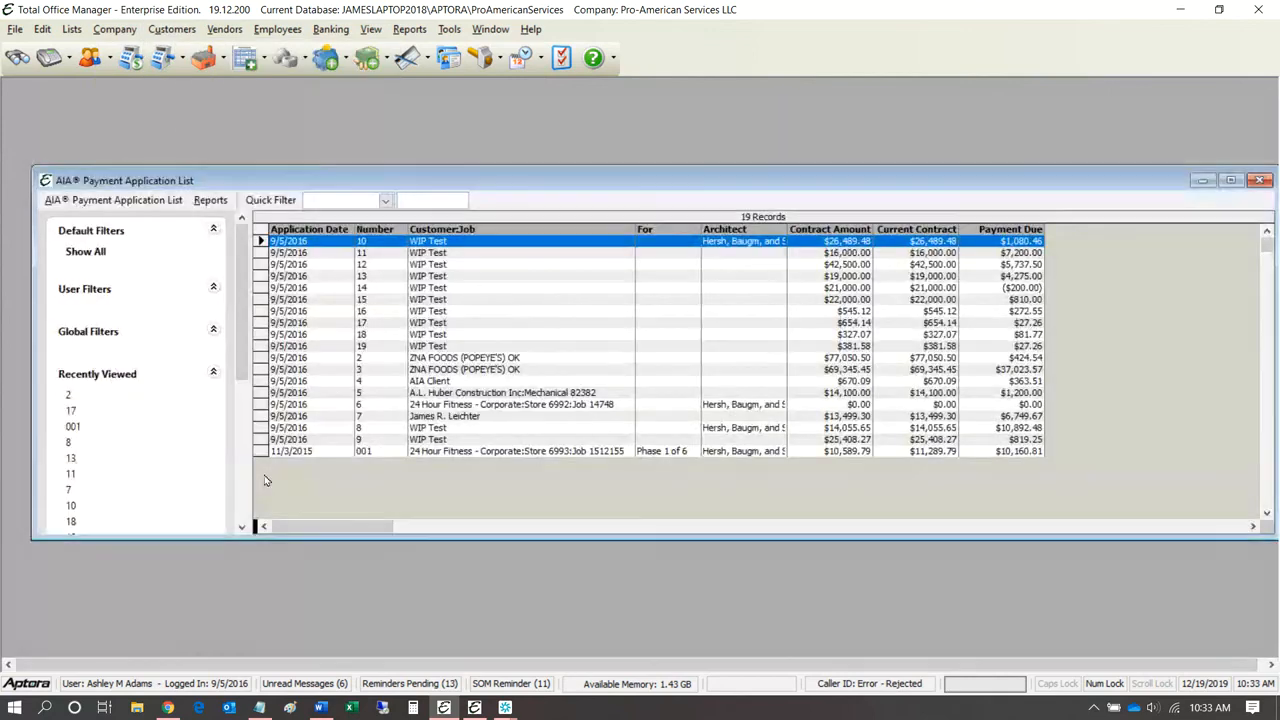
{"action": "left_click", "coordinate": [412, 280]}
{"action": "double_click", "coordinate": [413, 285]}
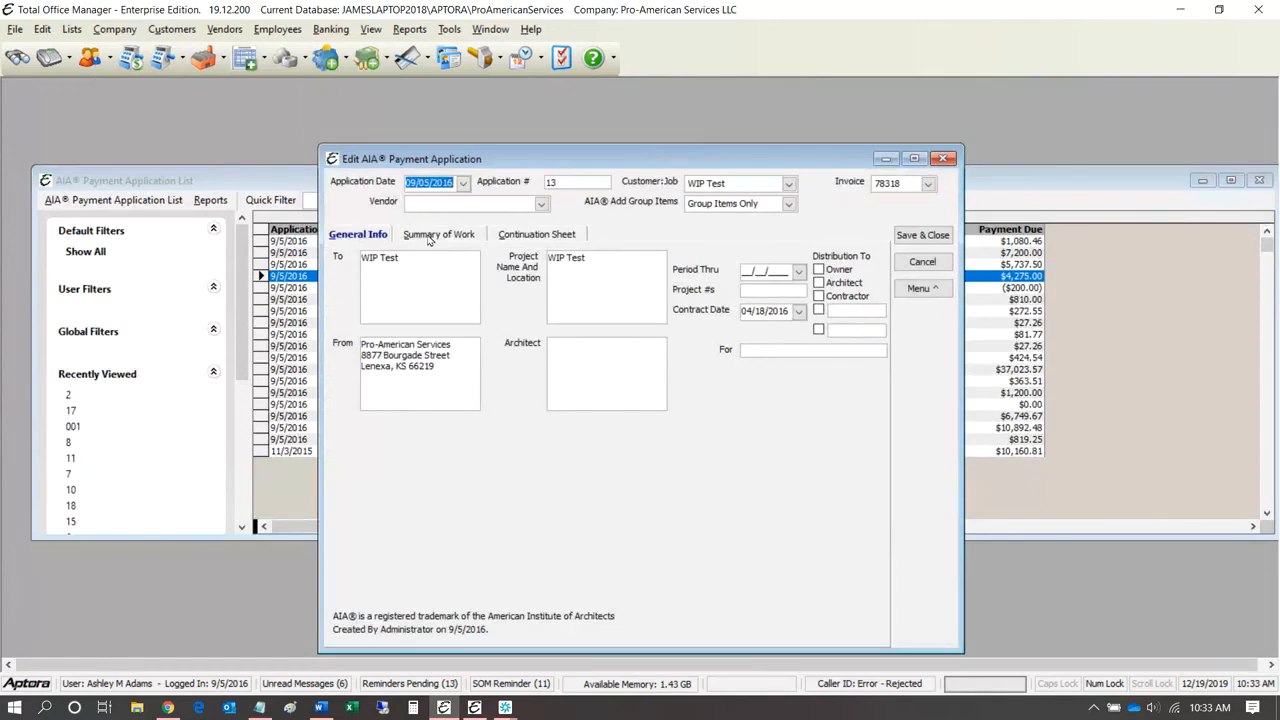
Step: Look through the Summary of Work and Continuation Sheet, widening the payment application window to show all the sheet's columns
{"action": "left_click", "coordinate": [430, 236]}
{"action": "left_click", "coordinate": [510, 236]}
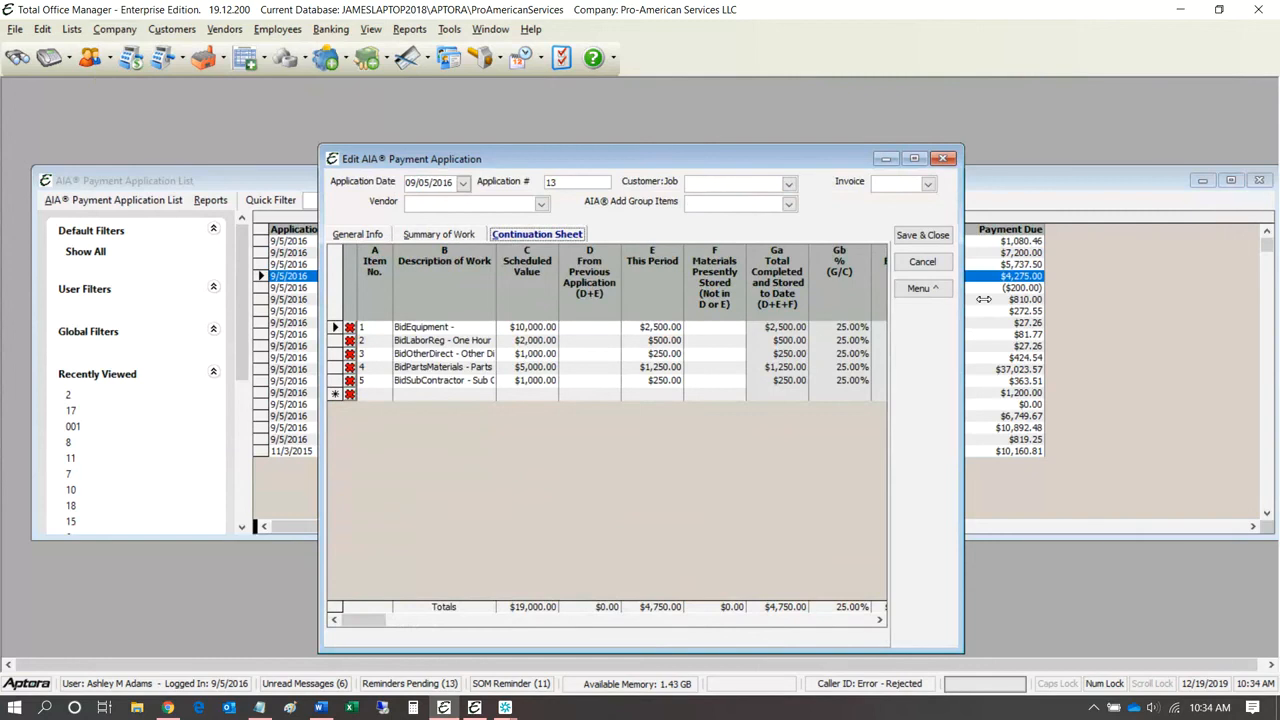
{"action": "left_click_drag", "start_coordinate": [962, 300], "coordinate": [1232, 294]}
{"action": "left_click_drag", "start_coordinate": [1099, 160], "coordinate": [870, 108]}
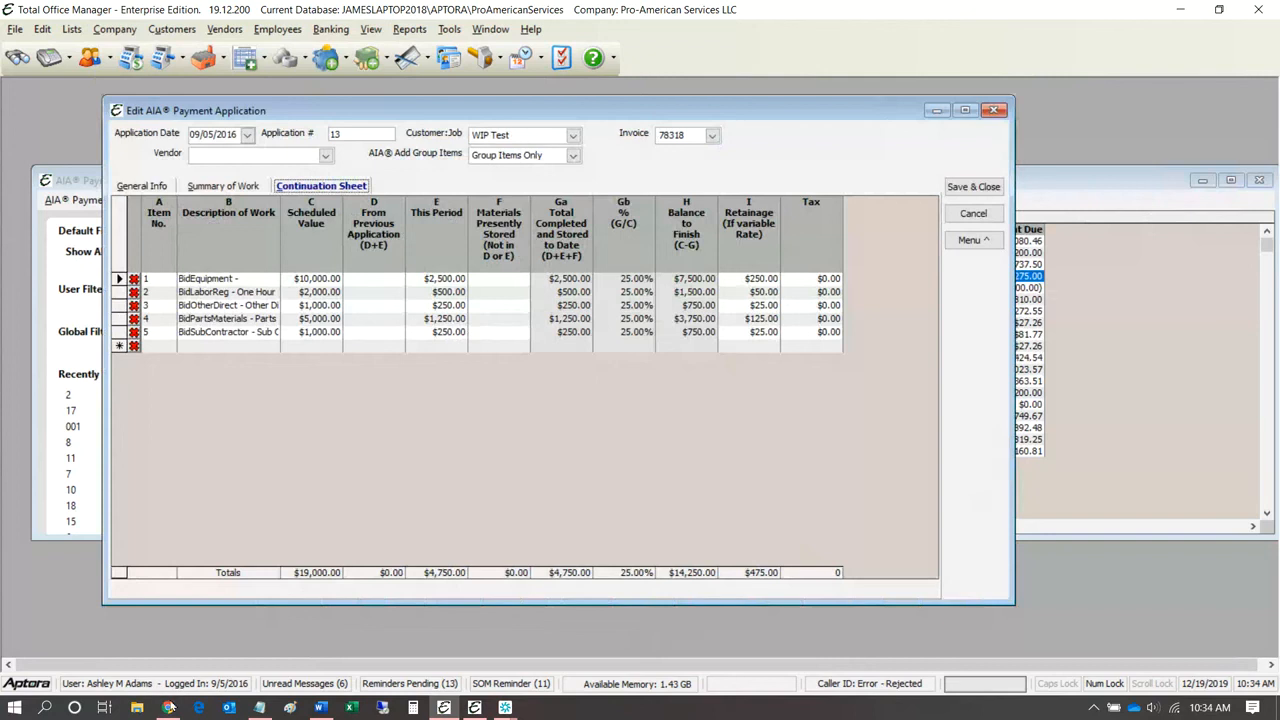
Step: Switch to Chrome and search the web for "AIA Billing" in a new tab
{"action": "left_click", "coordinate": [168, 708]}
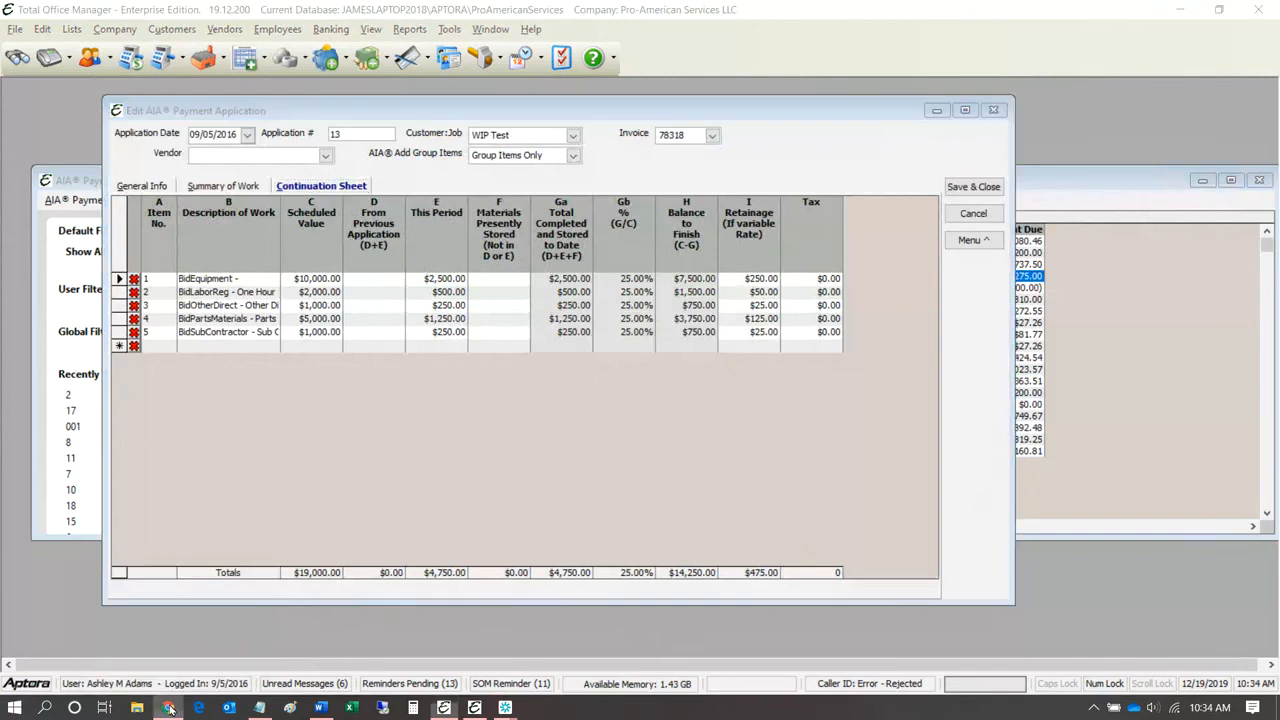
{"action": "left_click", "coordinate": [1113, 15]}
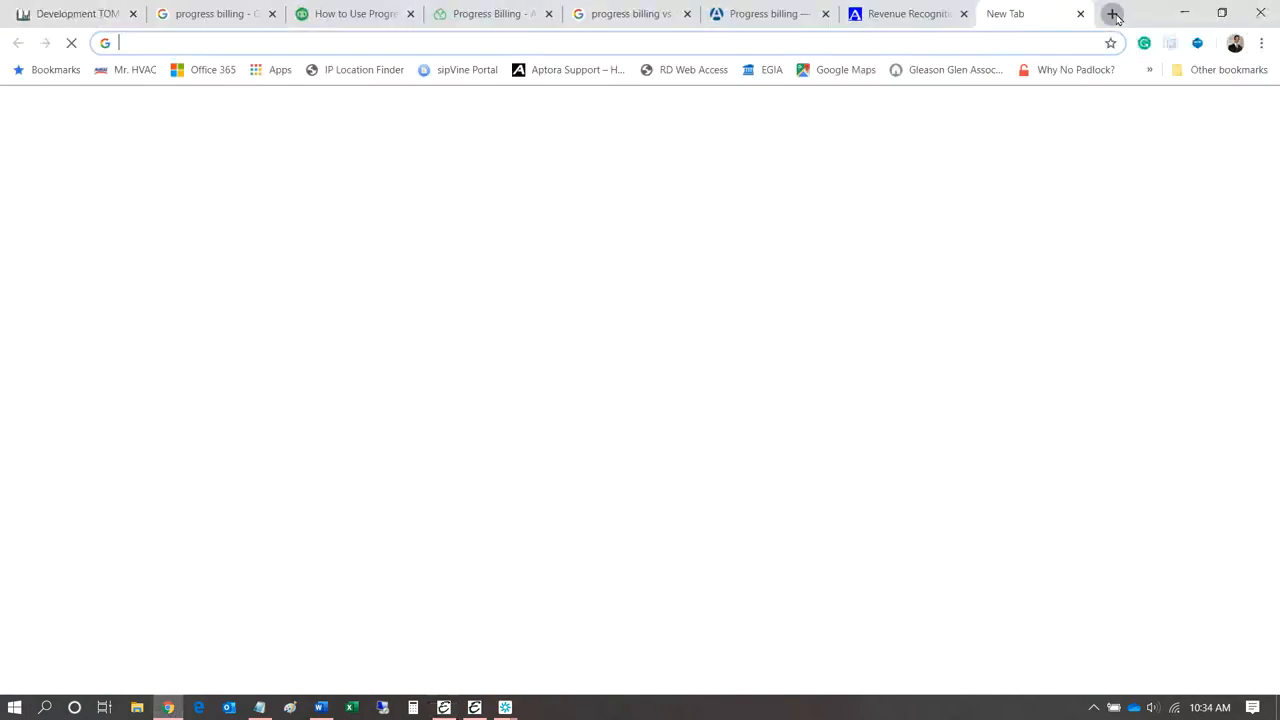
{"action": "type", "text": "AIA Billing"}
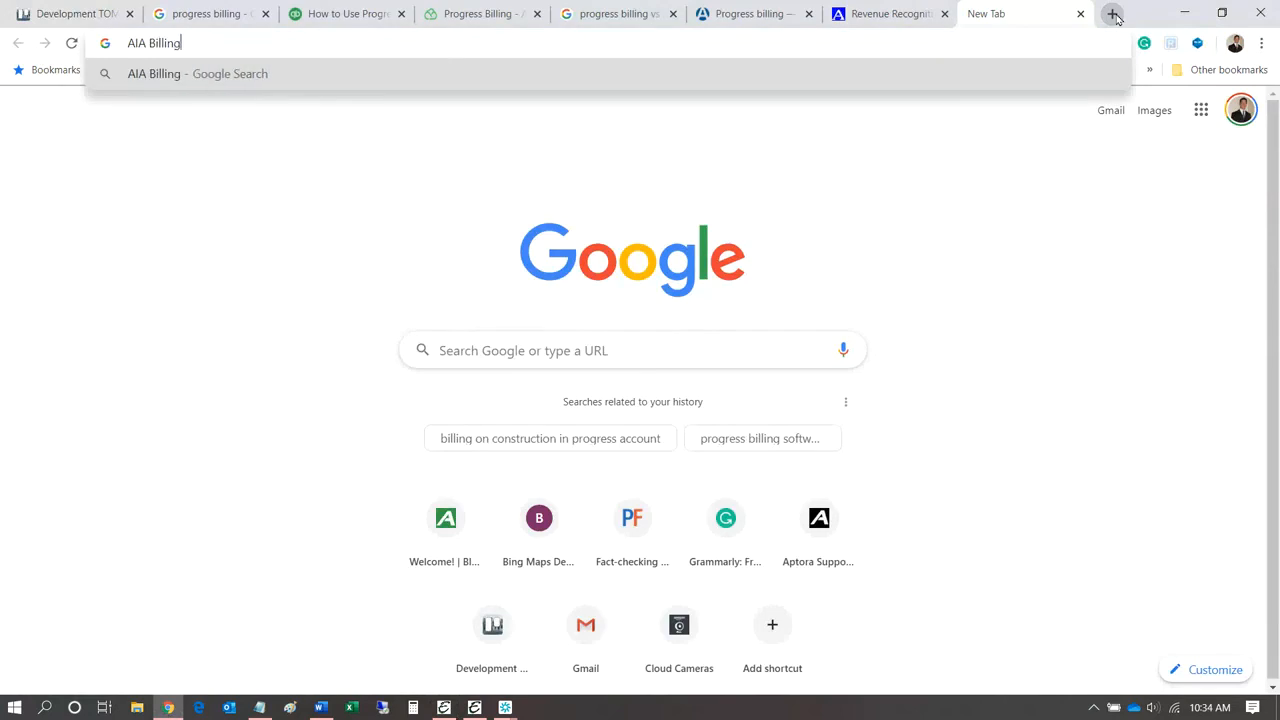
{"action": "key", "text": "Return"}
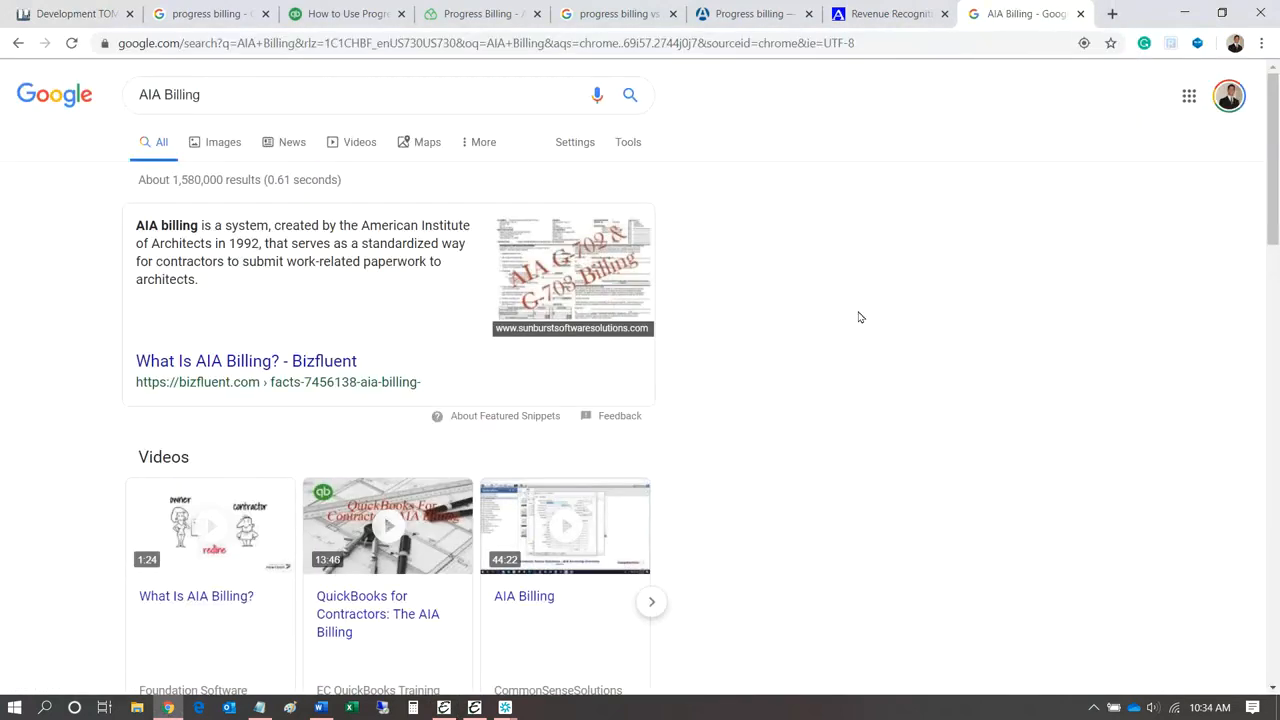
Step: Look over the search results and open Bizfluent's "What Is AIA Billing?" article in its own tab
{"action": "scroll", "coordinate": [858, 317], "scroll_direction": "down", "scroll_amount": 3}
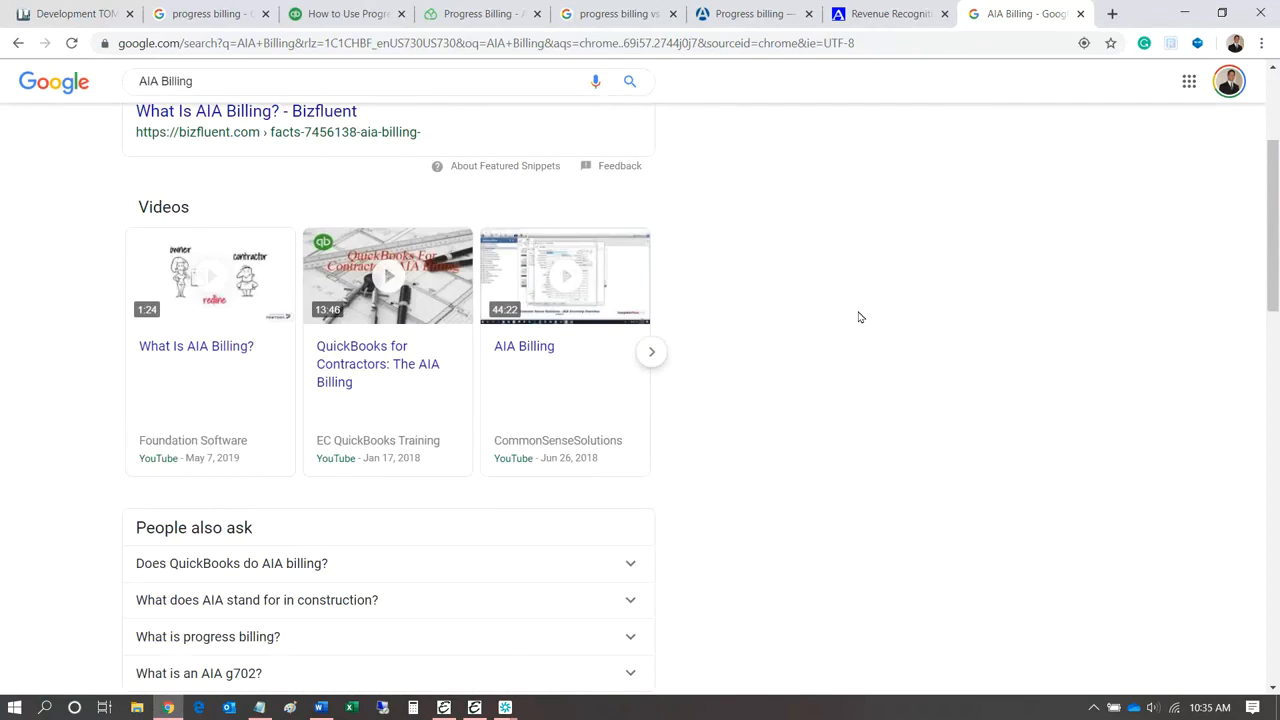
{"action": "scroll", "coordinate": [858, 317], "scroll_direction": "up", "scroll_amount": 2}
{"action": "right_click", "coordinate": [305, 277]}
{"action": "left_click", "coordinate": [340, 286]}
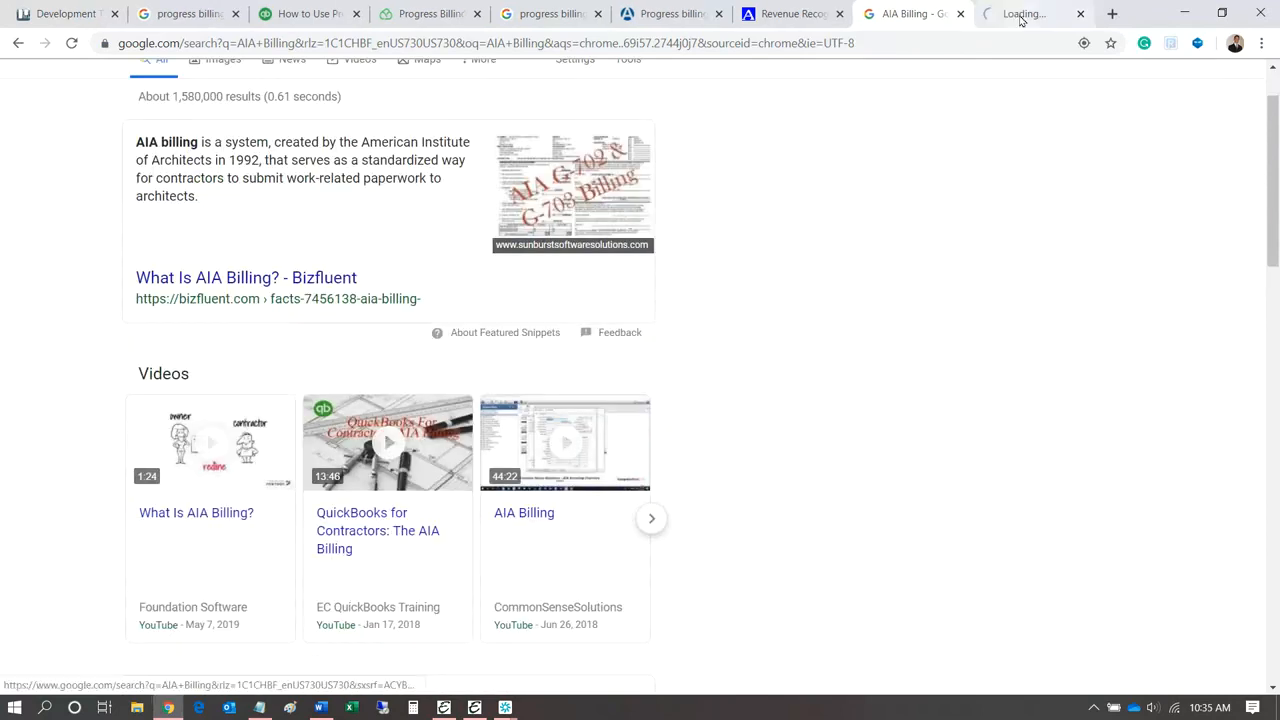
{"action": "left_click", "coordinate": [1021, 14]}
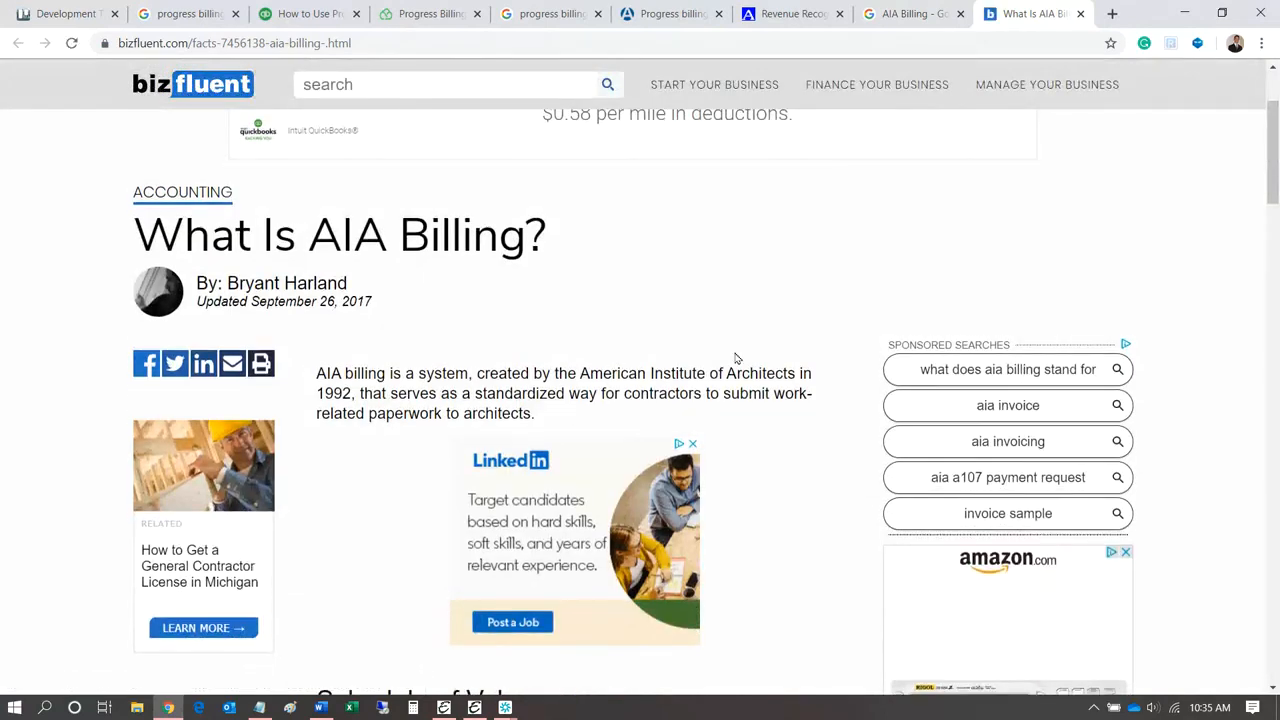
Step: Read the article's introduction to AIA billing and its Schedule of Values section
{"action": "scroll", "coordinate": [735, 356], "scroll_direction": "down", "scroll_amount": 2}
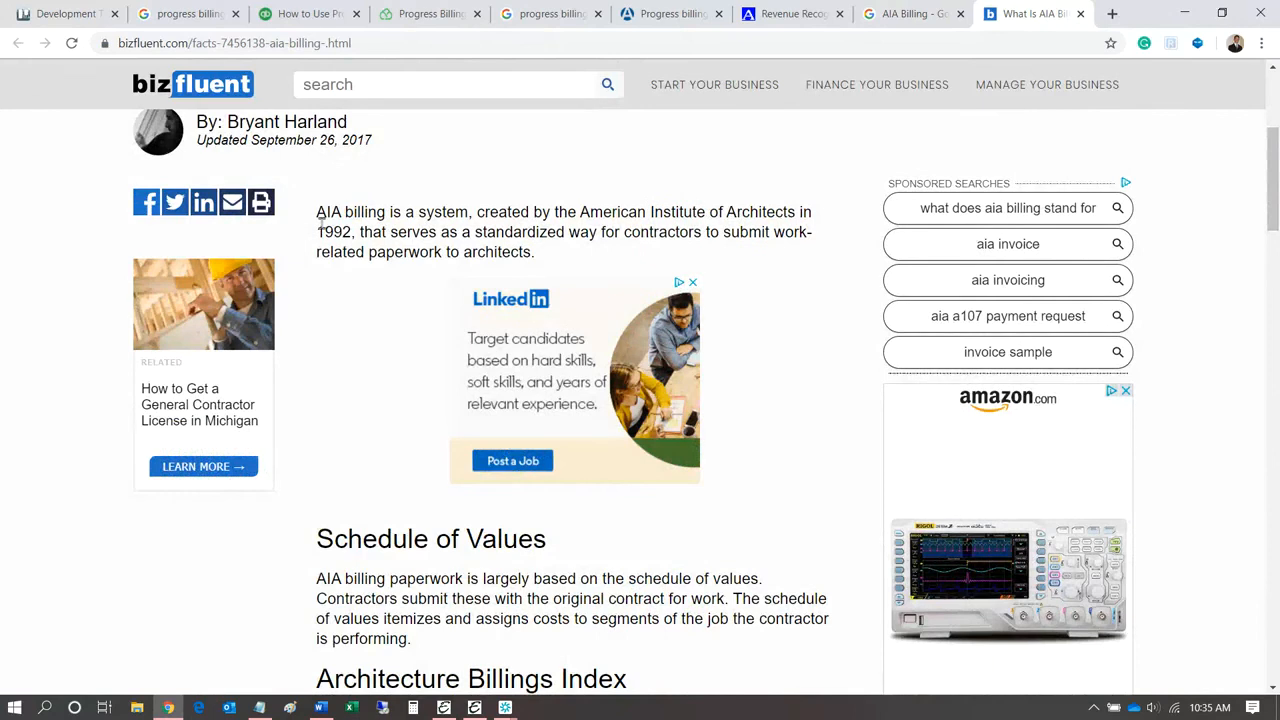
{"action": "left_click_drag", "start_coordinate": [318, 230], "coordinate": [463, 230]}
{"action": "left_click", "coordinate": [646, 228]}
{"action": "scroll", "coordinate": [758, 260], "scroll_direction": "down", "scroll_amount": 2}
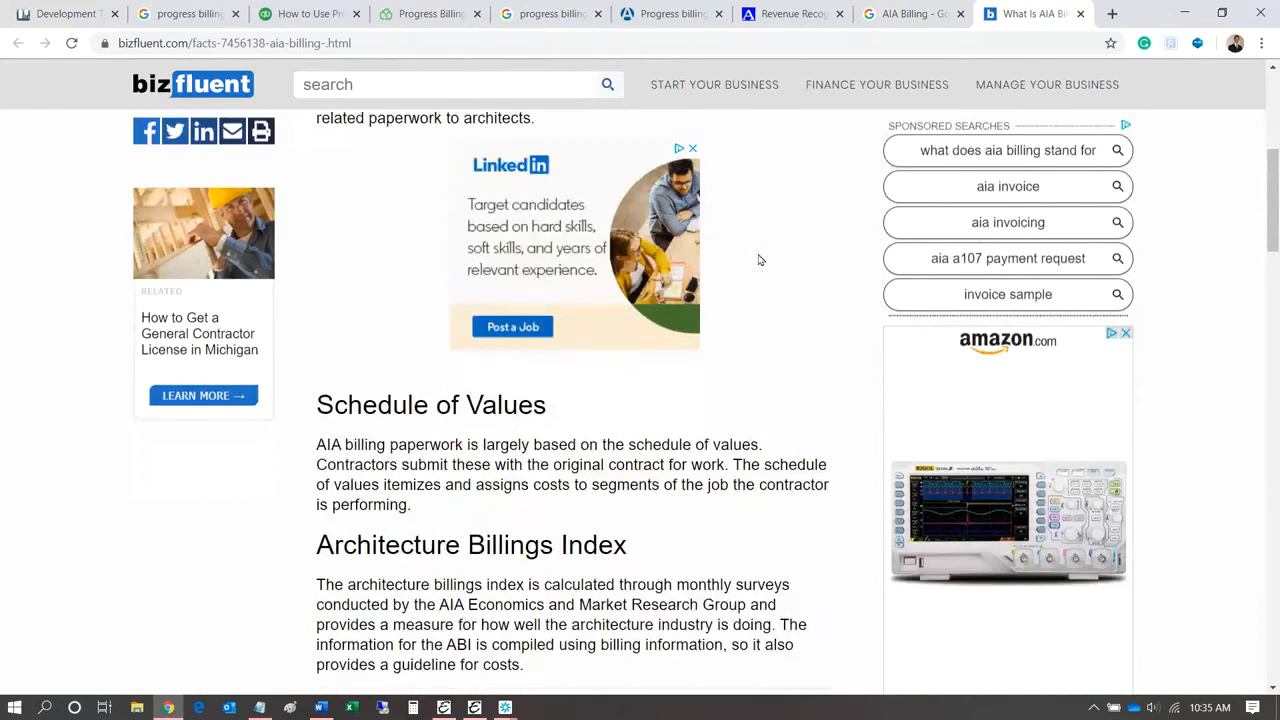
{"action": "scroll", "coordinate": [758, 260], "scroll_direction": "down", "scroll_amount": 1}
{"action": "scroll", "coordinate": [758, 260], "scroll_direction": "down", "scroll_amount": 2}
{"action": "left_click_drag", "start_coordinate": [316, 206], "coordinate": [576, 265]}
{"action": "left_click", "coordinate": [650, 290]}
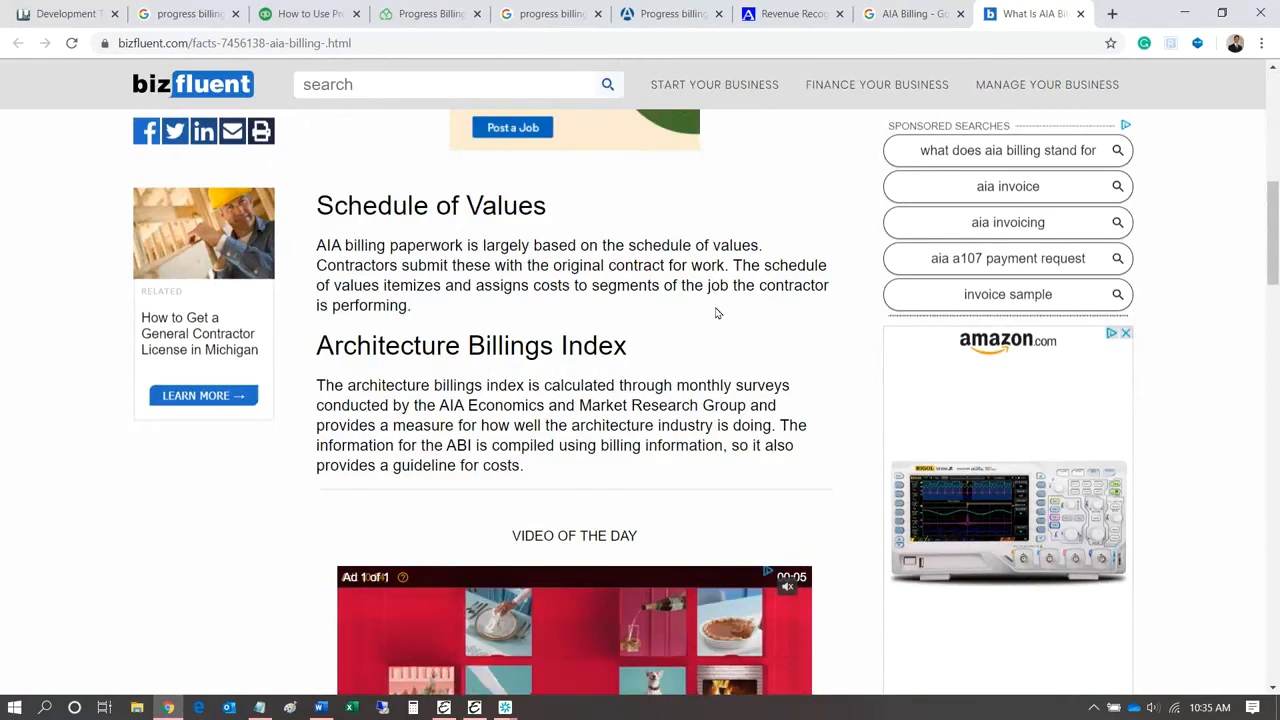
Step: Read the article's Forms section on the G-702 and G-703 forms
{"action": "scroll", "coordinate": [716, 313], "scroll_direction": "down", "scroll_amount": 2}
{"action": "scroll", "coordinate": [712, 268], "scroll_direction": "down", "scroll_amount": 6}
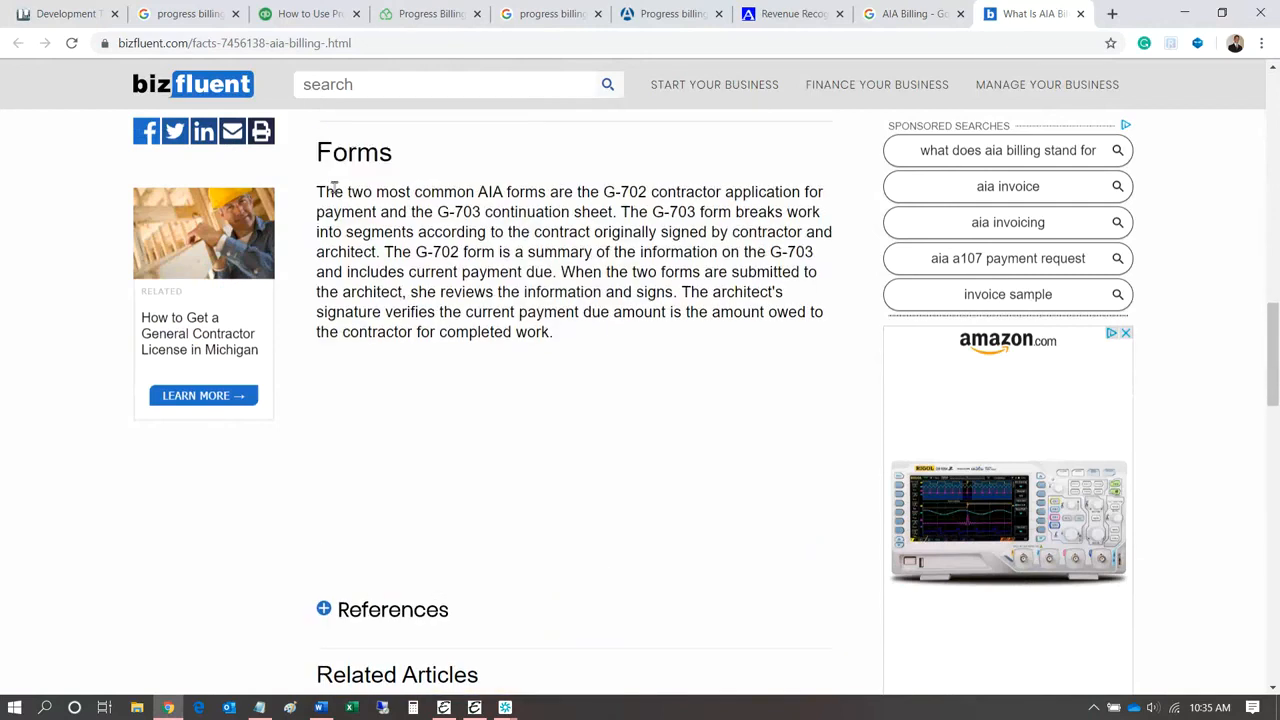
{"action": "left_click_drag", "start_coordinate": [318, 150], "coordinate": [602, 338]}
{"action": "left_click", "coordinate": [602, 338]}
{"action": "scroll", "coordinate": [604, 342], "scroll_direction": "down", "scroll_amount": 3}
{"action": "scroll", "coordinate": [605, 343], "scroll_direction": "down", "scroll_amount": 6}
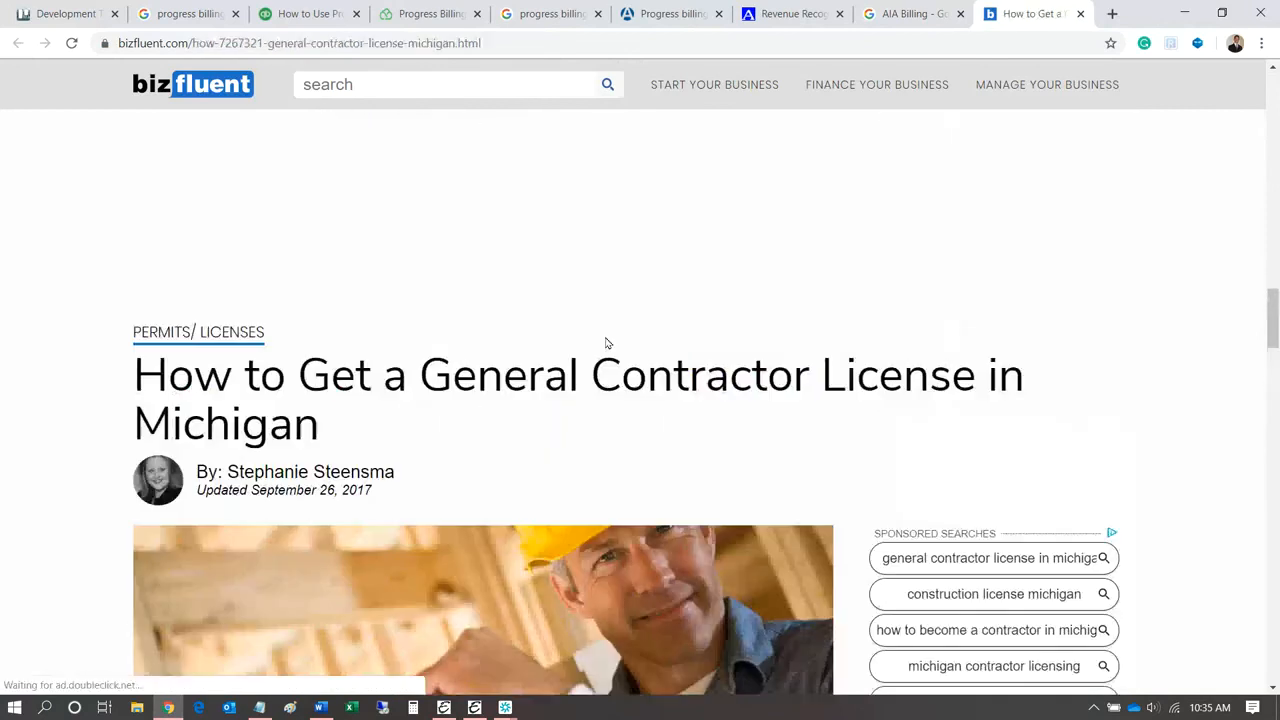
{"action": "scroll", "coordinate": [607, 343], "scroll_direction": "up", "scroll_amount": 9}
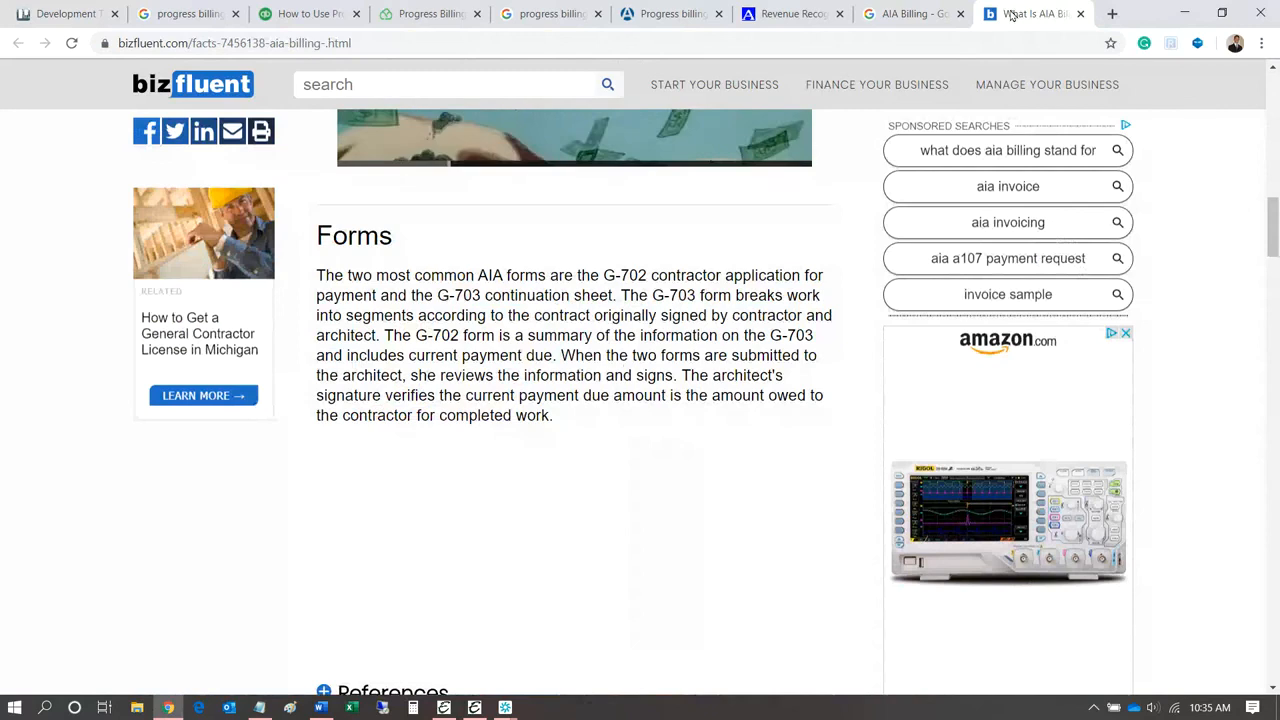
Step: Return to Total Office Manager and open a print preview of payment application 13
{"action": "left_click", "coordinate": [1185, 14]}
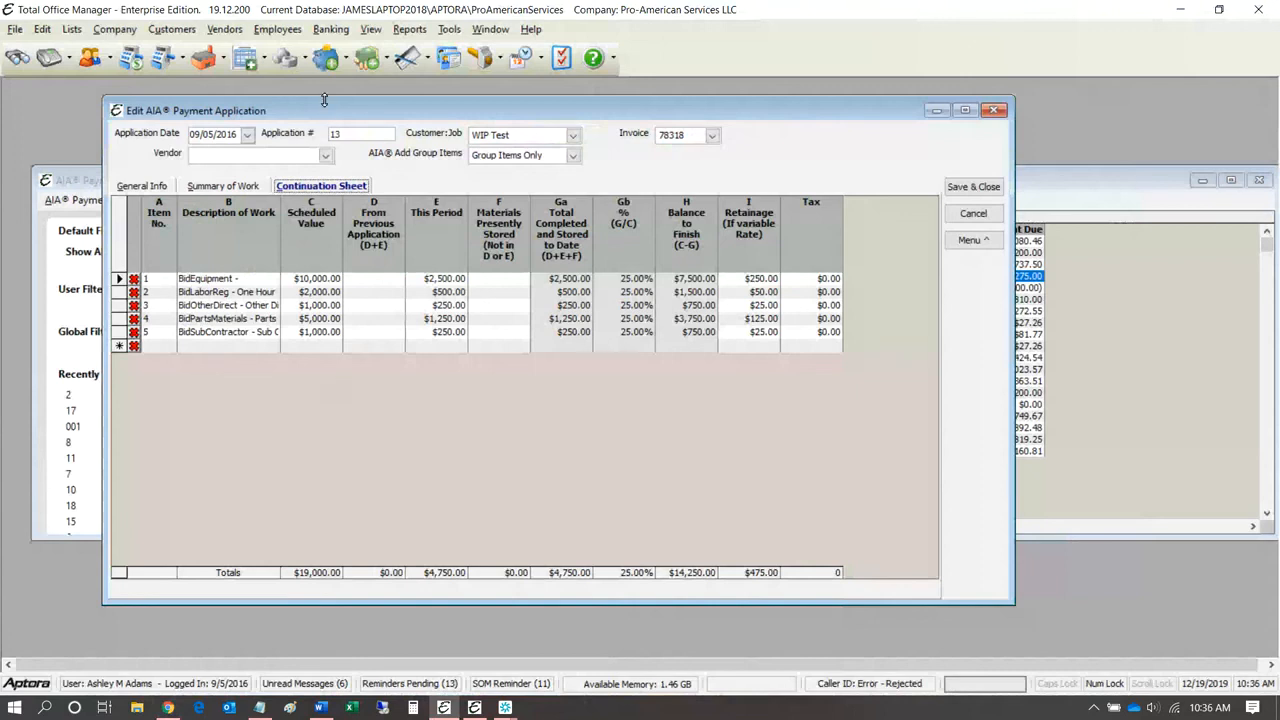
{"action": "left_click_drag", "start_coordinate": [329, 113], "coordinate": [314, 134]}
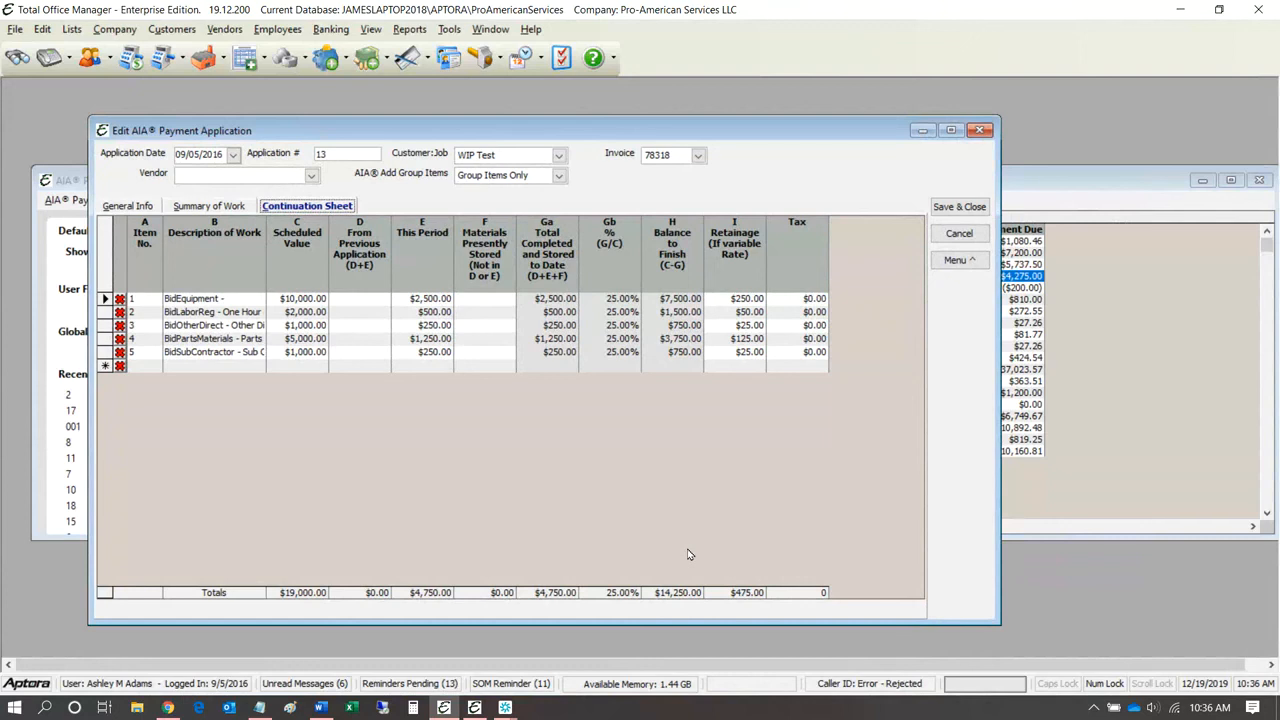
{"action": "left_click", "coordinate": [956, 260]}
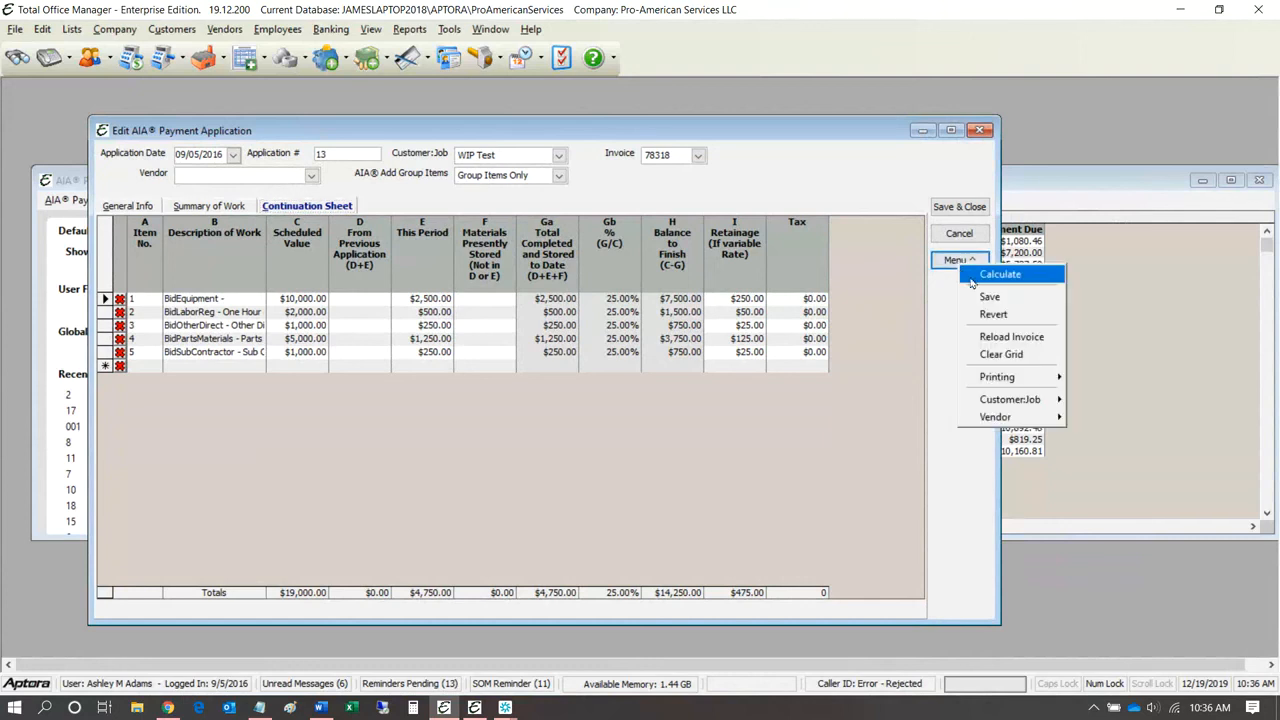
{"action": "mouse_move", "coordinate": [1014, 379]}
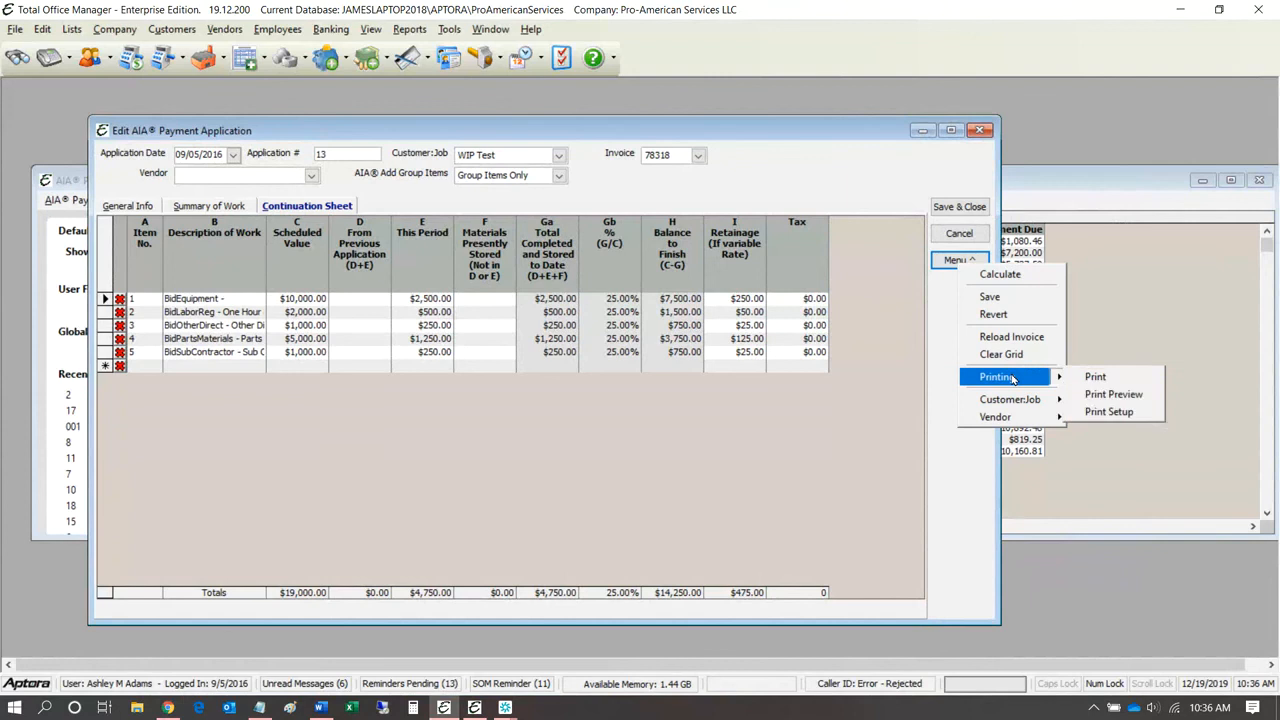
{"action": "left_click", "coordinate": [1133, 394]}
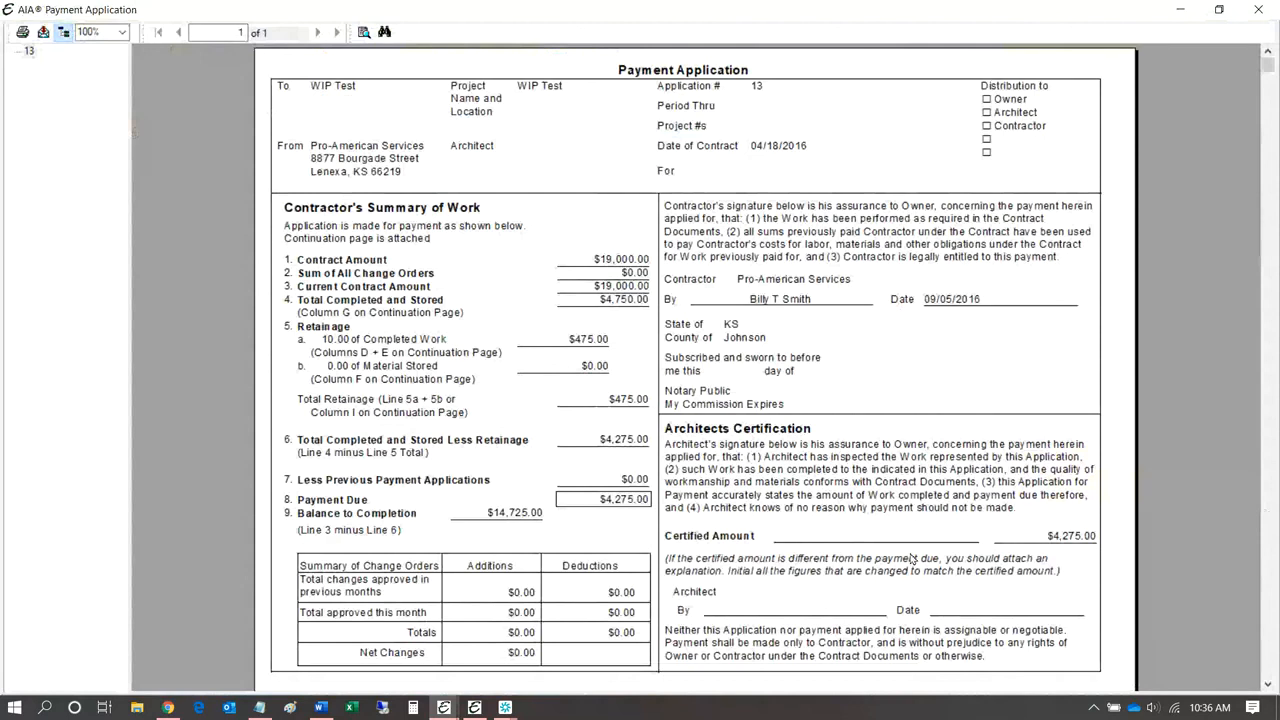
Step: Examine the previewed Contractor's Summary of Work, including change orders, total completed and stored, retainage, and total less retainage
{"action": "scroll", "coordinate": [911, 558], "scroll_direction": "down", "scroll_amount": 2}
{"action": "scroll", "coordinate": [911, 549], "scroll_direction": "up", "scroll_amount": 2}
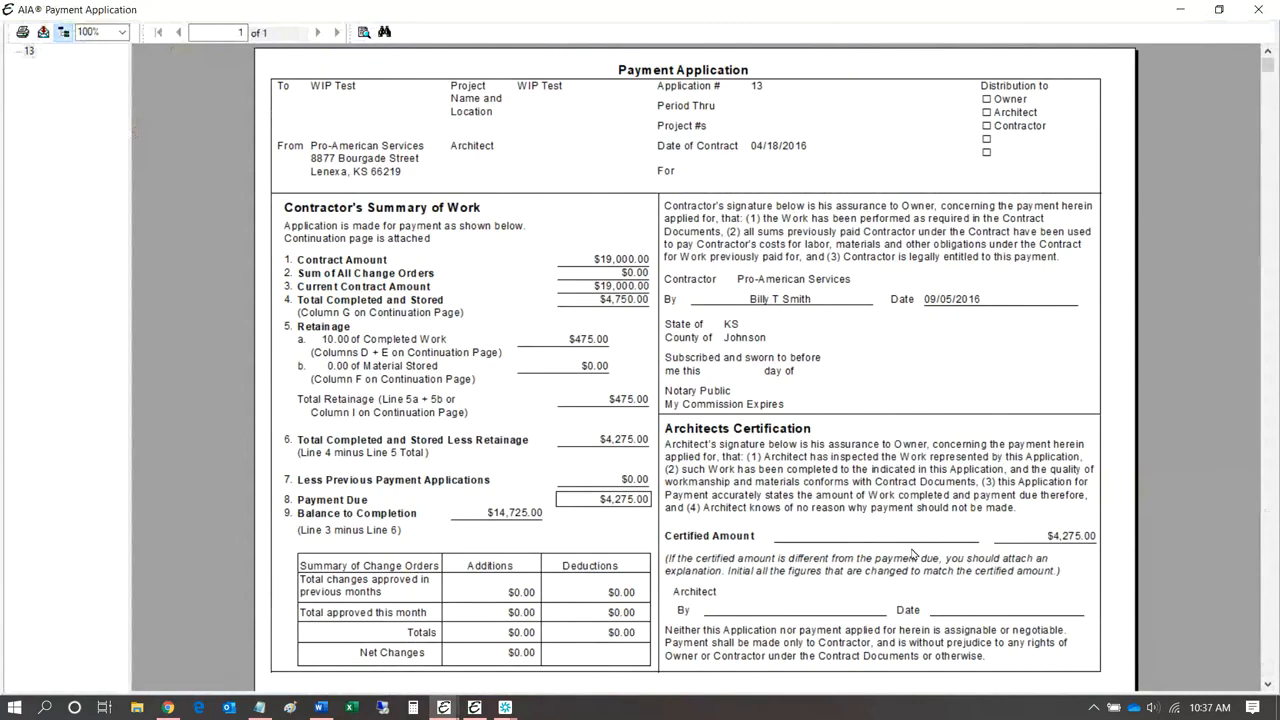
{"action": "left_click", "coordinate": [638, 274]}
{"action": "left_click", "coordinate": [620, 303]}
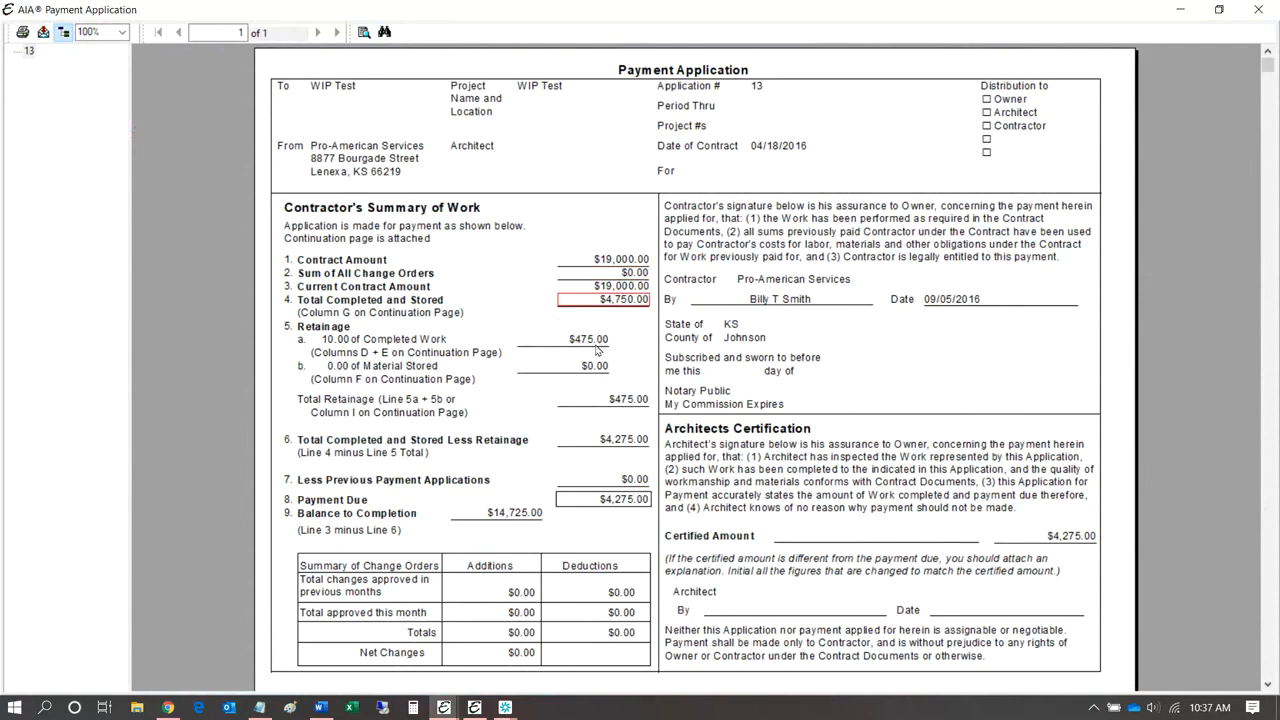
{"action": "left_click", "coordinate": [597, 344]}
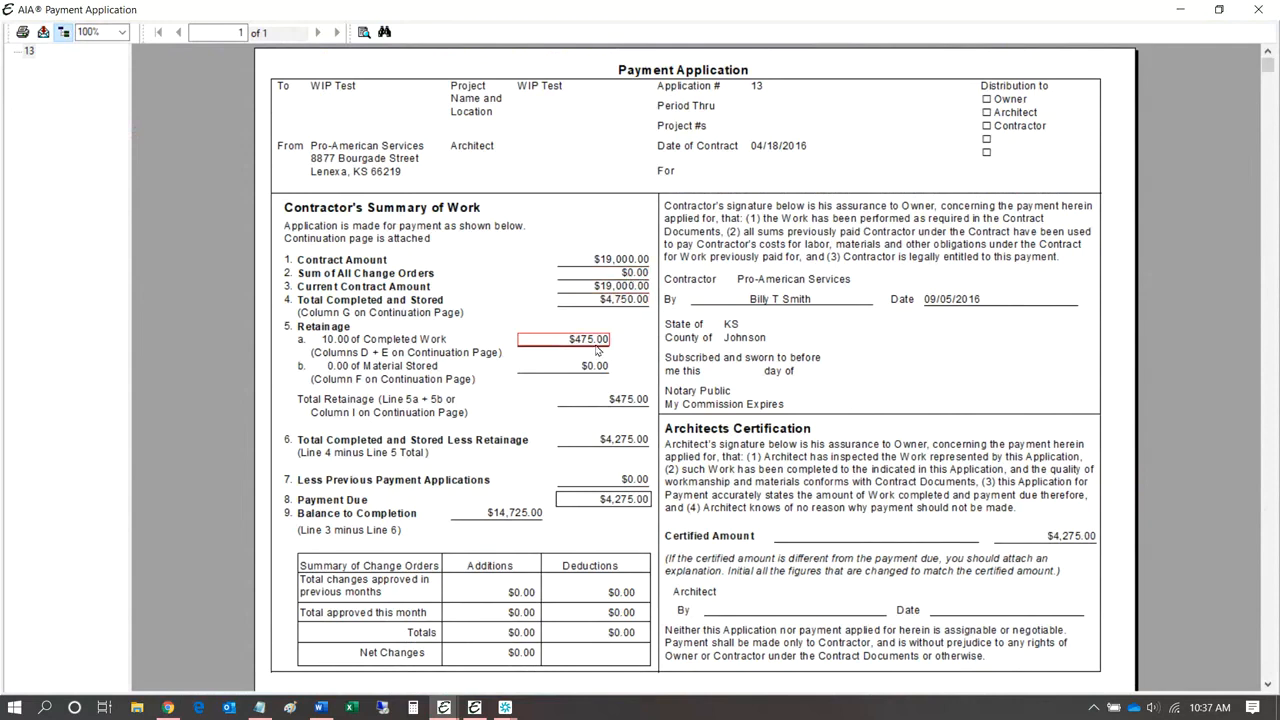
{"action": "left_click", "coordinate": [624, 449]}
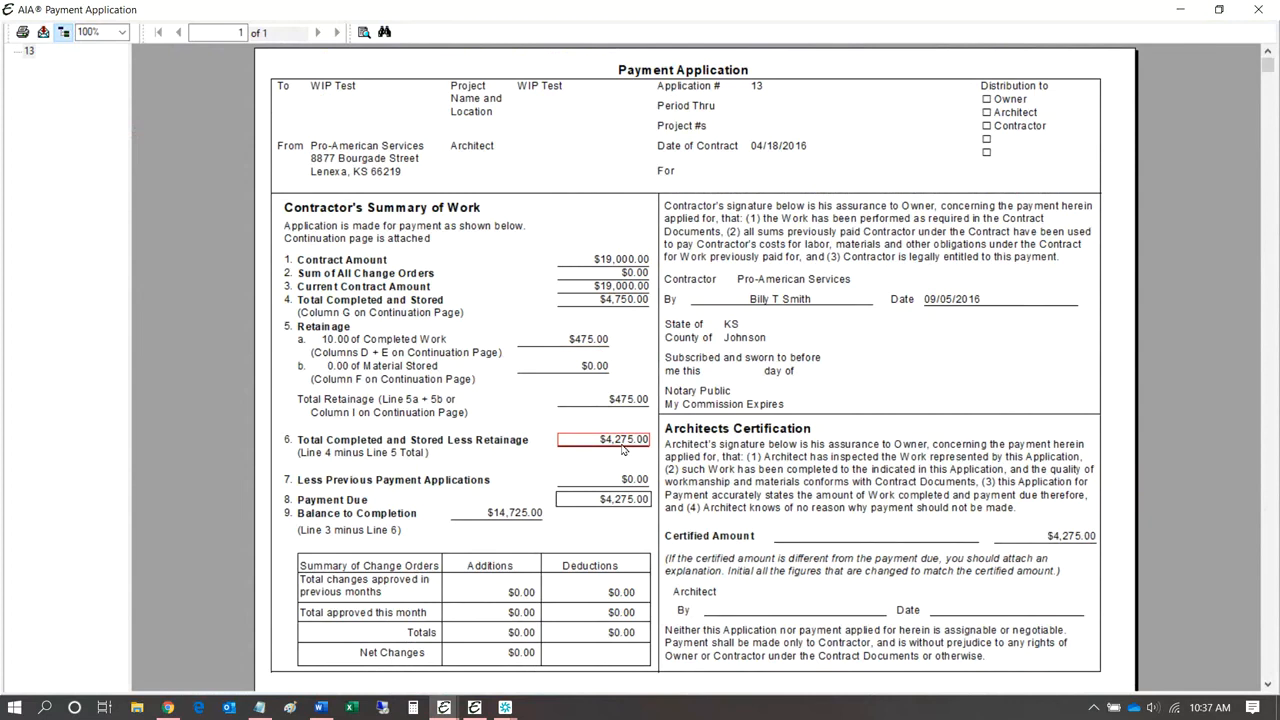
Step: Minimize the summary preview, maximize the Continuation Sheet preview and examine its line items and totals
{"action": "left_click", "coordinate": [1185, 15]}
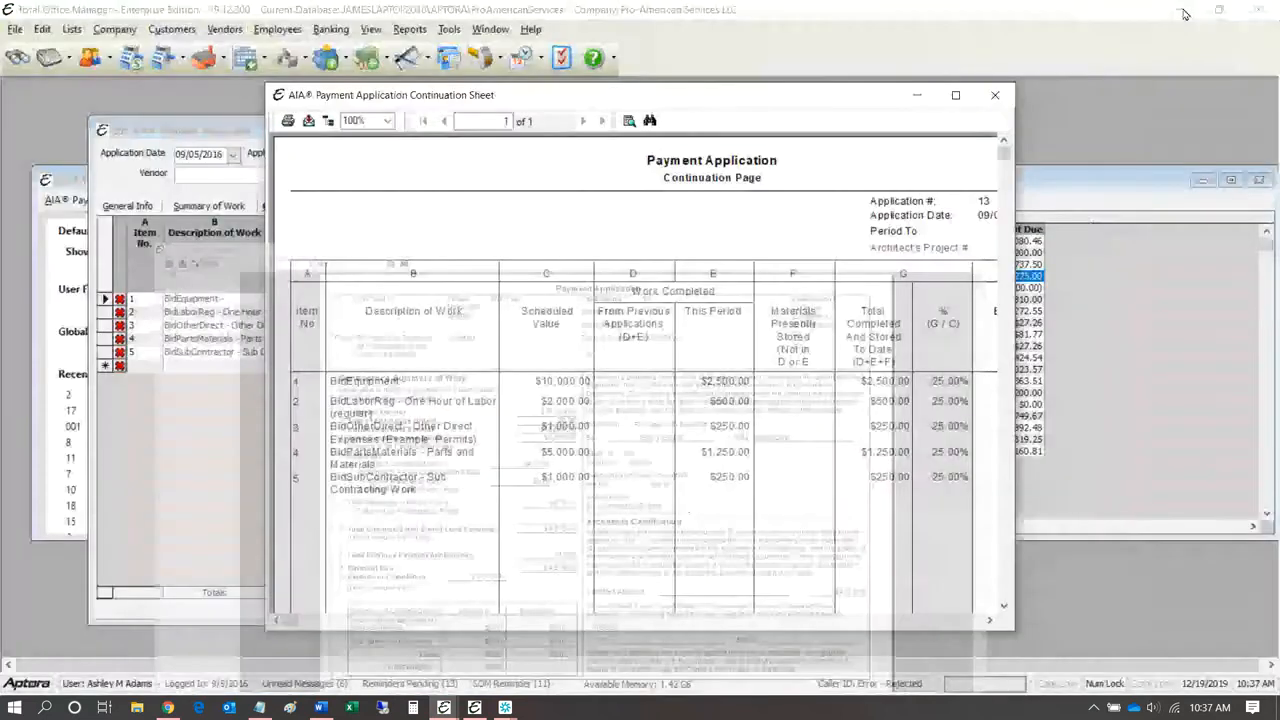
{"action": "left_click", "coordinate": [960, 98]}
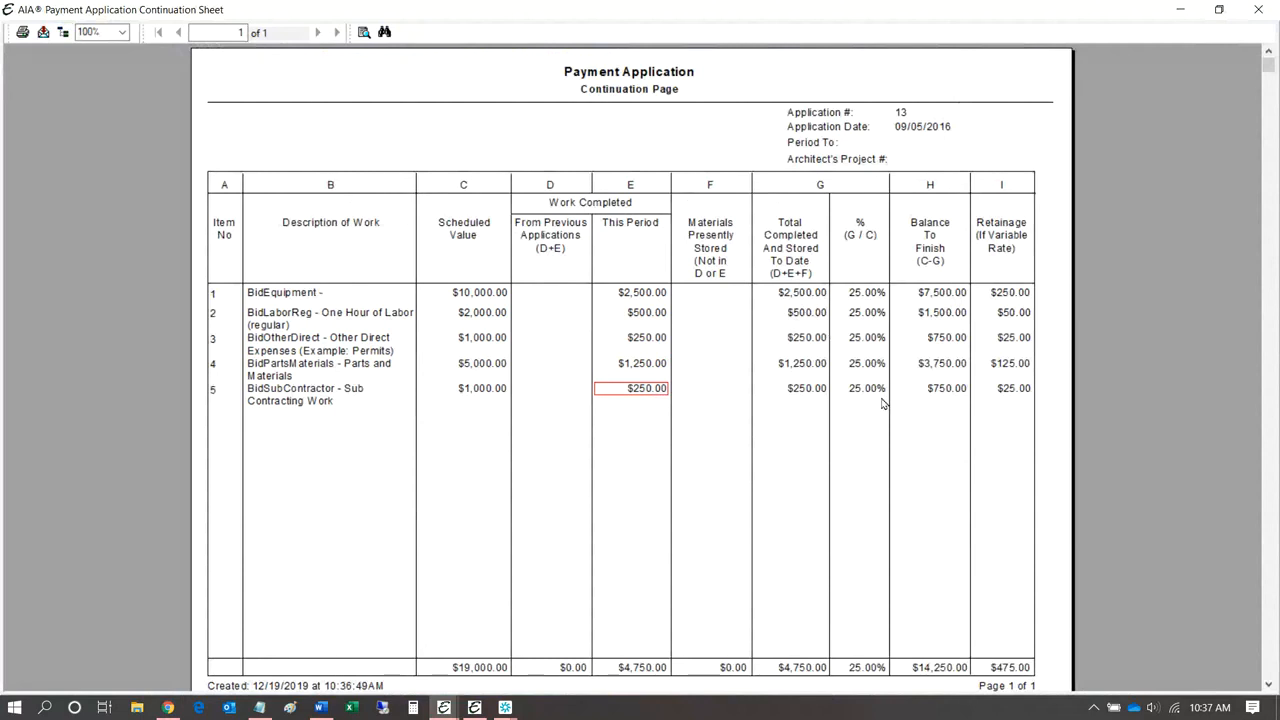
{"action": "scroll", "coordinate": [870, 389], "scroll_direction": "down", "scroll_amount": 1}
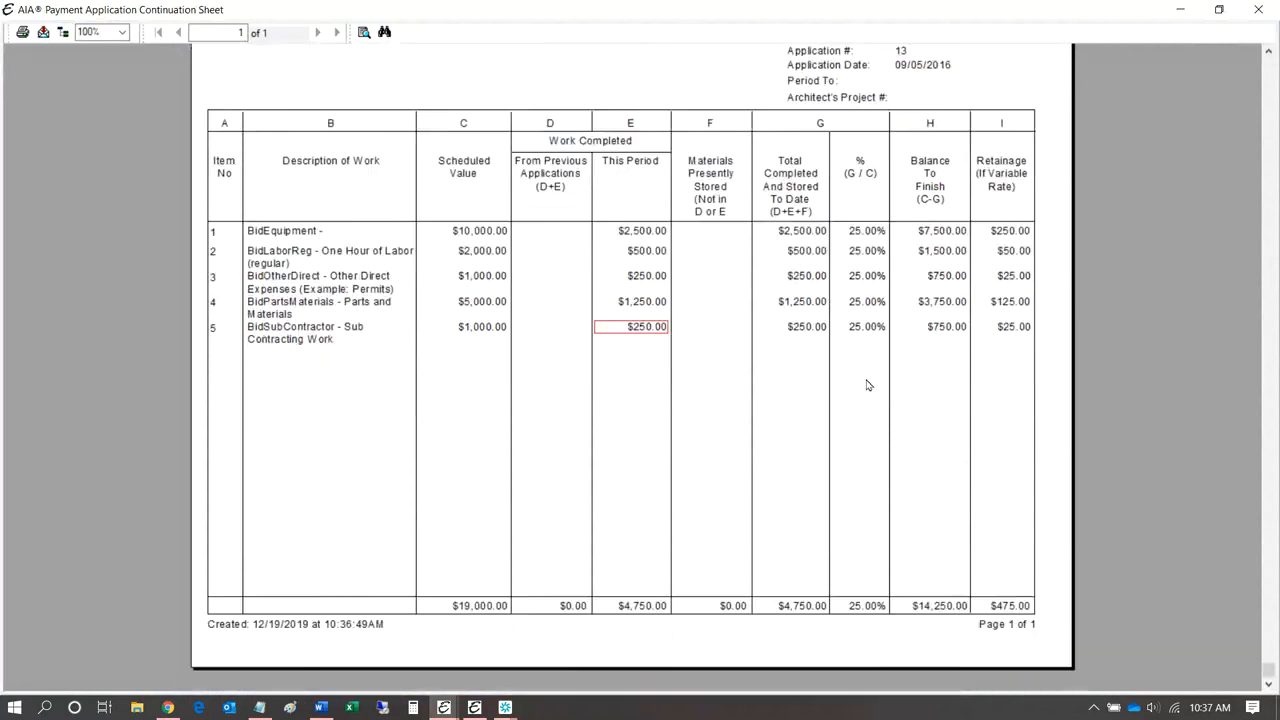
Step: Review the Continuation Page preview's heading, close that preview, and show payment application 13's Summary of Work
{"action": "scroll", "coordinate": [868, 385], "scroll_direction": "up", "scroll_amount": 1}
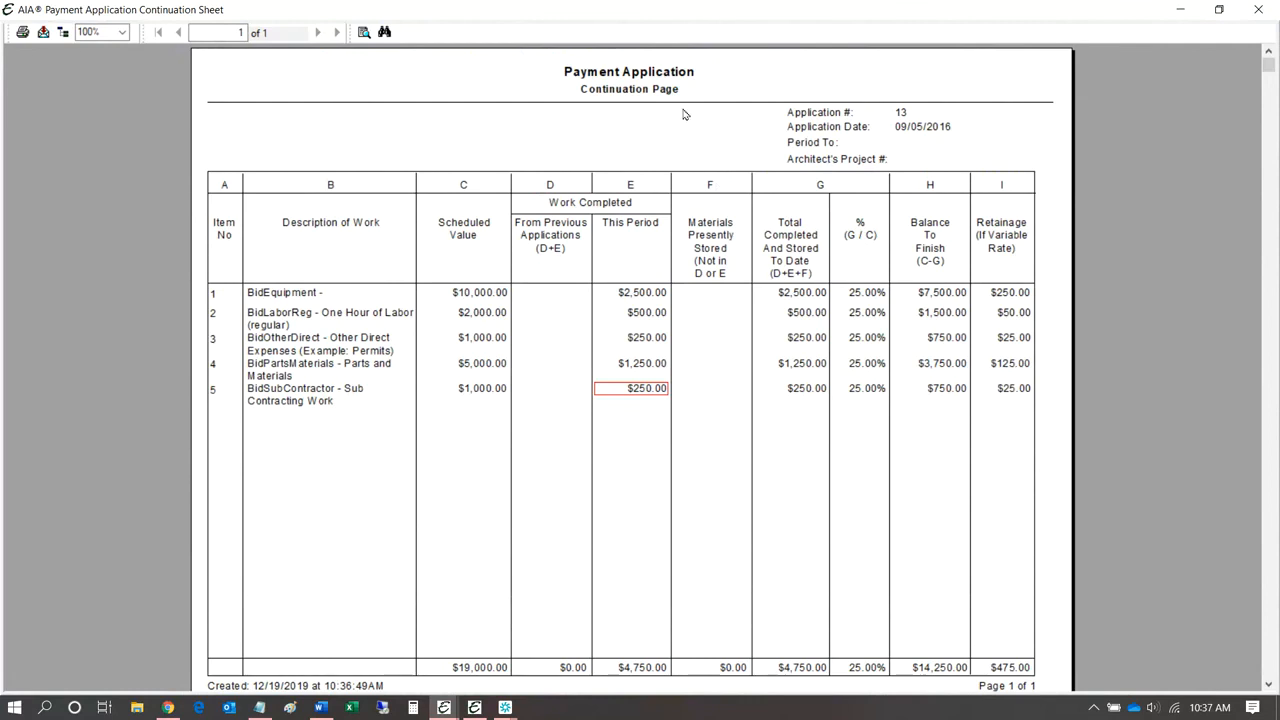
{"action": "left_click", "coordinate": [632, 72]}
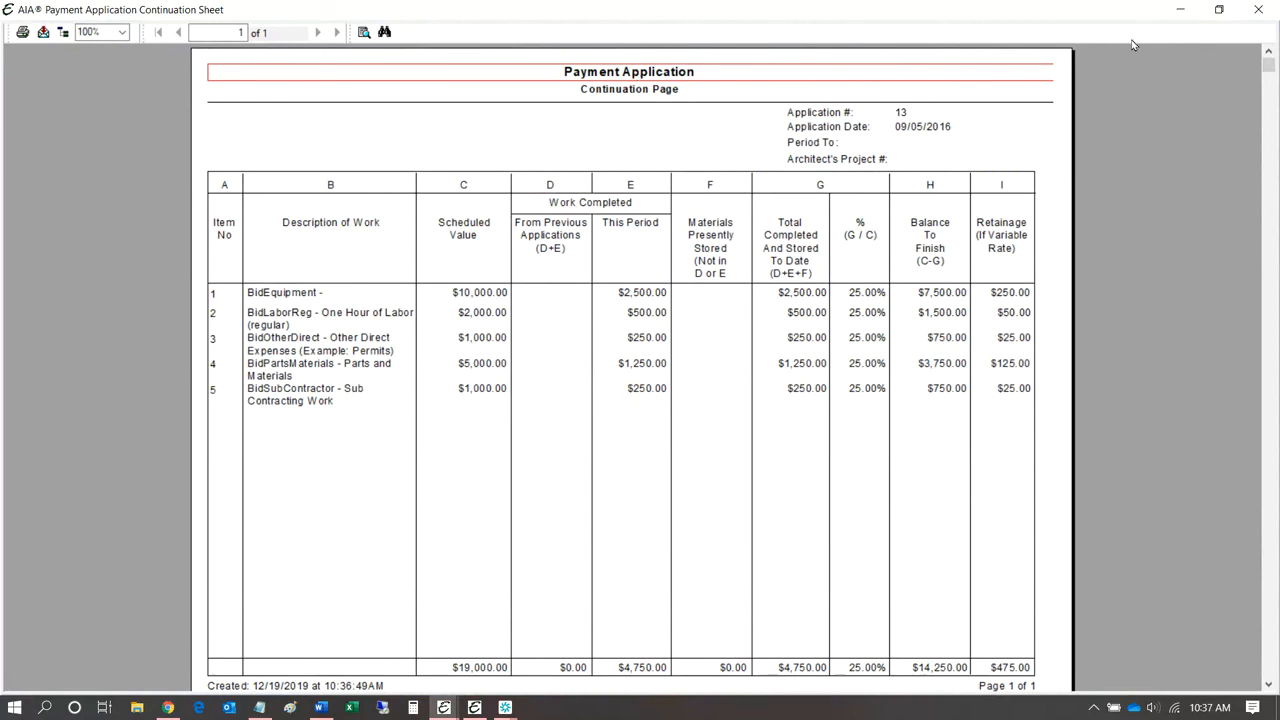
{"action": "left_click", "coordinate": [1260, 11]}
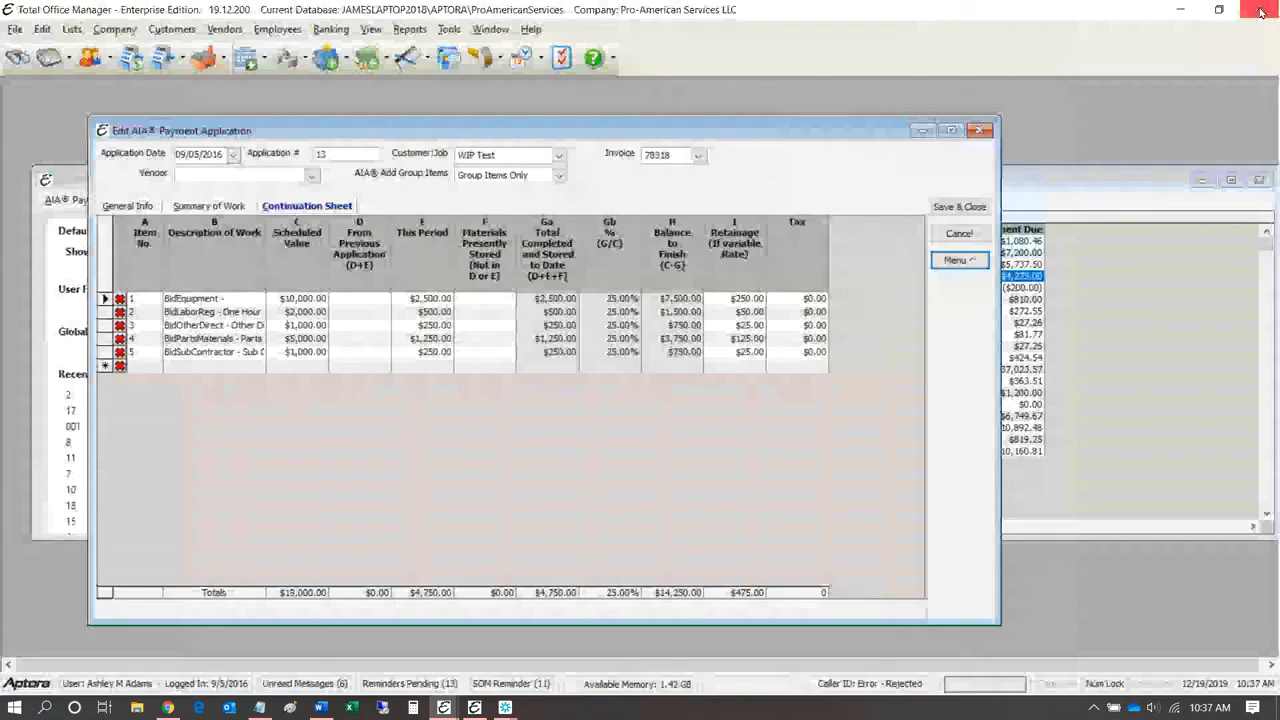
{"action": "left_click", "coordinate": [214, 207]}
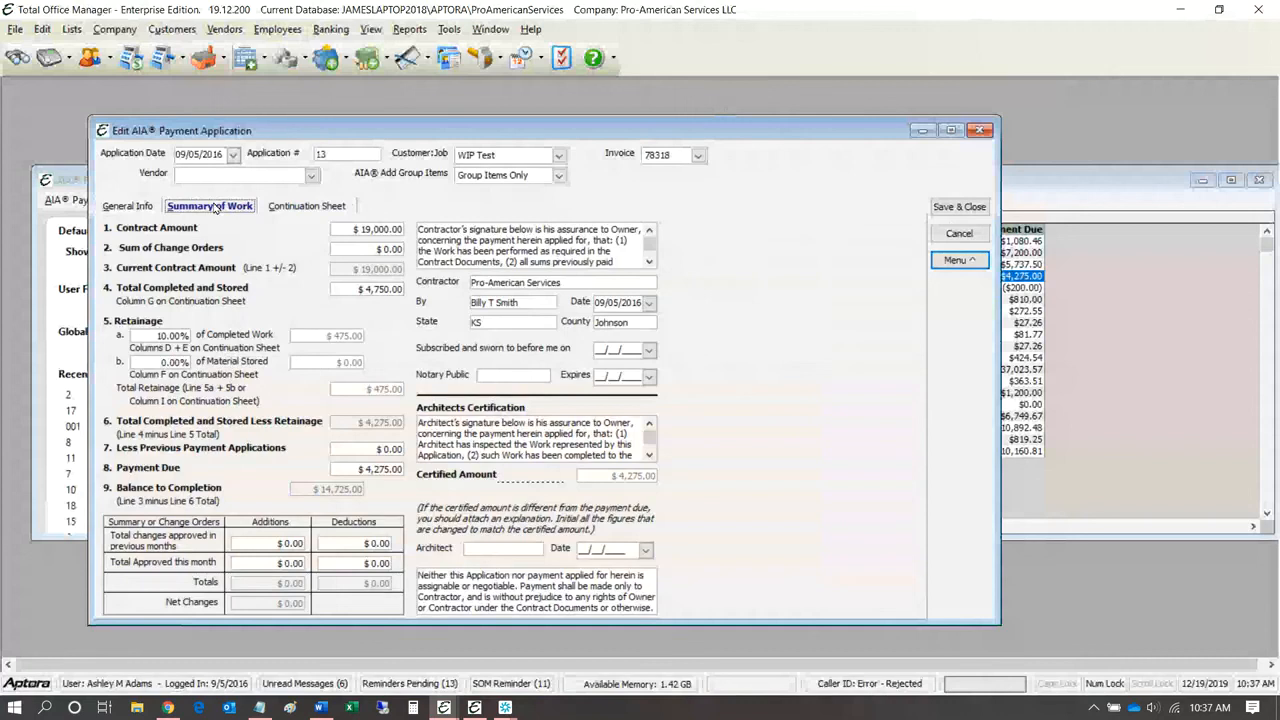
Step: Bring back the Payment Application preview, examine its summary and Architects Certification sections, and close it
{"action": "mouse_move", "coordinate": [441, 712]}
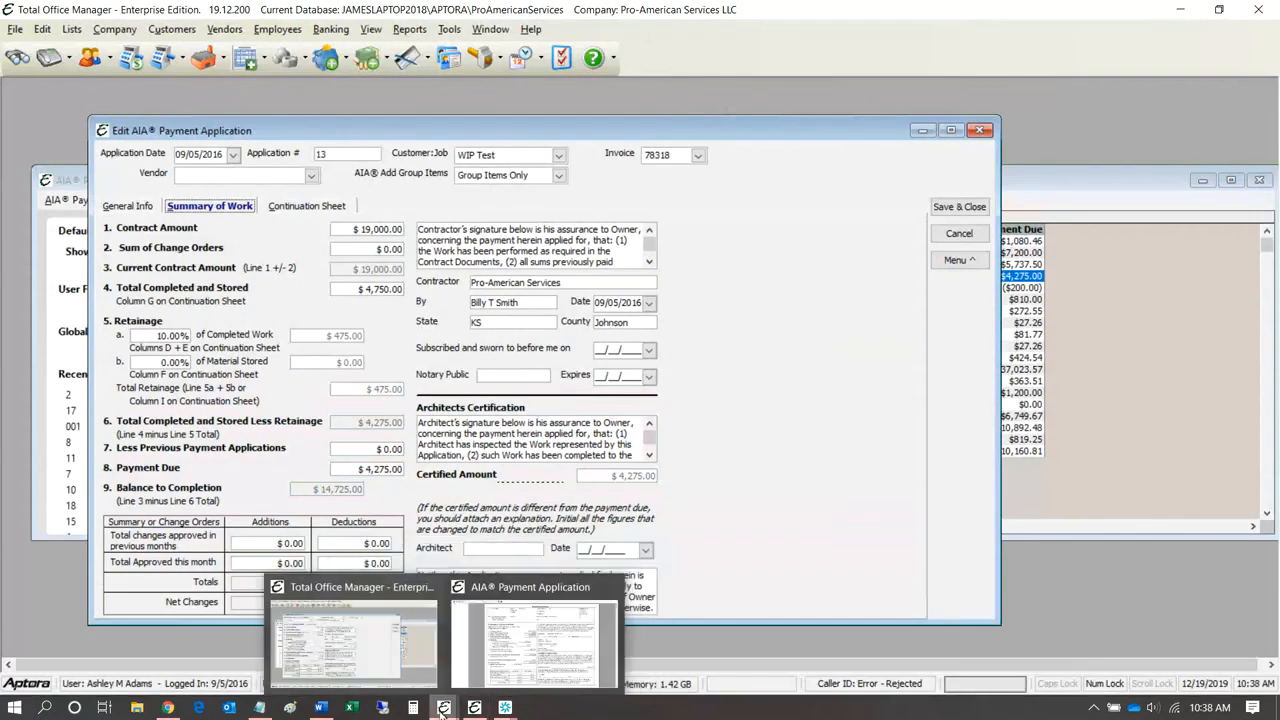
{"action": "left_click", "coordinate": [534, 630]}
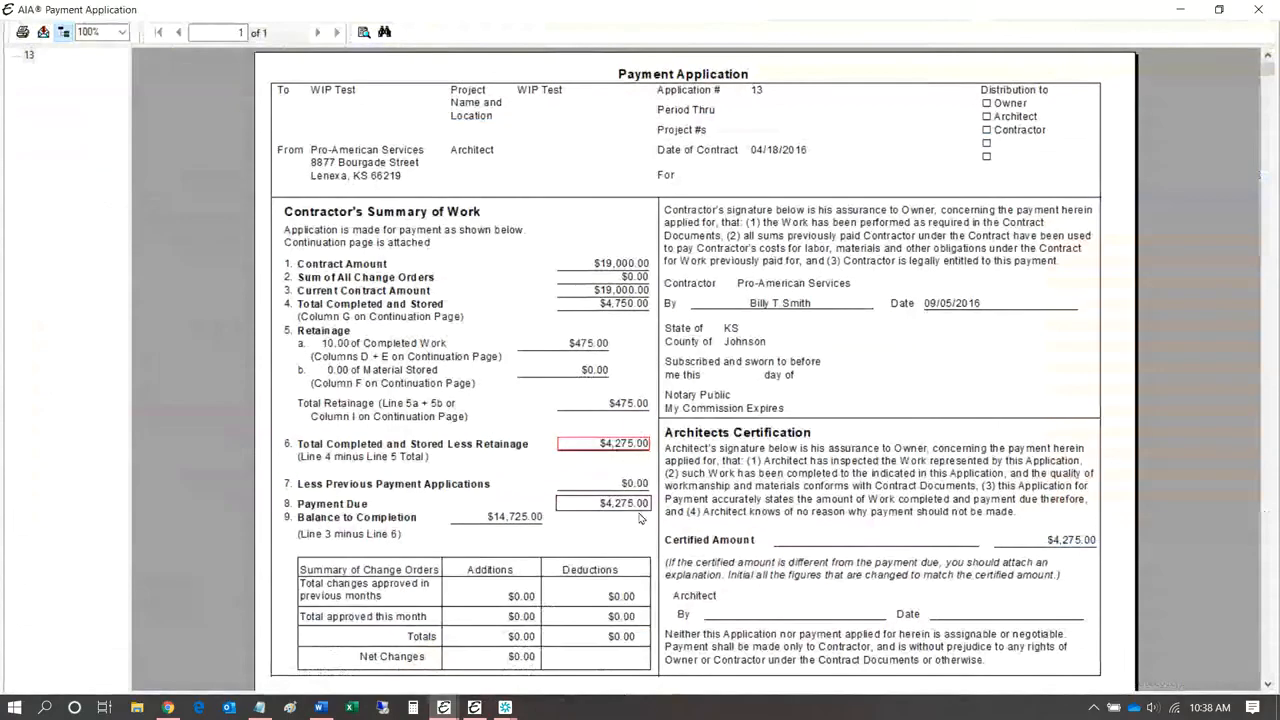
{"action": "scroll", "coordinate": [853, 390], "scroll_direction": "down", "scroll_amount": 2}
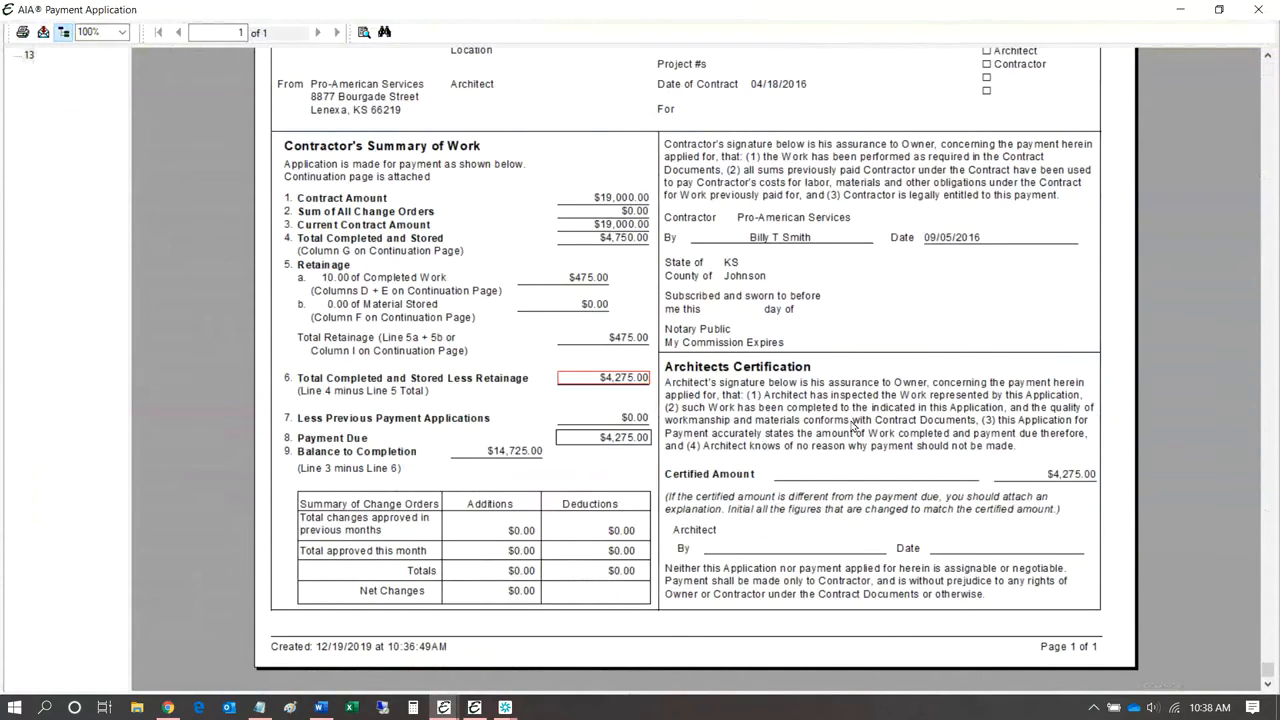
{"action": "scroll", "coordinate": [855, 425], "scroll_direction": "up", "scroll_amount": 2}
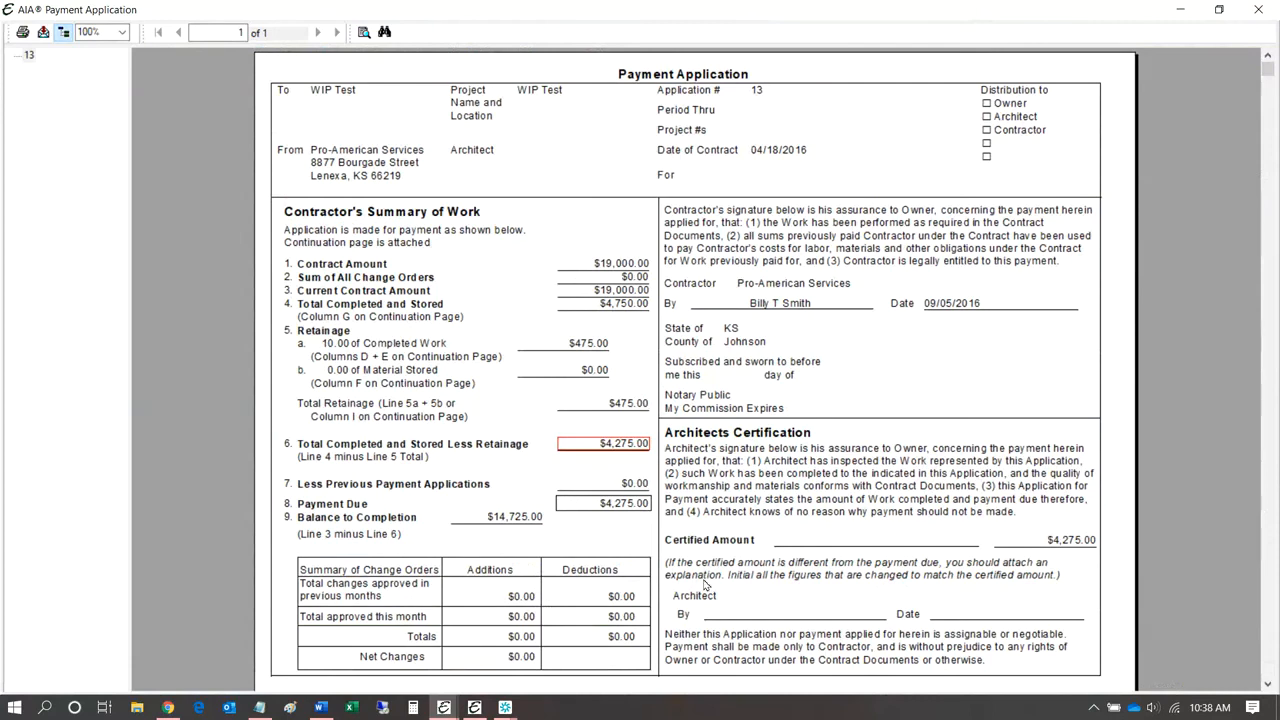
{"action": "scroll", "coordinate": [705, 585], "scroll_direction": "down", "scroll_amount": 1}
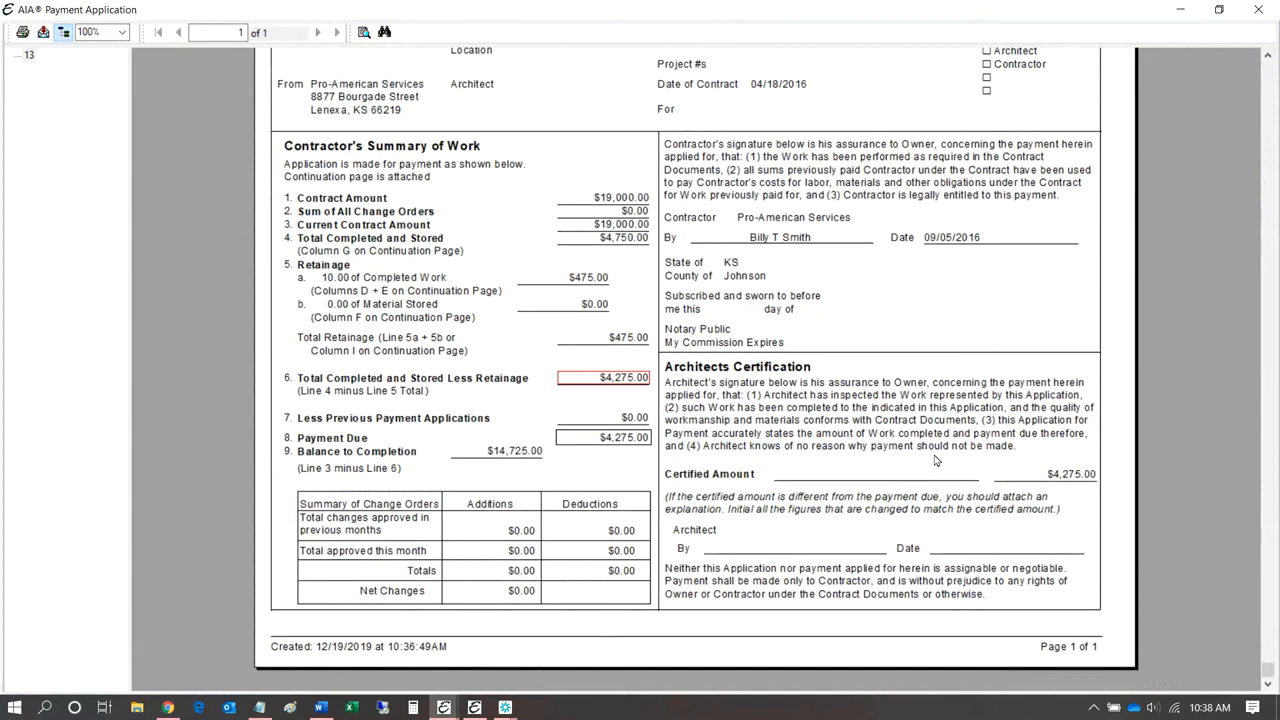
{"action": "scroll", "coordinate": [970, 474], "scroll_direction": "up", "scroll_amount": 1}
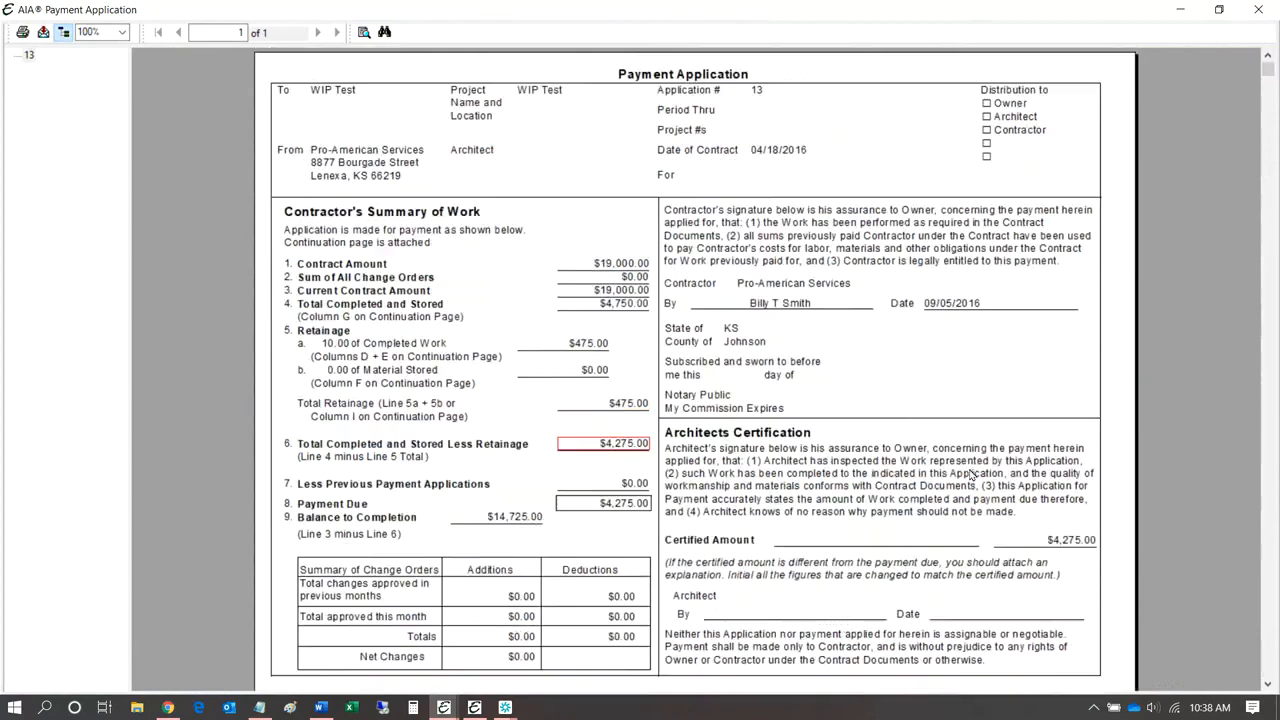
{"action": "scroll", "coordinate": [970, 474], "scroll_direction": "down", "scroll_amount": 1}
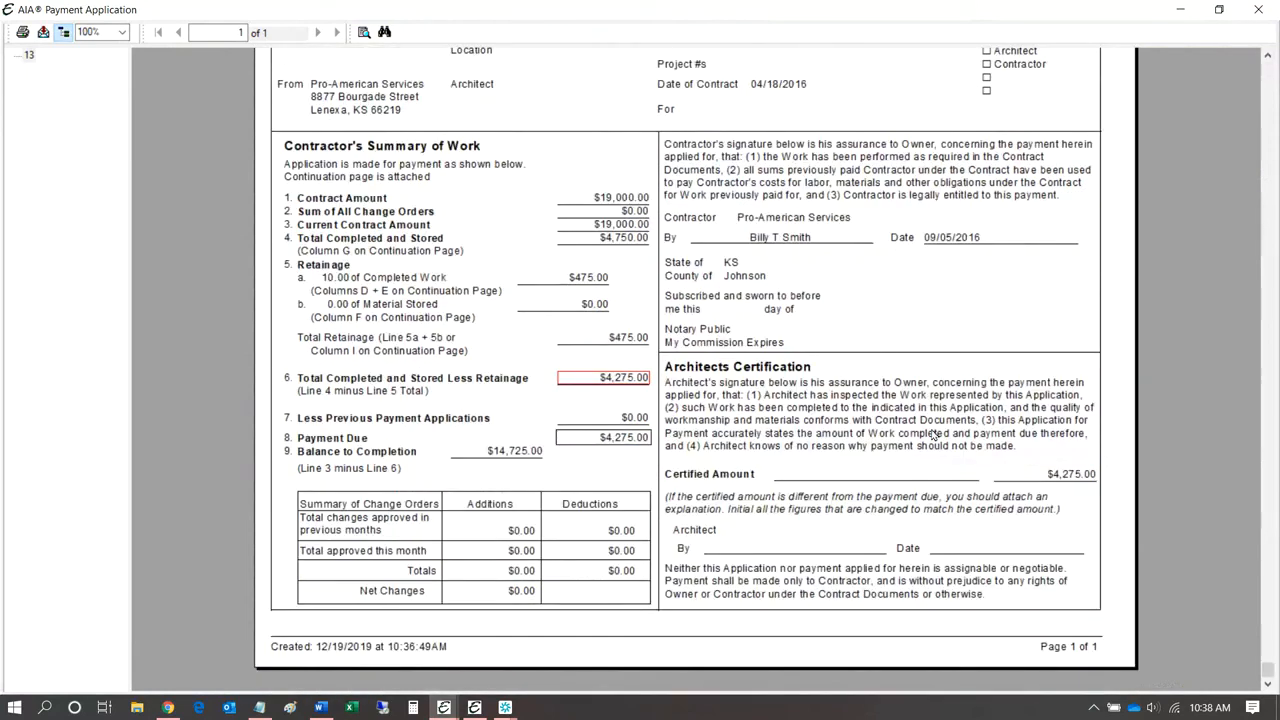
{"action": "scroll", "coordinate": [934, 436], "scroll_direction": "up", "scroll_amount": 1}
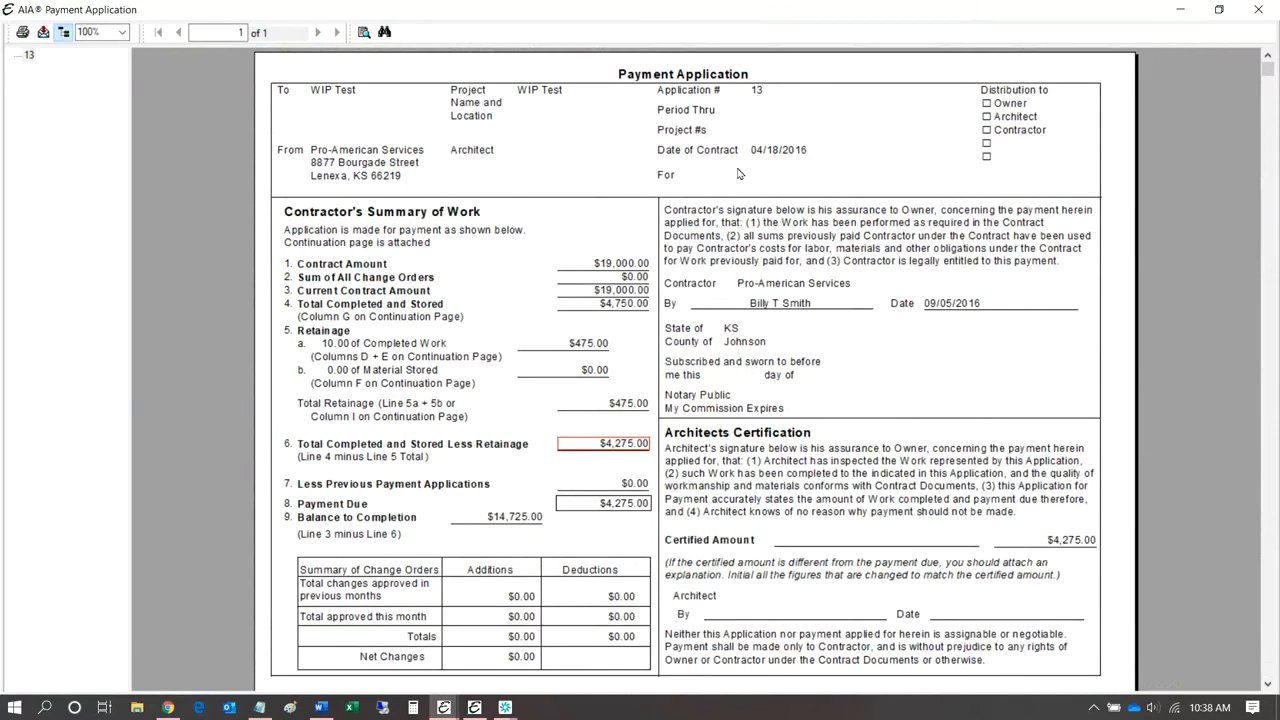
{"action": "left_click", "coordinate": [1259, 10]}
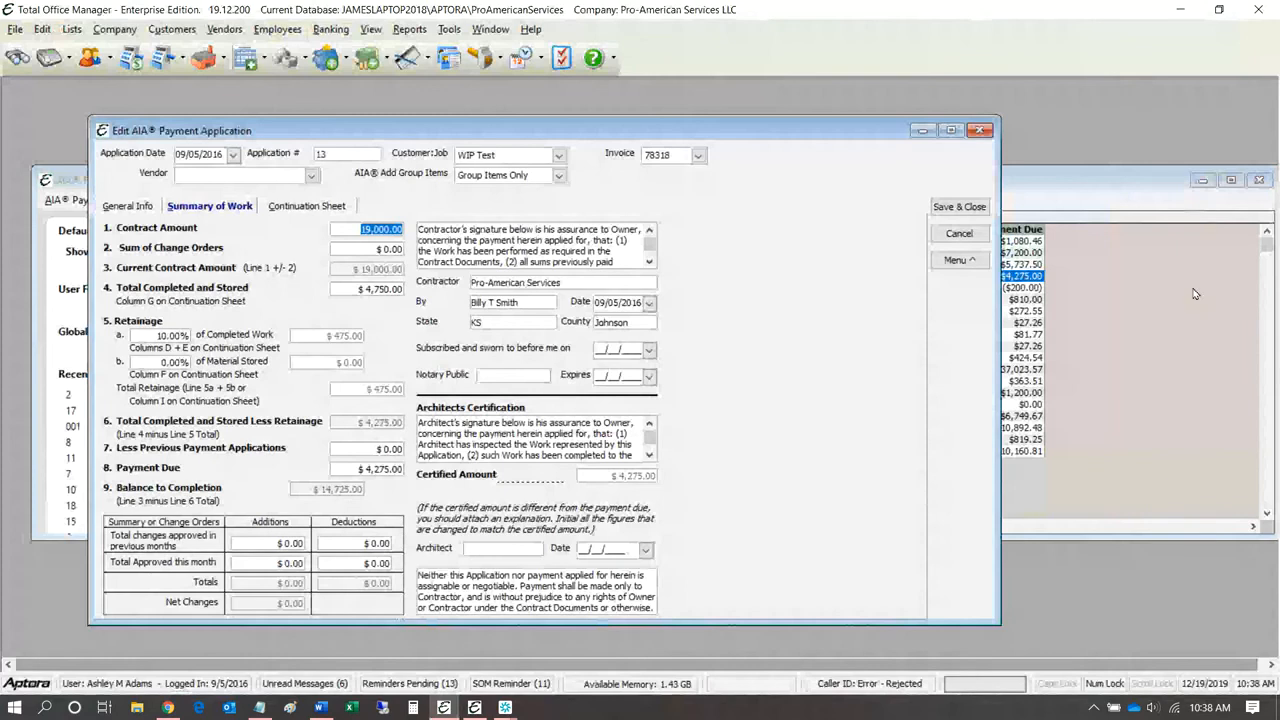
Step: Check the AIA entry in the Premium Features activation list, and close the list
{"action": "left_click", "coordinate": [529, 31]}
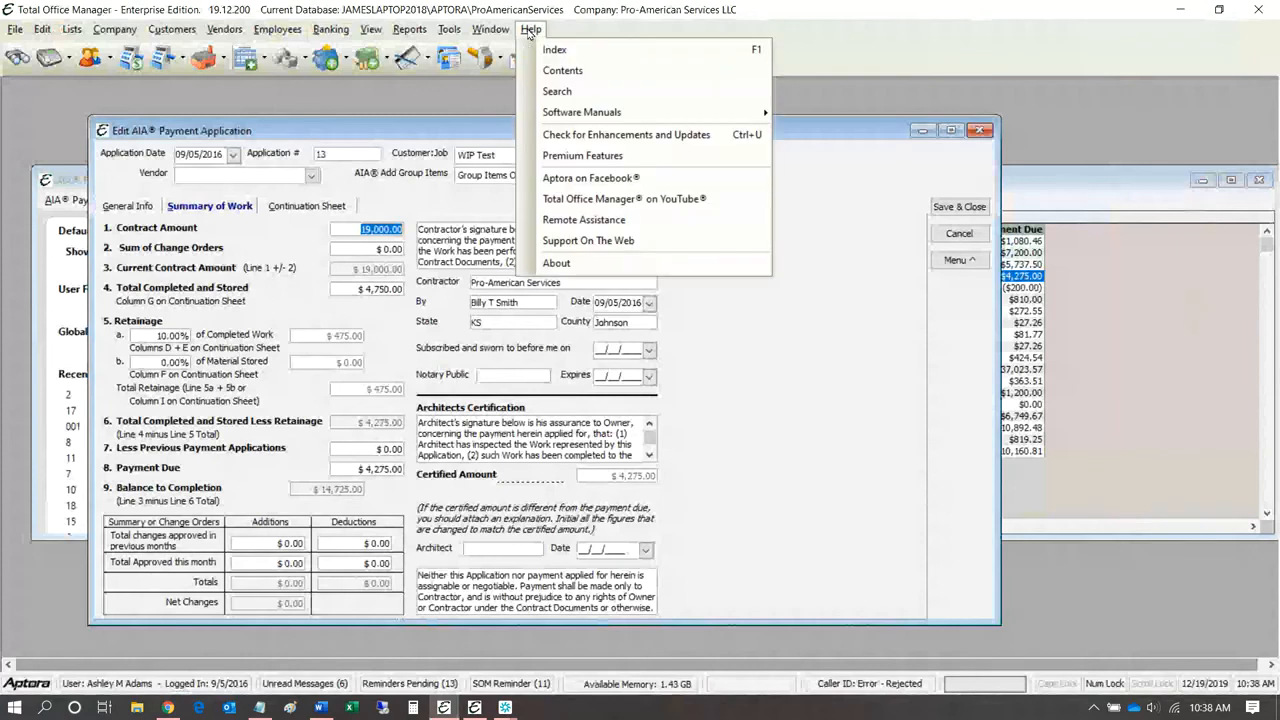
{"action": "left_click", "coordinate": [618, 152]}
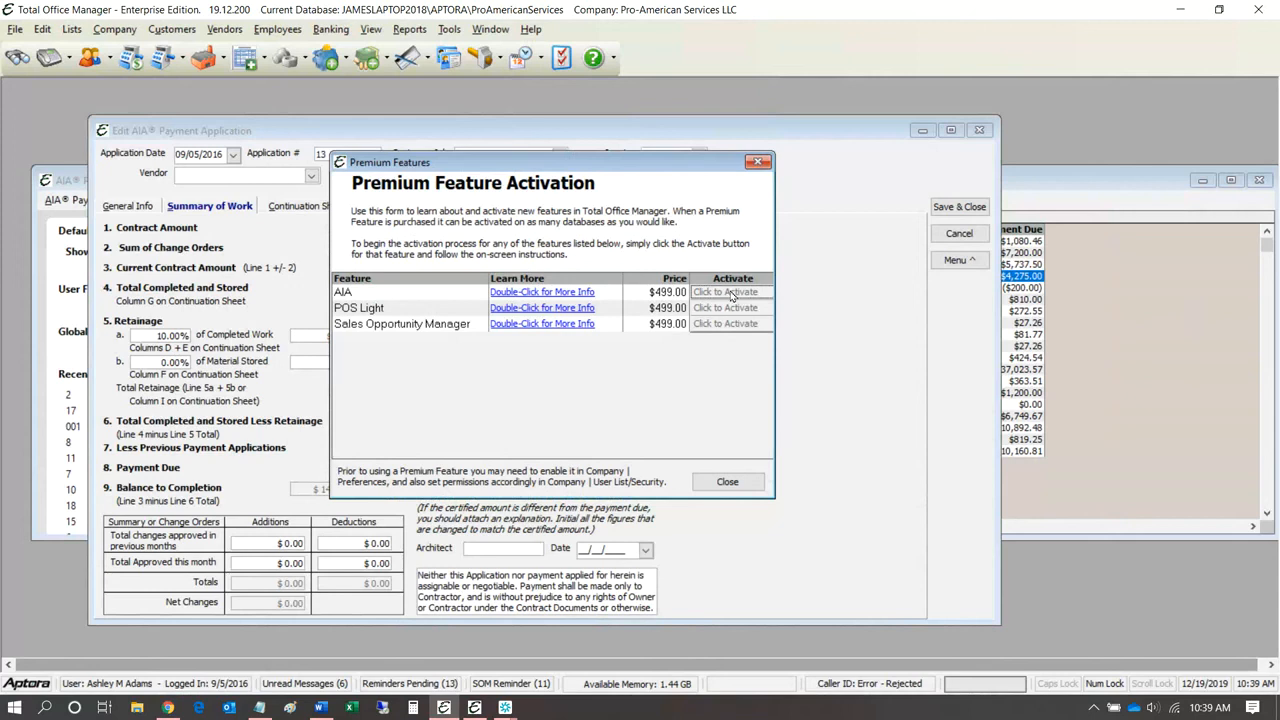
{"action": "left_click", "coordinate": [758, 162]}
Step: Look through the company-wide preferences for Checking, Company and Sales/Invoices/Estimates
{"action": "left_click", "coordinate": [563, 58]}
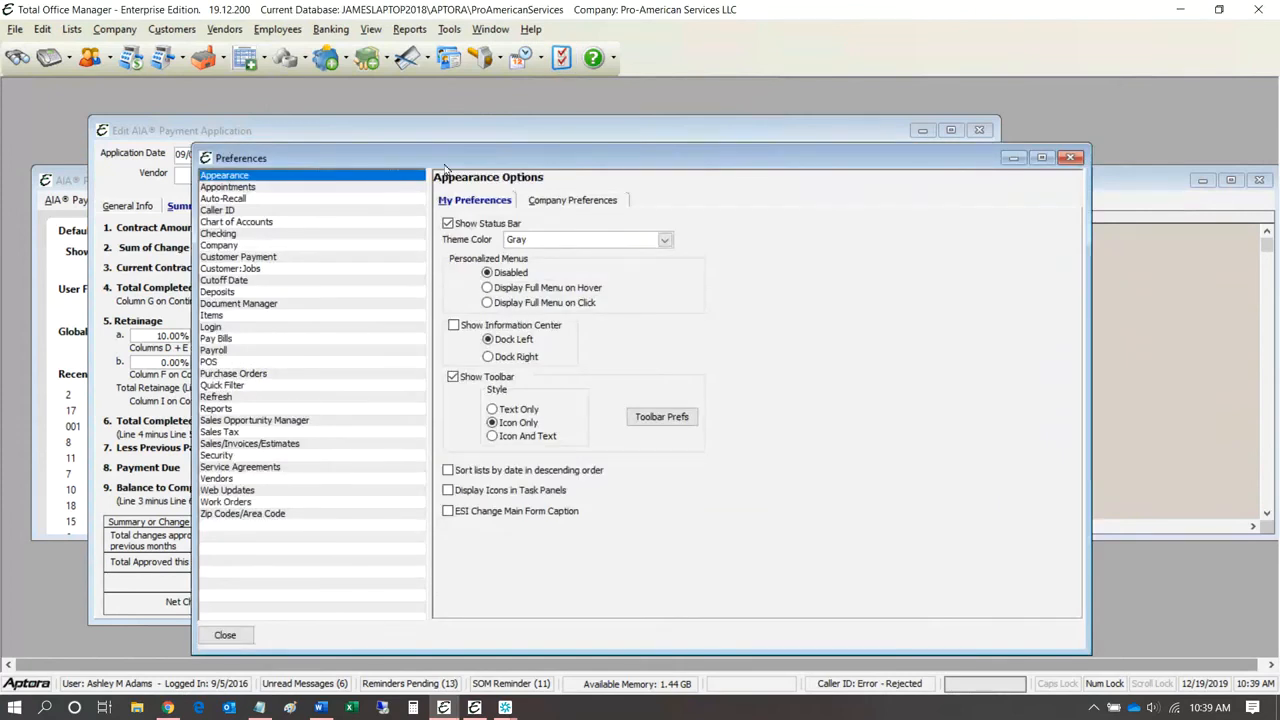
{"action": "left_click", "coordinate": [229, 233]}
{"action": "left_click", "coordinate": [574, 200]}
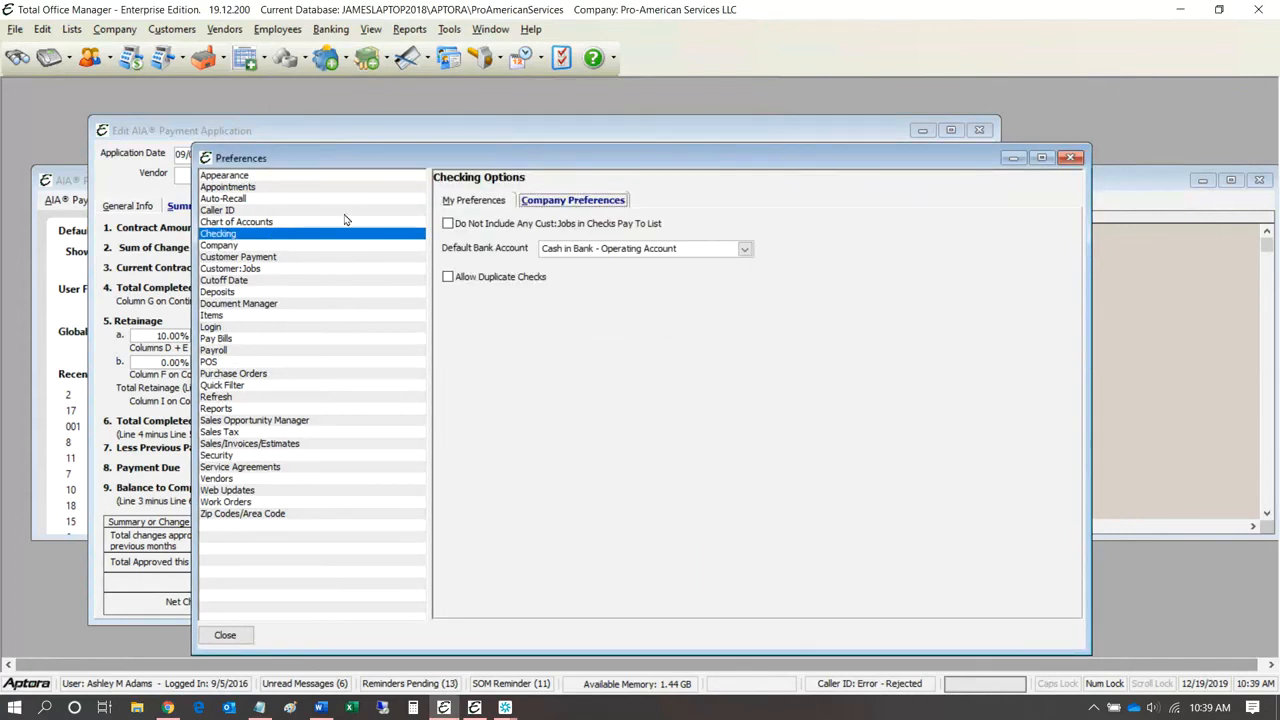
{"action": "left_click", "coordinate": [222, 246]}
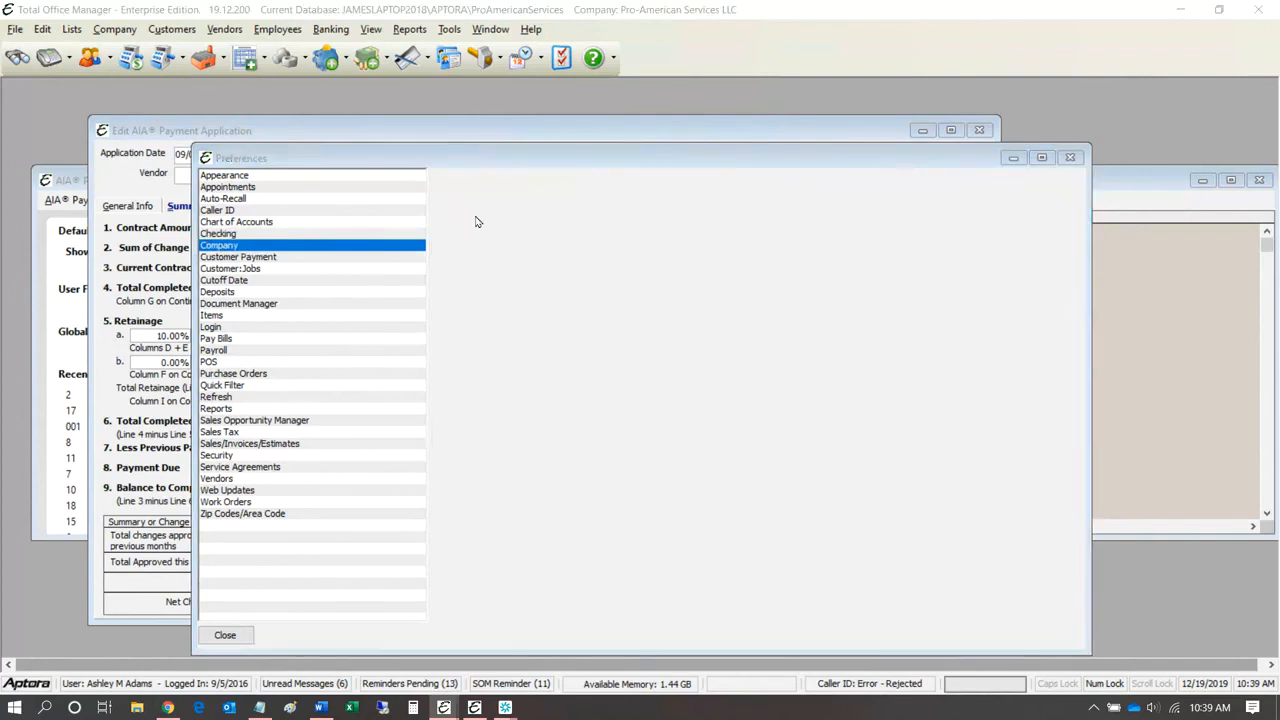
{"action": "left_click", "coordinate": [555, 201]}
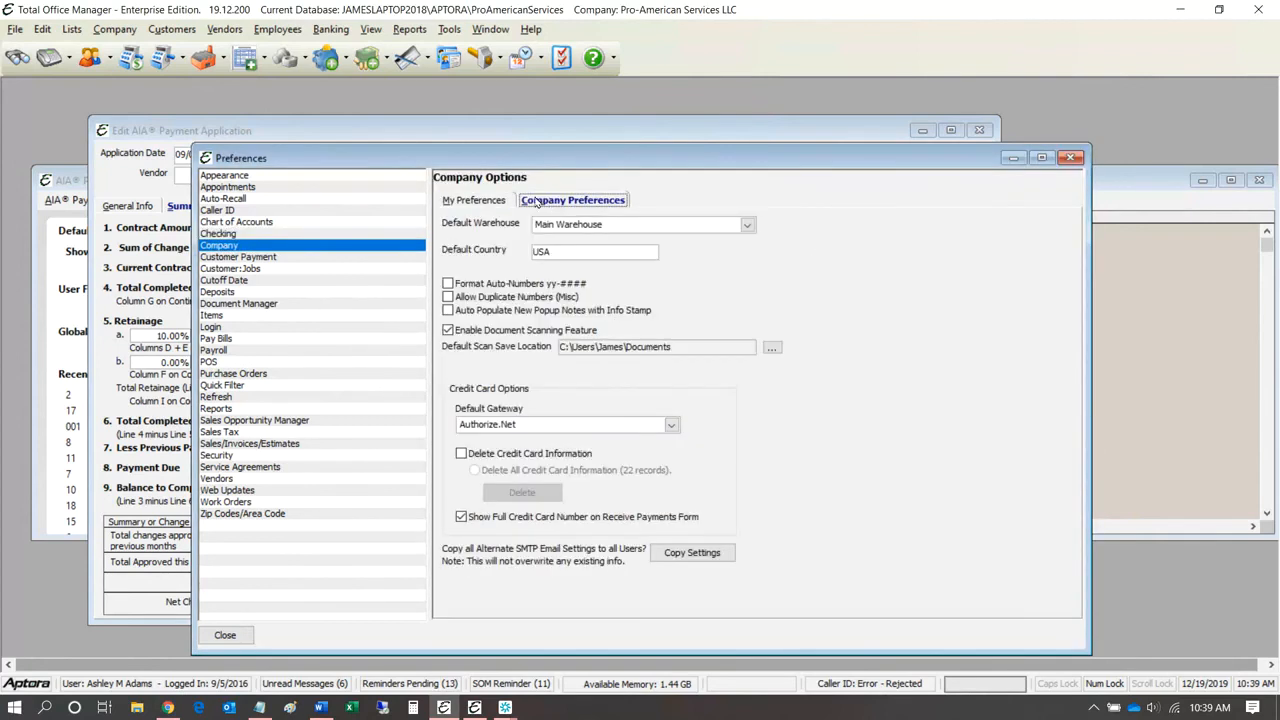
{"action": "left_click", "coordinate": [270, 444]}
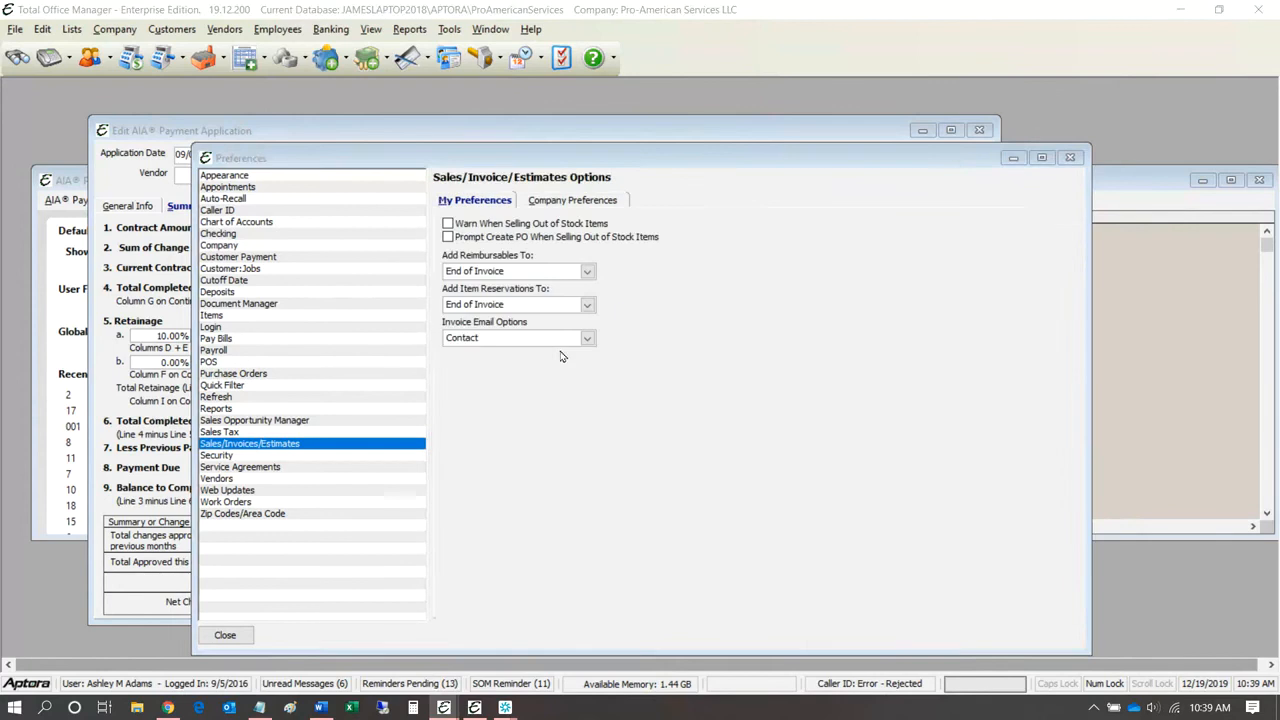
{"action": "left_click", "coordinate": [601, 201]}
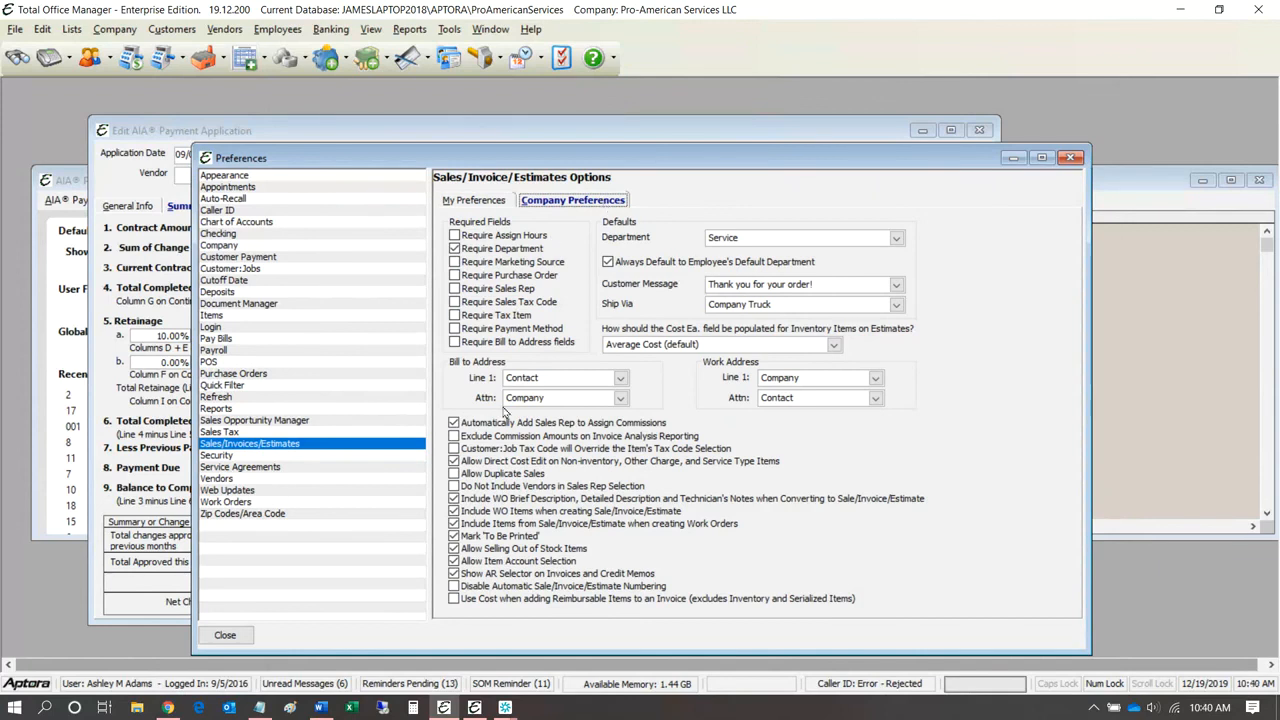
Step: Close the preferences, payment application 13 and the AIA Payment Application List
{"action": "left_click", "coordinate": [1070, 158]}
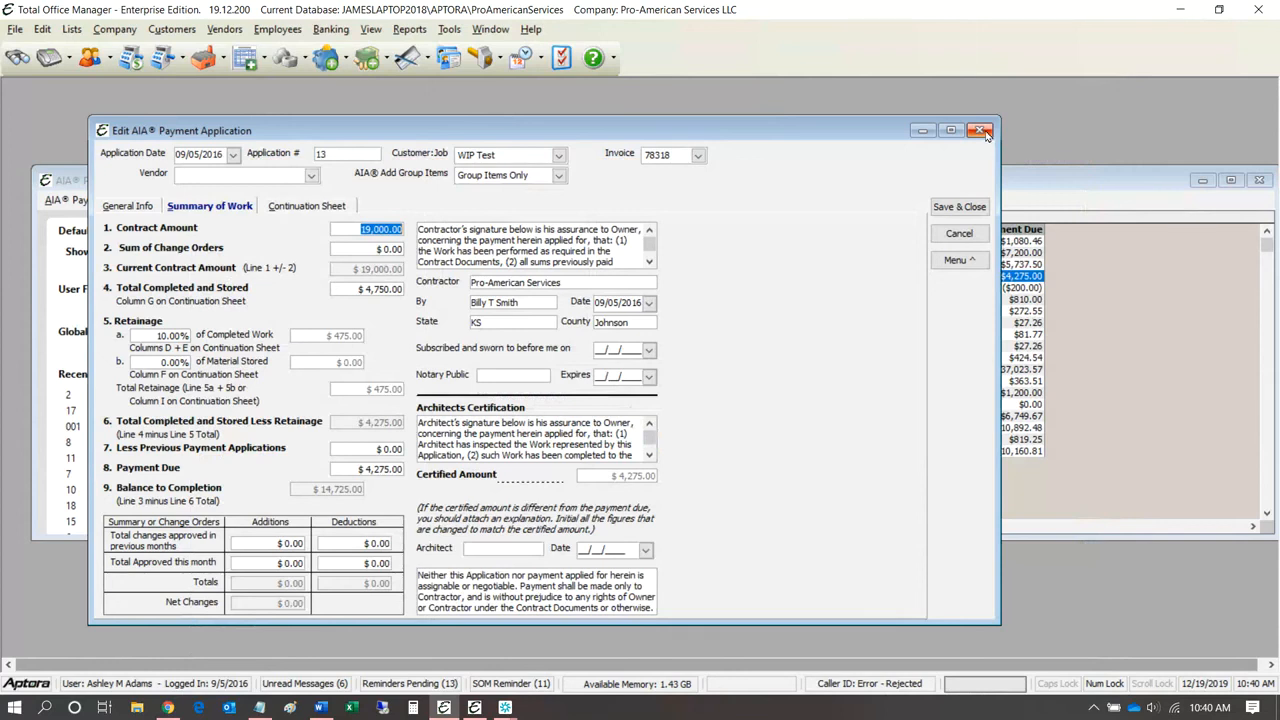
{"action": "left_click", "coordinate": [985, 133]}
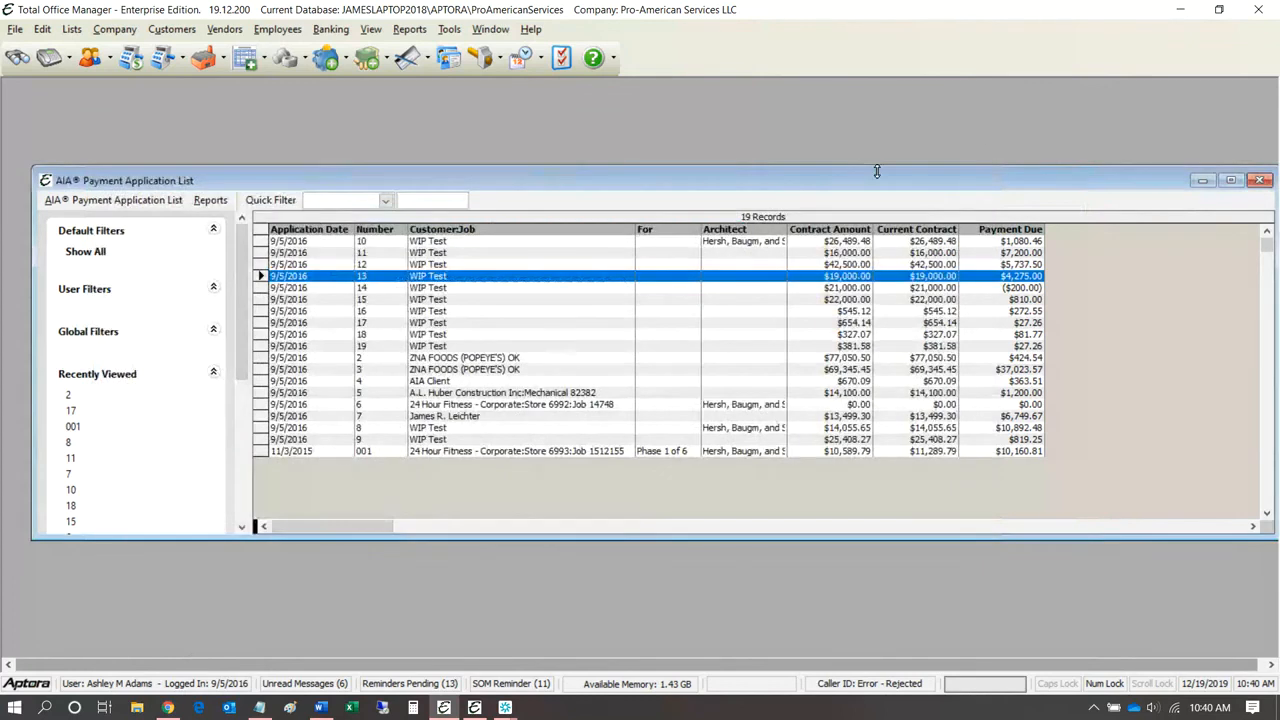
{"action": "left_click", "coordinate": [1259, 181]}
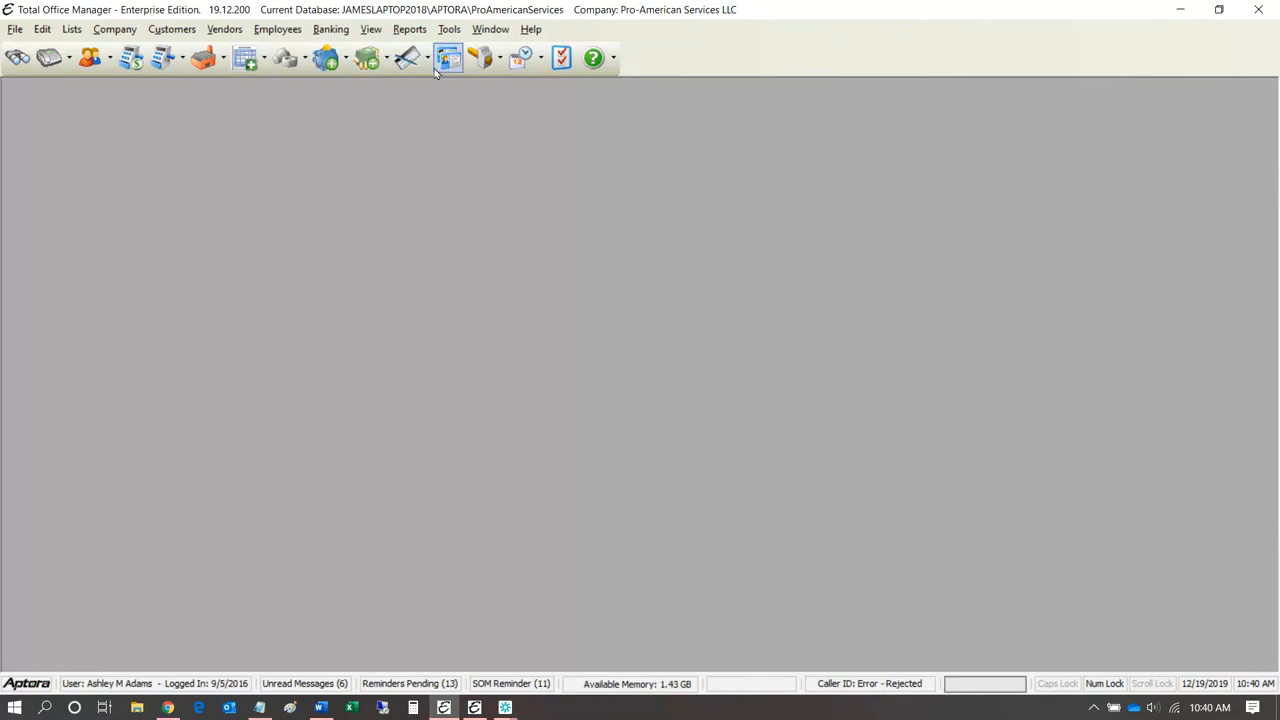
Step: Preview the Progress Billing - Estimates vs. Billed job report with its preset filters, and maximize the preview
{"action": "left_click", "coordinate": [408, 30]}
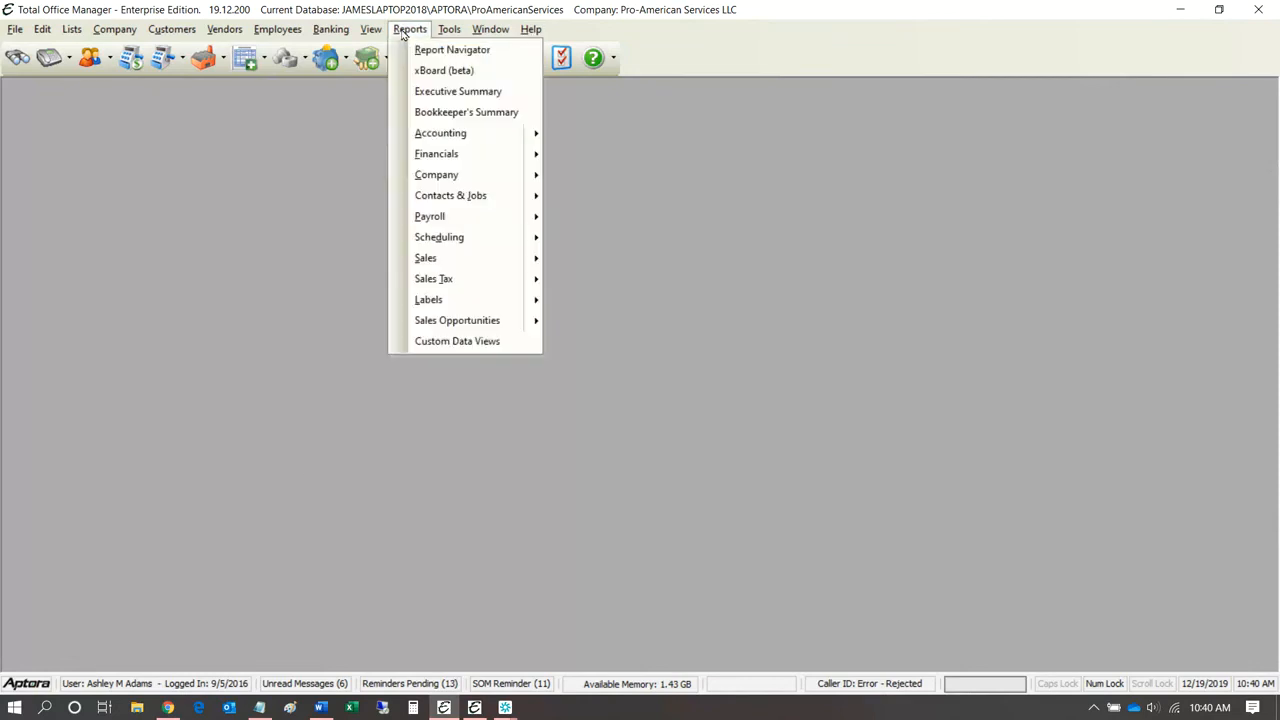
{"action": "mouse_move", "coordinate": [480, 180]}
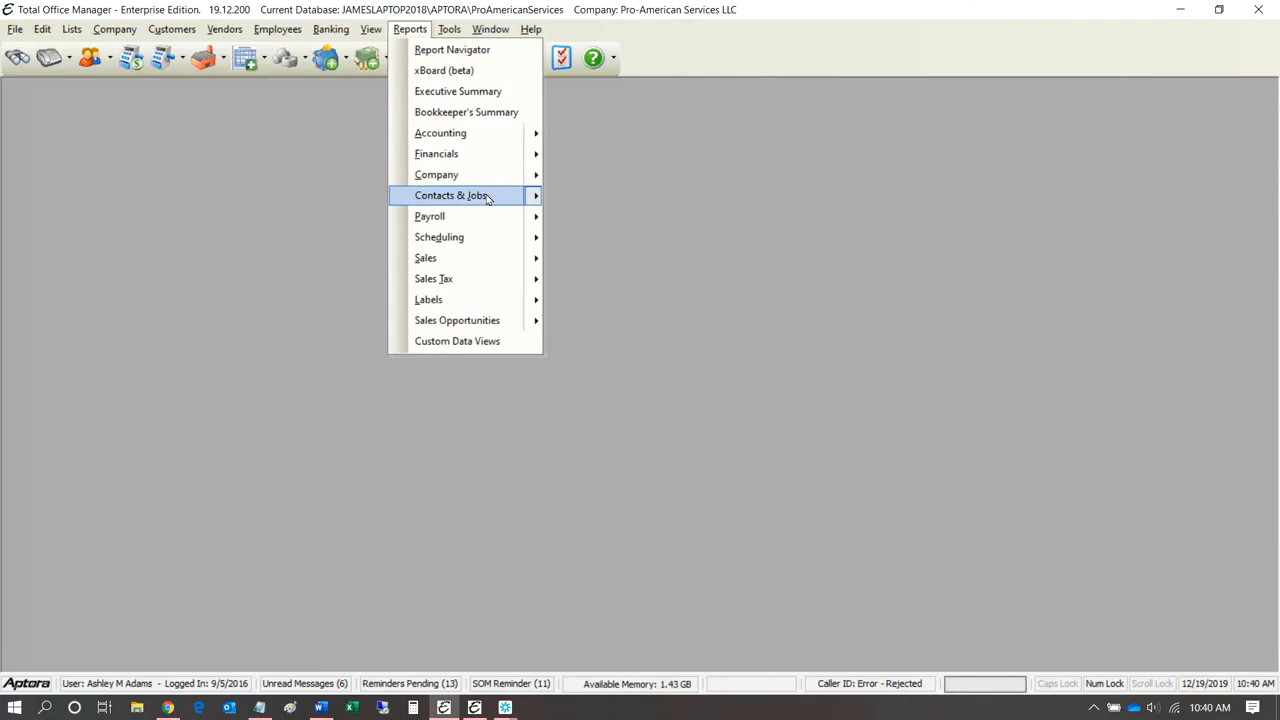
{"action": "mouse_move", "coordinate": [624, 219]}
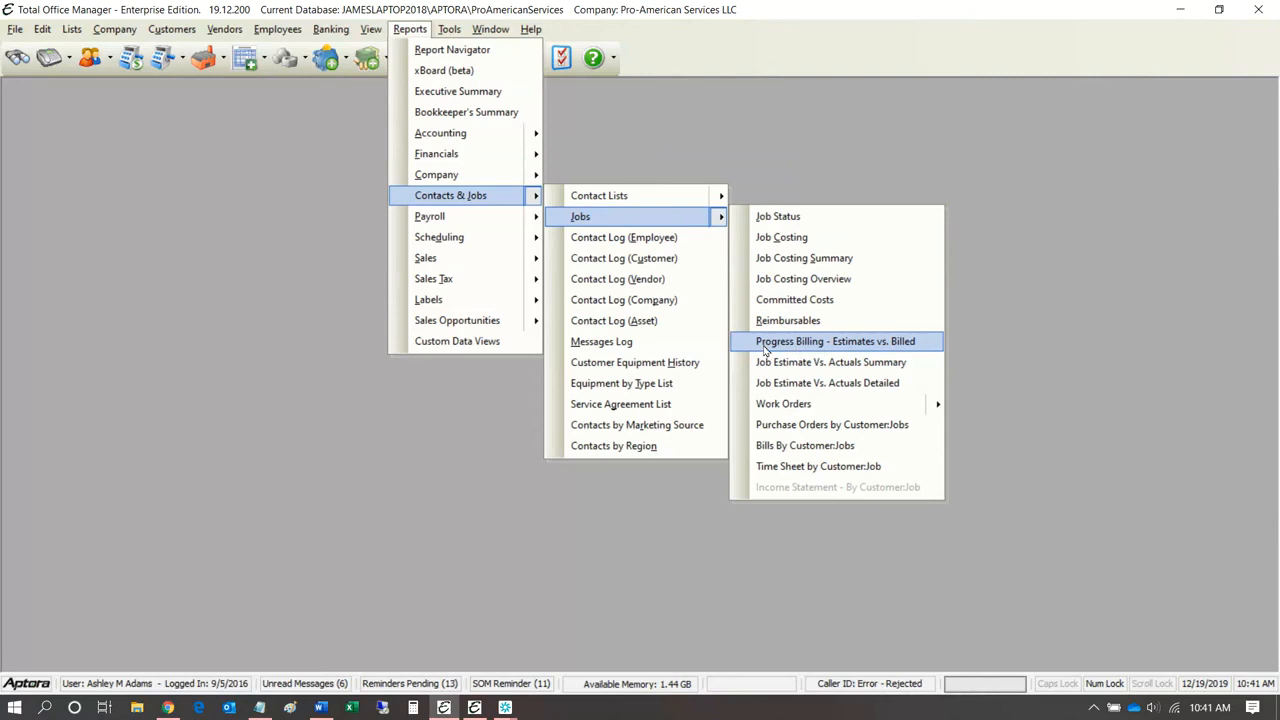
{"action": "left_click", "coordinate": [912, 345]}
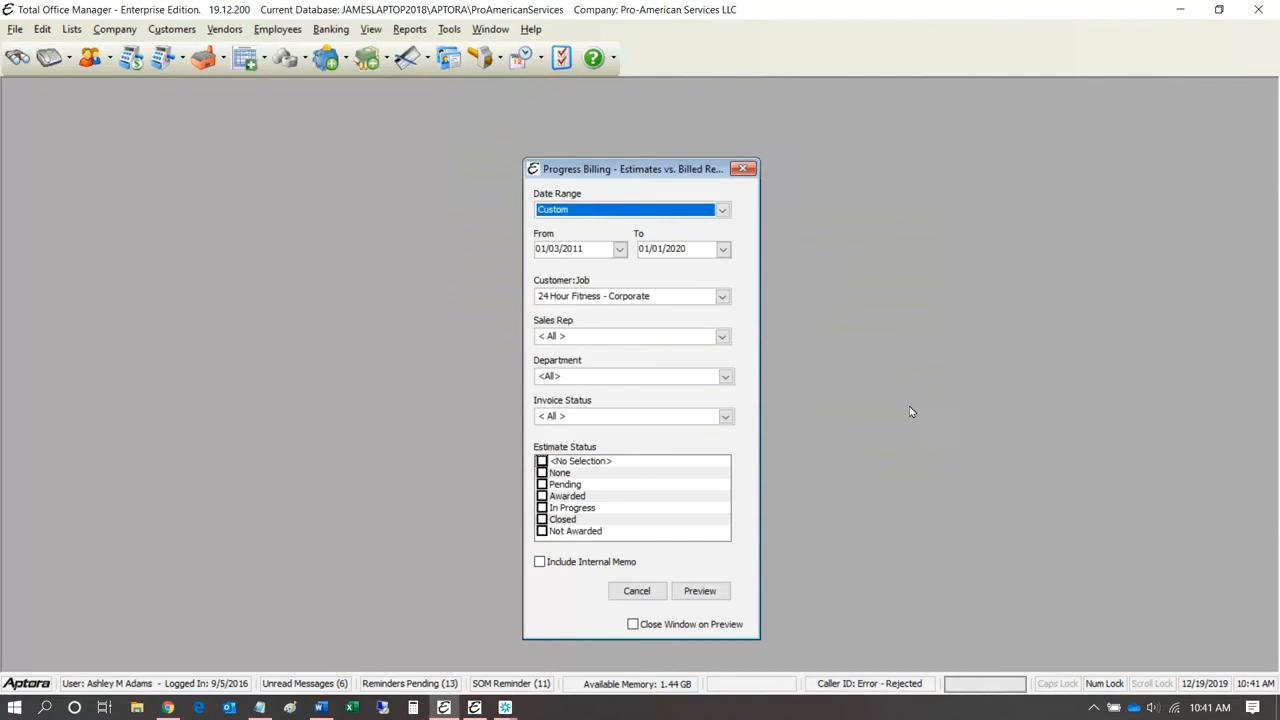
{"action": "left_click", "coordinate": [700, 591]}
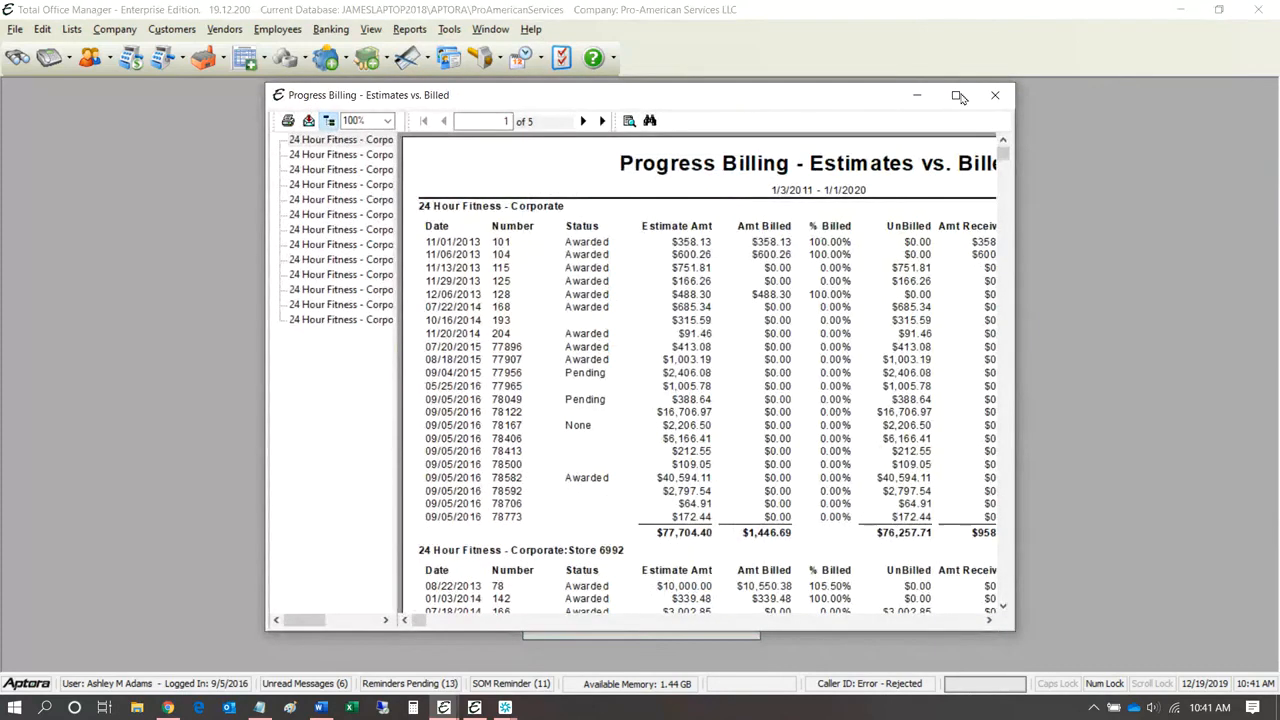
{"action": "left_click", "coordinate": [954, 97]}
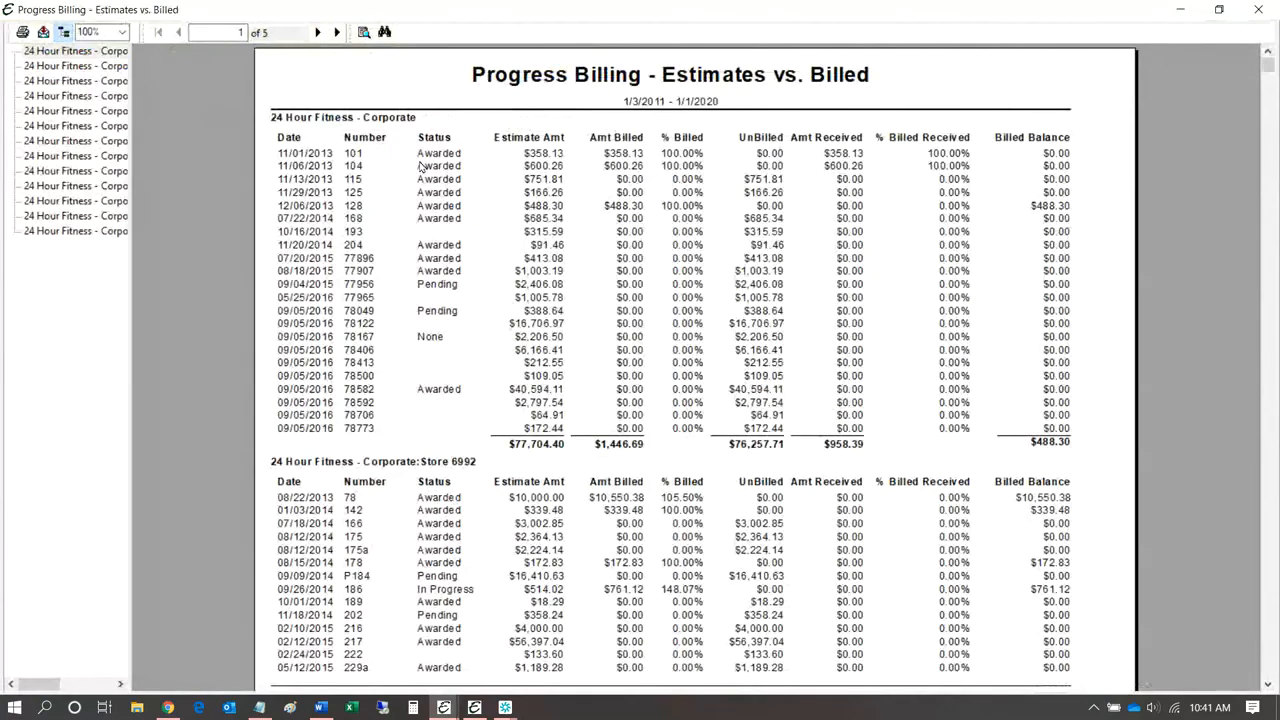
Step: Examine the estimate amount, amount billed and percent billed for estimate 101, and close the report preview
{"action": "left_click", "coordinate": [550, 159]}
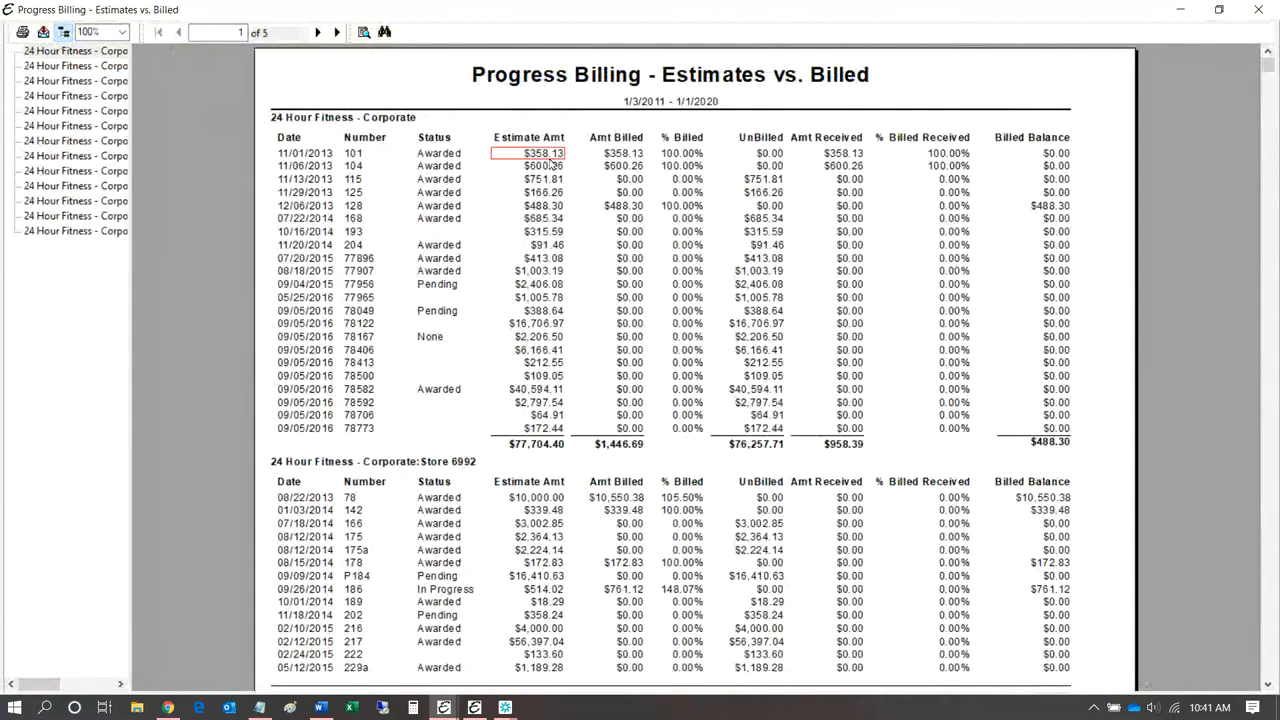
{"action": "left_click", "coordinate": [622, 157]}
{"action": "left_click", "coordinate": [676, 158]}
{"action": "scroll", "coordinate": [917, 250], "scroll_direction": "down", "scroll_amount": 2}
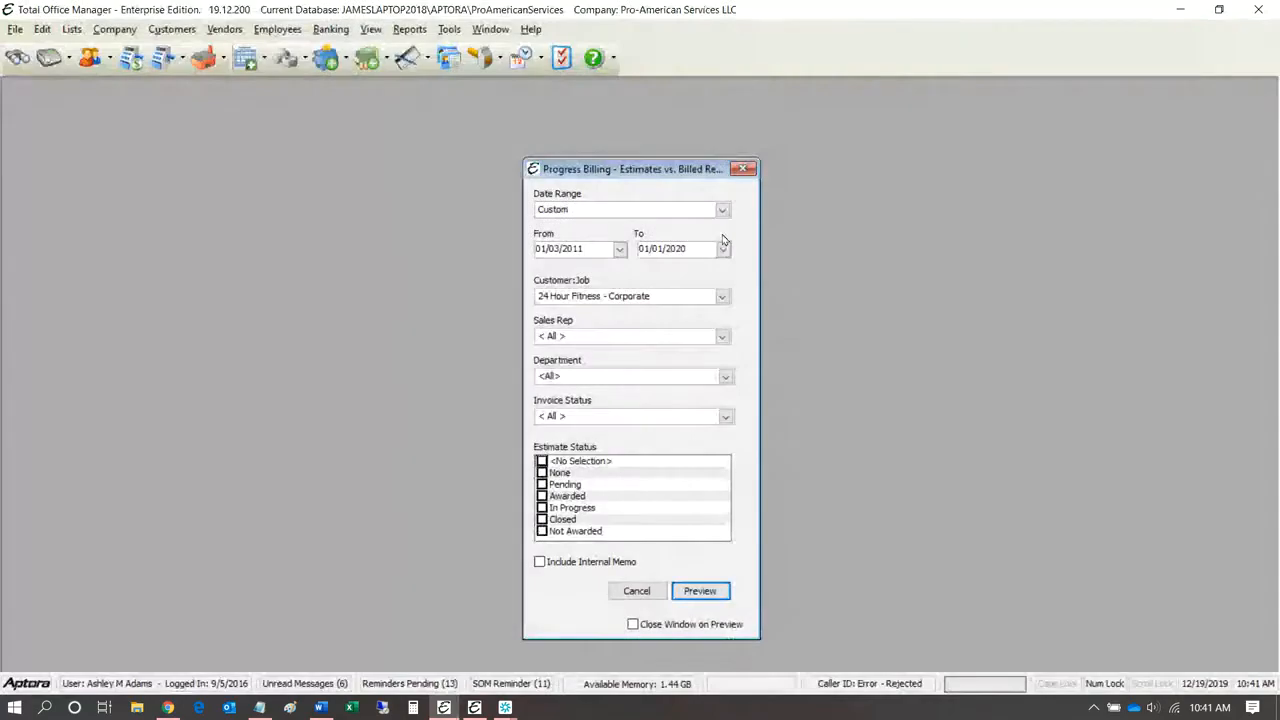
Step: Look through the customers and jobs available for the report's Customer:Job filter, keeping 24 Hour Fitness - Corporate
{"action": "left_click", "coordinate": [722, 296]}
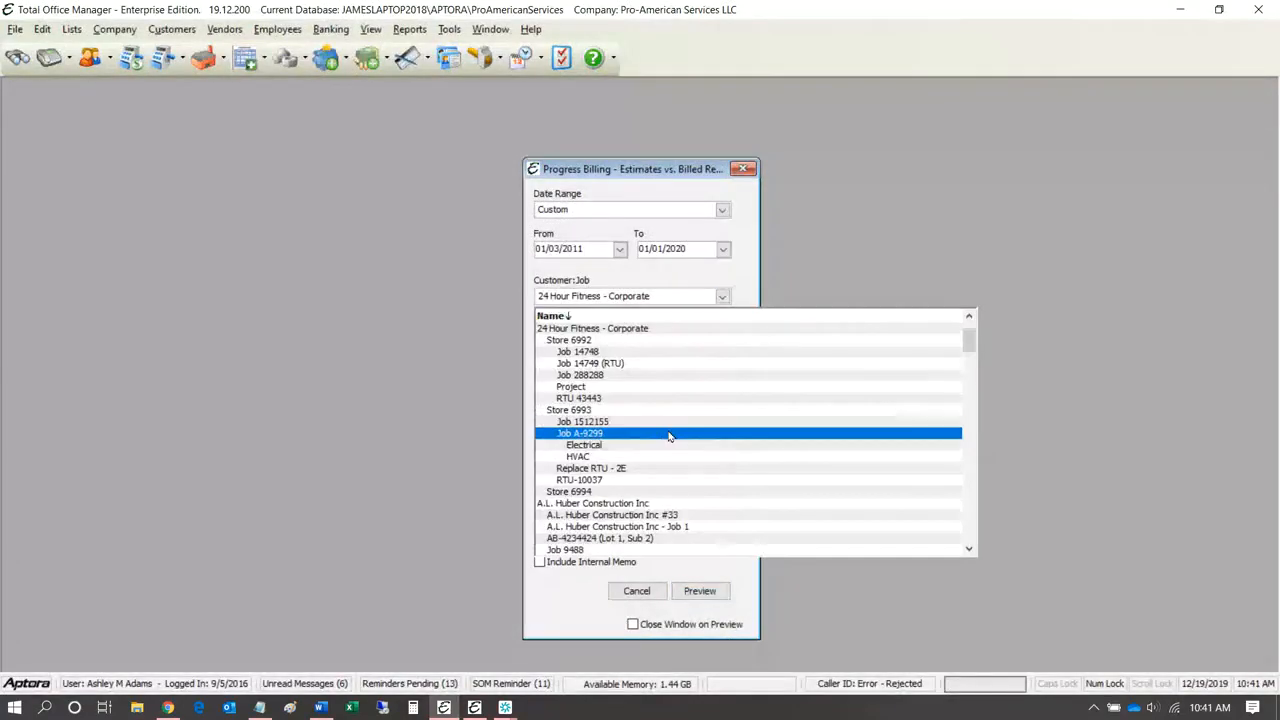
{"action": "scroll", "coordinate": [670, 436], "scroll_direction": "down", "scroll_amount": 5}
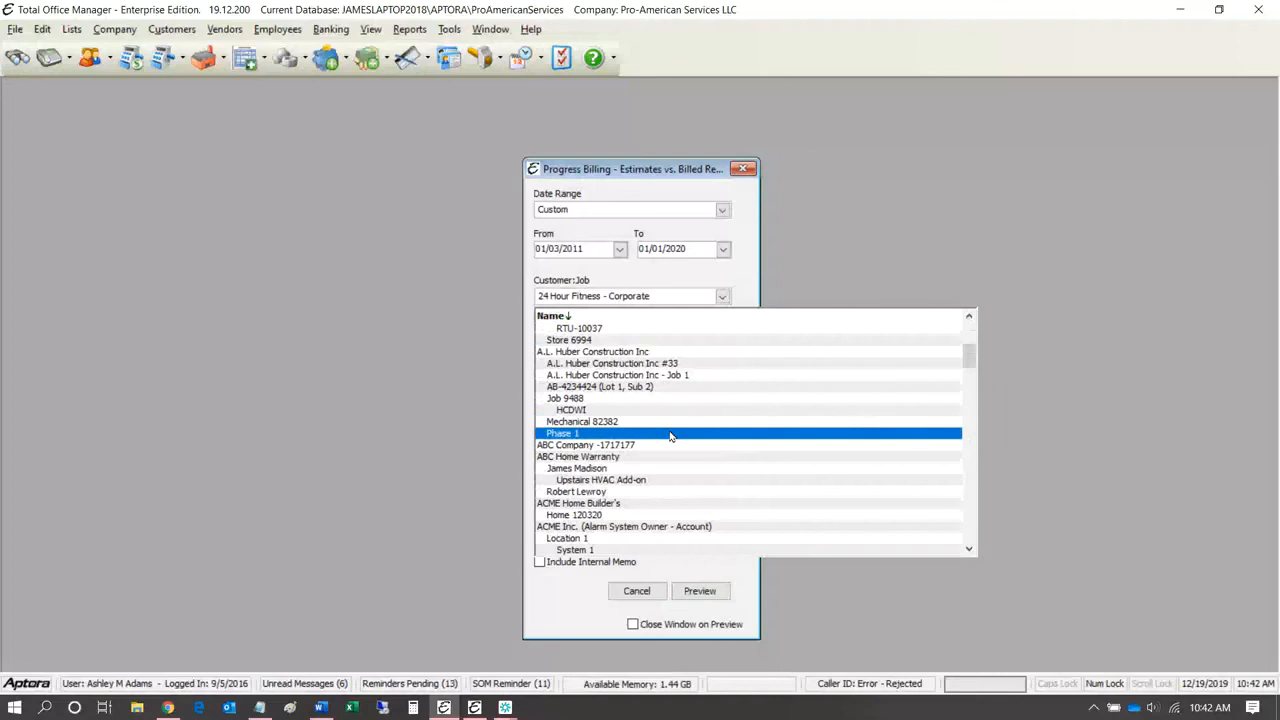
{"action": "scroll", "coordinate": [670, 436], "scroll_direction": "down", "scroll_amount": 8}
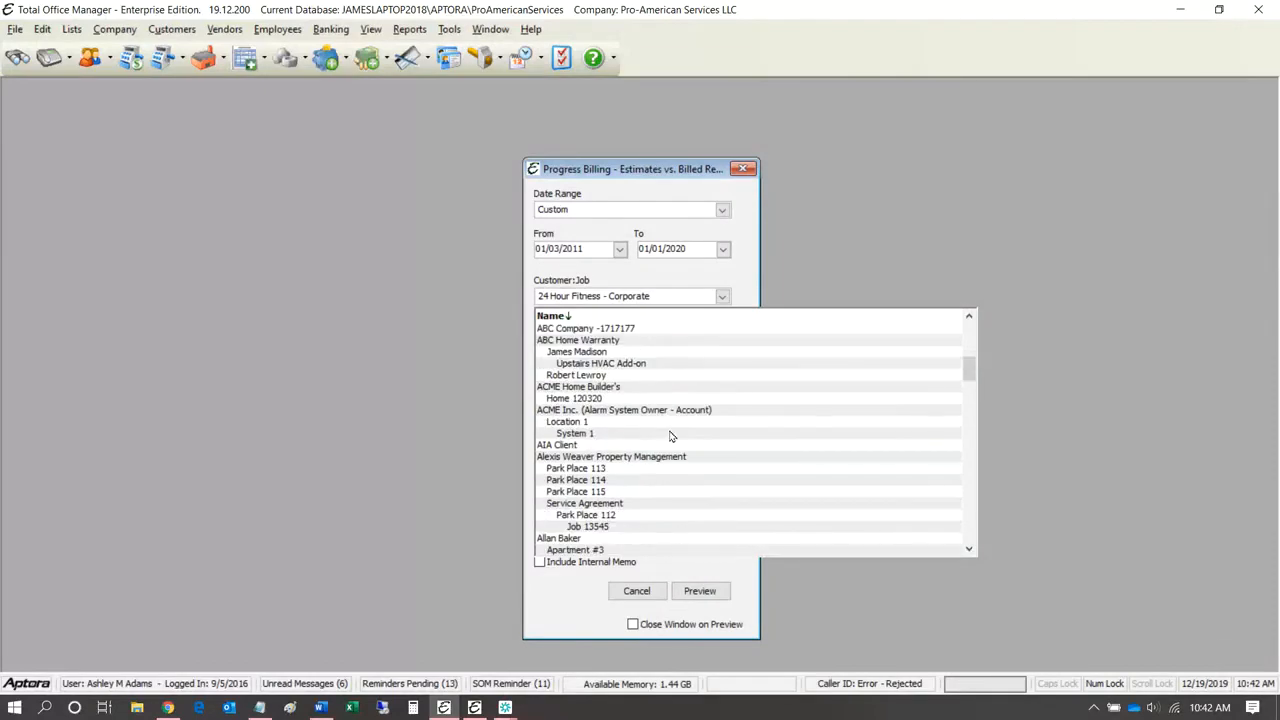
{"action": "scroll", "coordinate": [670, 436], "scroll_direction": "down", "scroll_amount": 3}
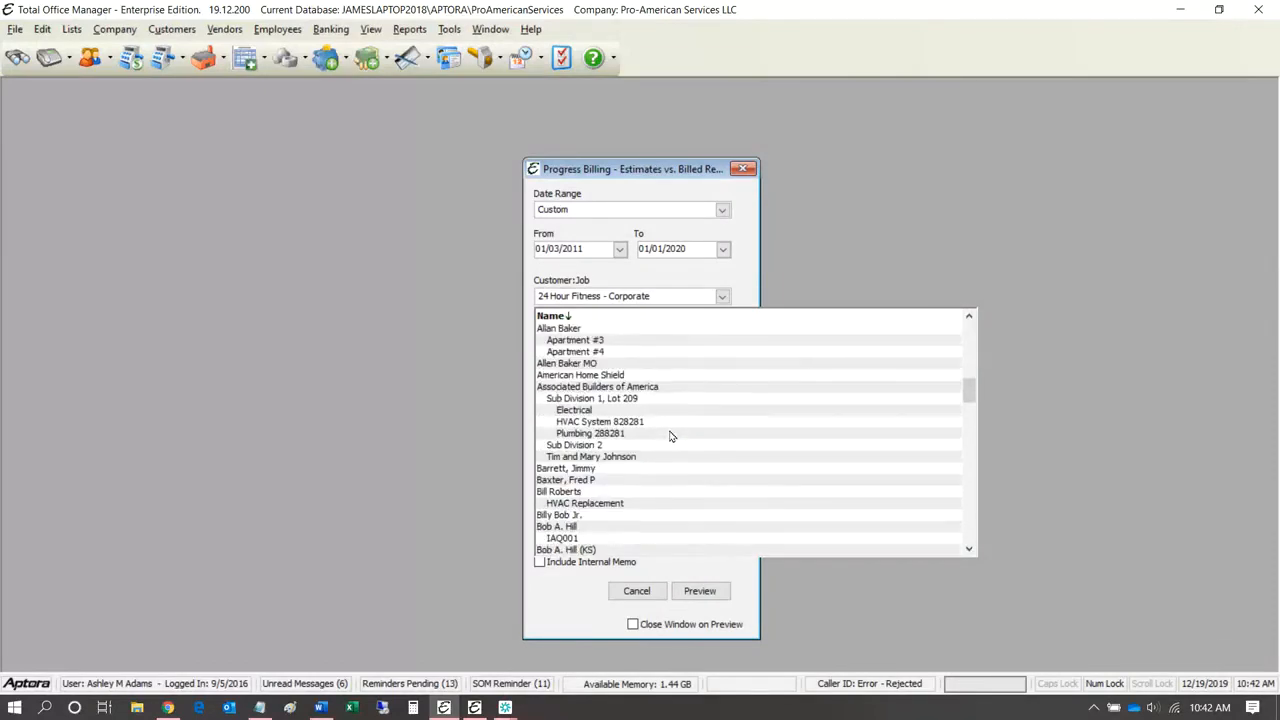
{"action": "scroll", "coordinate": [670, 436], "scroll_direction": "down", "scroll_amount": 20}
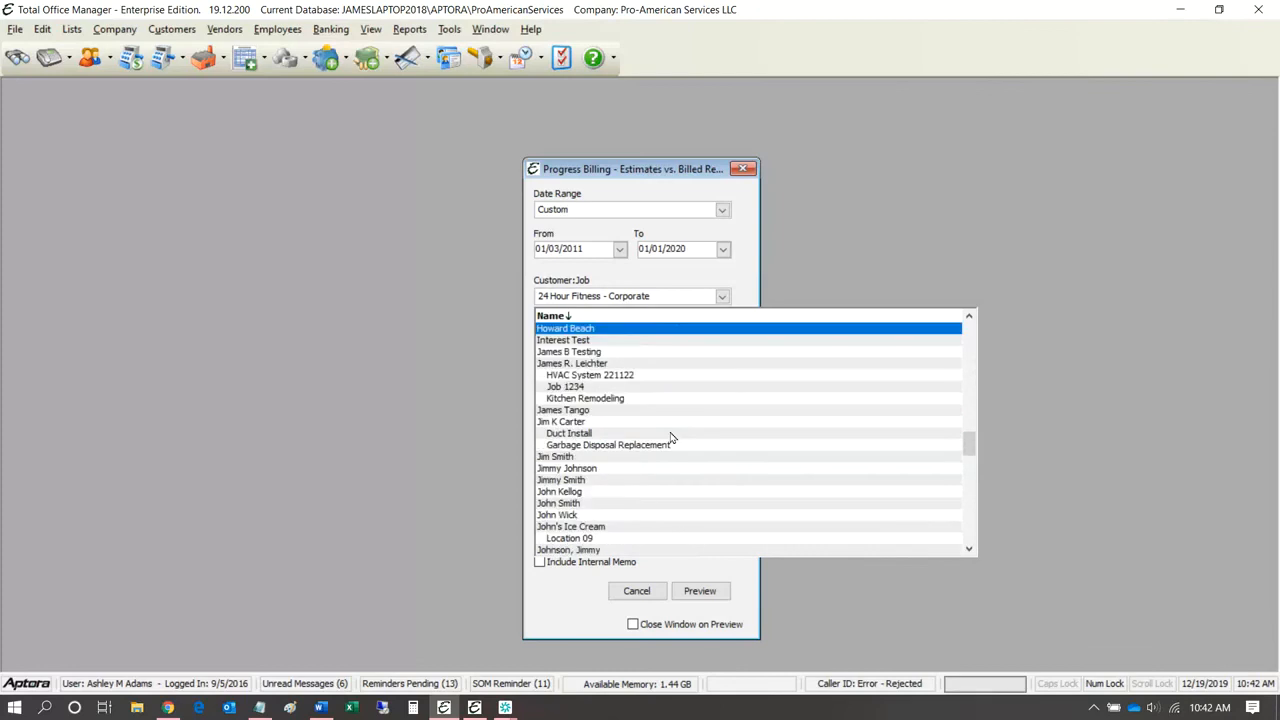
{"action": "scroll", "coordinate": [670, 436], "scroll_direction": "down", "scroll_amount": 10}
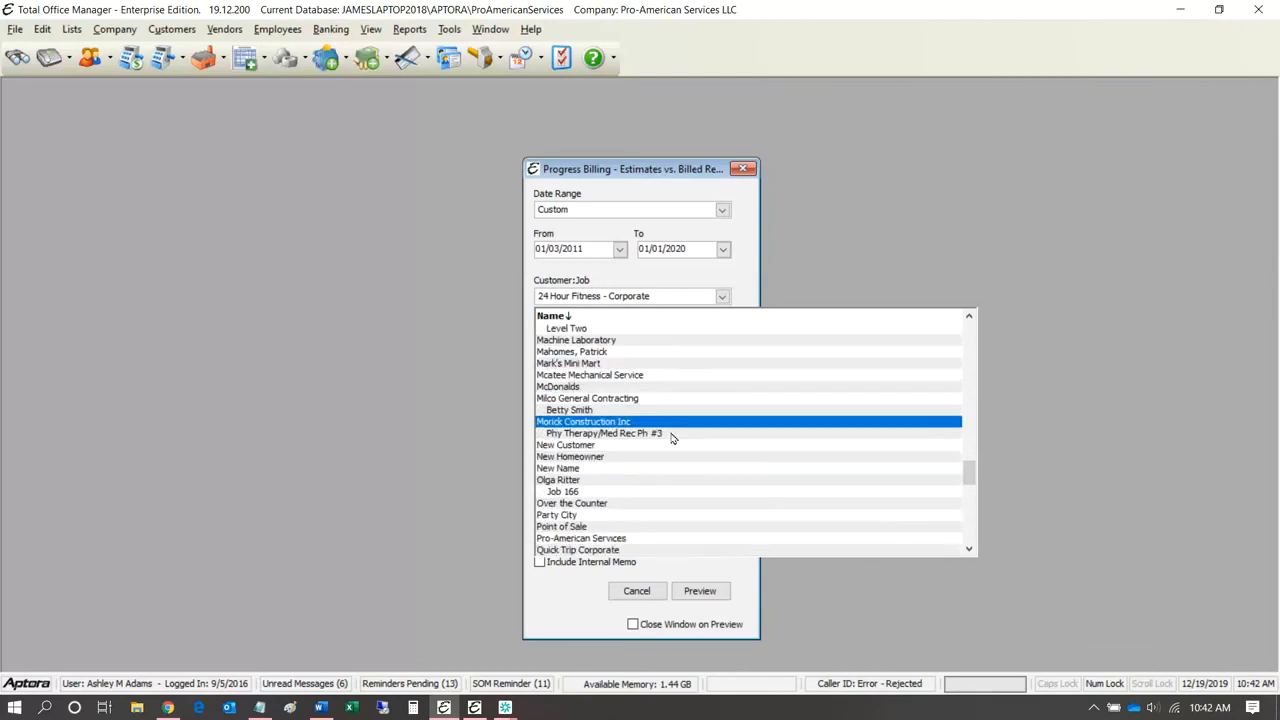
{"action": "scroll", "coordinate": [672, 437], "scroll_direction": "down", "scroll_amount": 4}
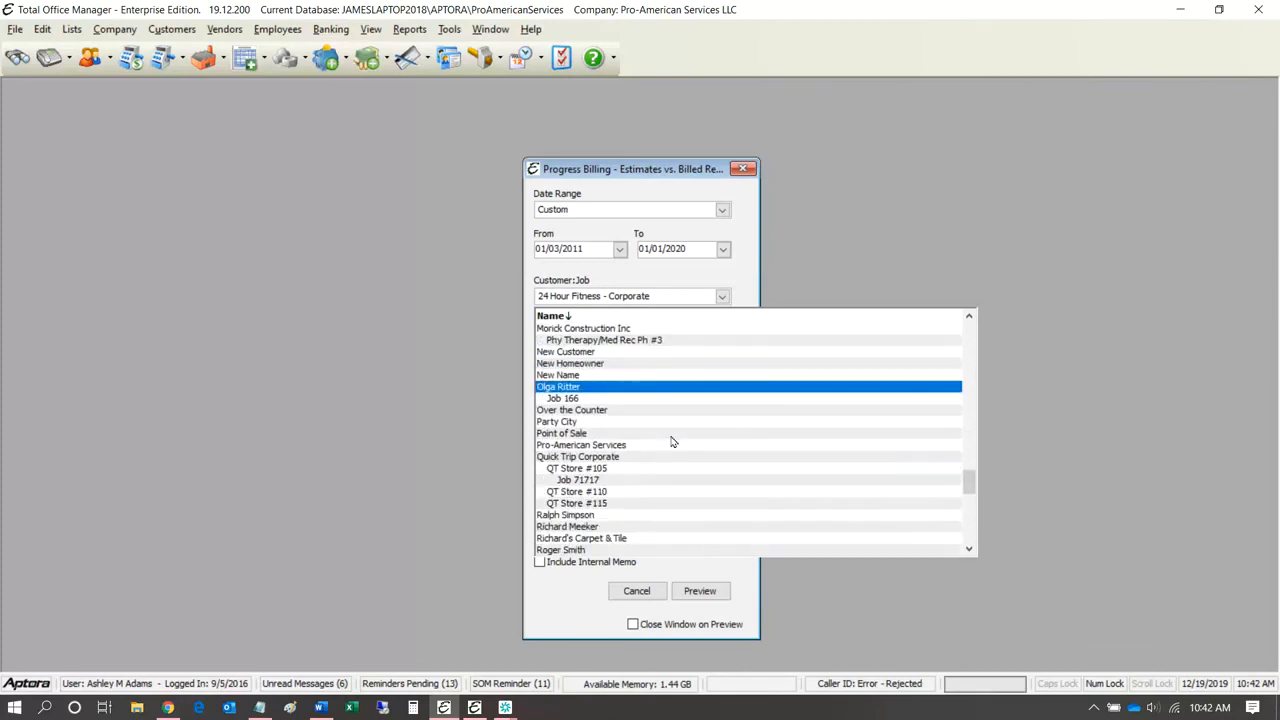
{"action": "scroll", "coordinate": [672, 442], "scroll_direction": "up", "scroll_amount": 6}
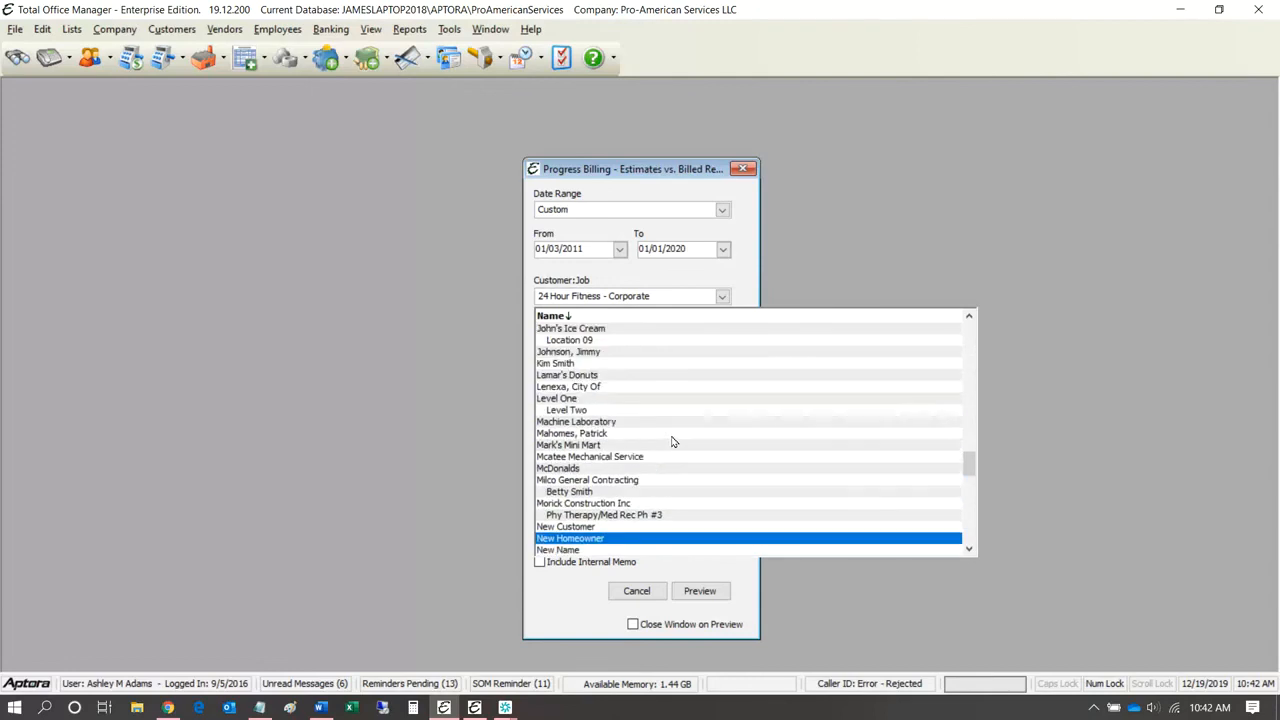
{"action": "scroll", "coordinate": [672, 444], "scroll_direction": "up", "scroll_amount": 8}
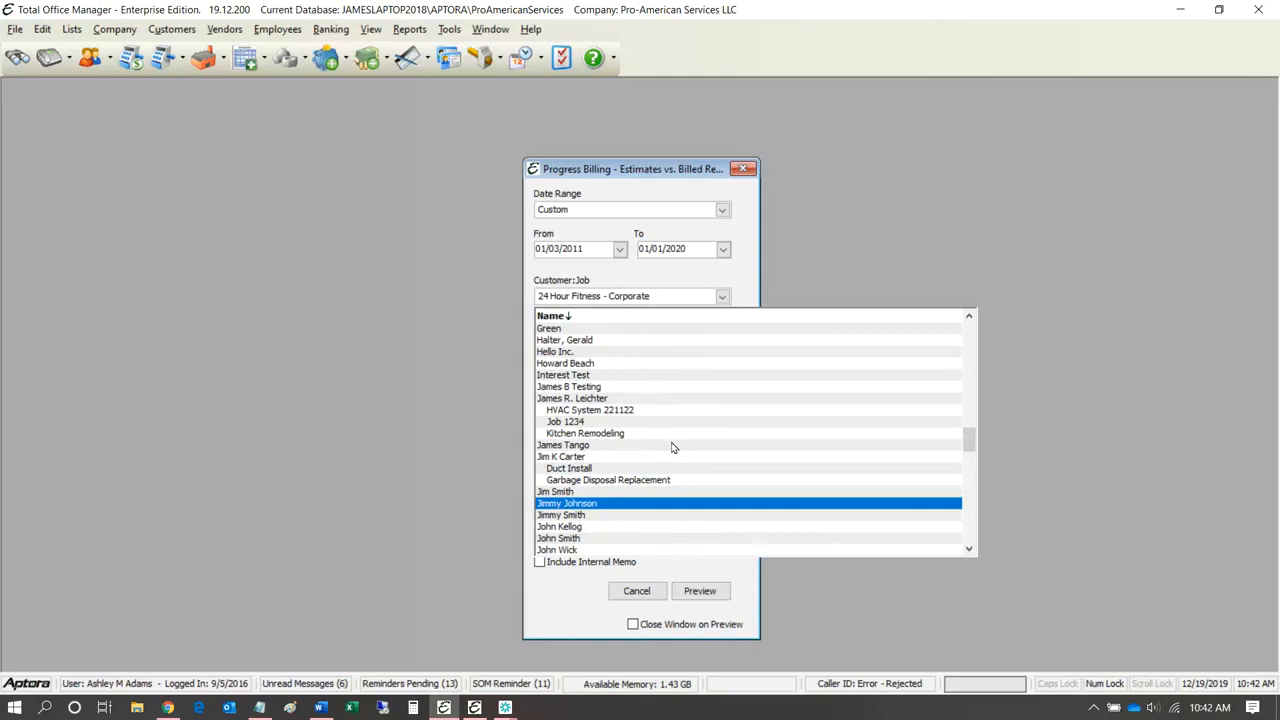
{"action": "scroll", "coordinate": [672, 447], "scroll_direction": "up", "scroll_amount": 15}
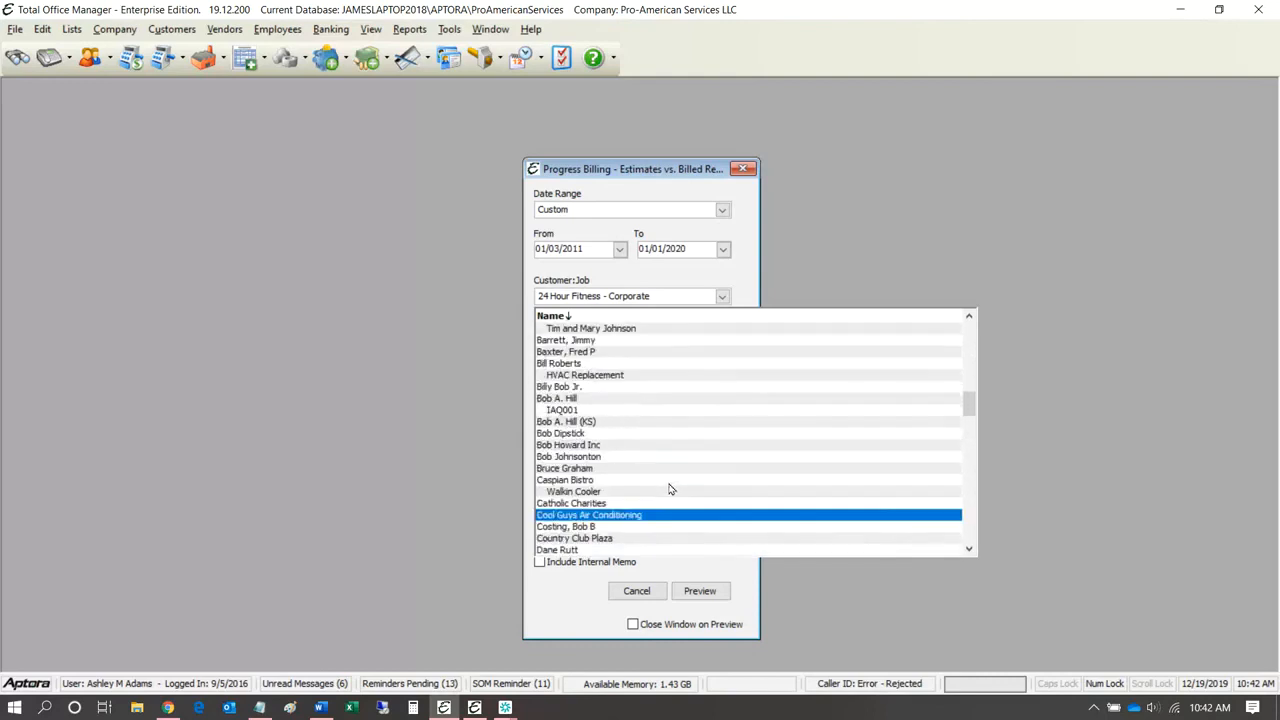
{"action": "scroll", "coordinate": [670, 489], "scroll_direction": "up", "scroll_amount": 14}
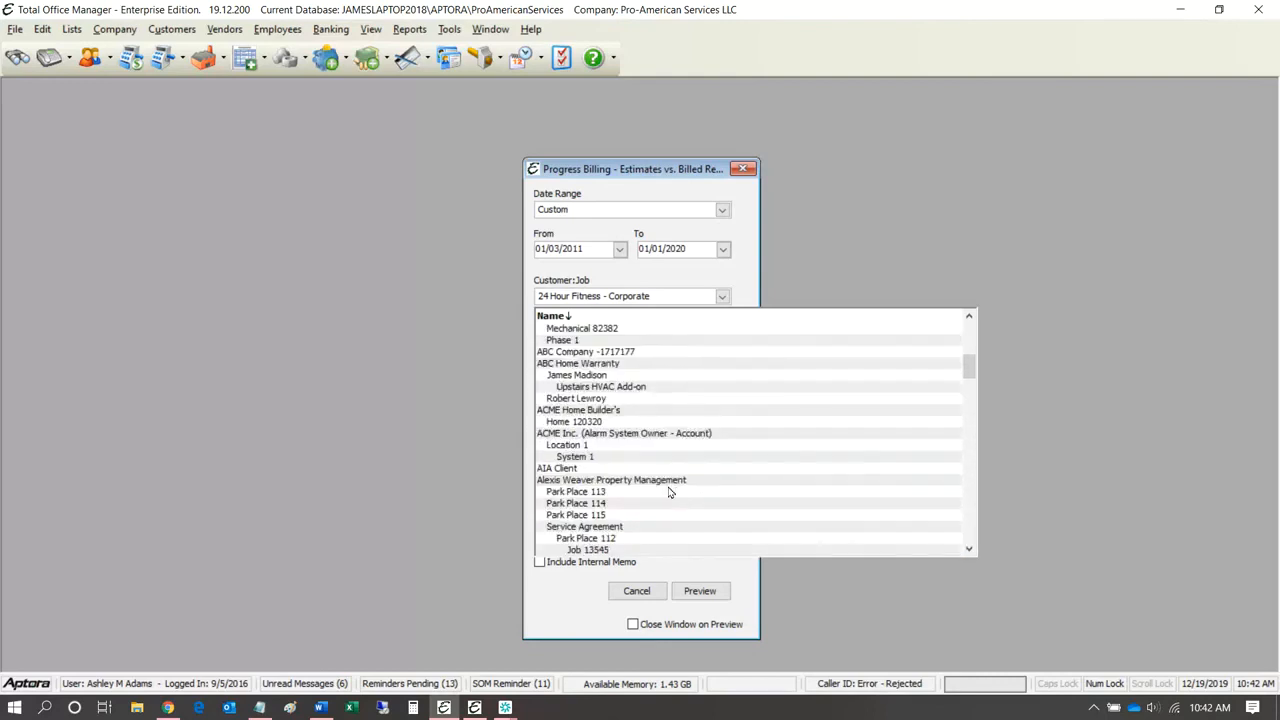
{"action": "scroll", "coordinate": [670, 490], "scroll_direction": "up", "scroll_amount": 6}
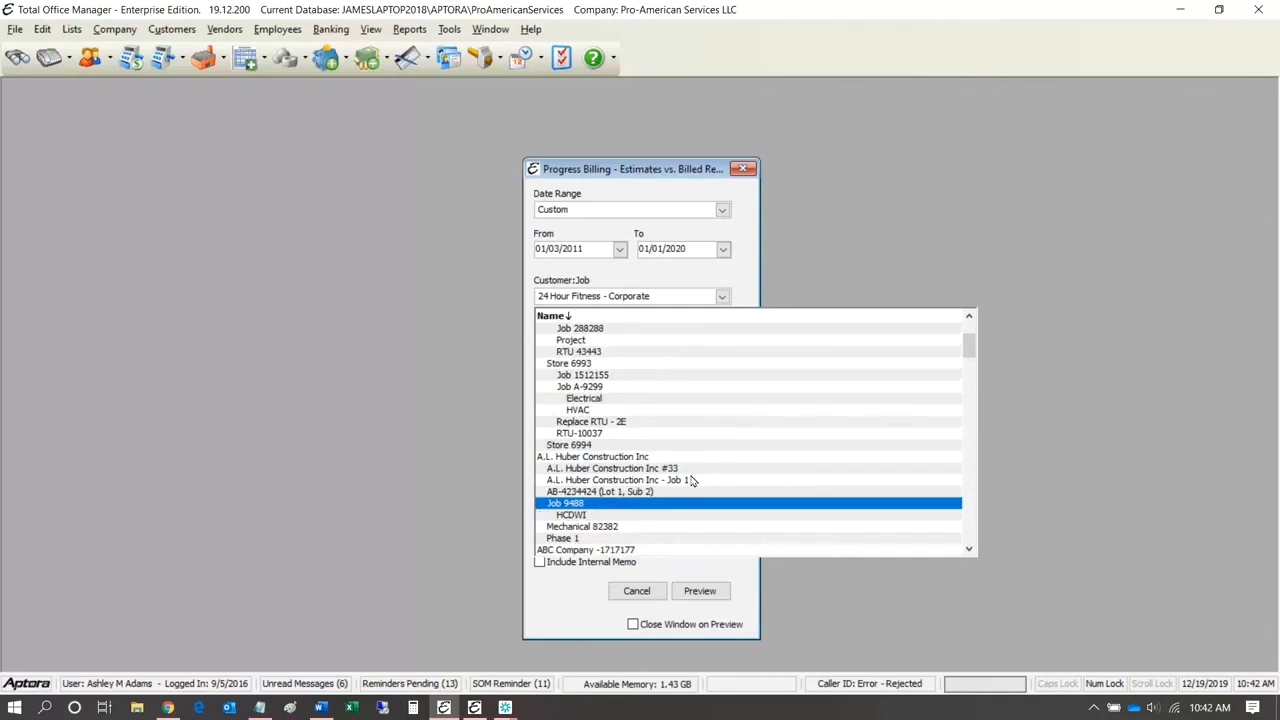
{"action": "scroll", "coordinate": [692, 481], "scroll_direction": "up", "scroll_amount": 3}
{"action": "left_click_drag", "start_coordinate": [971, 336], "coordinate": [971, 497]}
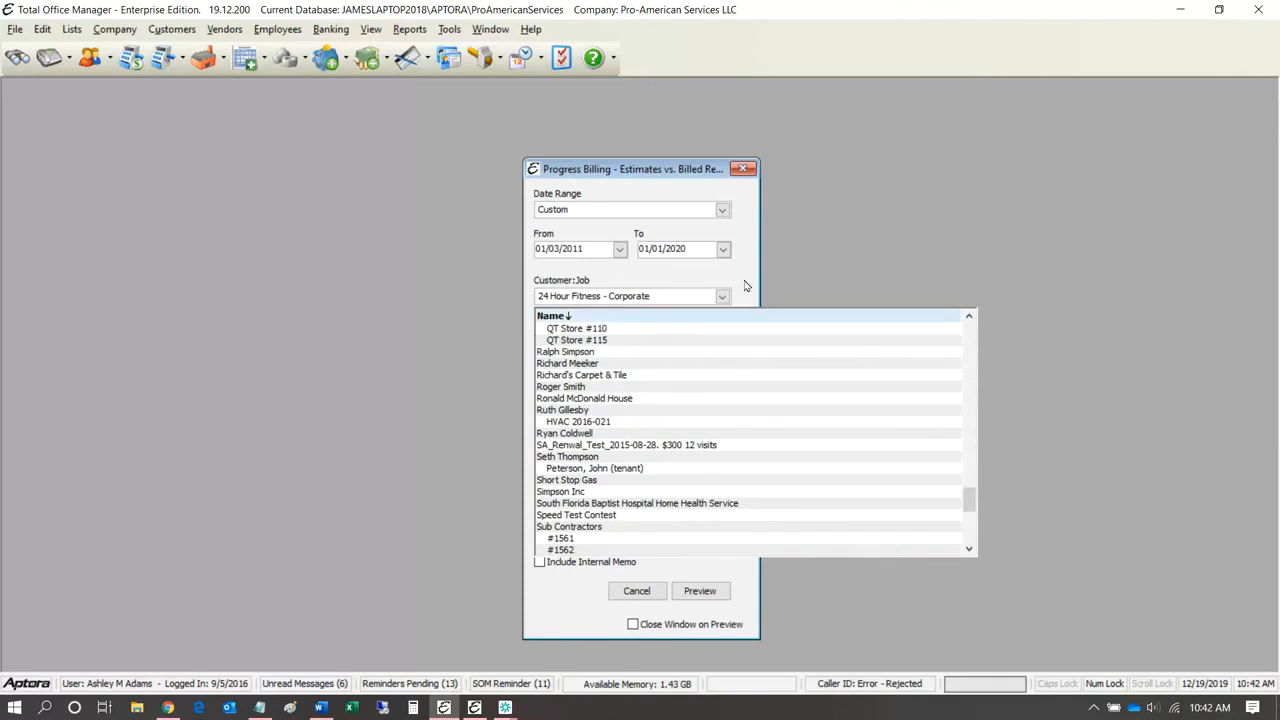
{"action": "left_click", "coordinate": [687, 193]}
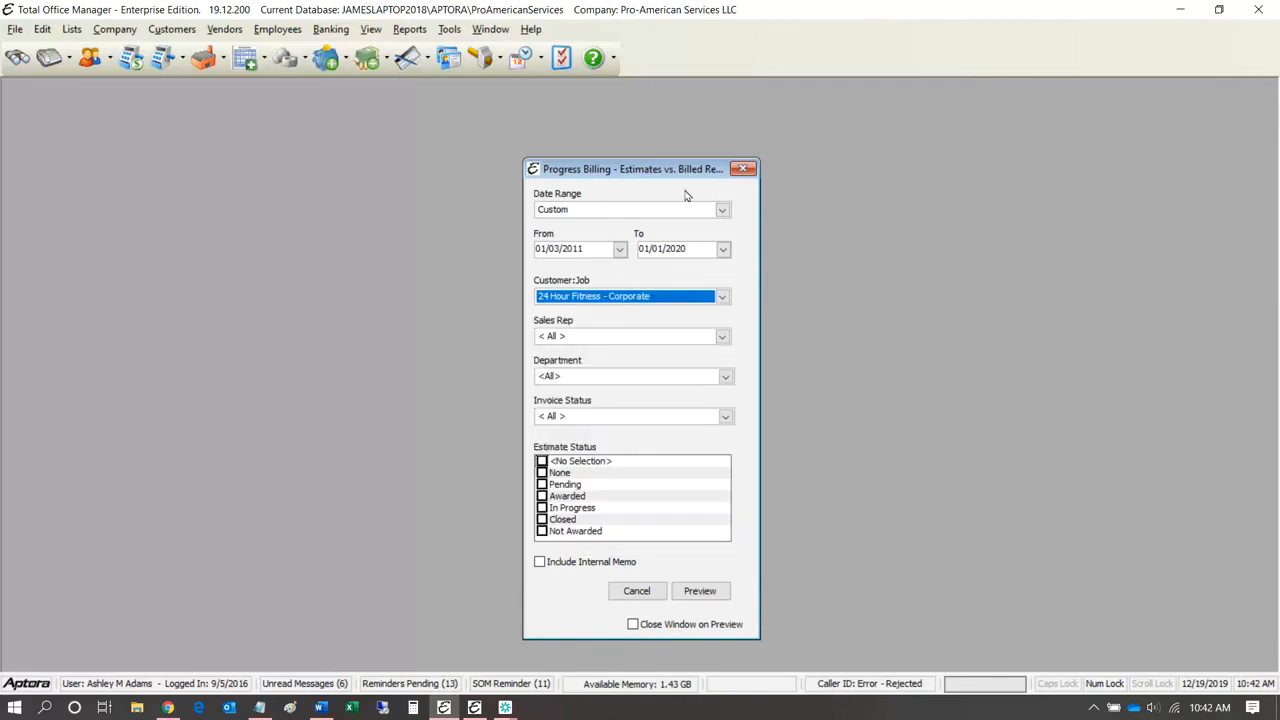
Step: Try the In Progress and Closed estimate statuses, and leave only <No Selection> ticked
{"action": "left_click", "coordinate": [541, 508]}
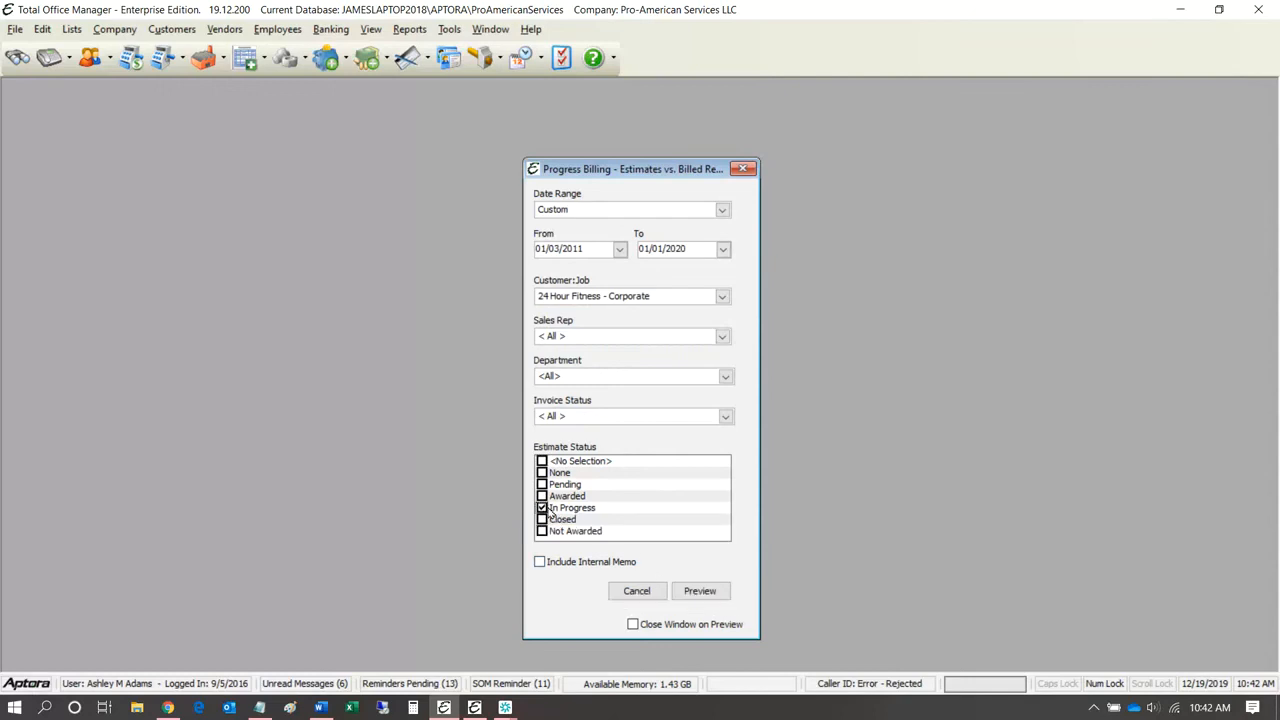
{"action": "left_click", "coordinate": [541, 508]}
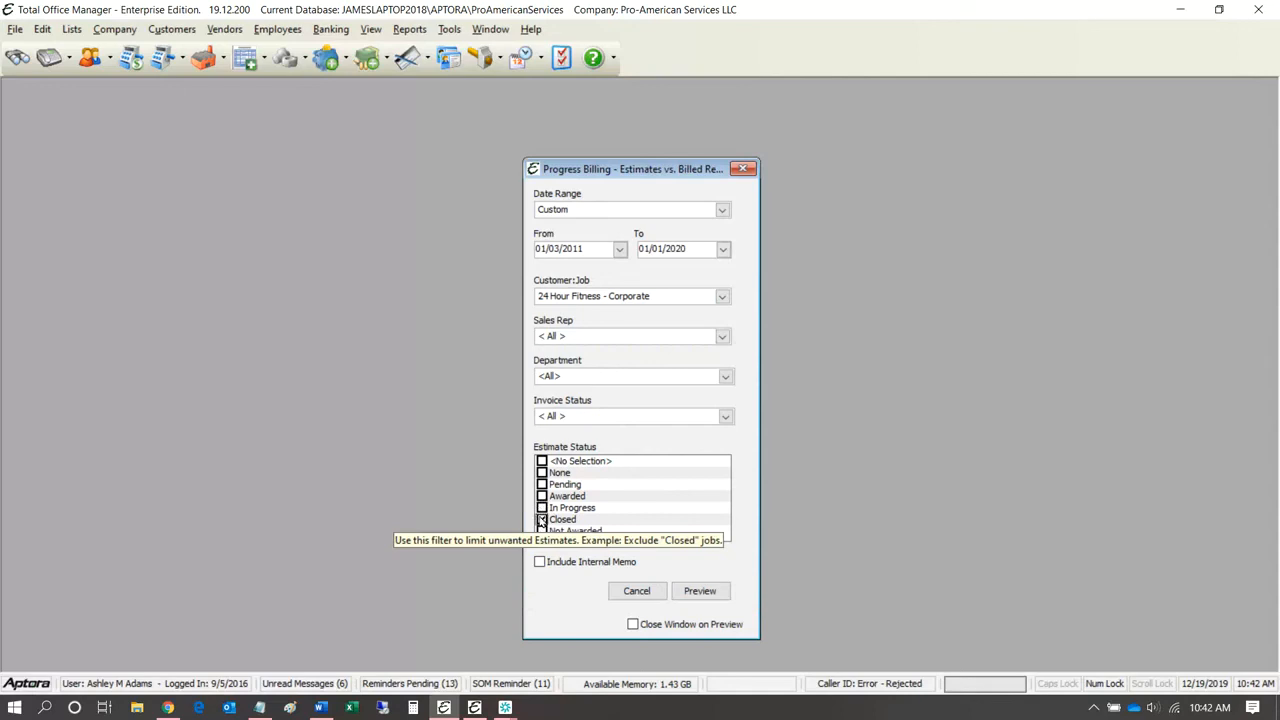
{"action": "left_click", "coordinate": [541, 520]}
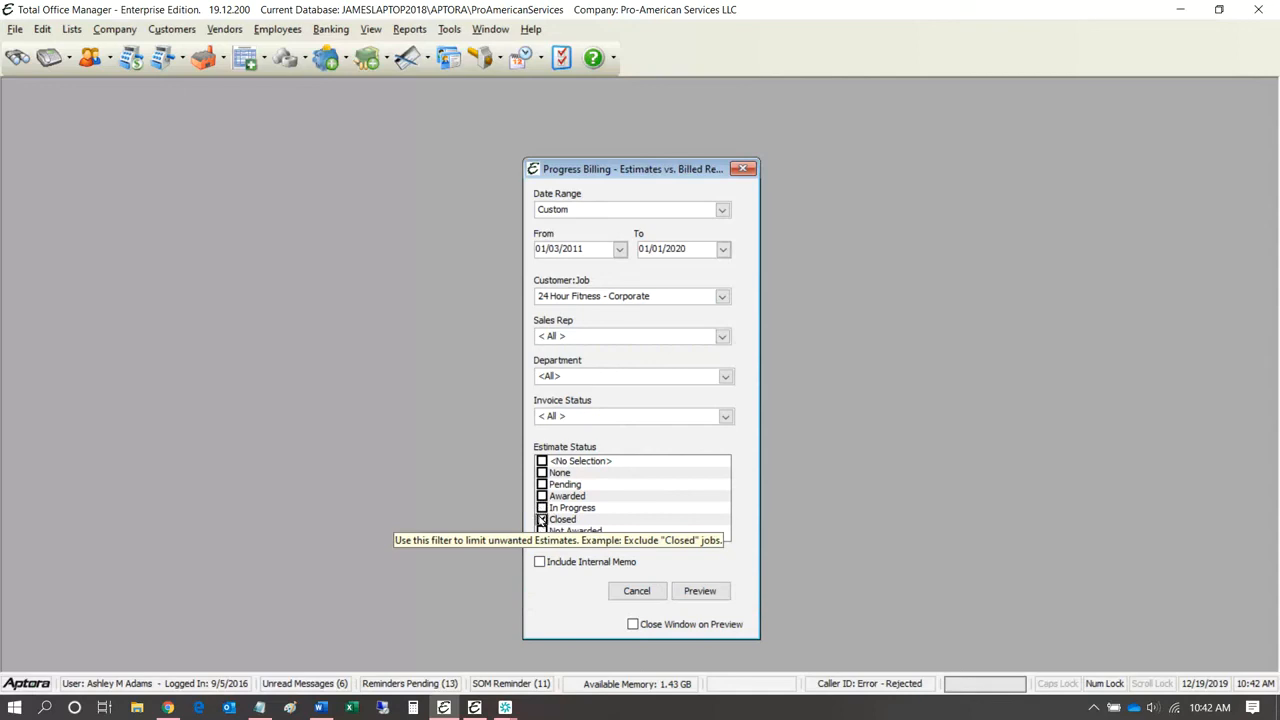
{"action": "left_click", "coordinate": [542, 463]}
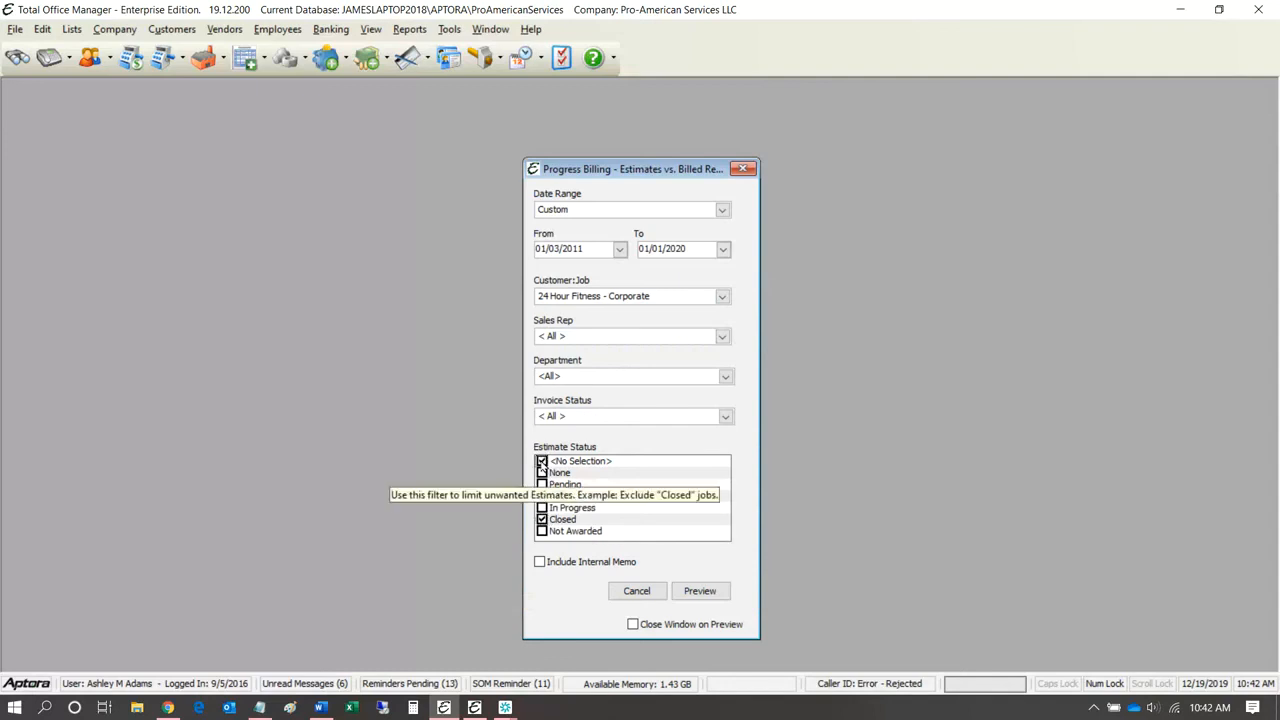
{"action": "left_click", "coordinate": [542, 520]}
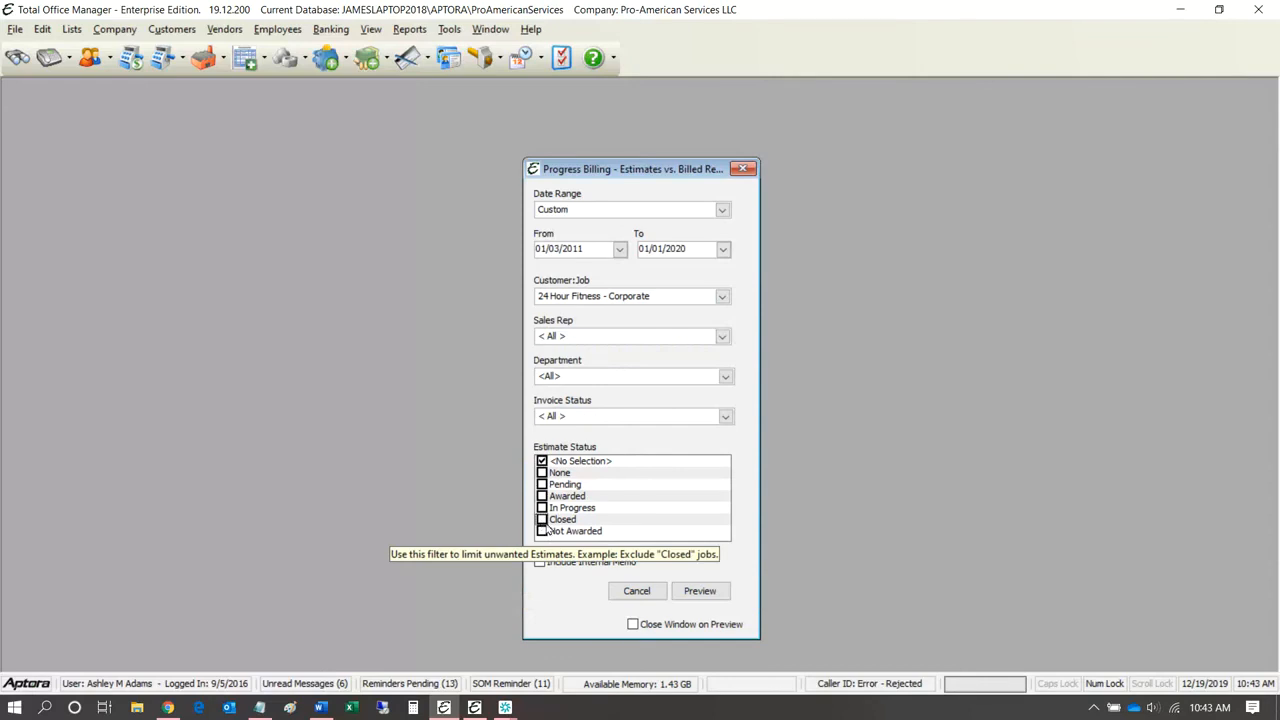
Step: Include the estimate statuses None, Pending, Awarded, In Progress, Closed and Not Awarded, and preview the report in a maximized window
{"action": "left_click", "coordinate": [541, 473]}
{"action": "left_click", "coordinate": [541, 485]}
{"action": "left_click", "coordinate": [541, 497]}
{"action": "left_click", "coordinate": [541, 508]}
{"action": "left_click", "coordinate": [541, 520]}
{"action": "left_click", "coordinate": [541, 531]}
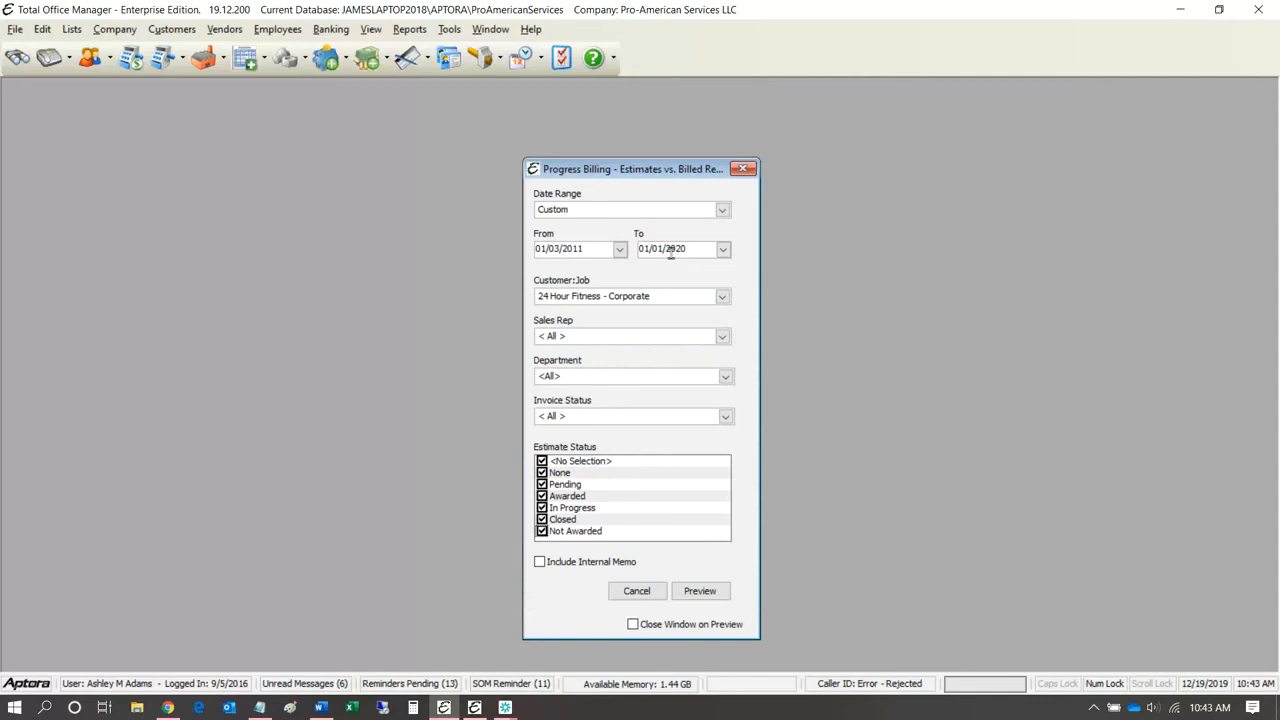
{"action": "left_click", "coordinate": [701, 590]}
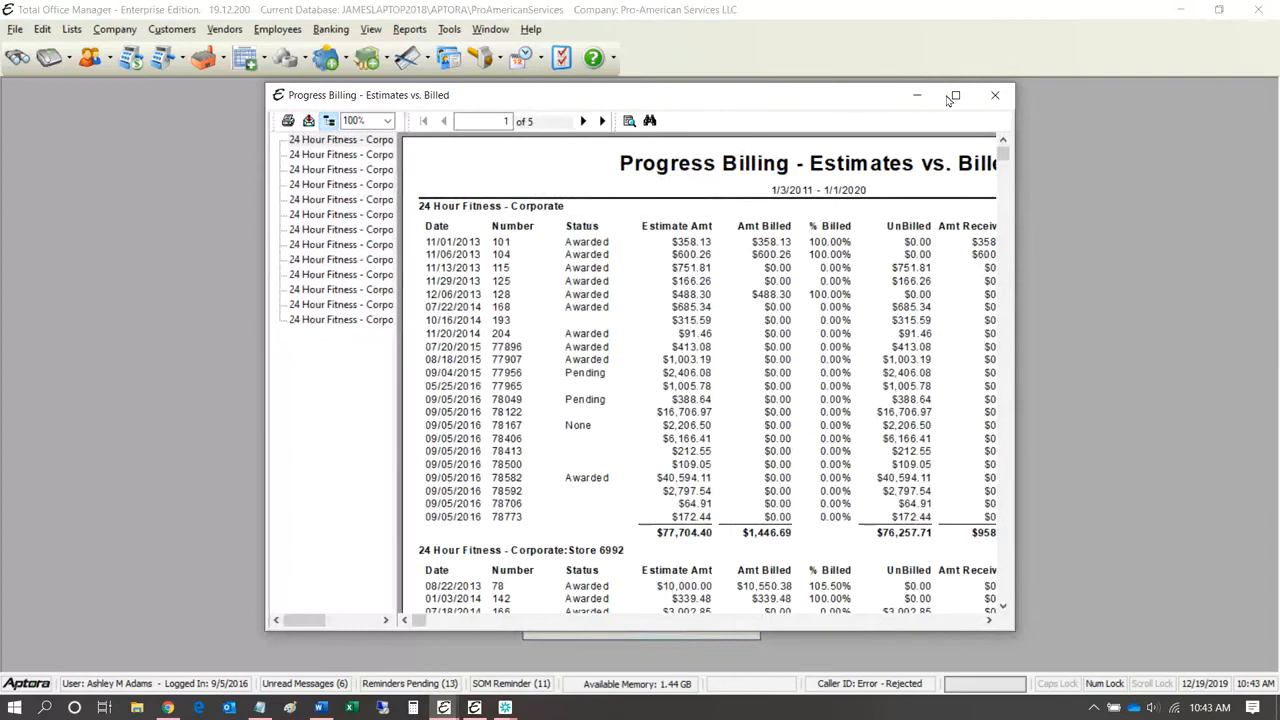
{"action": "left_click", "coordinate": [952, 100]}
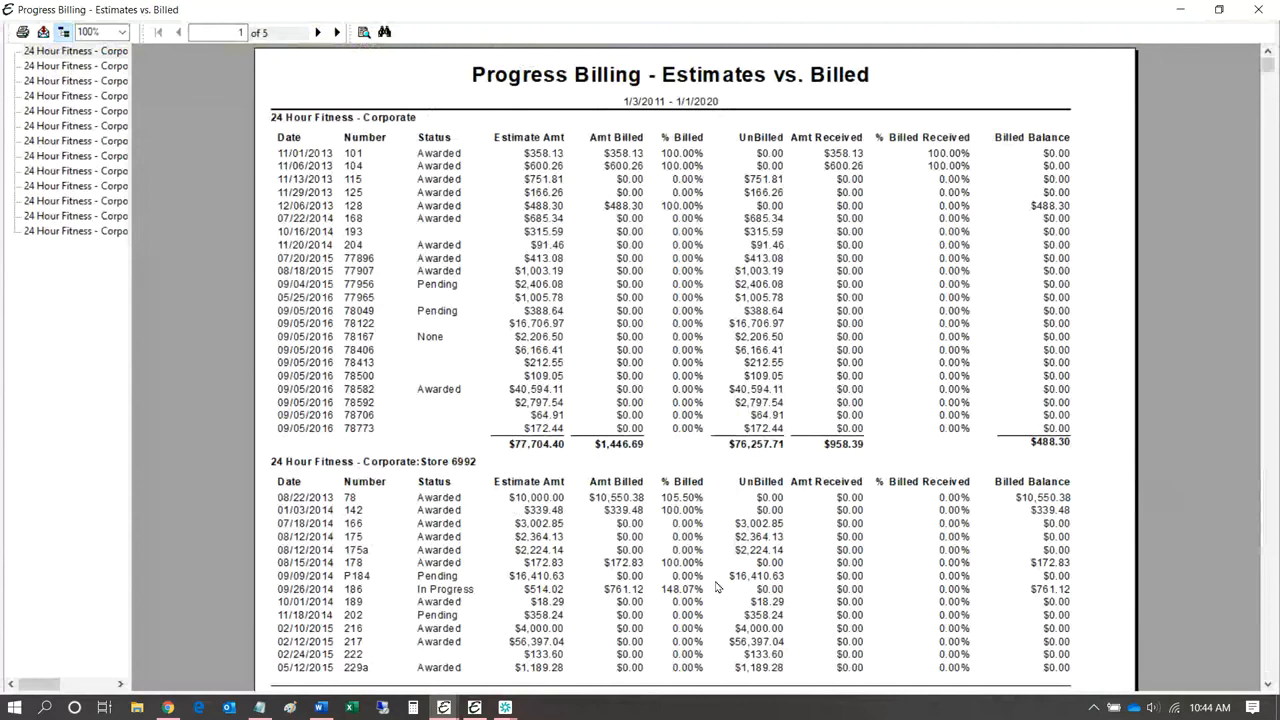
Step: Examine the report title, estimate 101's status and date, and the customer heading, and close the preview and the report filters
{"action": "left_click", "coordinate": [685, 80]}
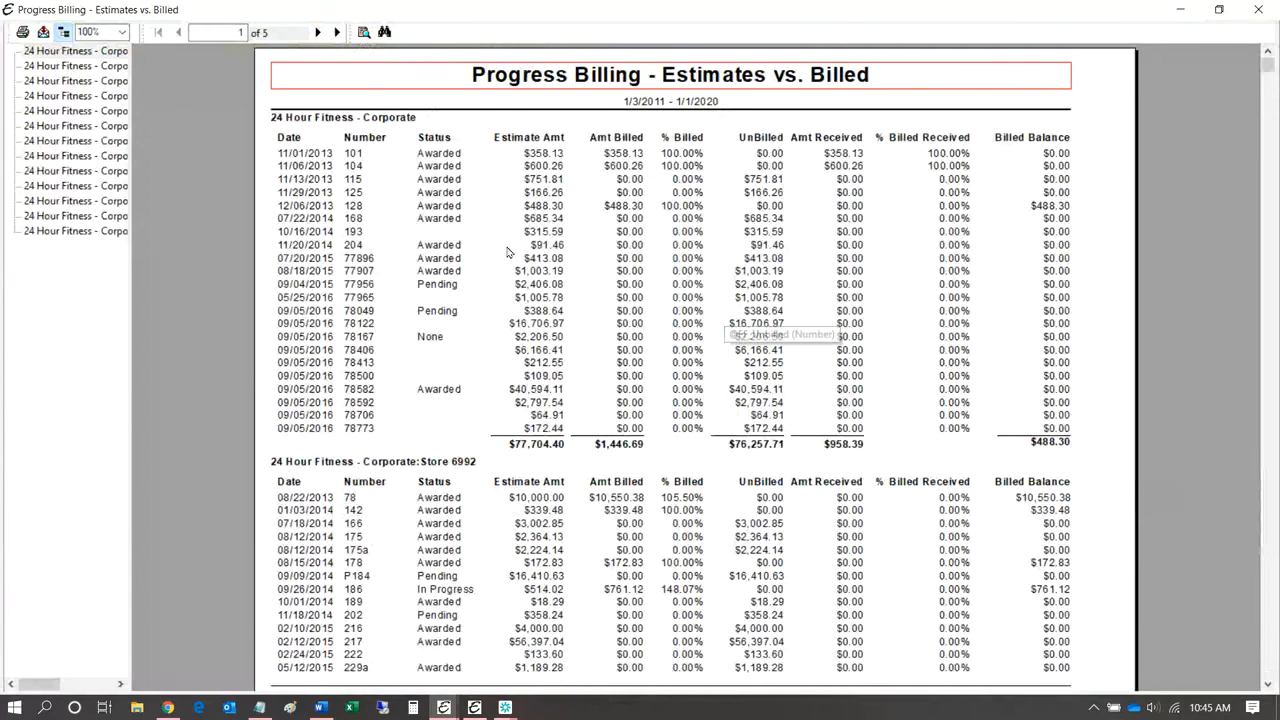
{"action": "left_click", "coordinate": [439, 154]}
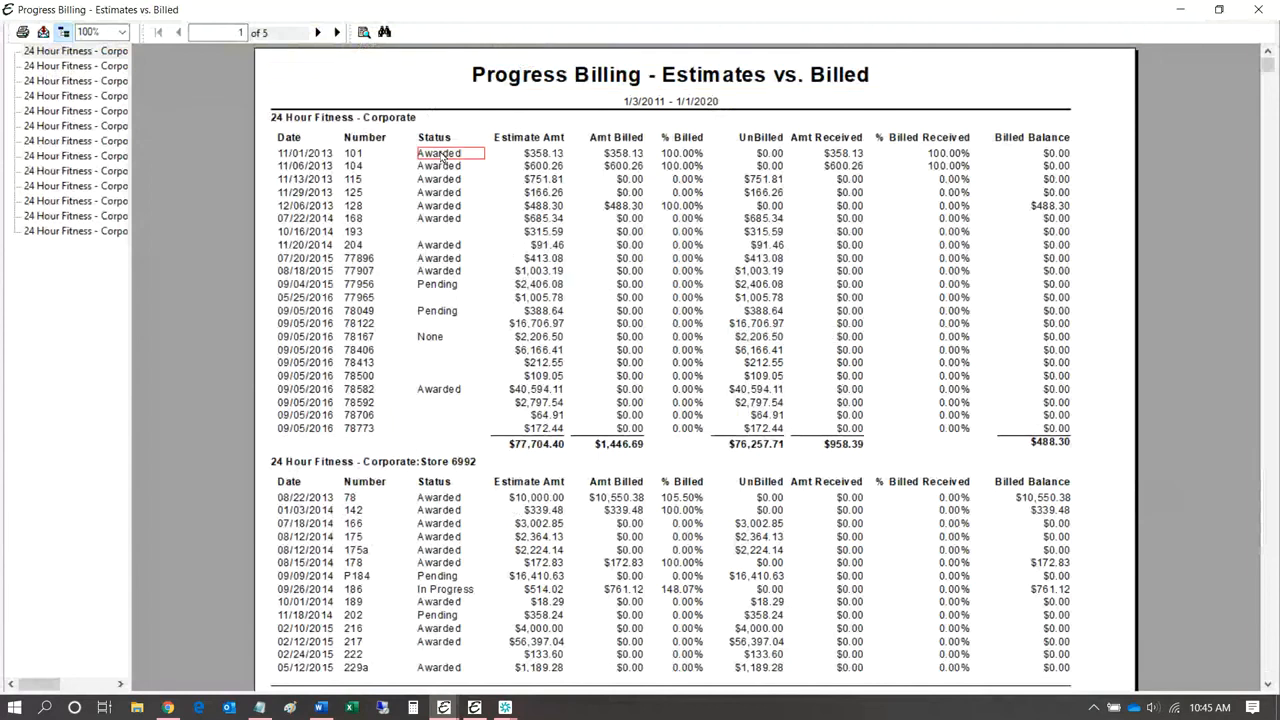
{"action": "left_click", "coordinate": [310, 155]}
{"action": "left_click", "coordinate": [347, 121]}
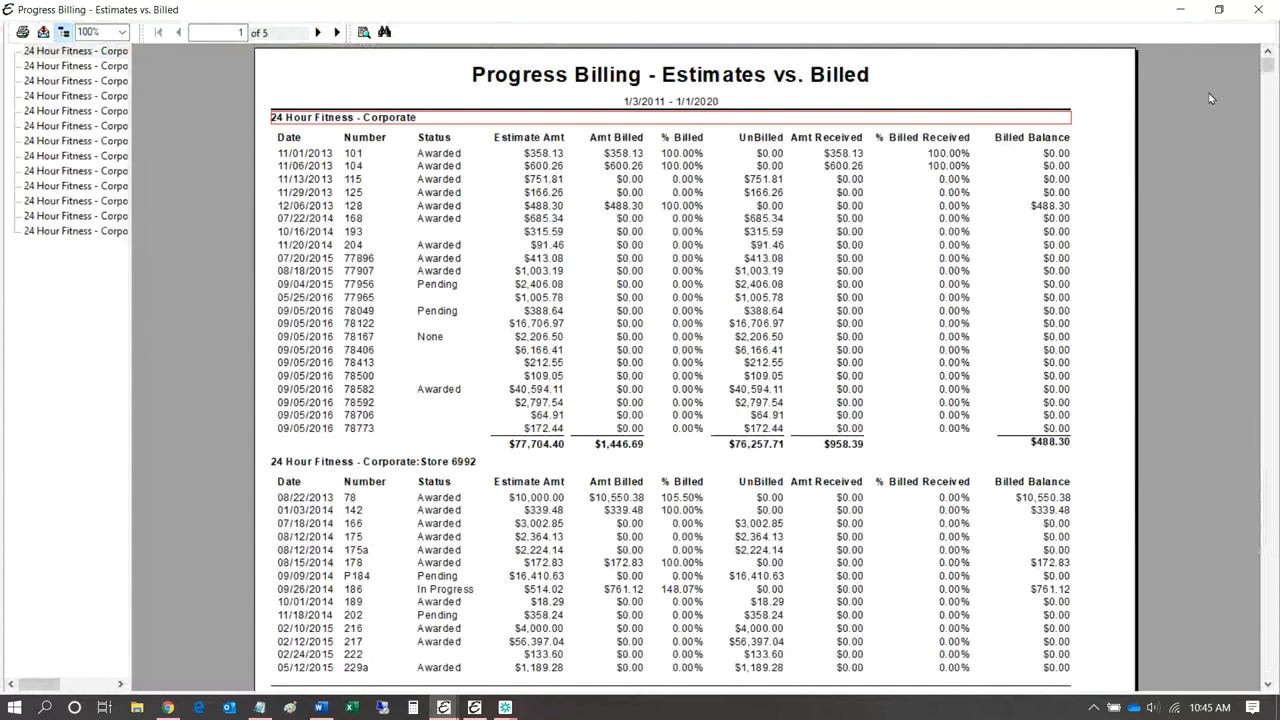
{"action": "left_click", "coordinate": [1258, 12]}
{"action": "left_click", "coordinate": [1258, 12]}
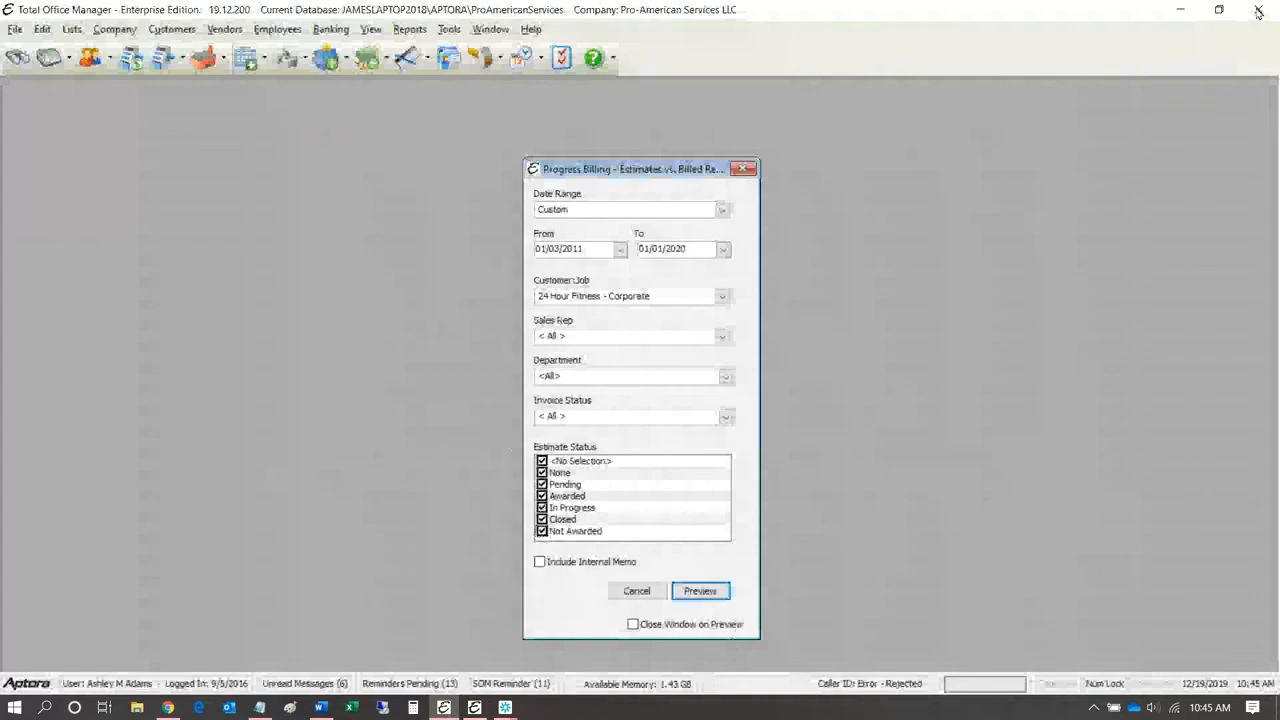
{"action": "left_click", "coordinate": [744, 169]}
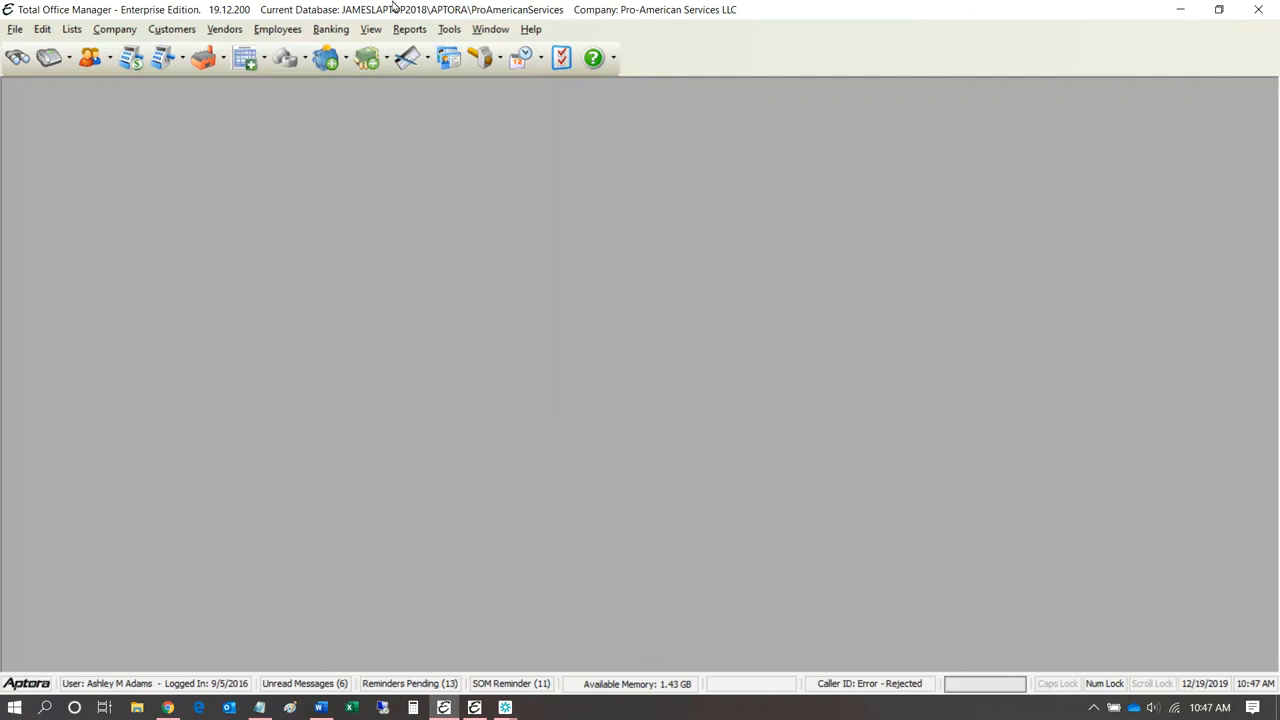
Step: Preview the Job Estimate Vs. Actuals Detailed job report with its preset filters, and maximize the preview
{"action": "left_click", "coordinate": [405, 30]}
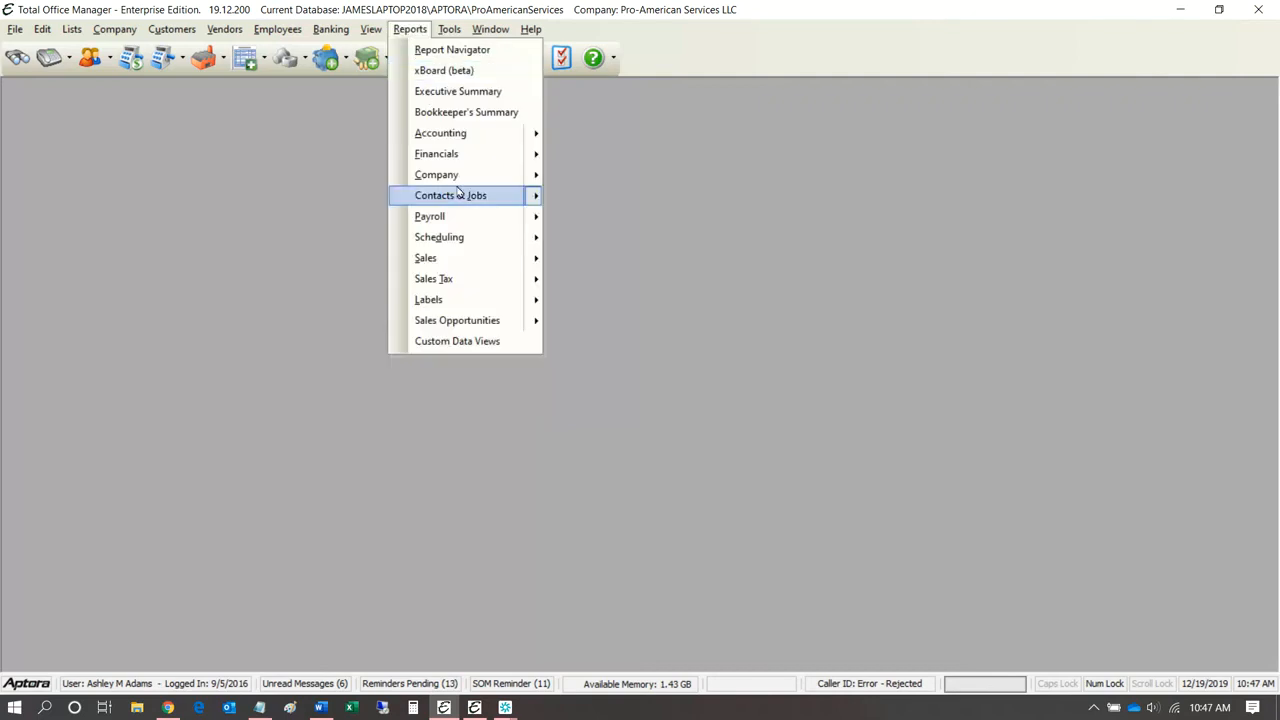
{"action": "mouse_move", "coordinate": [492, 195]}
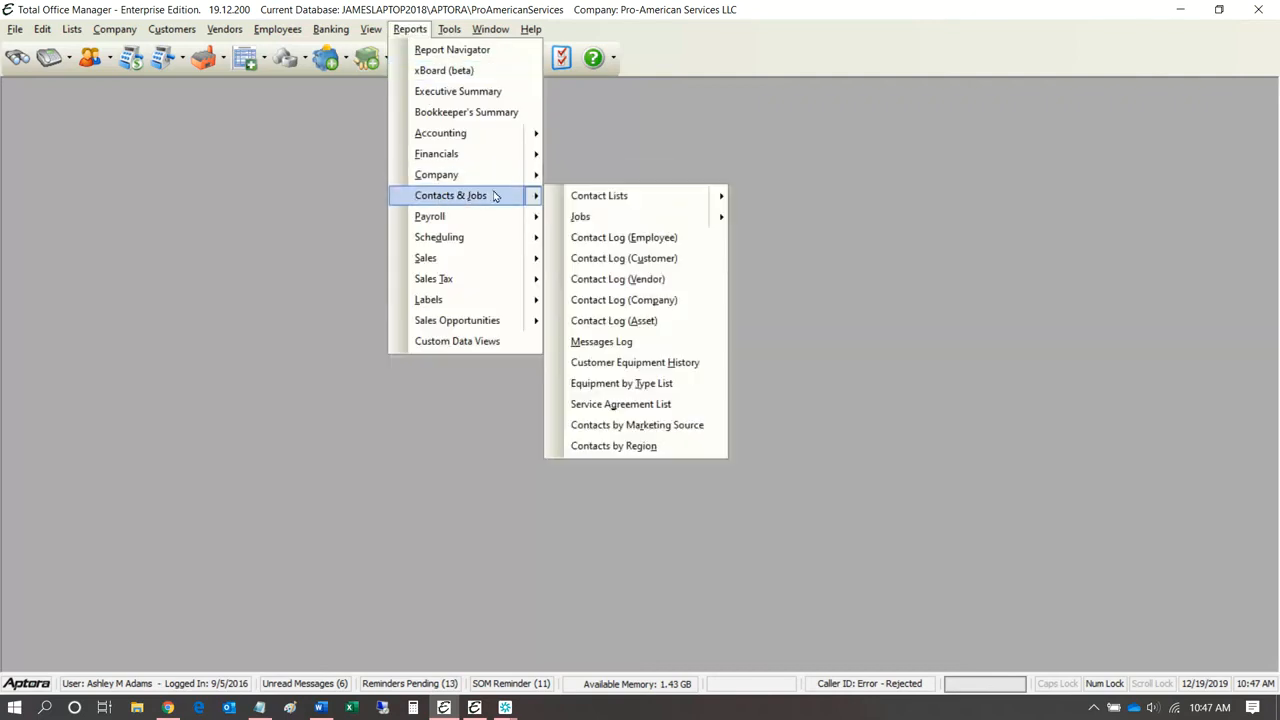
{"action": "mouse_move", "coordinate": [620, 214]}
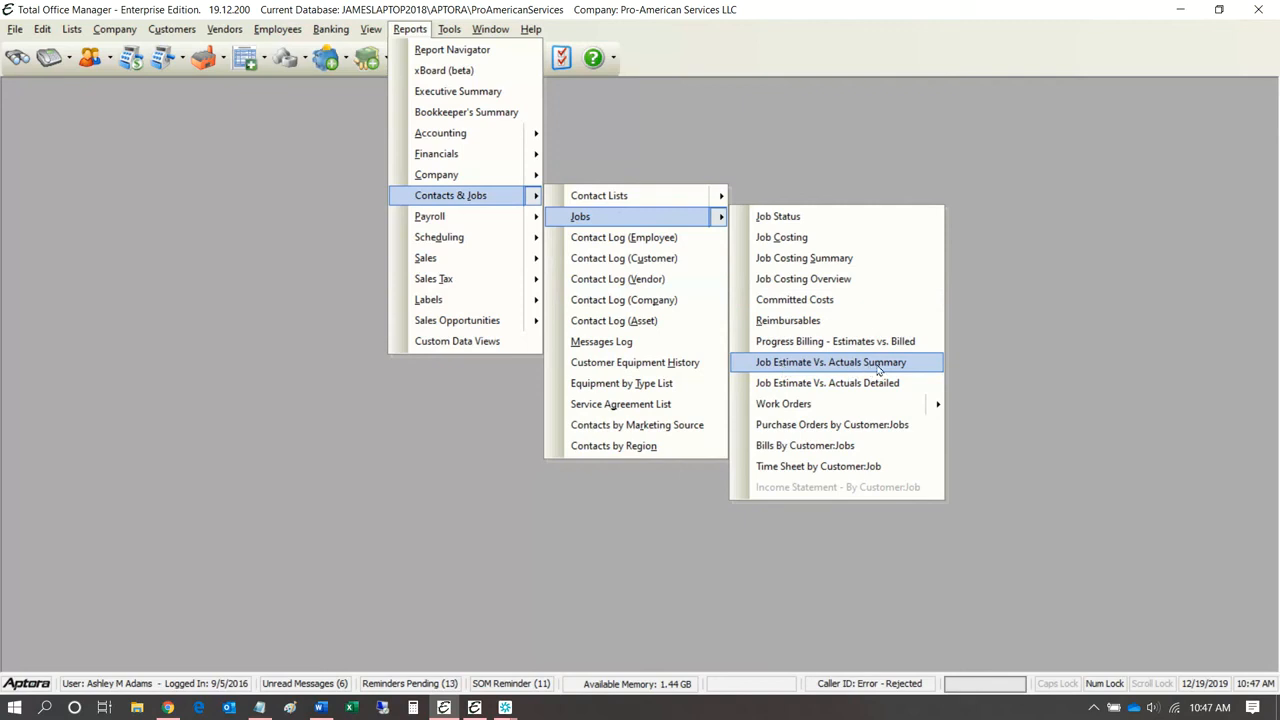
{"action": "left_click", "coordinate": [797, 381]}
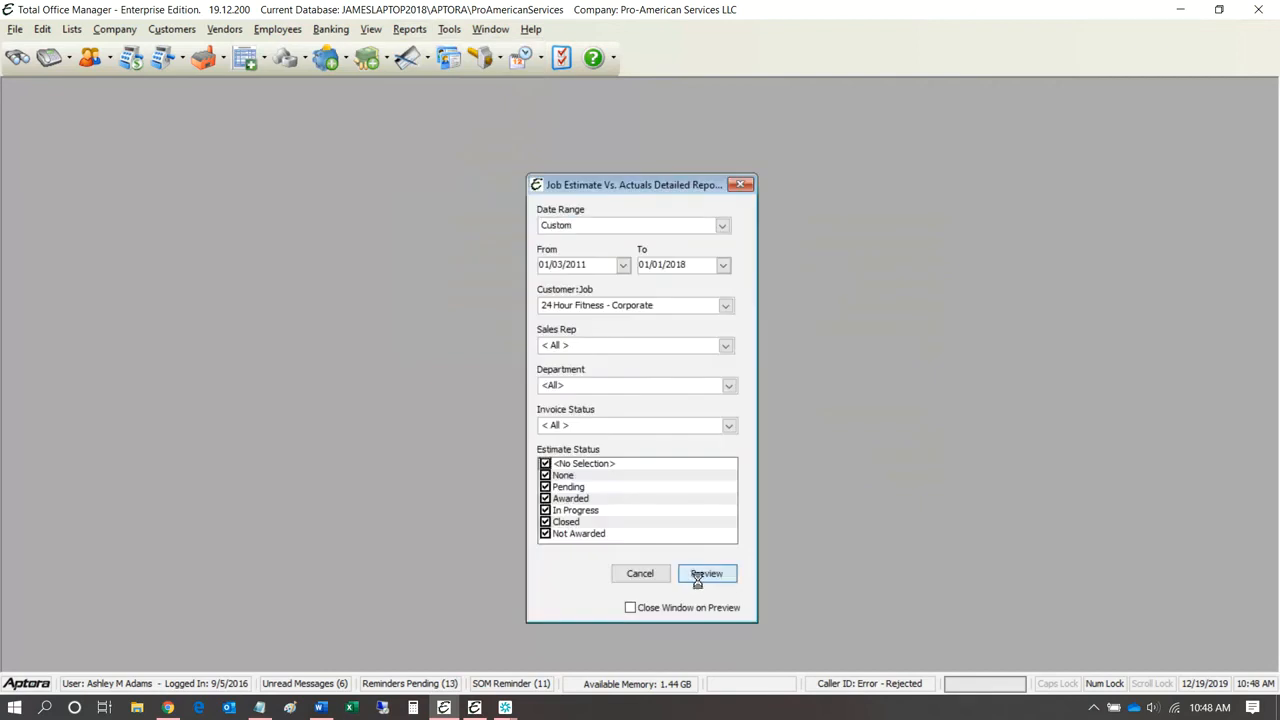
{"action": "left_click", "coordinate": [697, 576]}
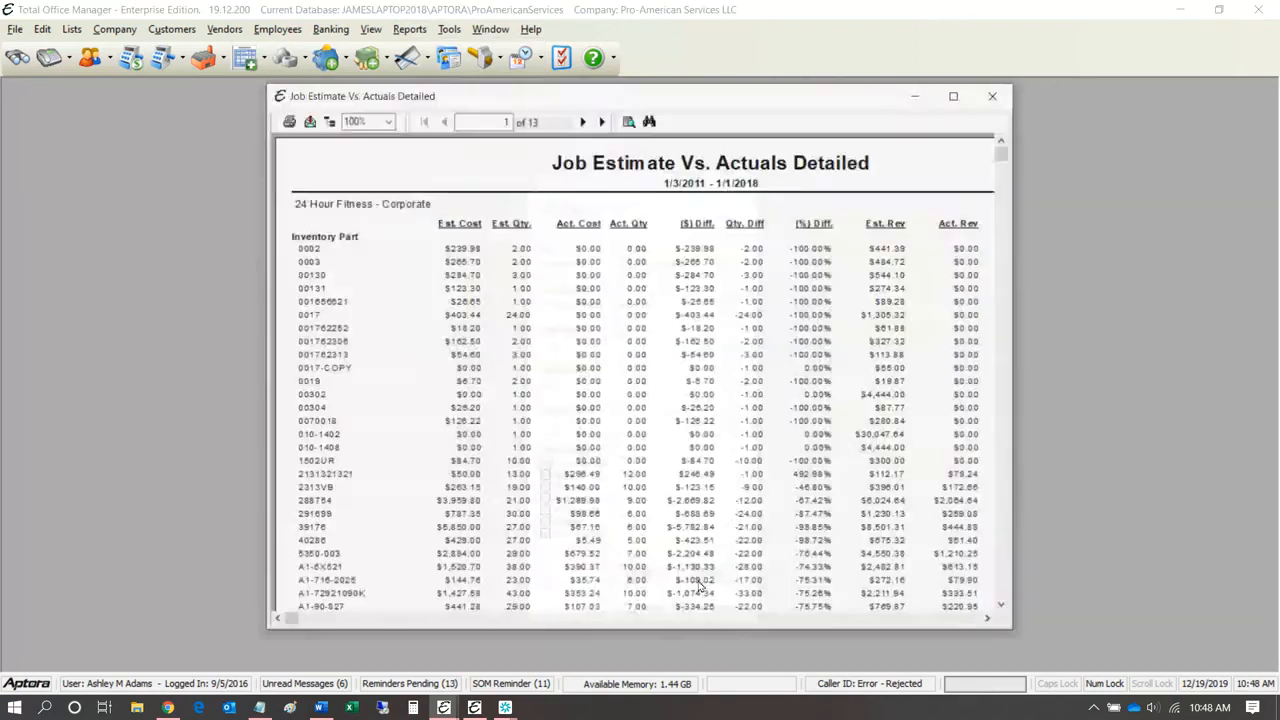
{"action": "left_click", "coordinate": [955, 95]}
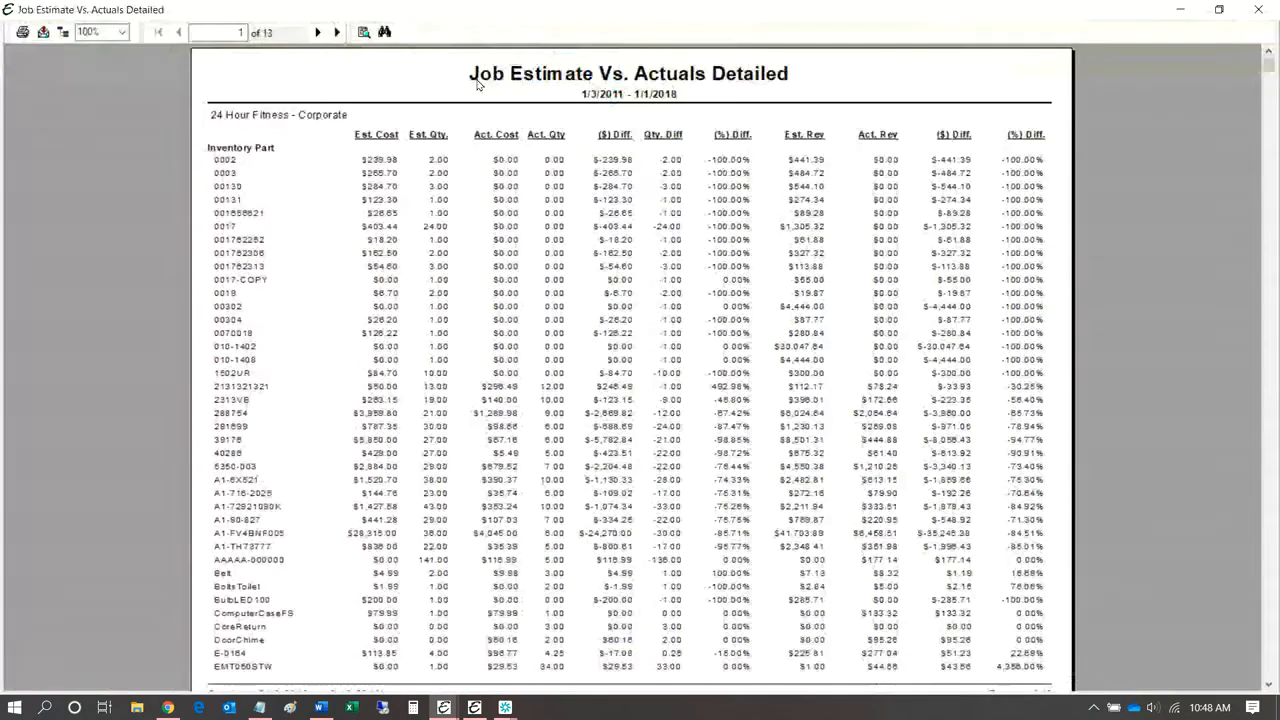
Step: Examine the first Inventory Part items of the Job Estimate Vs. Actuals Detailed report, from 0002 to 001656621
{"action": "left_click", "coordinate": [226, 163]}
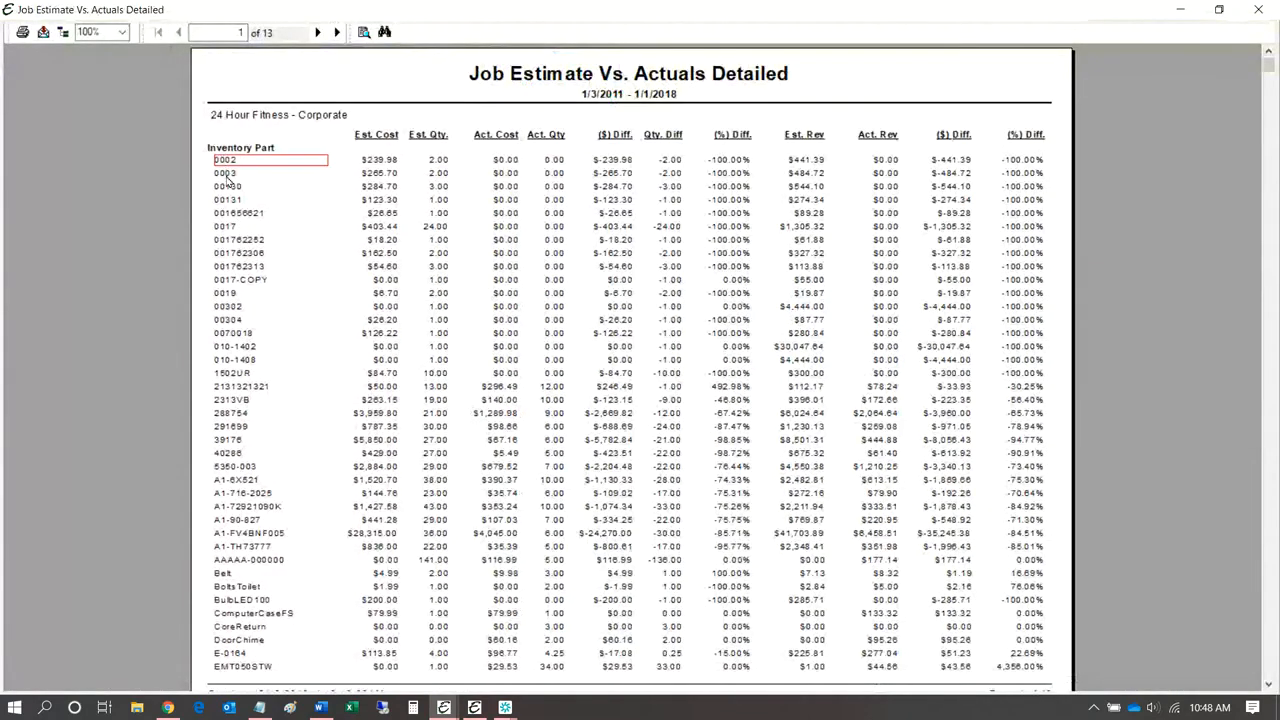
{"action": "left_click", "coordinate": [226, 174]}
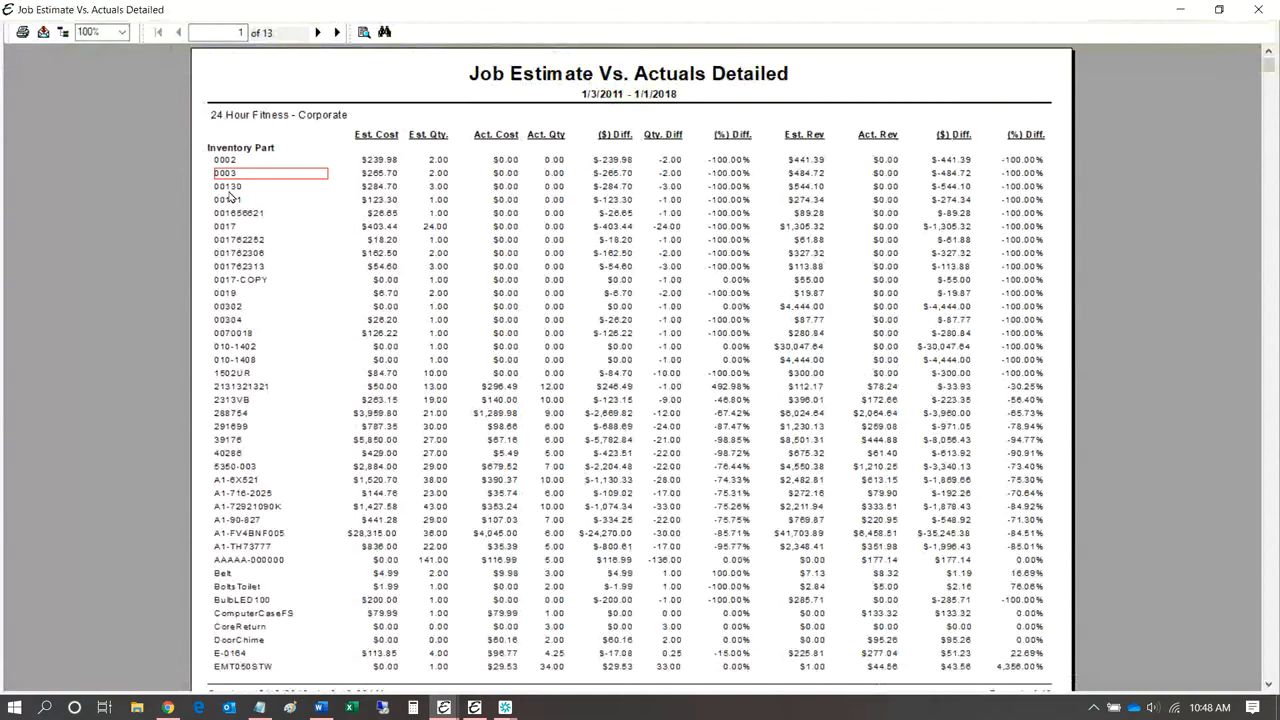
{"action": "left_click", "coordinate": [228, 188]}
{"action": "left_click", "coordinate": [231, 214]}
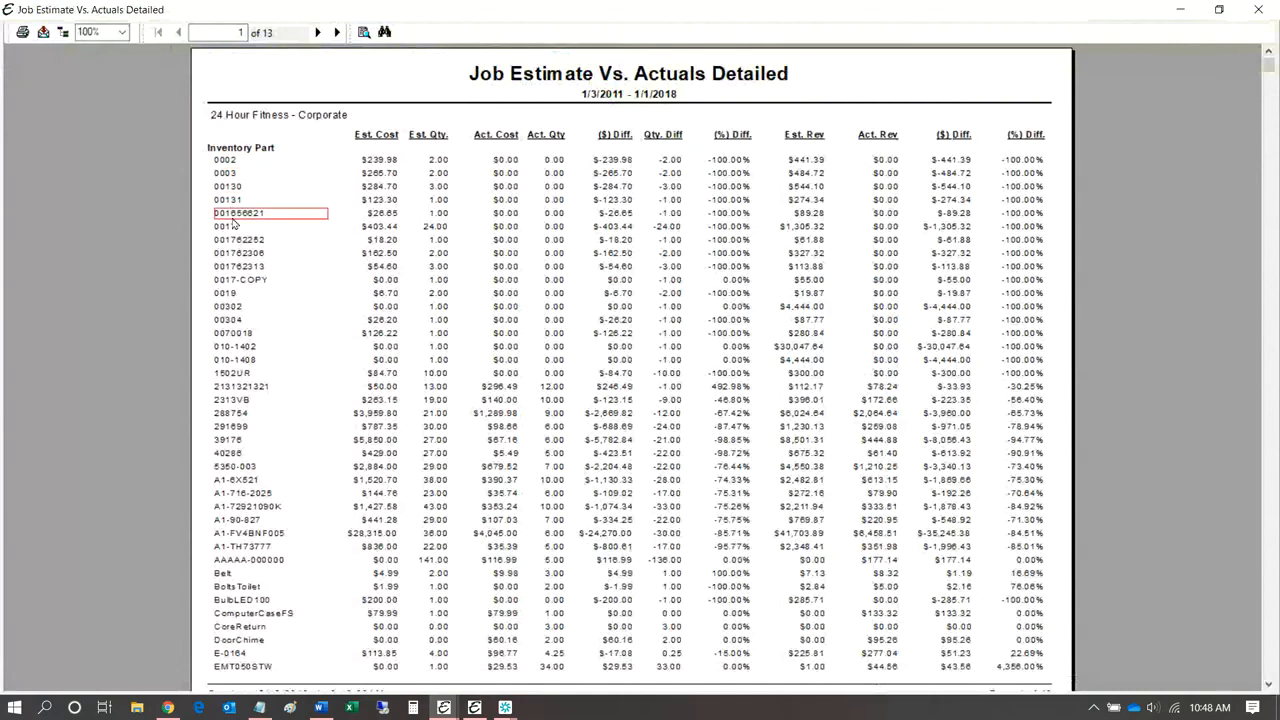
Step: Examine item 0002's estimated and actual cost and quantity, the difference columns, and the estimated cost of item 5350-003
{"action": "left_click", "coordinate": [385, 162]}
{"action": "left_click", "coordinate": [442, 163]}
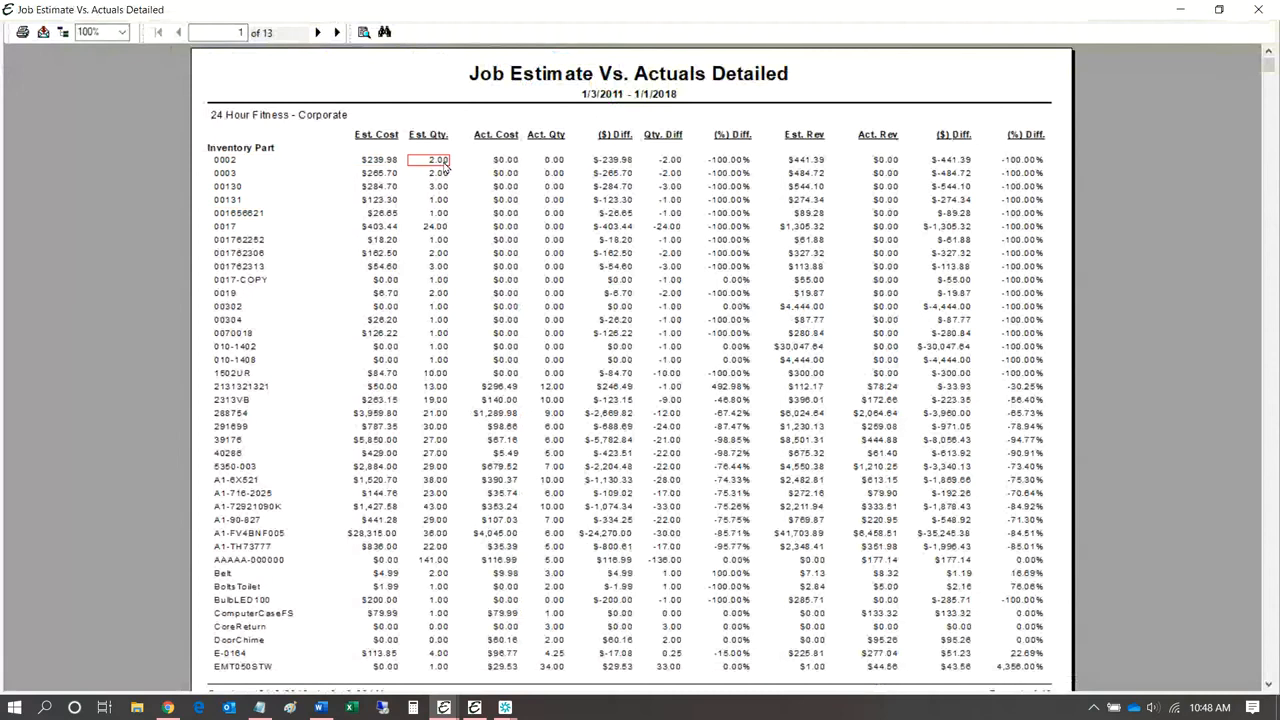
{"action": "left_click", "coordinate": [505, 162]}
{"action": "left_click", "coordinate": [556, 162]}
{"action": "left_click", "coordinate": [624, 140]}
{"action": "left_click", "coordinate": [667, 139]}
{"action": "left_click", "coordinate": [370, 470]}
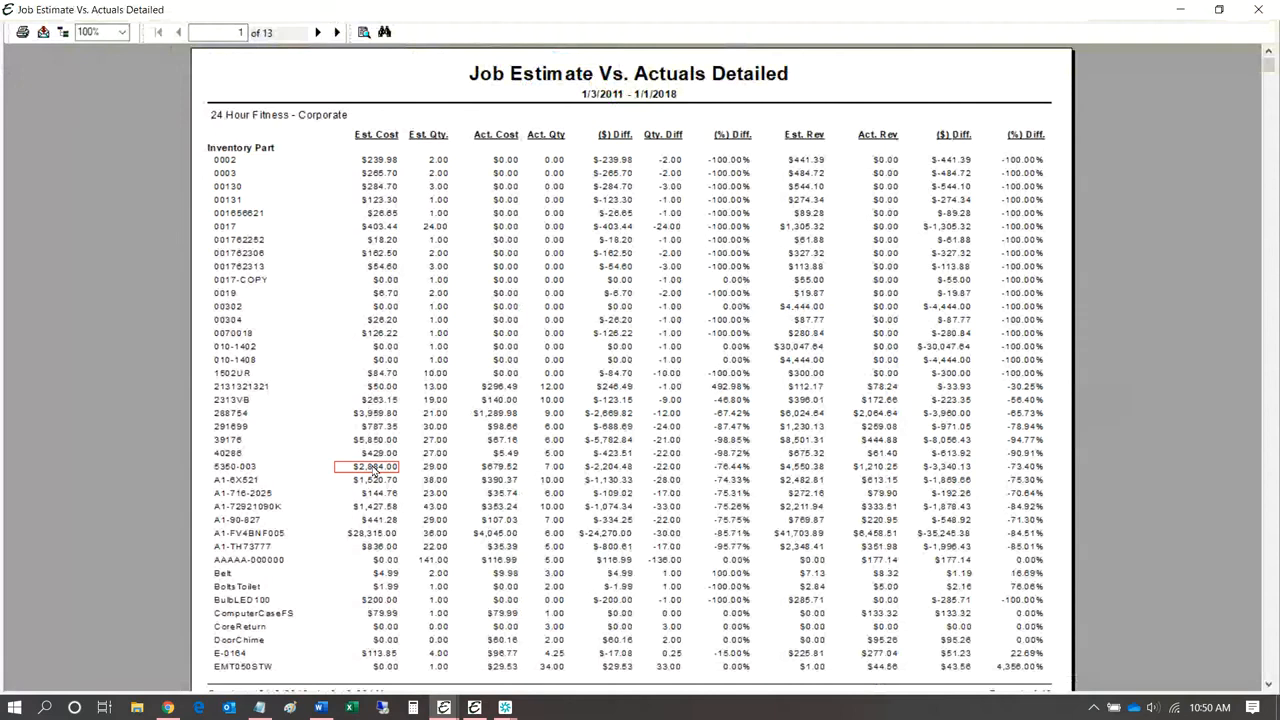
{"action": "scroll", "coordinate": [373, 470], "scroll_direction": "down", "scroll_amount": 1}
{"action": "scroll", "coordinate": [373, 470], "scroll_direction": "up", "scroll_amount": 1}
Step: Go to page 2 of the report, and briefly view the AIA billing article in the browser before returning to the preview
{"action": "left_click", "coordinate": [318, 33]}
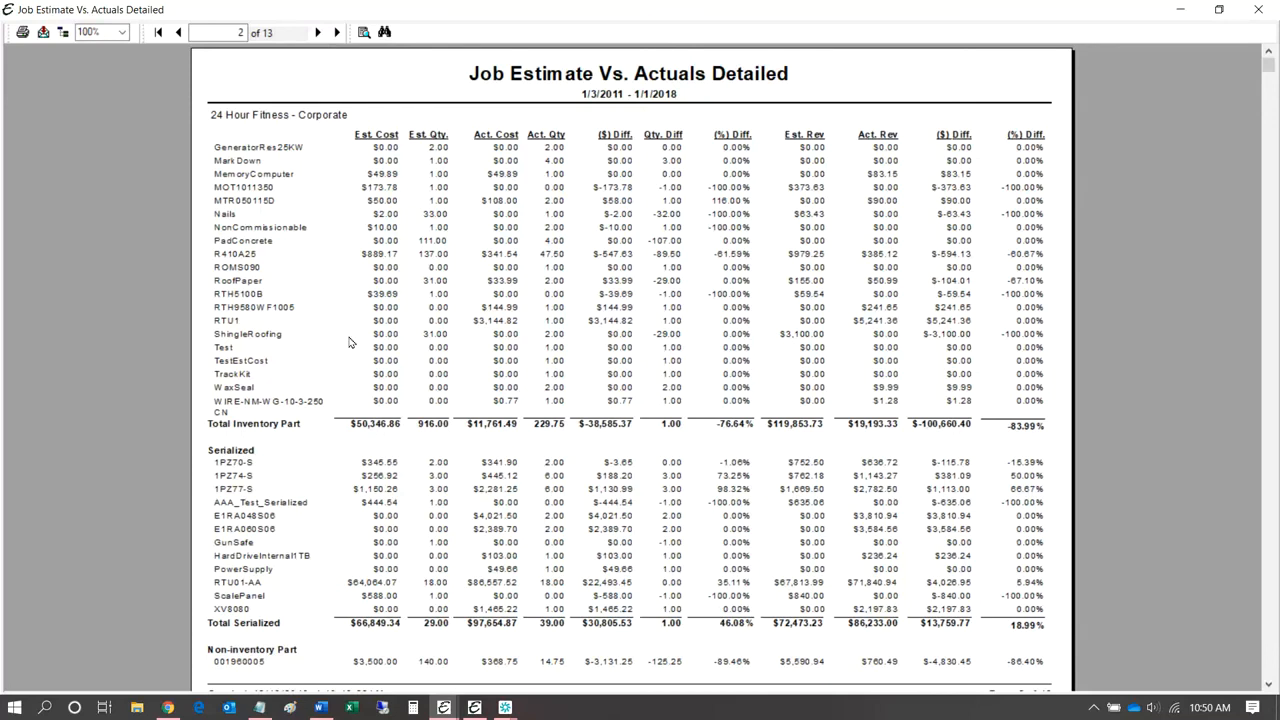
{"action": "left_click", "coordinate": [170, 708]}
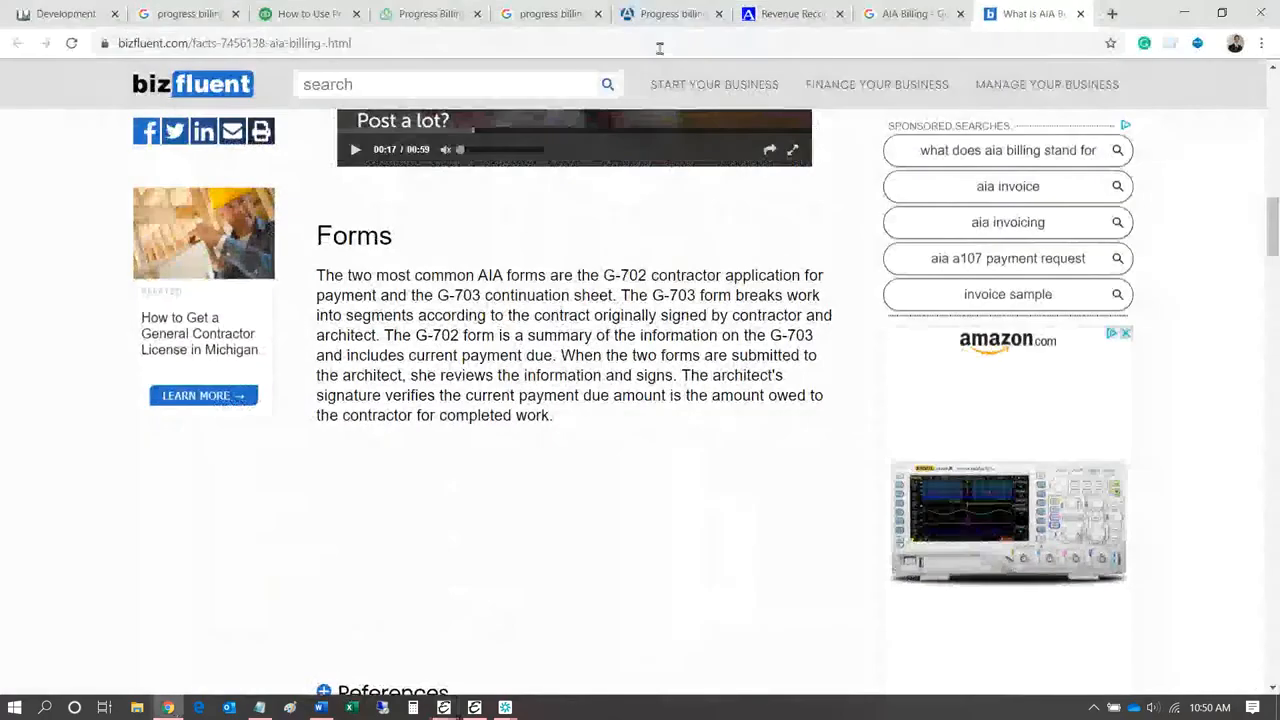
{"action": "left_click", "coordinate": [1184, 13]}
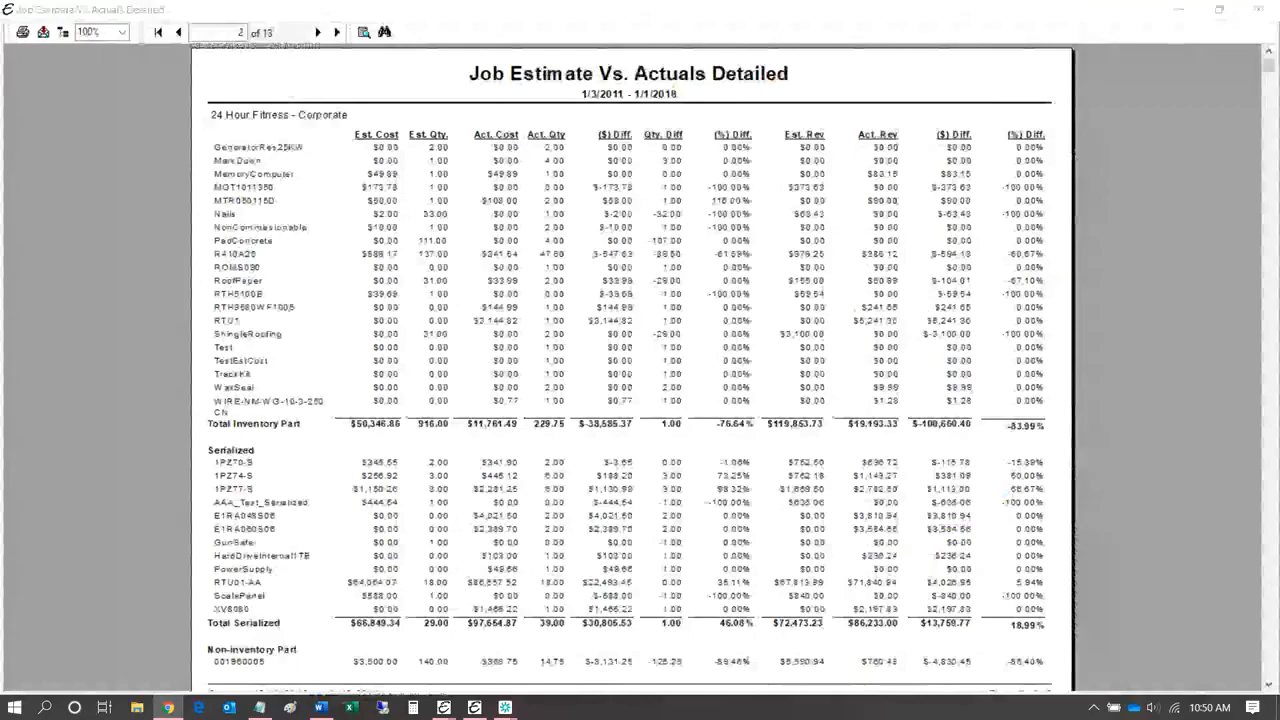
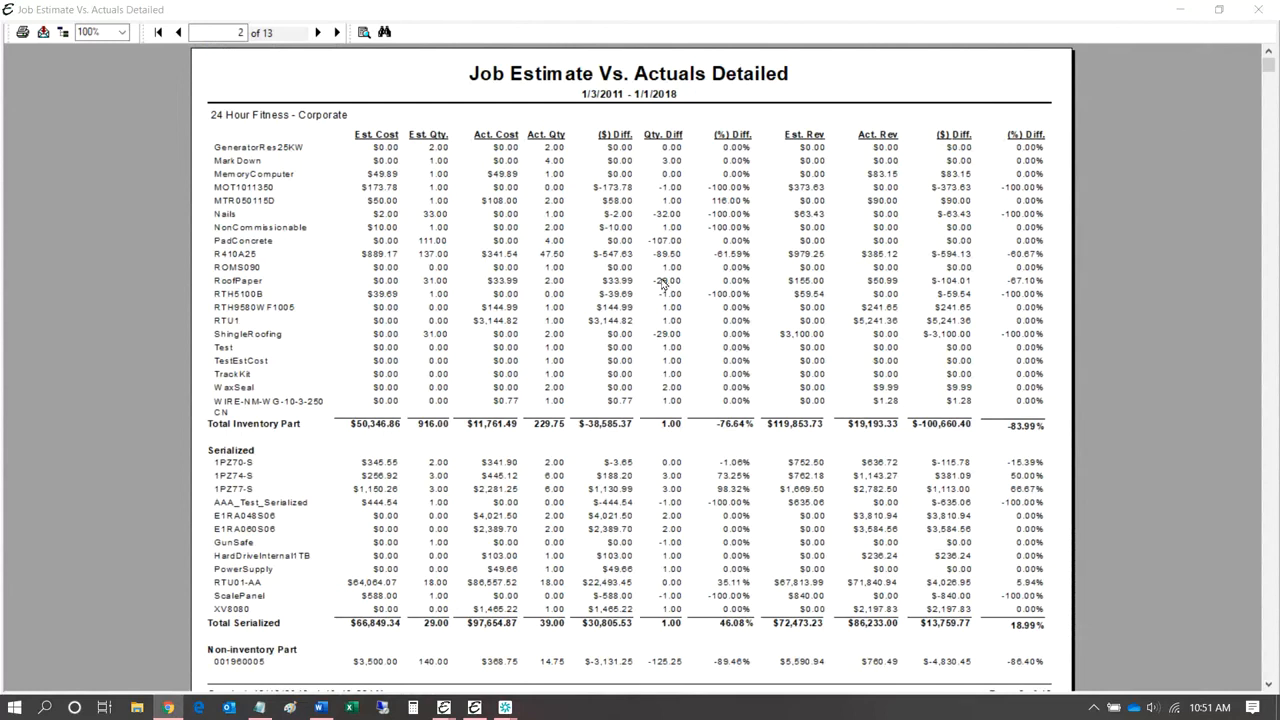
Step: Examine the report title and the inventory items on page 2, including the RoofPaper item and its estimated quantity
{"action": "left_click", "coordinate": [549, 74]}
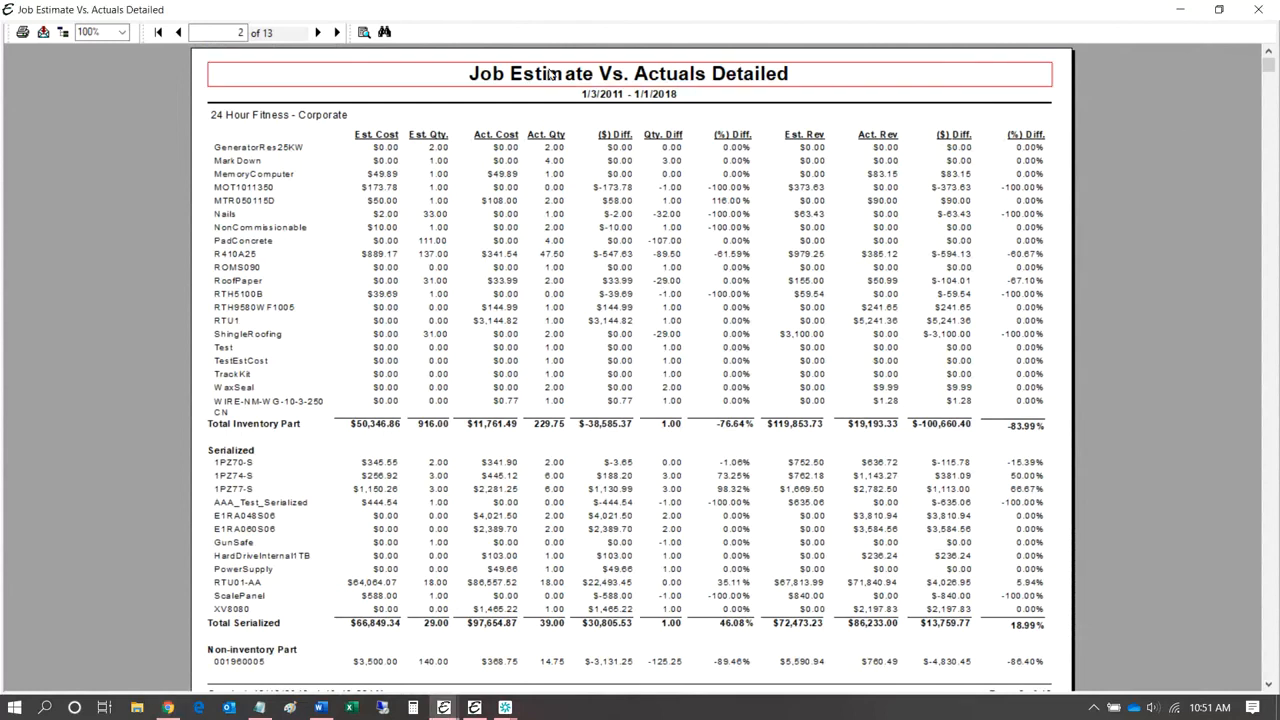
{"action": "left_click", "coordinate": [541, 76]}
{"action": "left_click", "coordinate": [276, 148]}
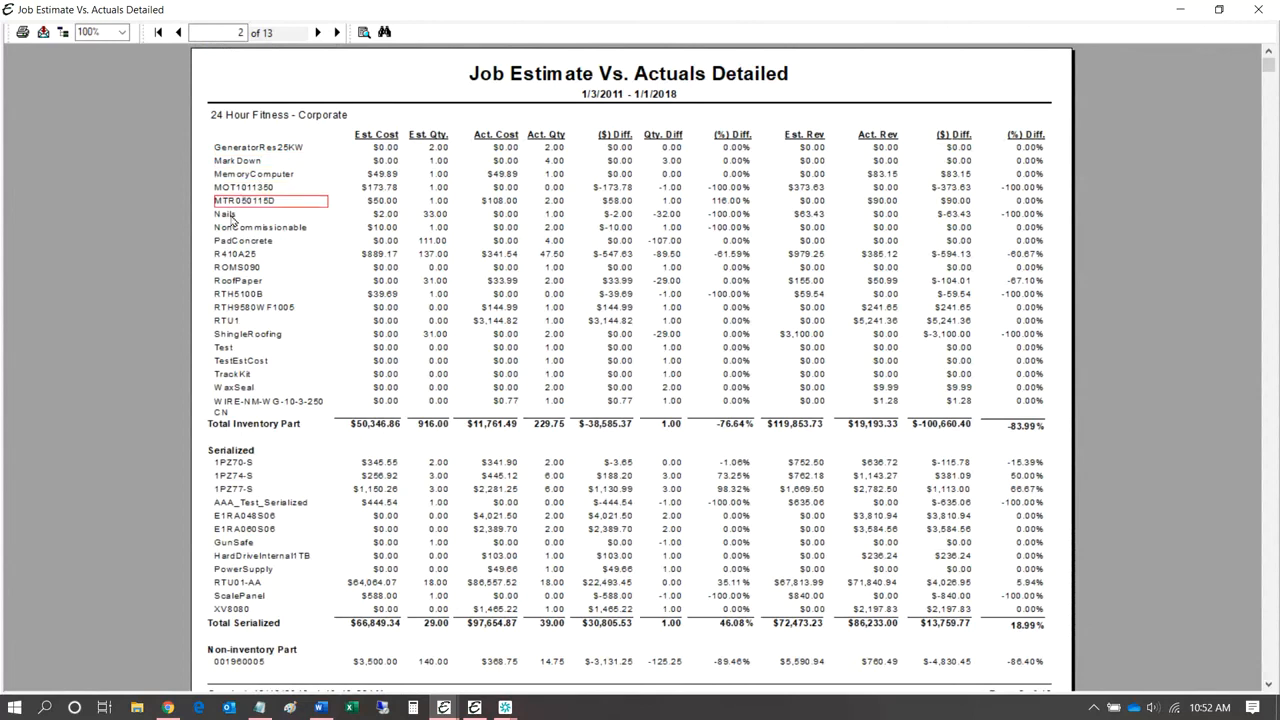
{"action": "left_click", "coordinate": [240, 283]}
{"action": "left_click", "coordinate": [249, 283]}
{"action": "left_click", "coordinate": [249, 284]}
{"action": "left_click", "coordinate": [436, 288]}
{"action": "left_click", "coordinate": [240, 285]}
Step: Go through the inventory items from RTH5100B to TestEstCost on page 2 of the report
{"action": "left_click", "coordinate": [238, 294]}
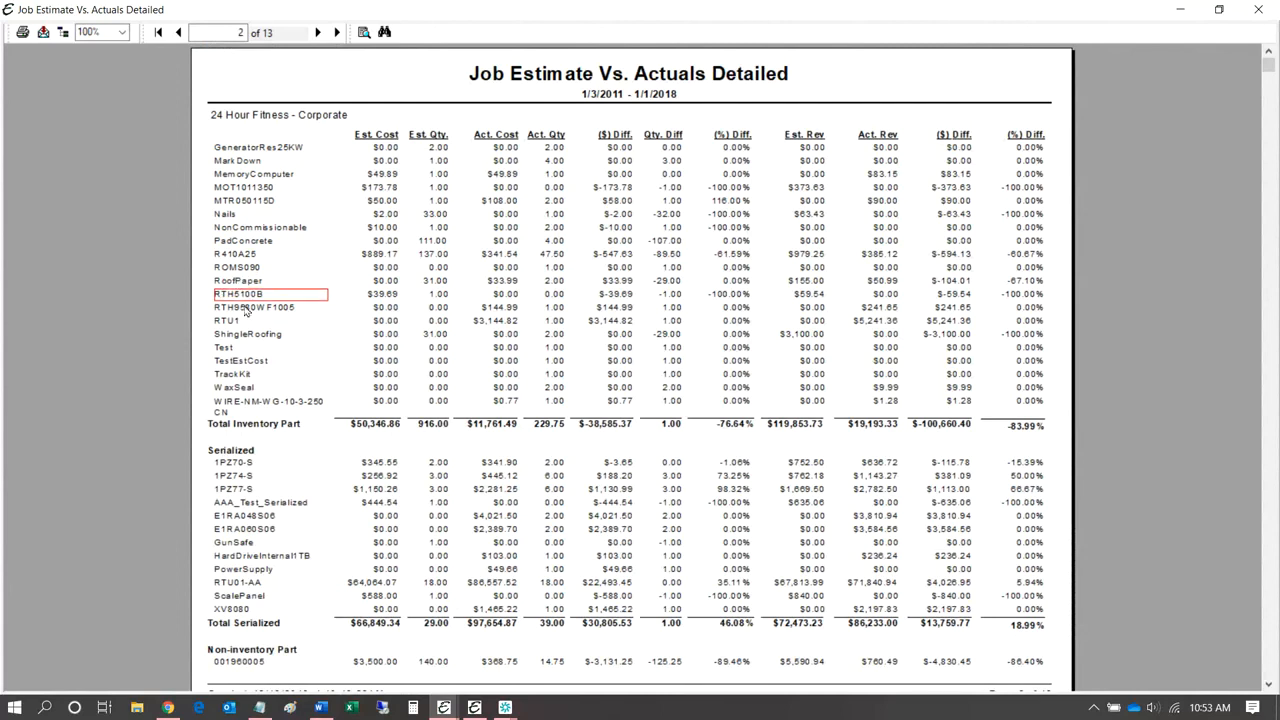
{"action": "left_click", "coordinate": [231, 307]}
{"action": "left_click", "coordinate": [227, 322]}
{"action": "left_click", "coordinate": [236, 338]}
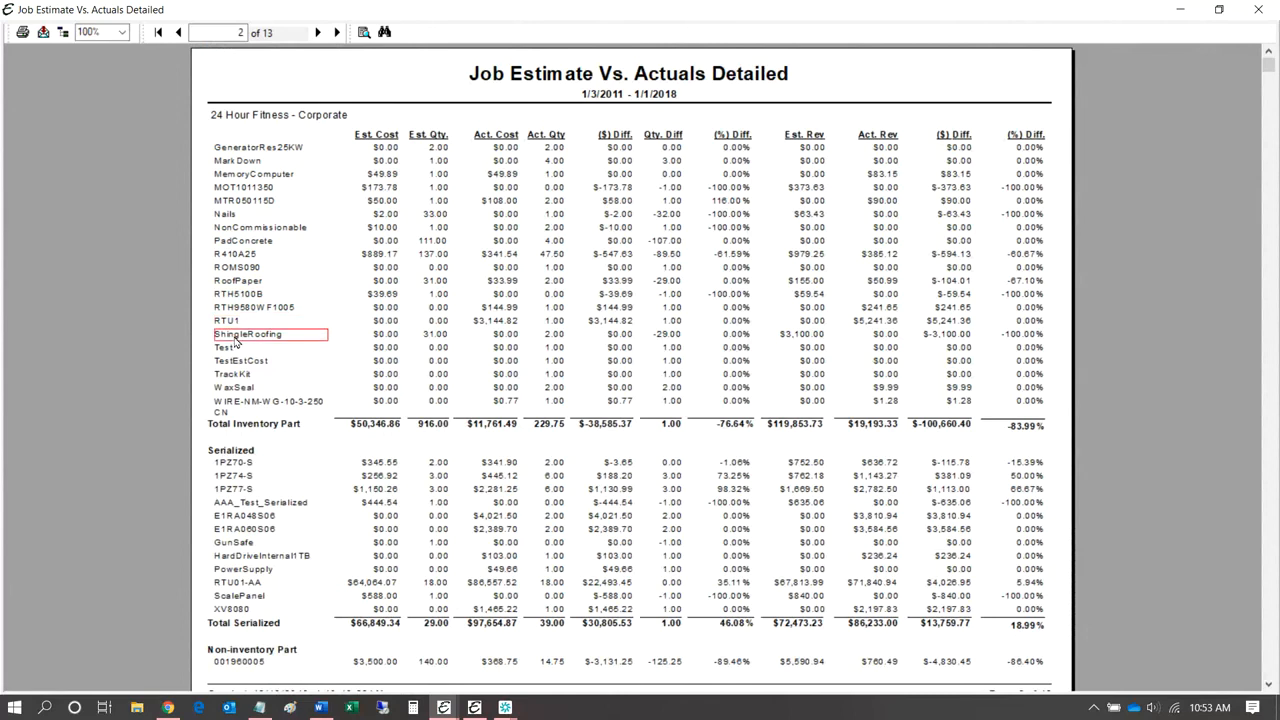
{"action": "left_click", "coordinate": [229, 352]}
{"action": "left_click", "coordinate": [233, 365]}
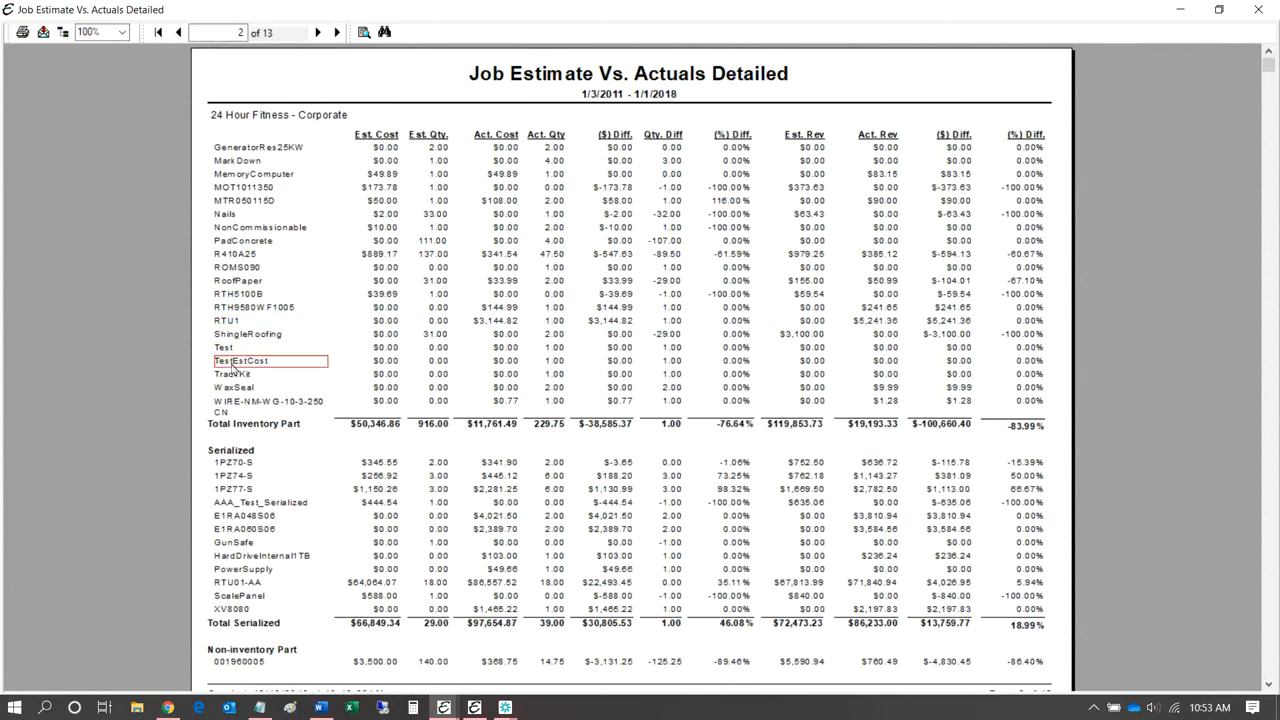
Step: Examine the report title and the Est. Cost, Est. Qty., Act. Cost and Act. Qty column headings
{"action": "left_click", "coordinate": [545, 78]}
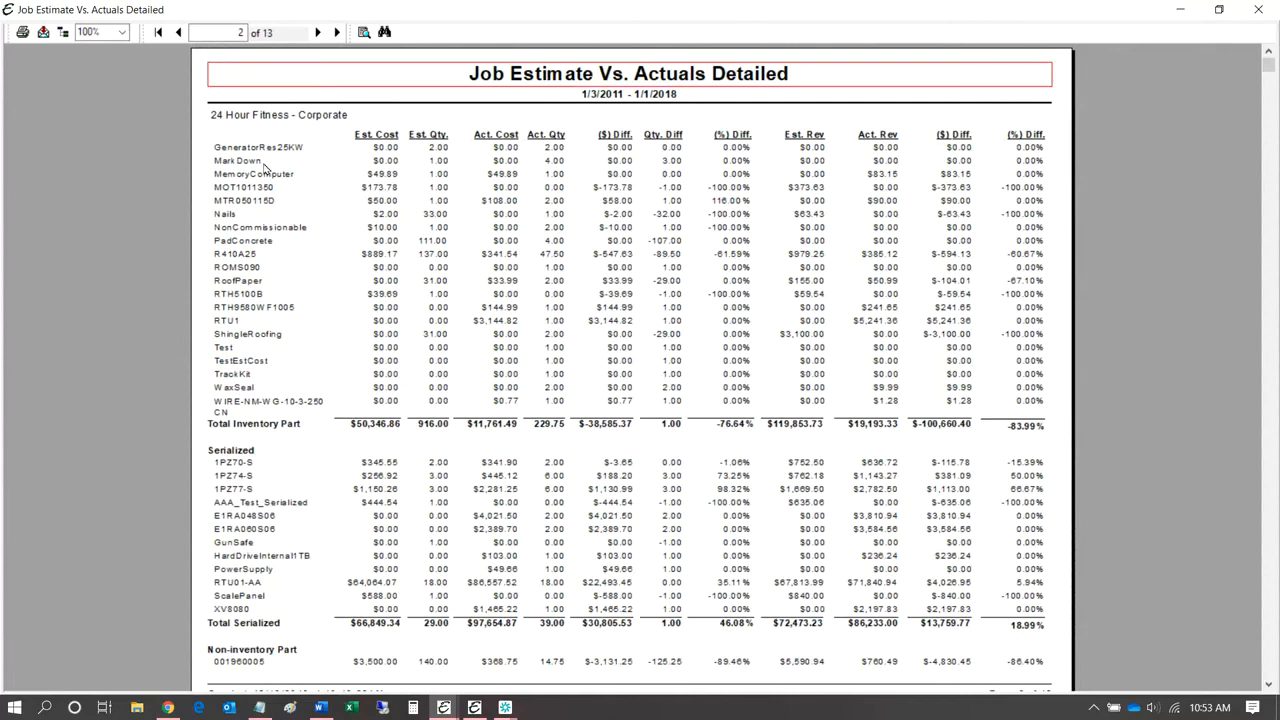
{"action": "left_click", "coordinate": [386, 137]}
{"action": "left_click", "coordinate": [421, 139]}
{"action": "left_click", "coordinate": [498, 142]}
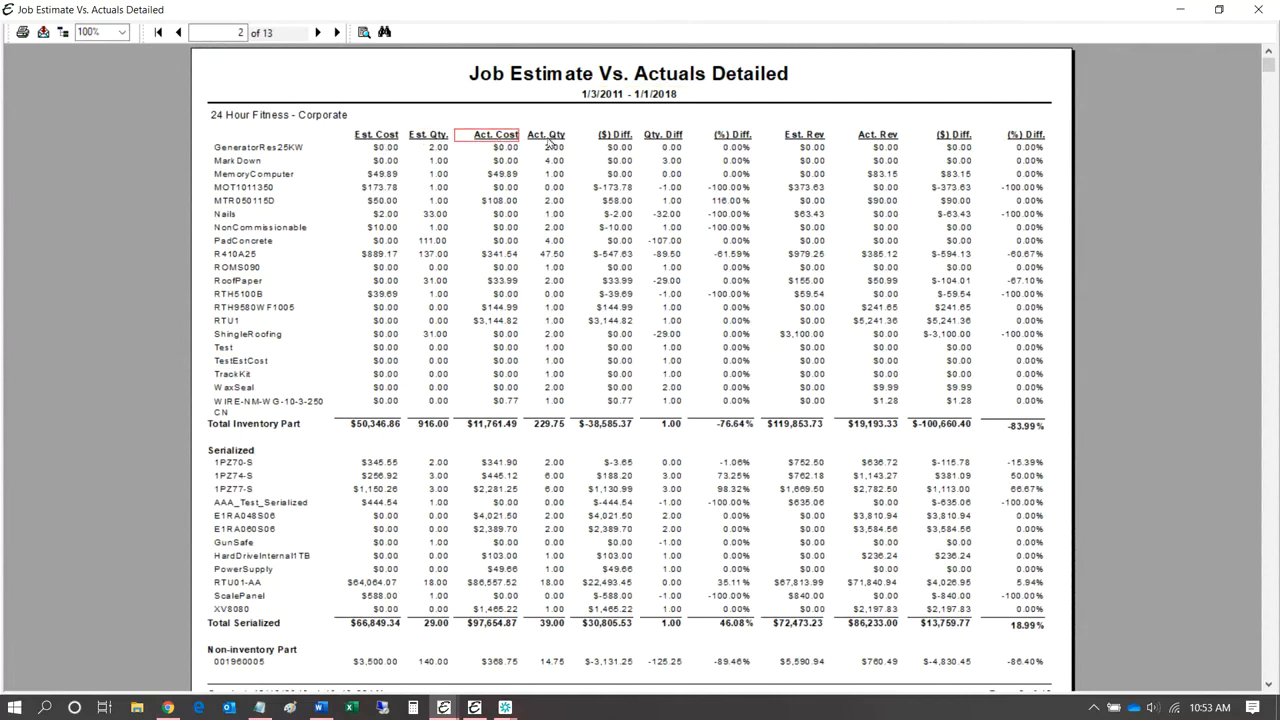
{"action": "left_click", "coordinate": [548, 142]}
{"action": "left_click", "coordinate": [498, 141]}
{"action": "left_click", "coordinate": [430, 137]}
{"action": "left_click", "coordinate": [362, 139]}
Step: Look through the remaining report pages up to page 13 with the category and grand totals
{"action": "scroll", "coordinate": [266, 400], "scroll_direction": "down", "scroll_amount": 2}
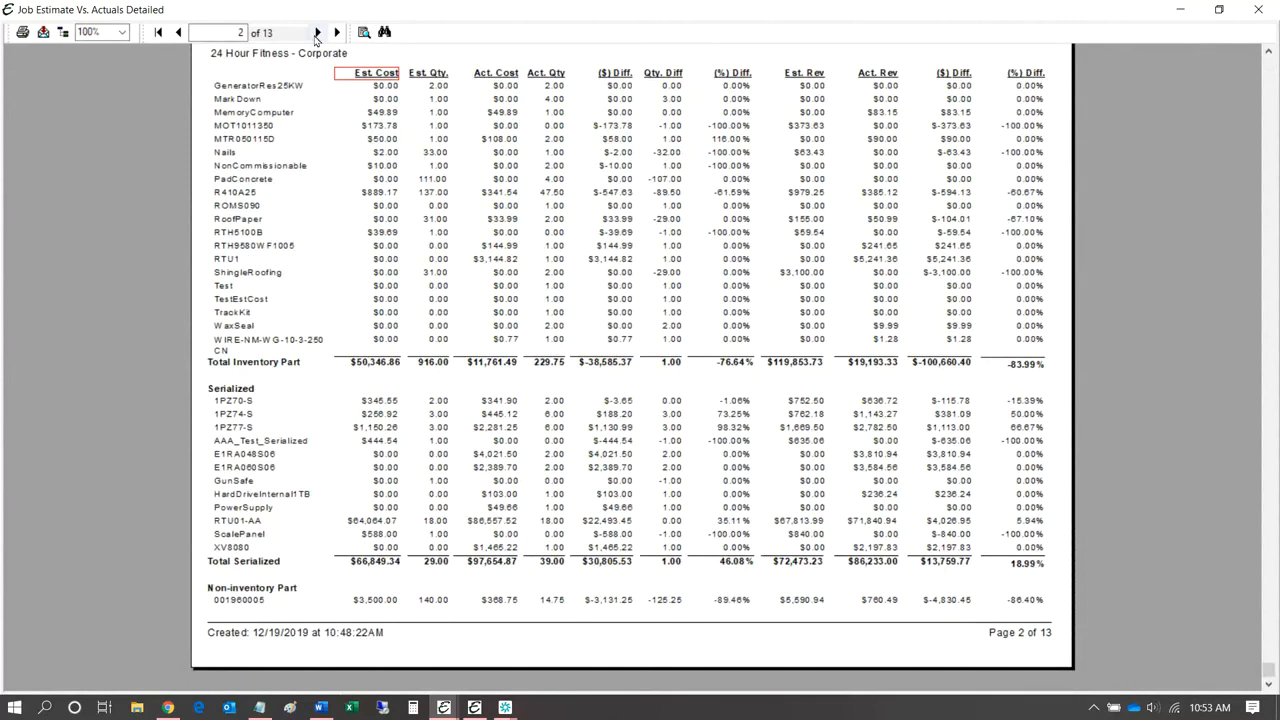
{"action": "left_click", "coordinate": [316, 33]}
{"action": "left_click", "coordinate": [316, 33]}
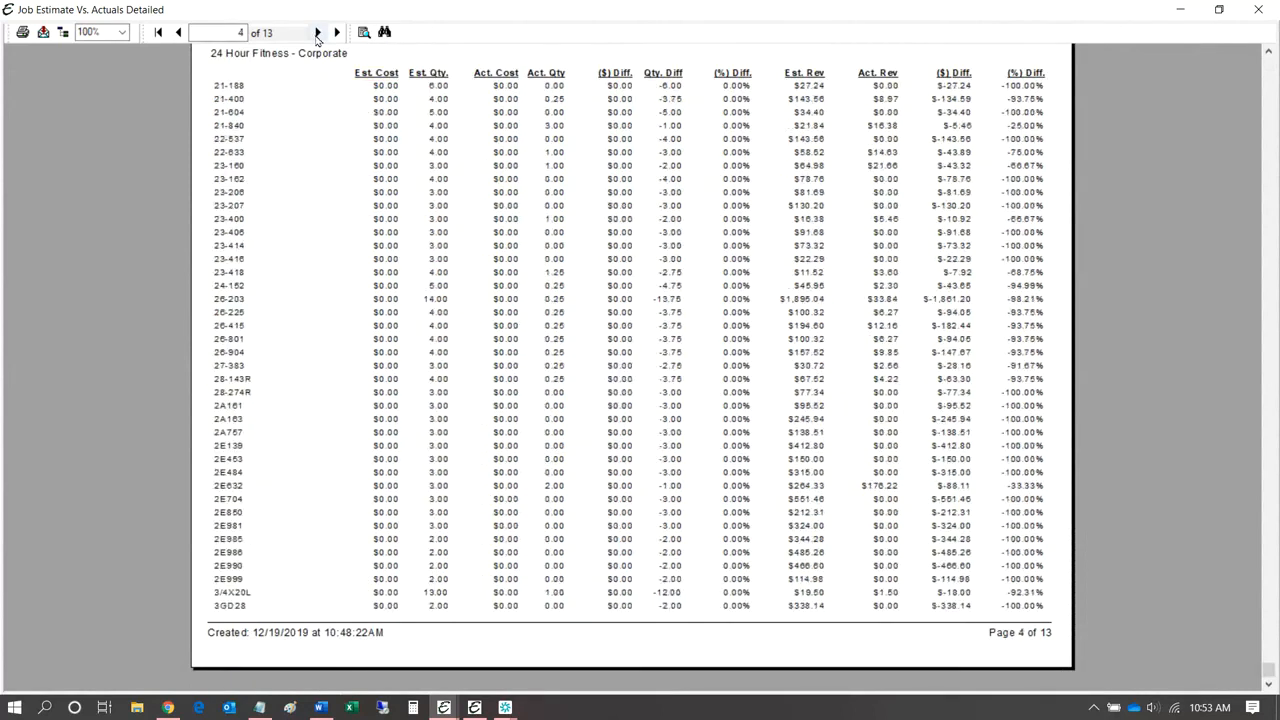
{"action": "left_click", "coordinate": [316, 33]}
{"action": "left_click", "coordinate": [316, 33]}
{"action": "left_click", "coordinate": [316, 33]}
{"action": "left_click", "coordinate": [316, 33]}
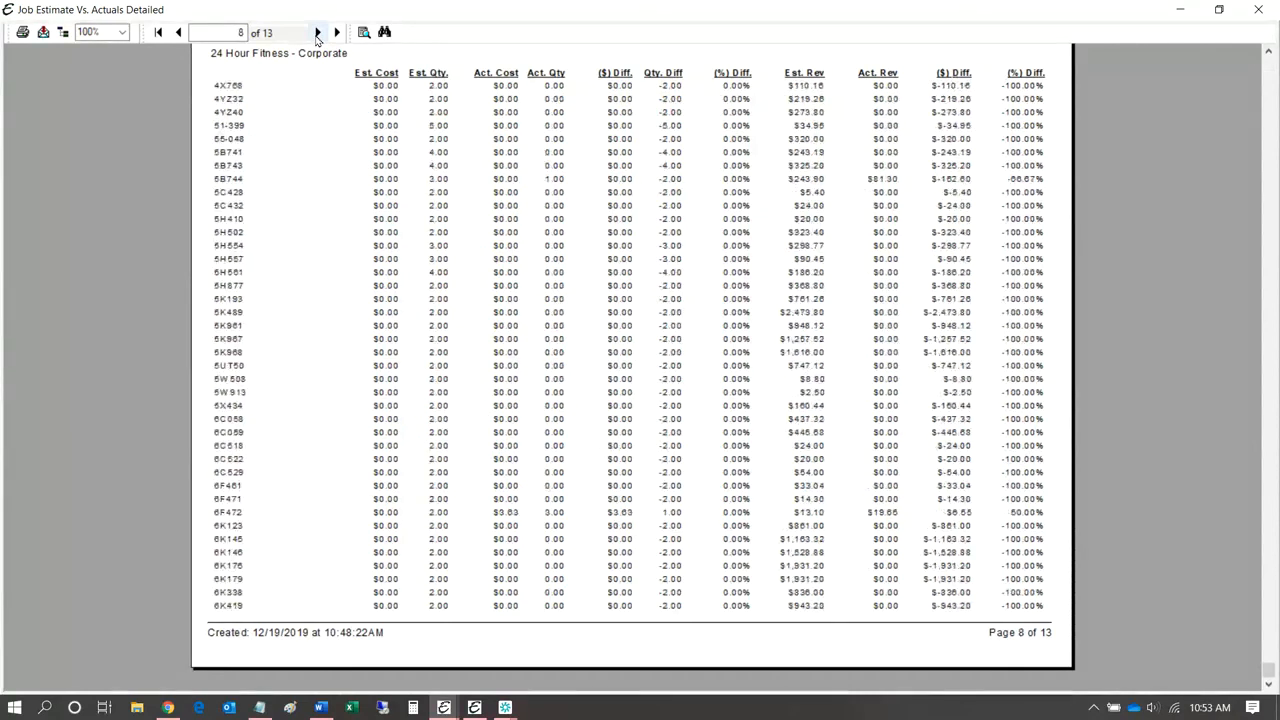
{"action": "left_click", "coordinate": [316, 33]}
{"action": "left_click", "coordinate": [316, 33]}
{"action": "left_click", "coordinate": [316, 33]}
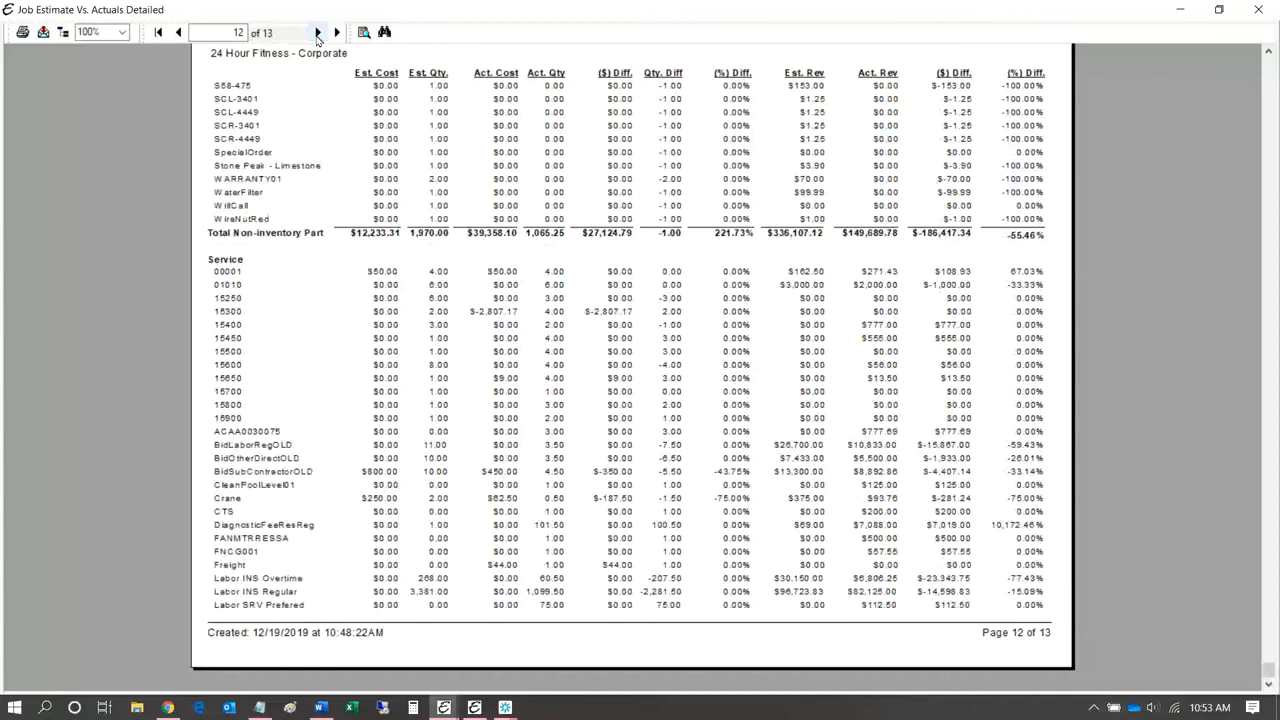
{"action": "left_click", "coordinate": [317, 33]}
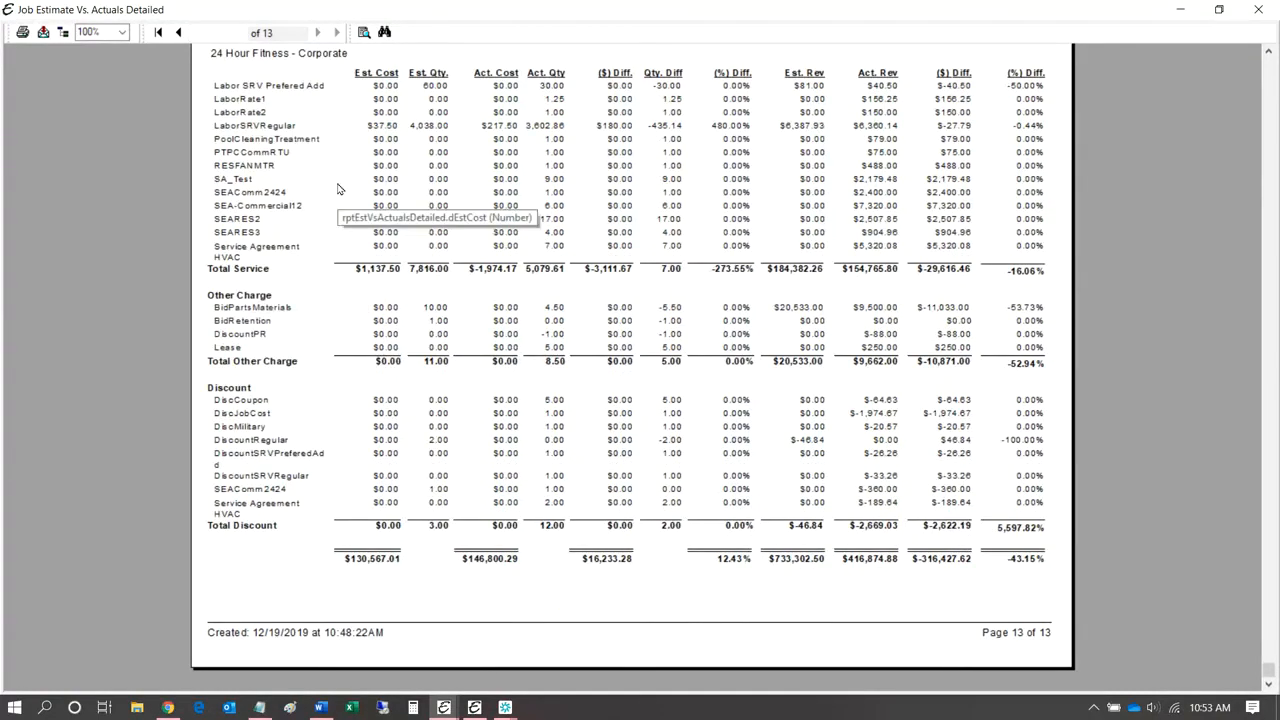
Step: Examine the service items on the last report page, from PoolCleaningTreatment down to SEA-Commercial12
{"action": "scroll", "coordinate": [337, 189], "scroll_direction": "up", "scroll_amount": 1}
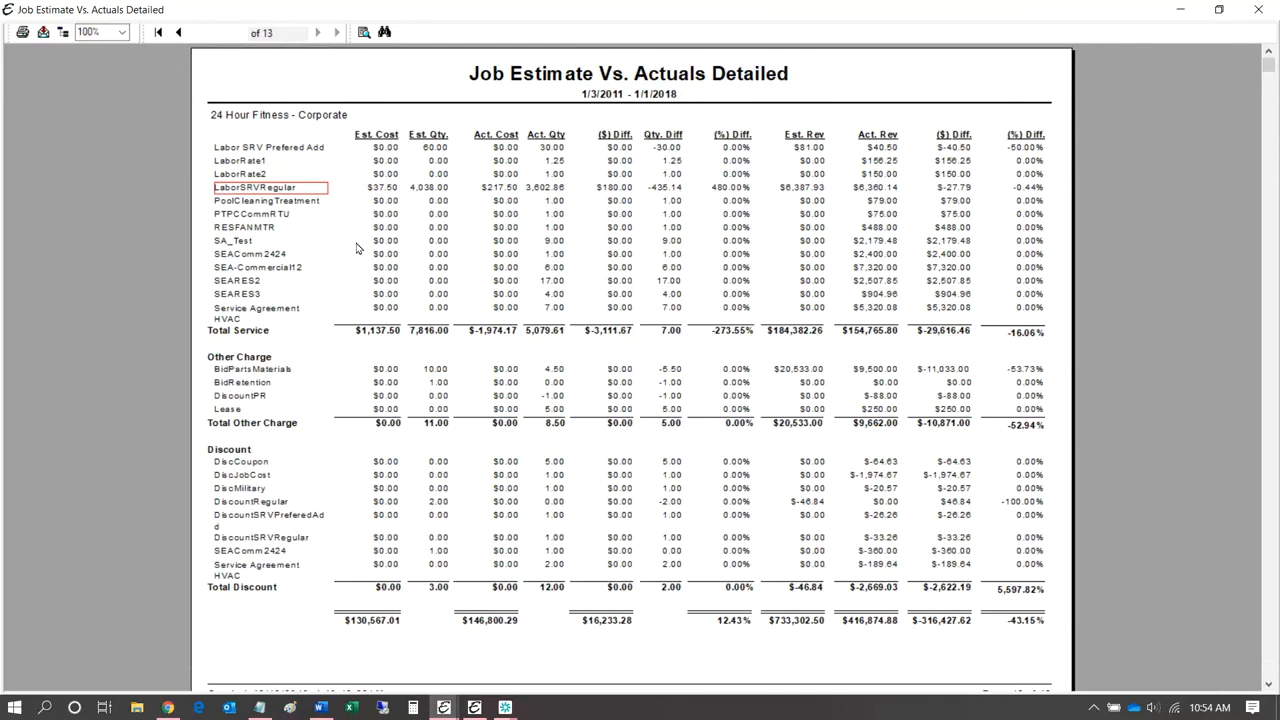
{"action": "left_click", "coordinate": [268, 205]}
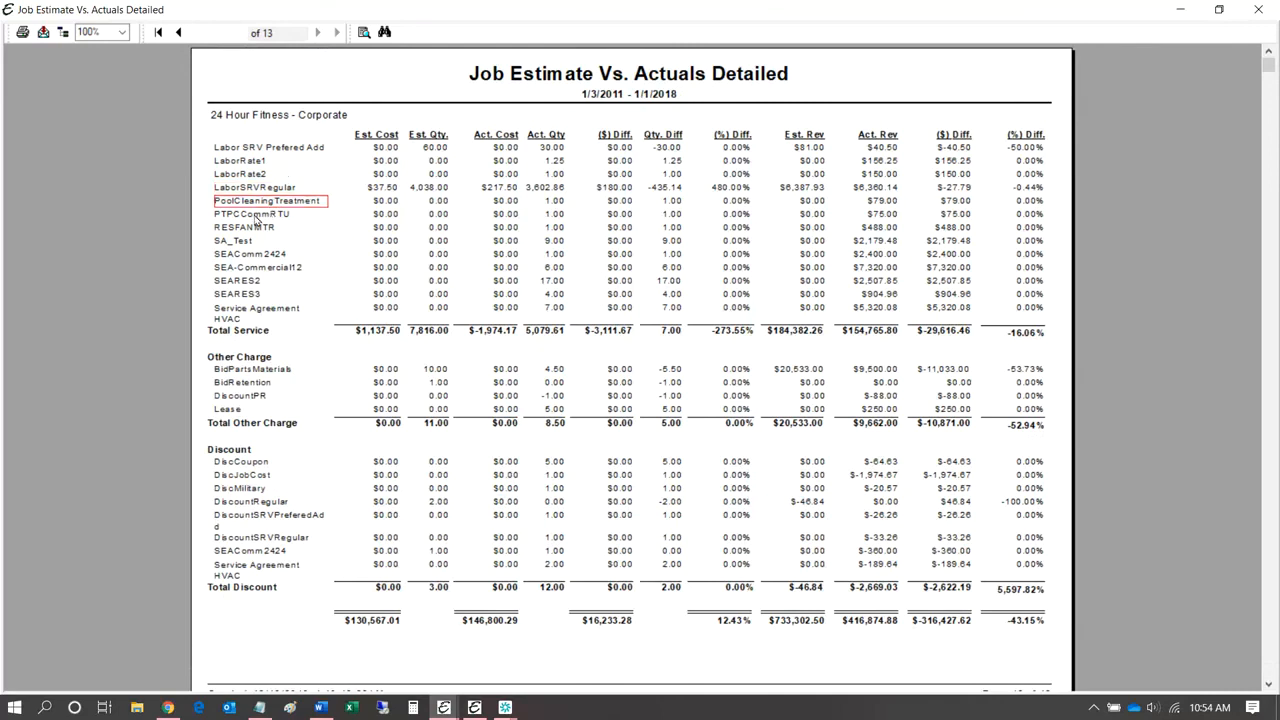
{"action": "left_click", "coordinate": [258, 216]}
{"action": "left_click", "coordinate": [256, 228]}
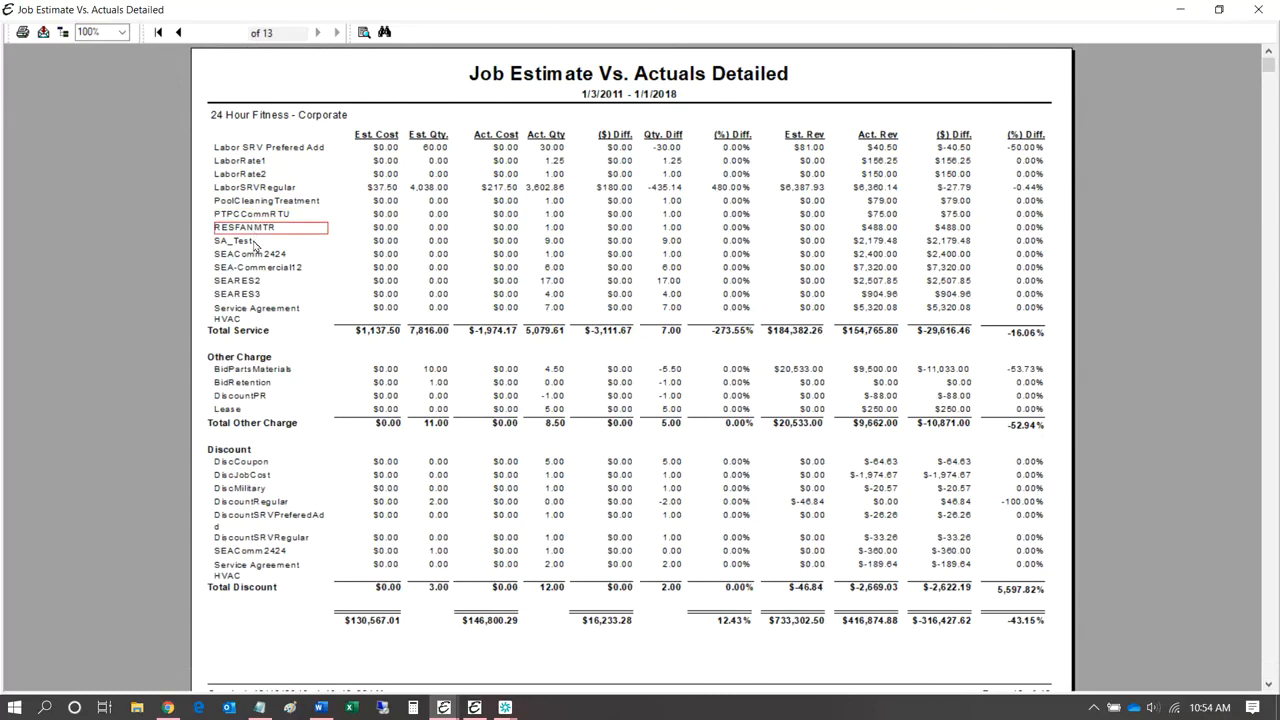
{"action": "left_click", "coordinate": [260, 241]}
{"action": "left_click", "coordinate": [264, 254]}
{"action": "left_click", "coordinate": [270, 272]}
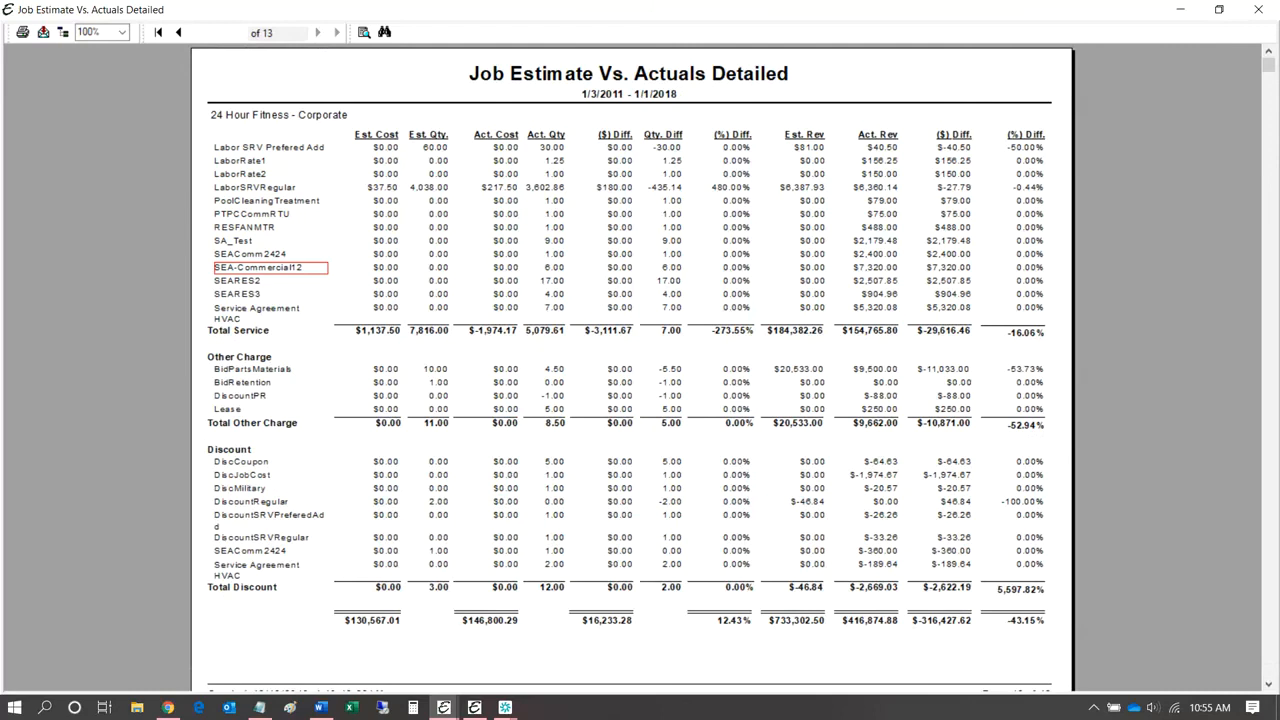
Step: Examine the LaborSRVRegular row's quantities, actual cost, percentage difference, and estimated and actual revenue with its dollar difference
{"action": "key", "text": "alt+Tab"}
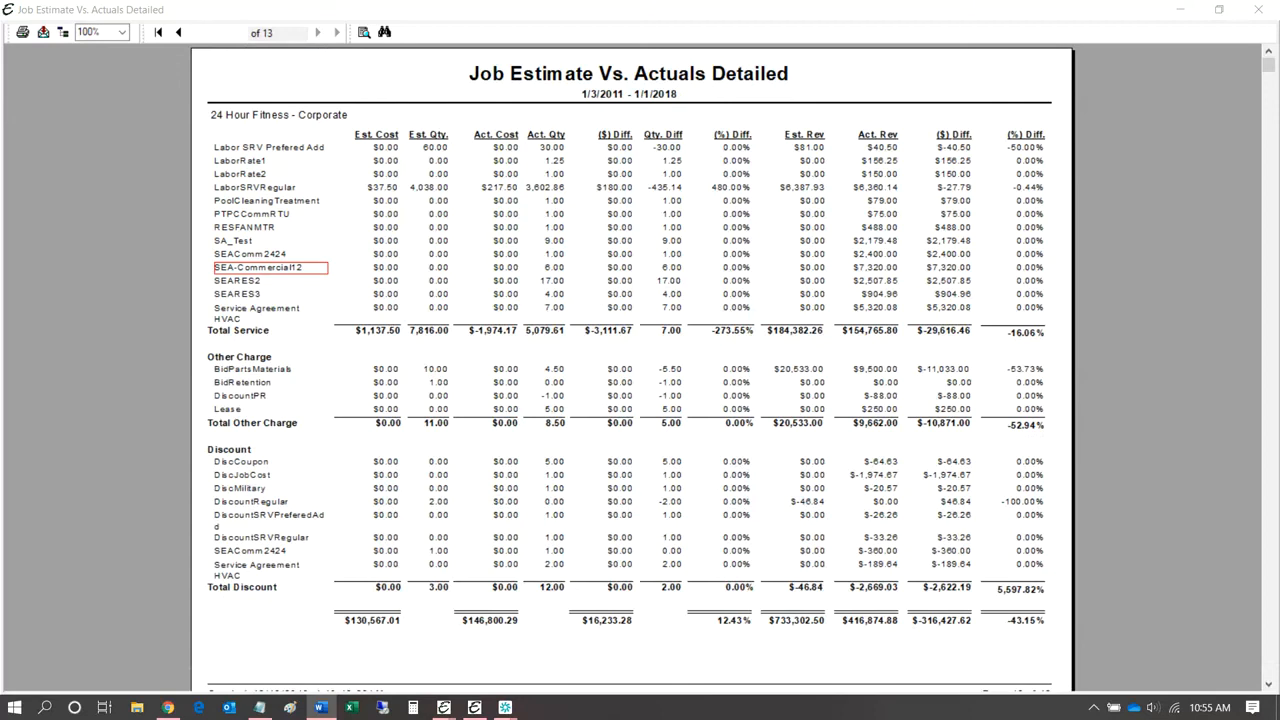
{"action": "key", "text": "alt+Tab"}
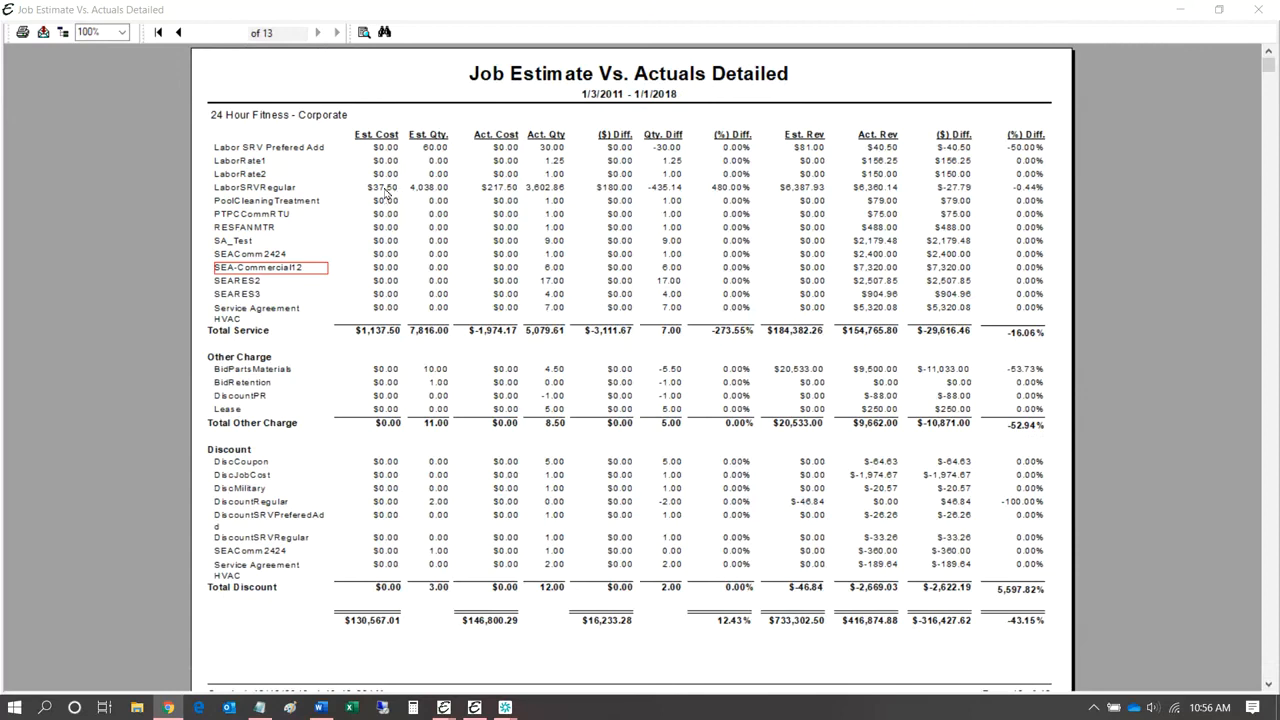
{"action": "left_click", "coordinate": [426, 188]}
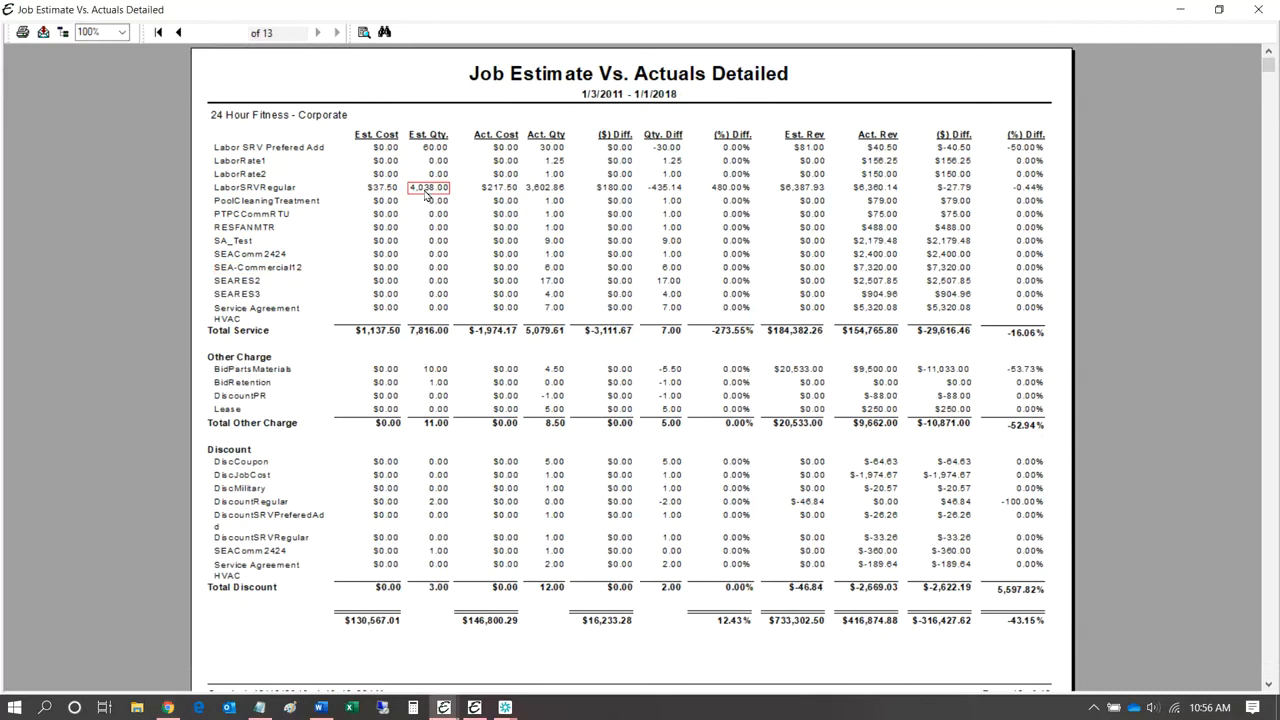
{"action": "left_click", "coordinate": [504, 188]}
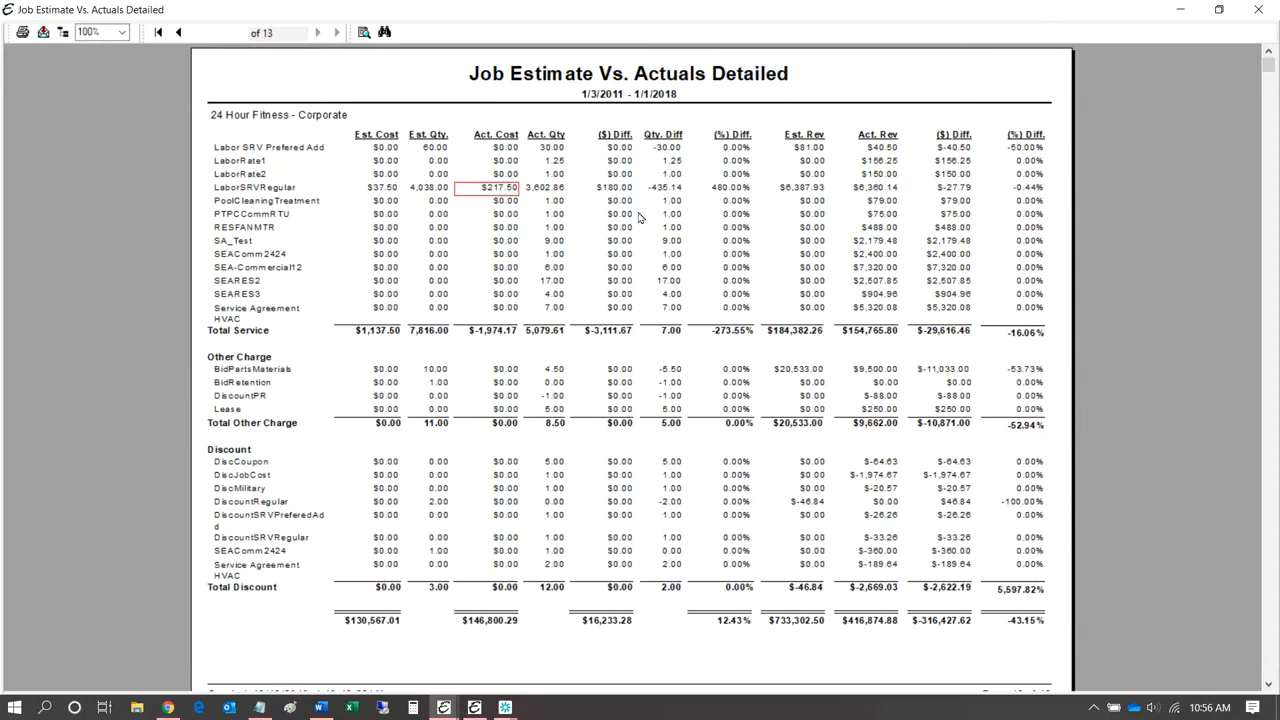
{"action": "left_click", "coordinate": [722, 189]}
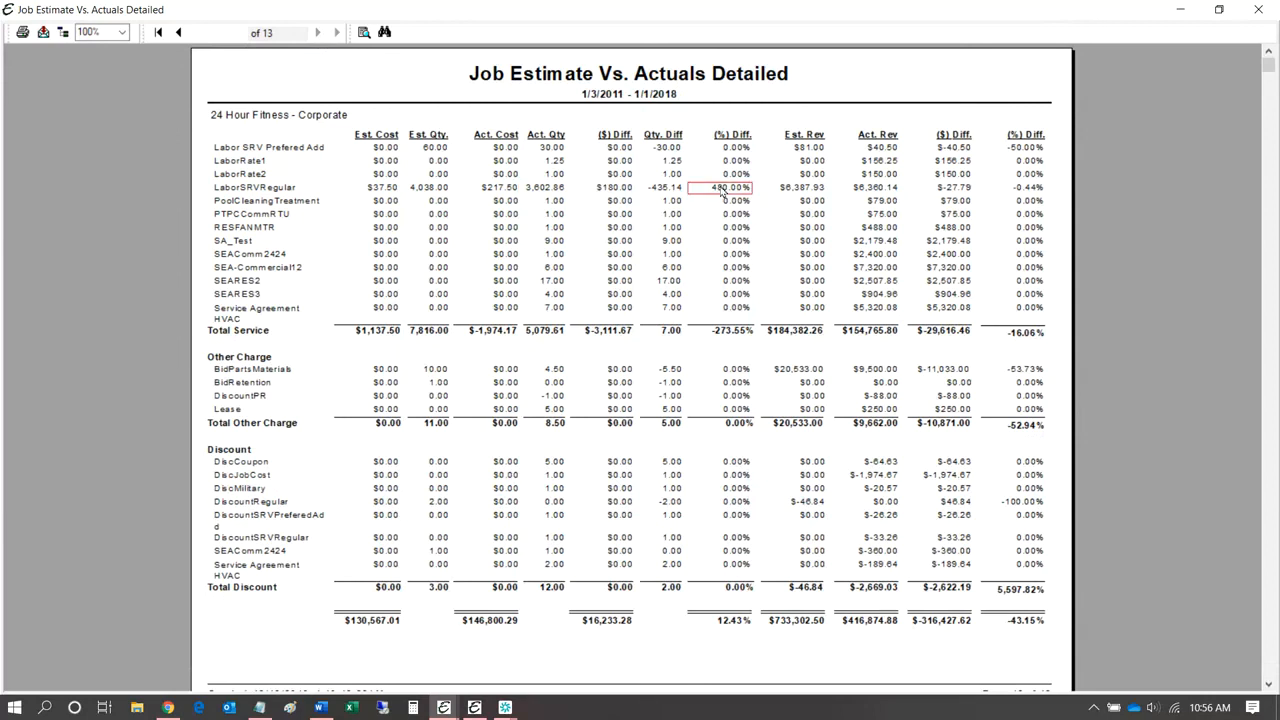
{"action": "left_click", "coordinate": [814, 193]}
{"action": "left_click", "coordinate": [882, 193]}
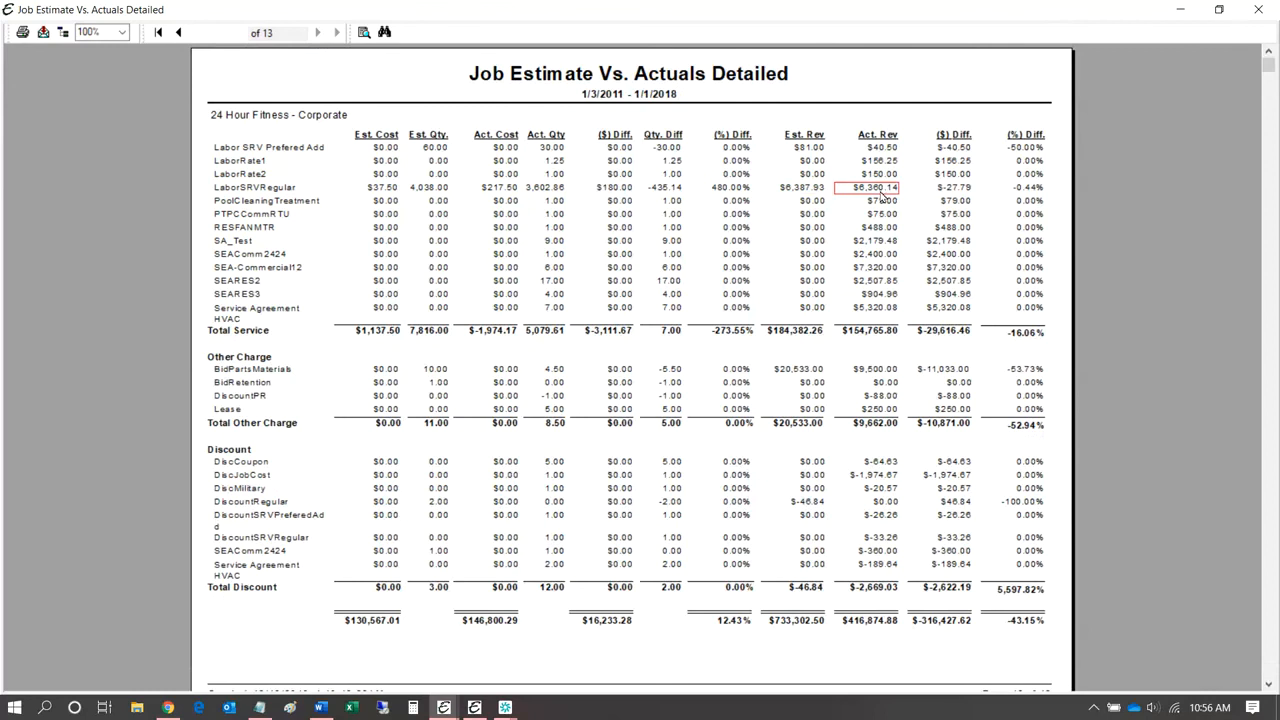
{"action": "left_click", "coordinate": [964, 193]}
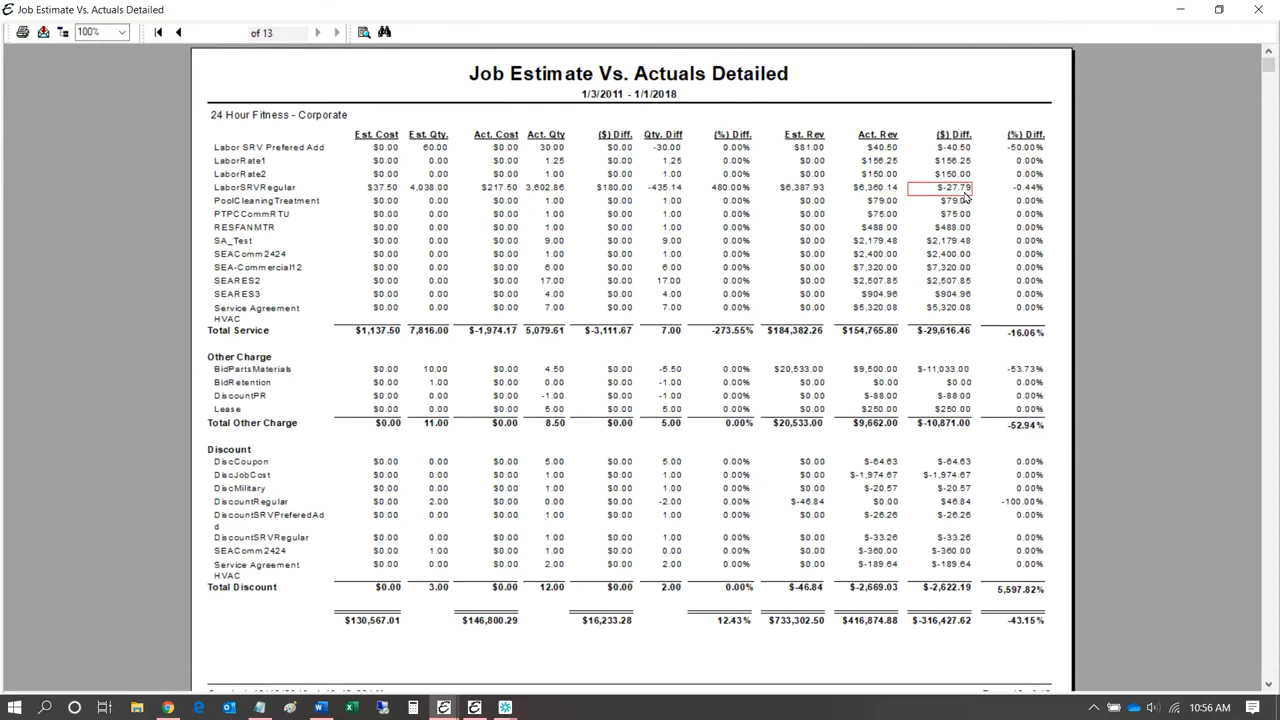
{"action": "left_click", "coordinate": [549, 187]}
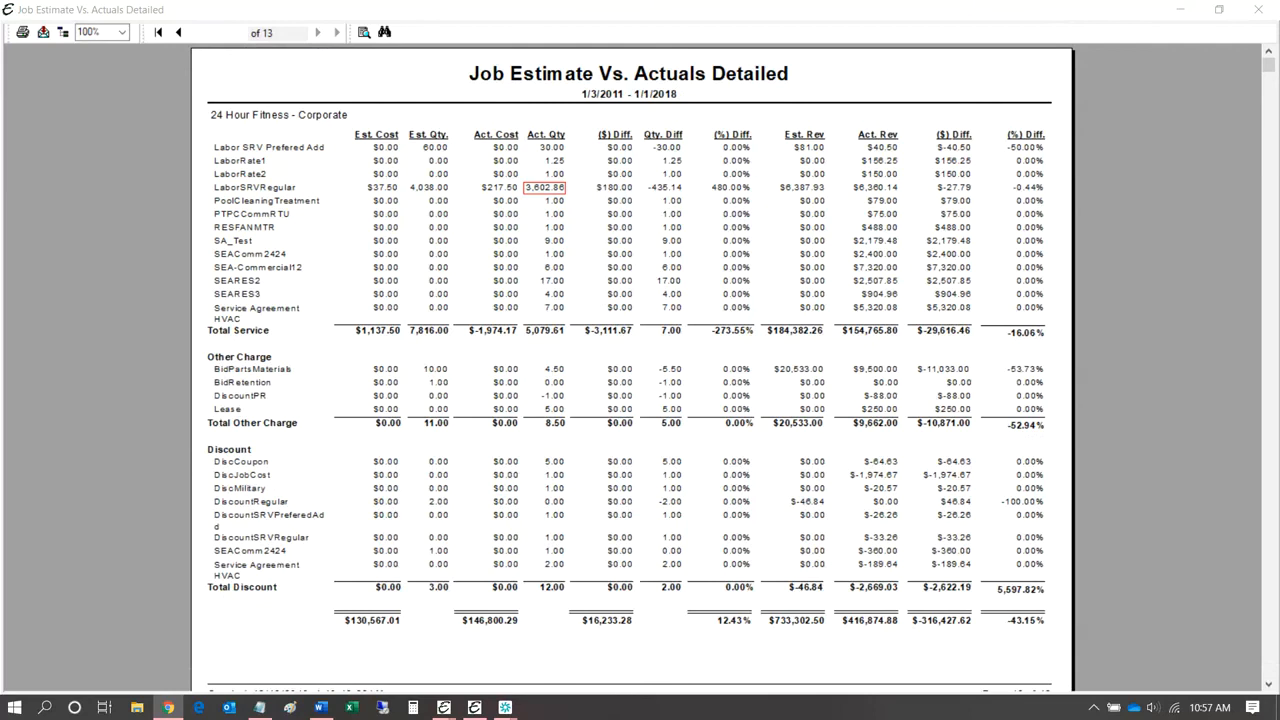
Step: Switch to the browser and look through the Google search results for "WIP in QUickBooks"
{"action": "left_click_drag", "start_coordinate": [1279, 250], "coordinate": [586, 188]}
{"action": "left_click", "coordinate": [632, 188]}
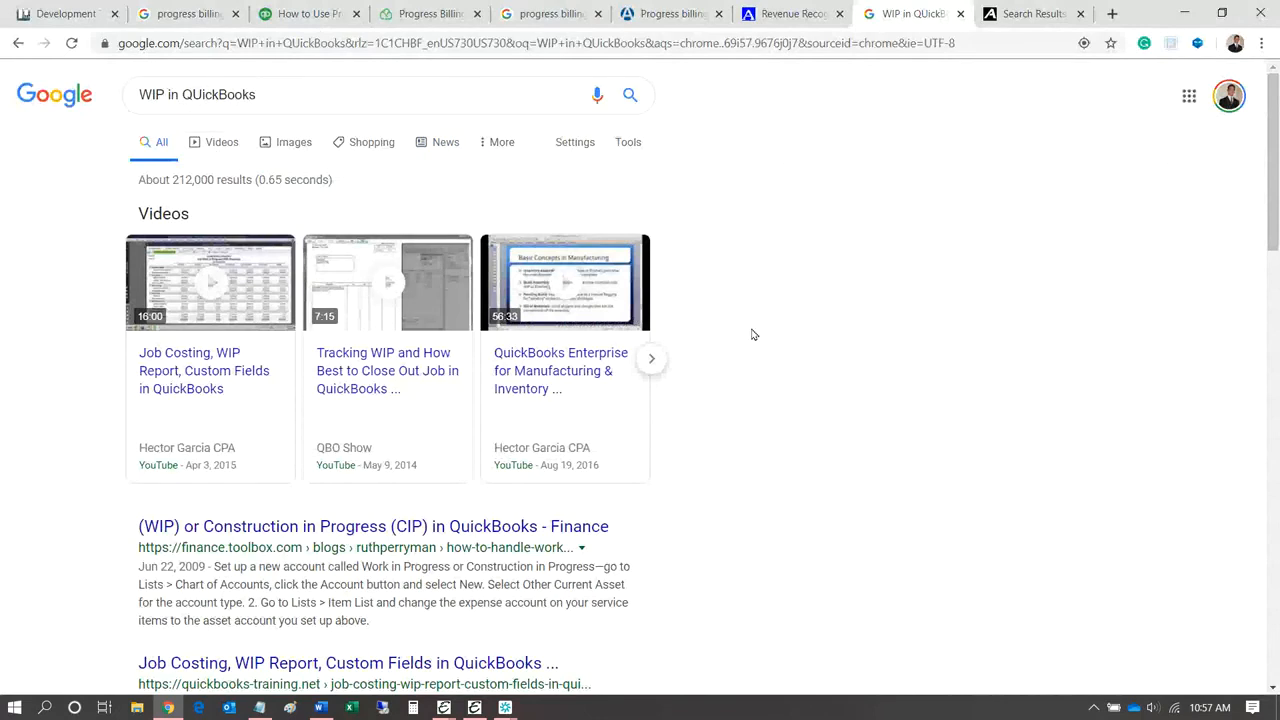
{"action": "scroll", "coordinate": [753, 334], "scroll_direction": "down", "scroll_amount": 3}
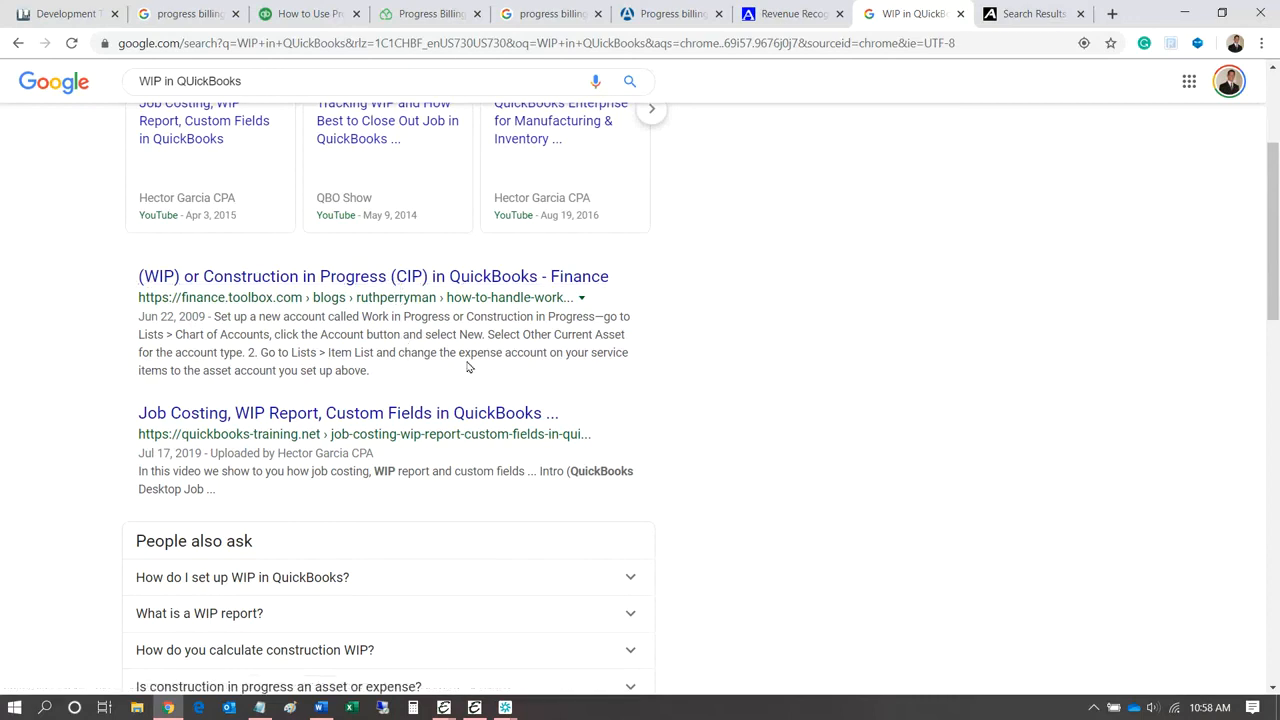
Step: Open the Toolbox article on handling WIP or CIP in QuickBooks in a new tab and read its first setup instructions
{"action": "right_click", "coordinate": [333, 287]}
{"action": "left_click", "coordinate": [390, 297]}
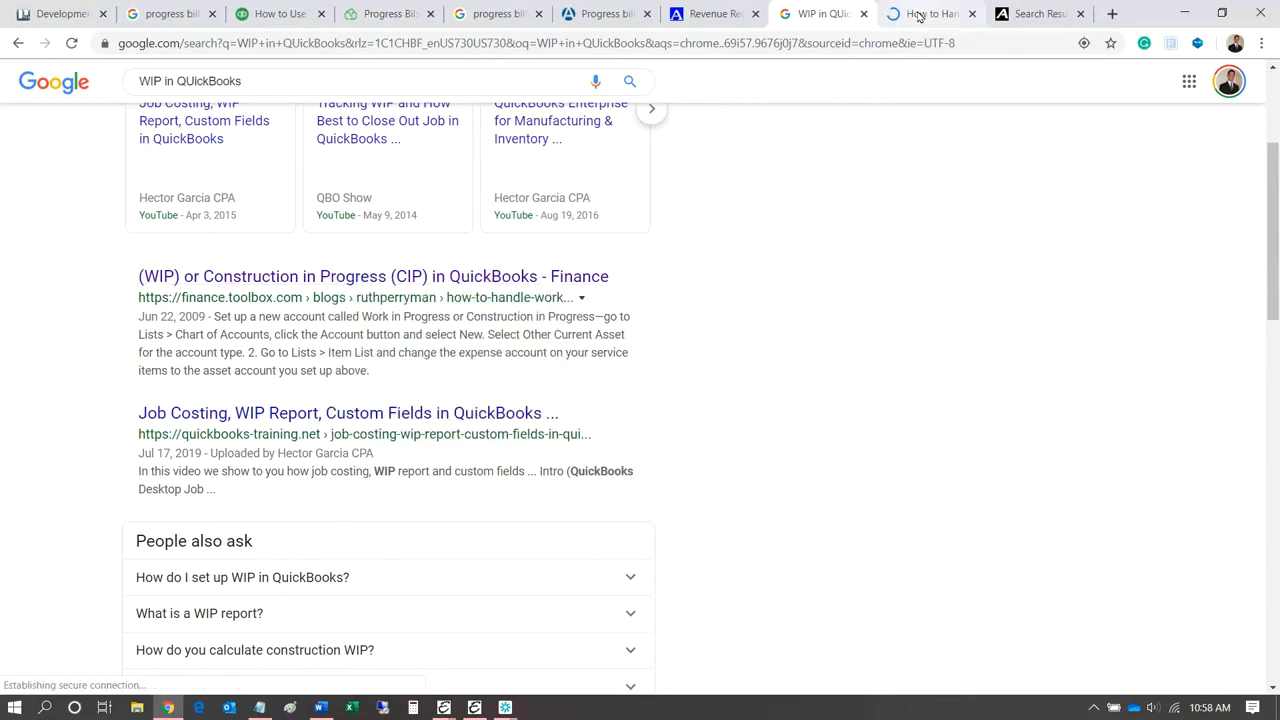
{"action": "left_click", "coordinate": [926, 18]}
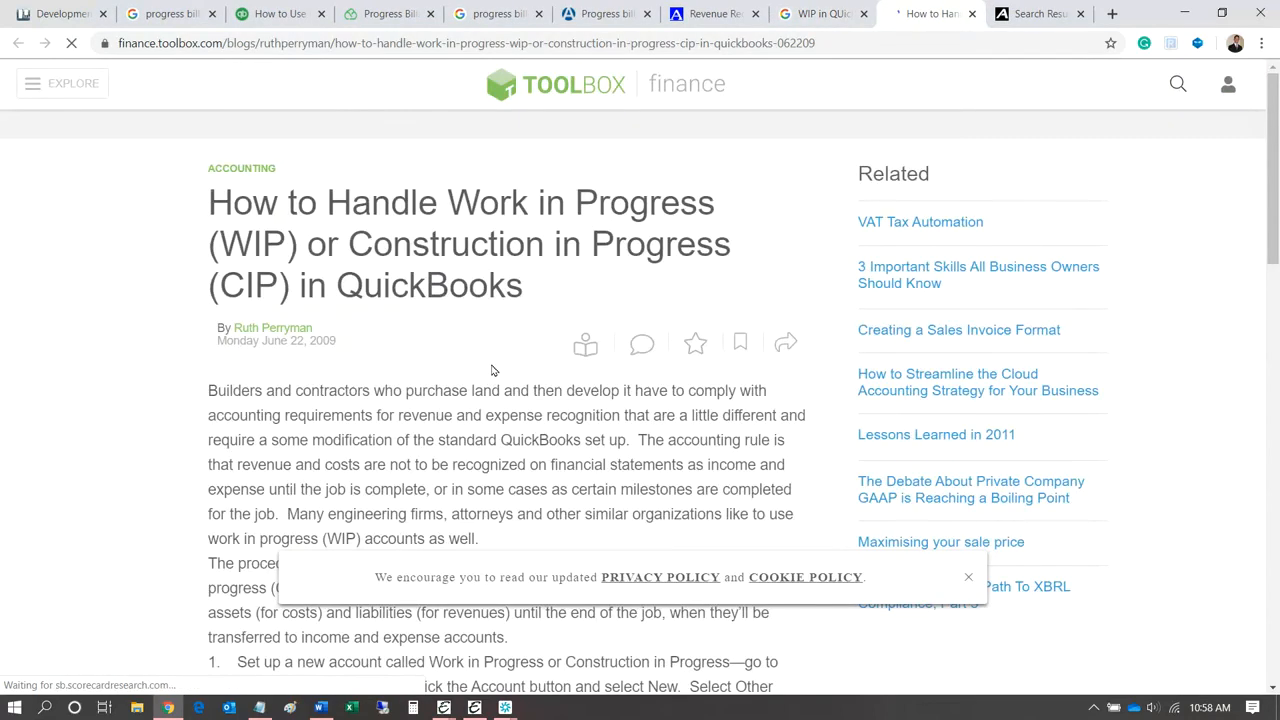
{"action": "scroll", "coordinate": [491, 370], "scroll_direction": "down", "scroll_amount": 2}
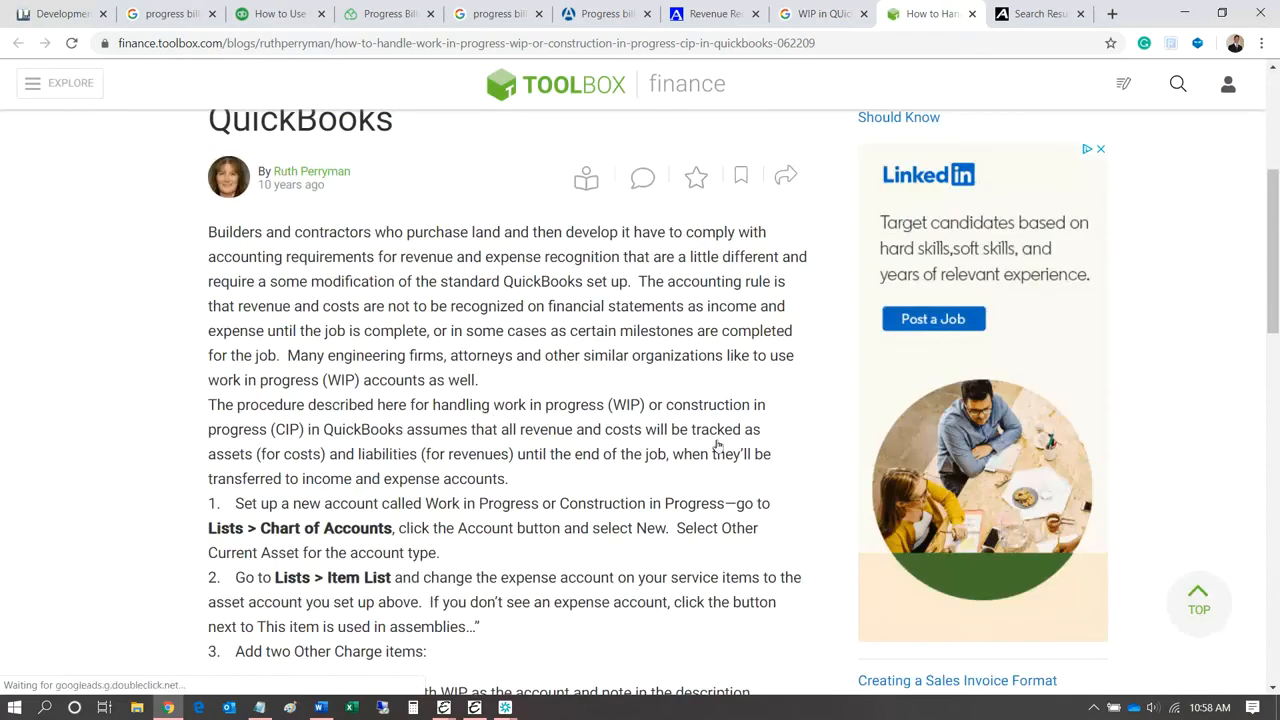
{"action": "scroll", "coordinate": [362, 397], "scroll_direction": "down", "scroll_amount": 3}
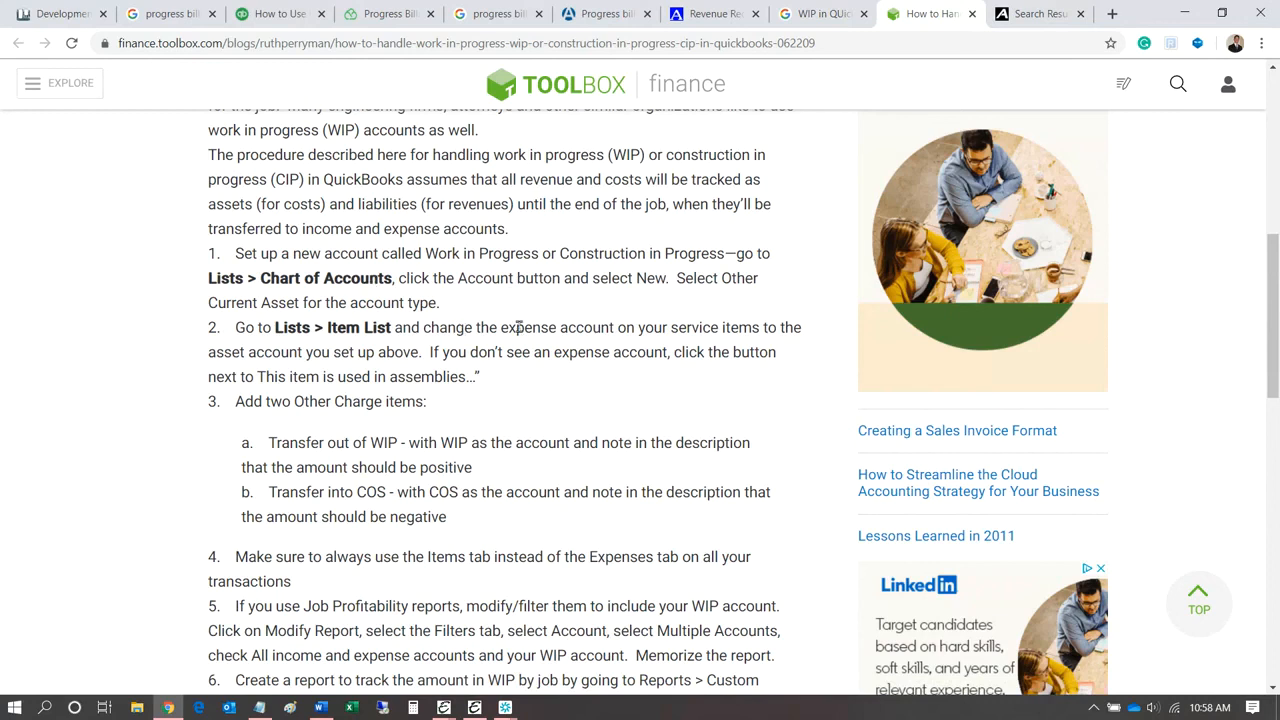
Step: Switch to Total Office Manager and display the Chart of Accounts list
{"action": "left_click", "coordinate": [1195, 16]}
{"action": "left_click", "coordinate": [1181, 12]}
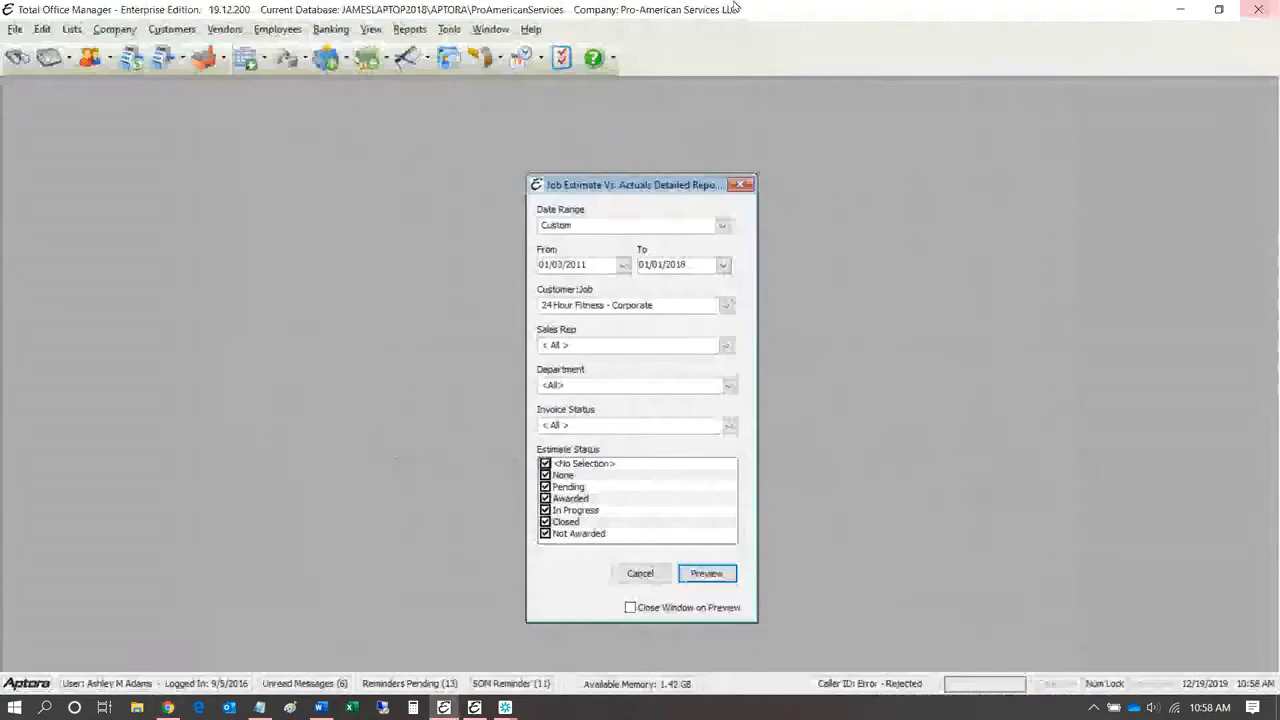
{"action": "left_click", "coordinate": [72, 30]}
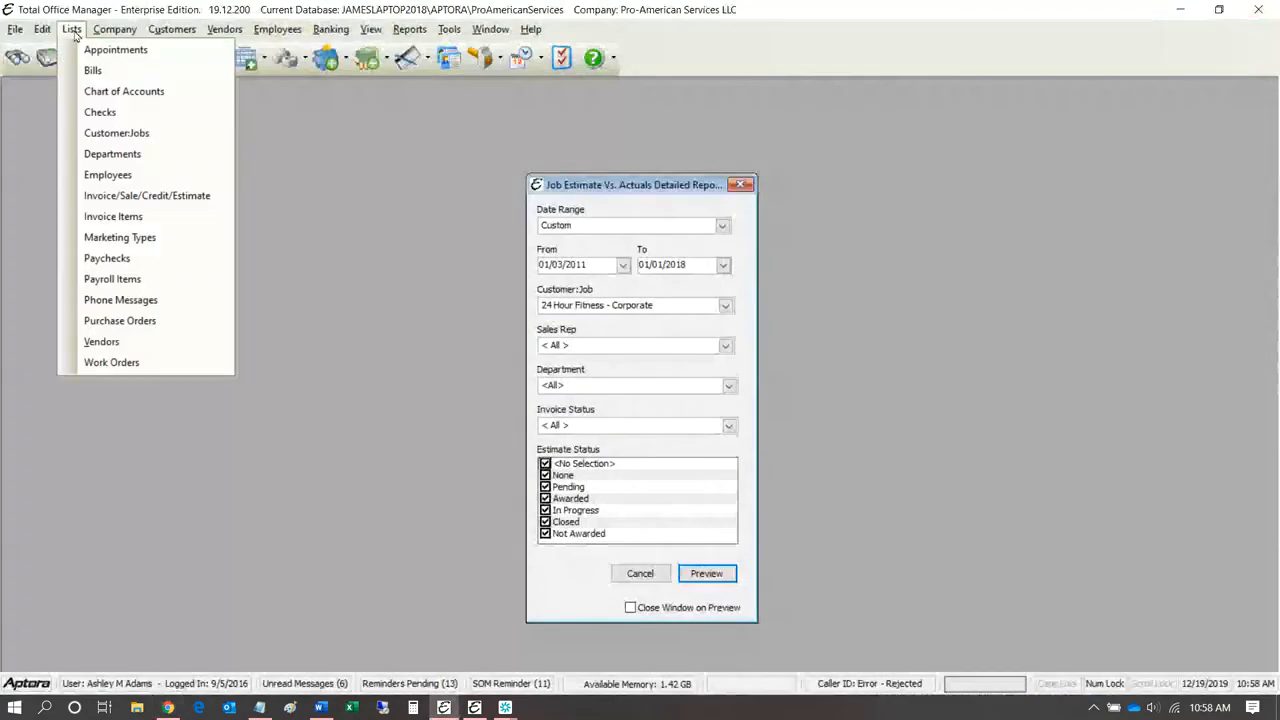
{"action": "left_click", "coordinate": [104, 92]}
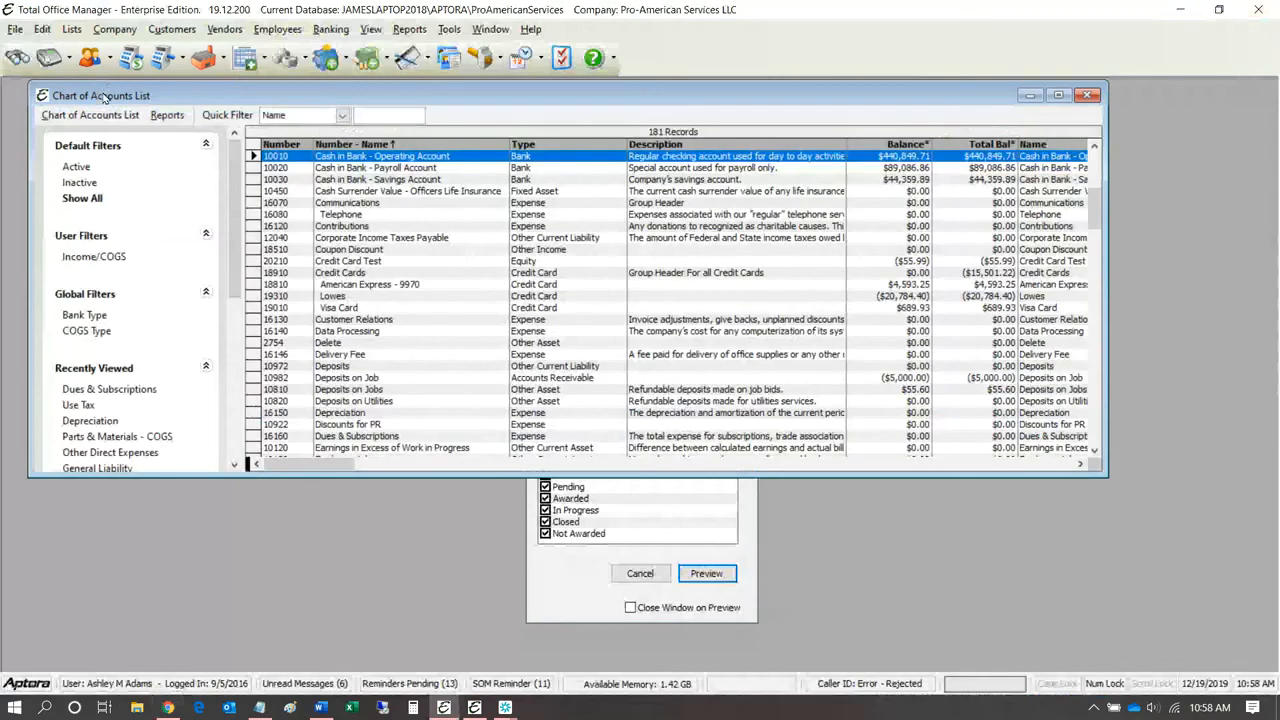
Step: Display the Invoice Item List and select item 39176
{"action": "left_click", "coordinate": [71, 29]}
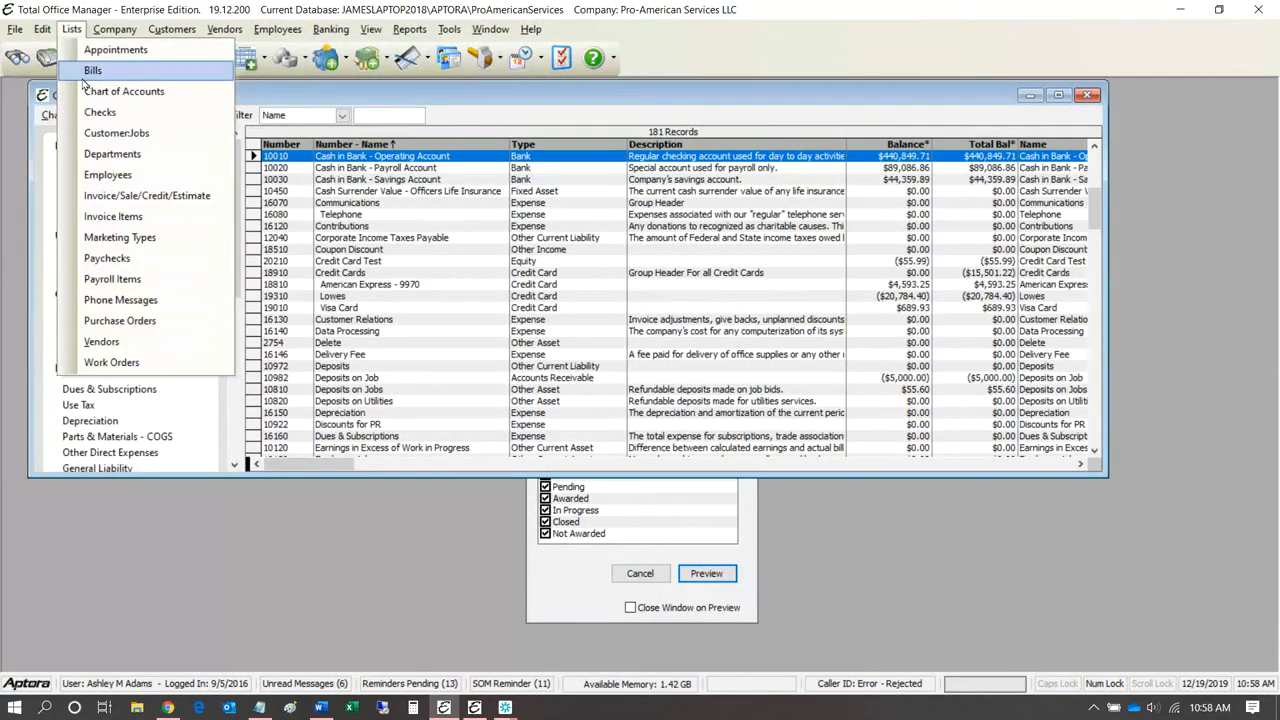
{"action": "left_click", "coordinate": [130, 217]}
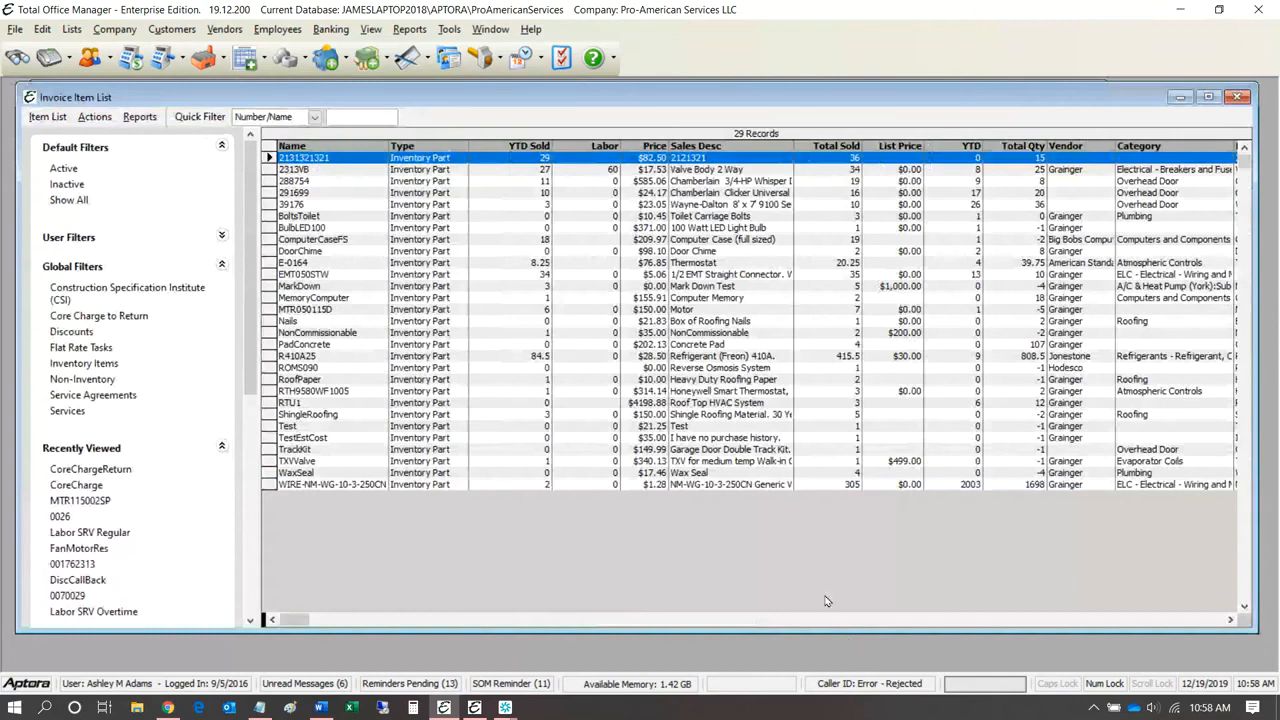
{"action": "left_click", "coordinate": [721, 206]}
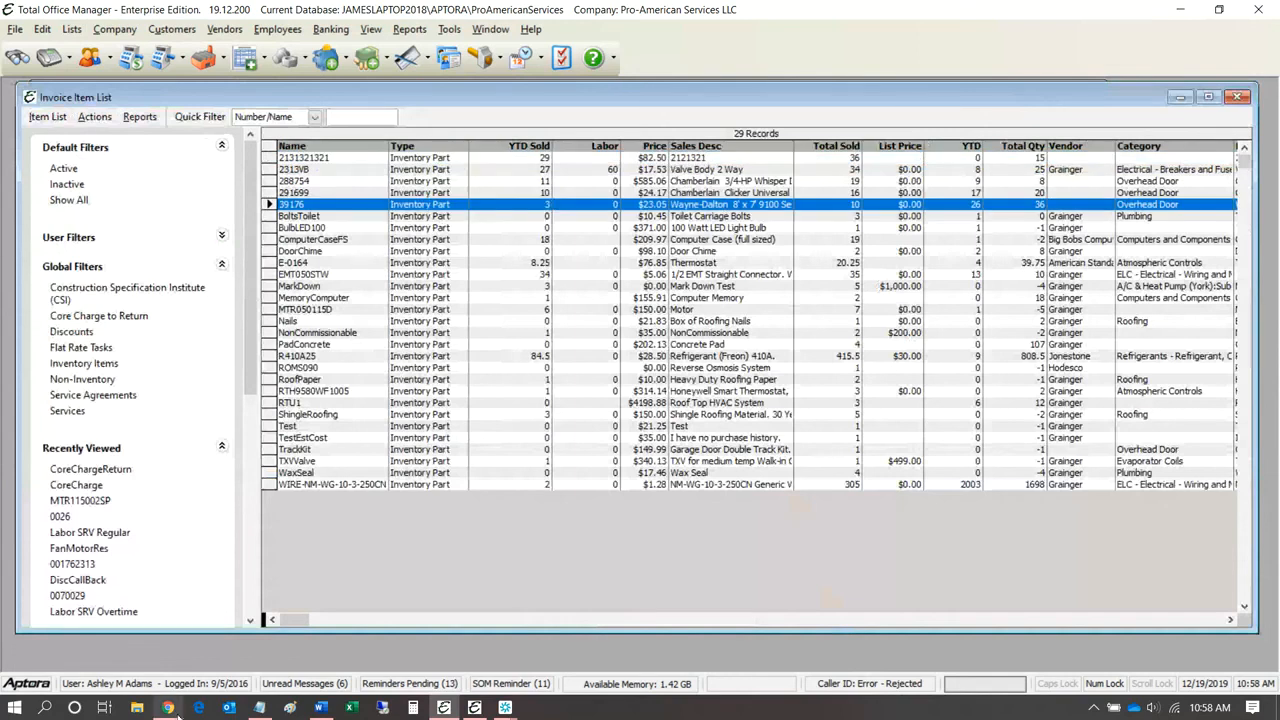
Step: Return to the browser and read the article's remaining WIP instructions, from the Other Charge items through the final invoice
{"action": "mouse_move", "coordinate": [172, 708]}
{"action": "left_click", "coordinate": [133, 664]}
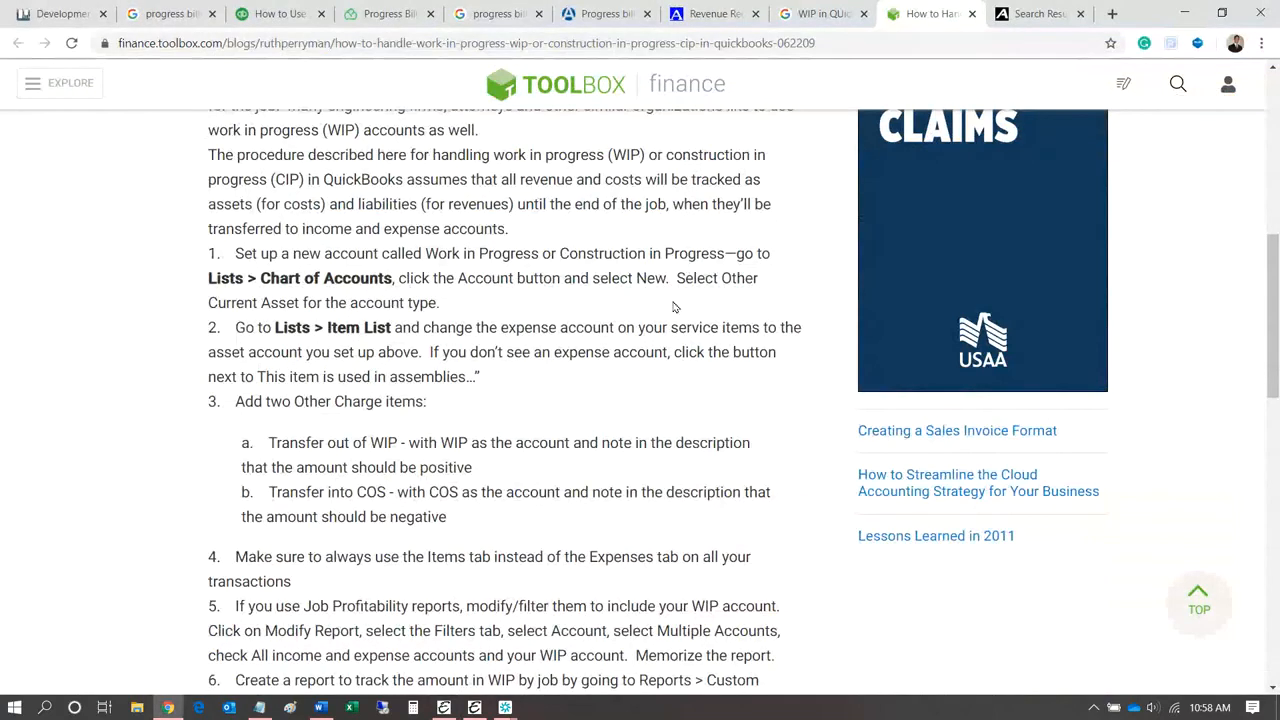
{"action": "scroll", "coordinate": [674, 307], "scroll_direction": "down", "scroll_amount": 1}
{"action": "scroll", "coordinate": [674, 307], "scroll_direction": "down", "scroll_amount": 2}
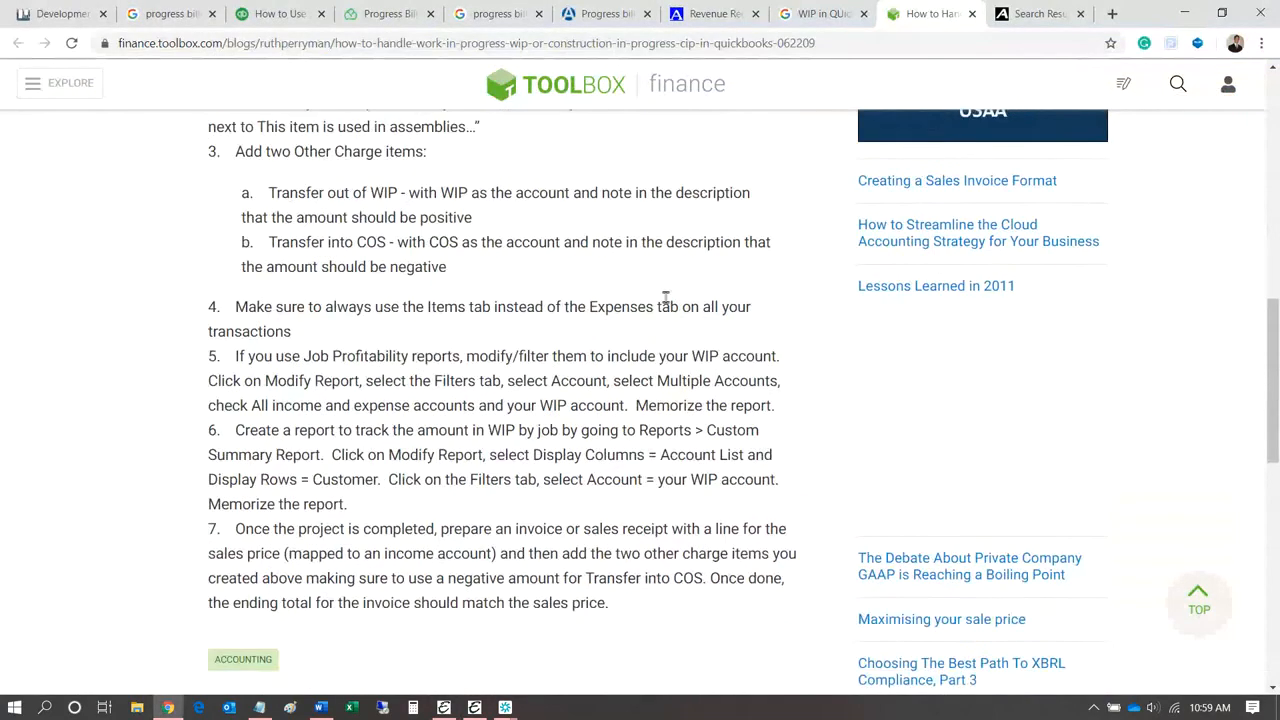
{"action": "scroll", "coordinate": [666, 292], "scroll_direction": "down", "scroll_amount": 1}
{"action": "scroll", "coordinate": [666, 285], "scroll_direction": "down", "scroll_amount": 2}
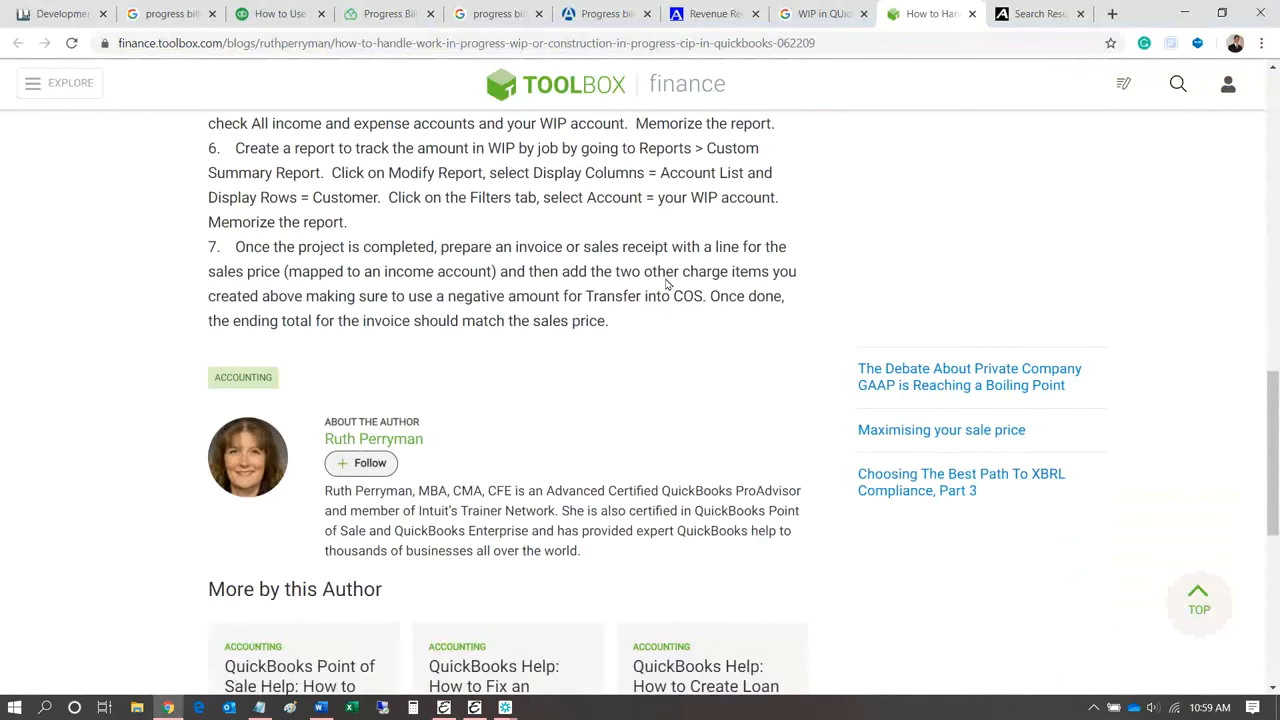
{"action": "scroll", "coordinate": [666, 285], "scroll_direction": "down", "scroll_amount": 2}
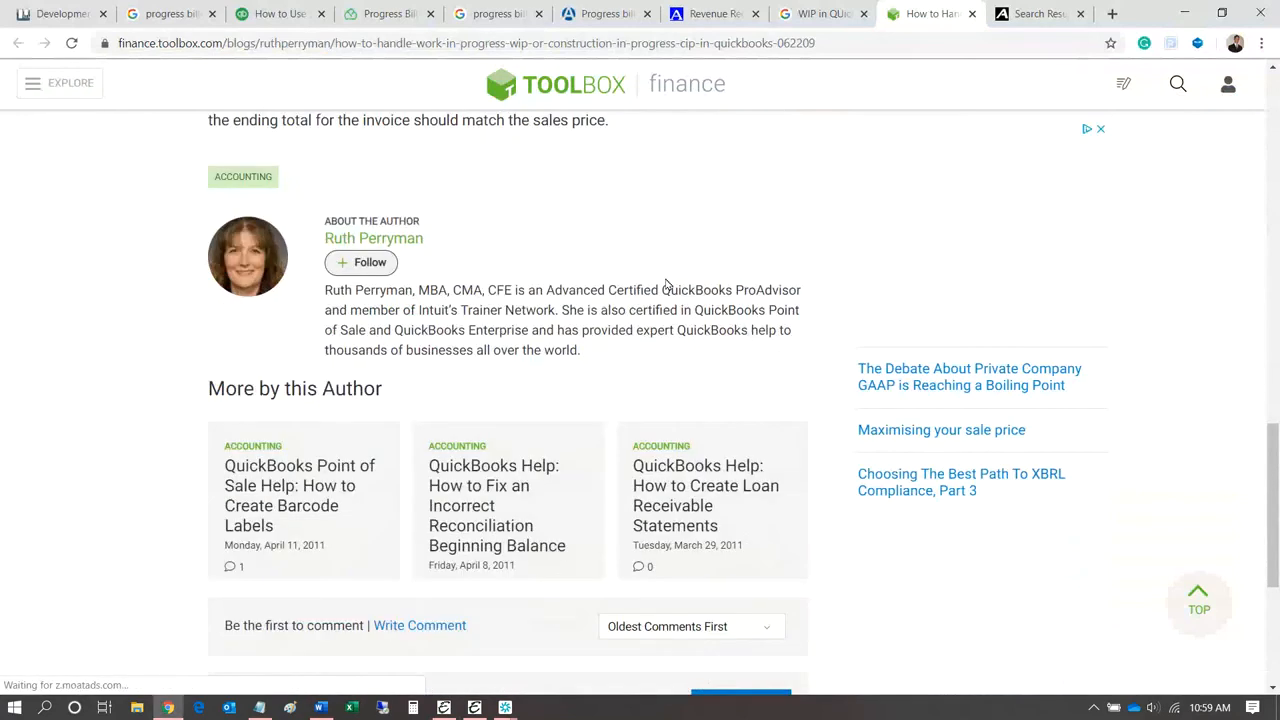
{"action": "scroll", "coordinate": [666, 285], "scroll_direction": "up", "scroll_amount": 3}
{"action": "scroll", "coordinate": [666, 280], "scroll_direction": "up", "scroll_amount": 1}
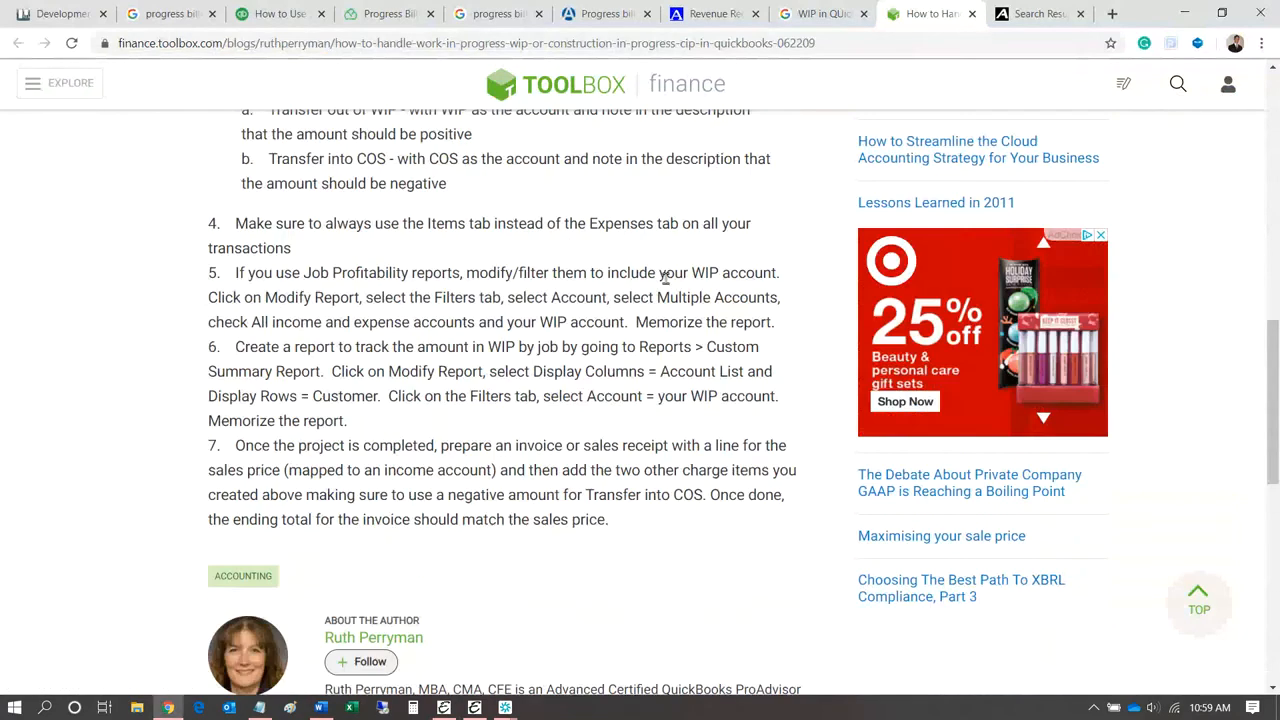
{"action": "scroll", "coordinate": [666, 280], "scroll_direction": "up", "scroll_amount": 7}
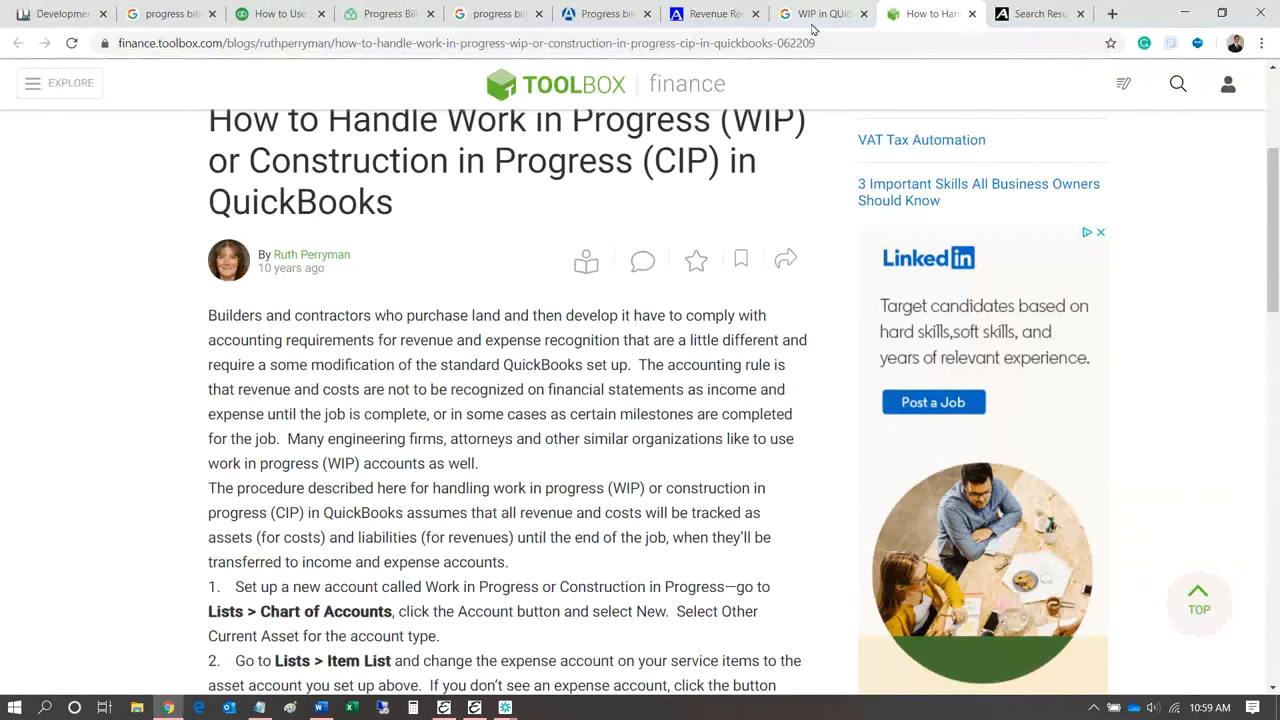
Step: Look through the "WIP in QUickBooks" search results down to the related searches
{"action": "left_click", "coordinate": [822, 16]}
{"action": "scroll", "coordinate": [659, 371], "scroll_direction": "down", "scroll_amount": 1}
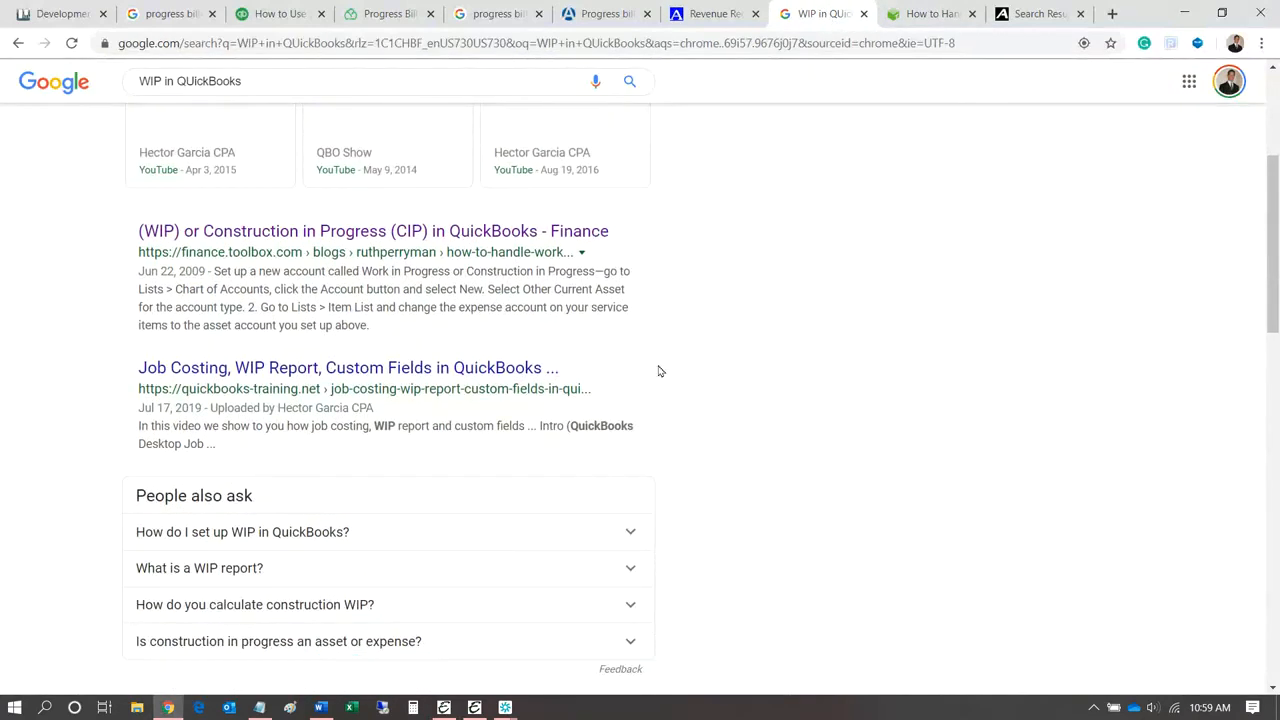
{"action": "scroll", "coordinate": [659, 371], "scroll_direction": "down", "scroll_amount": 4}
{"action": "scroll", "coordinate": [659, 371], "scroll_direction": "down", "scroll_amount": 2}
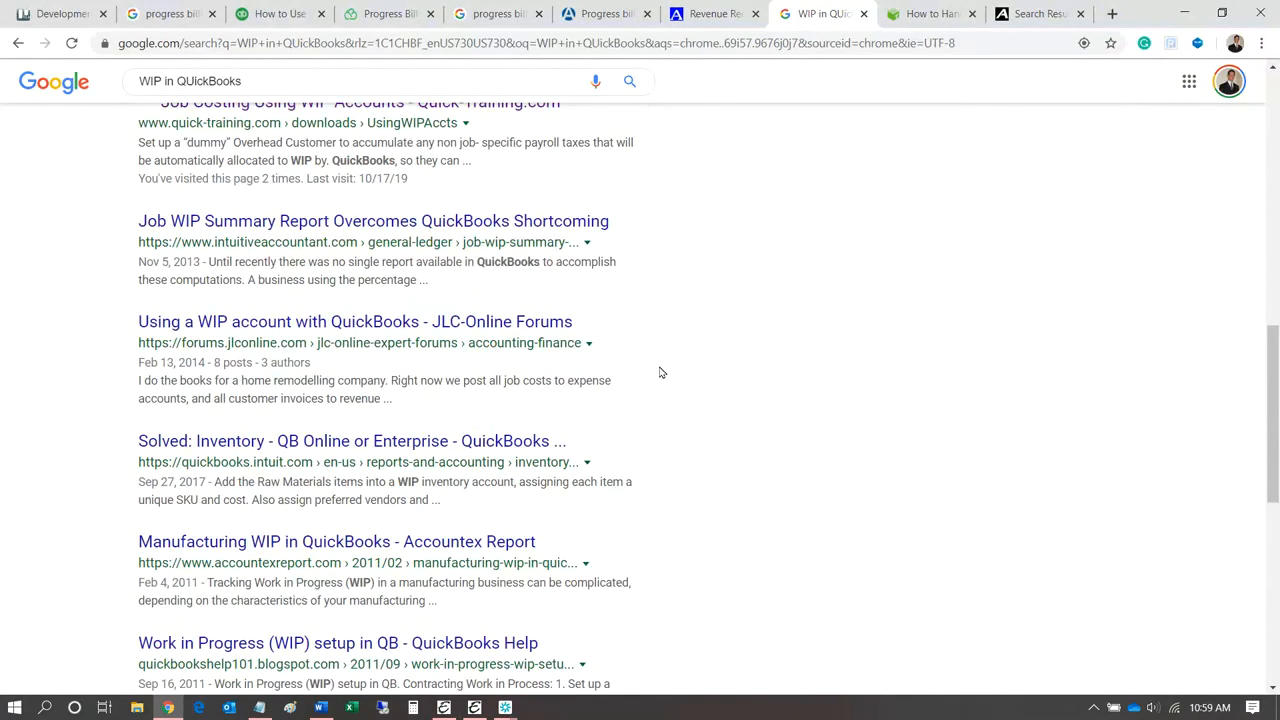
{"action": "scroll", "coordinate": [107, 301], "scroll_direction": "down", "scroll_amount": 1}
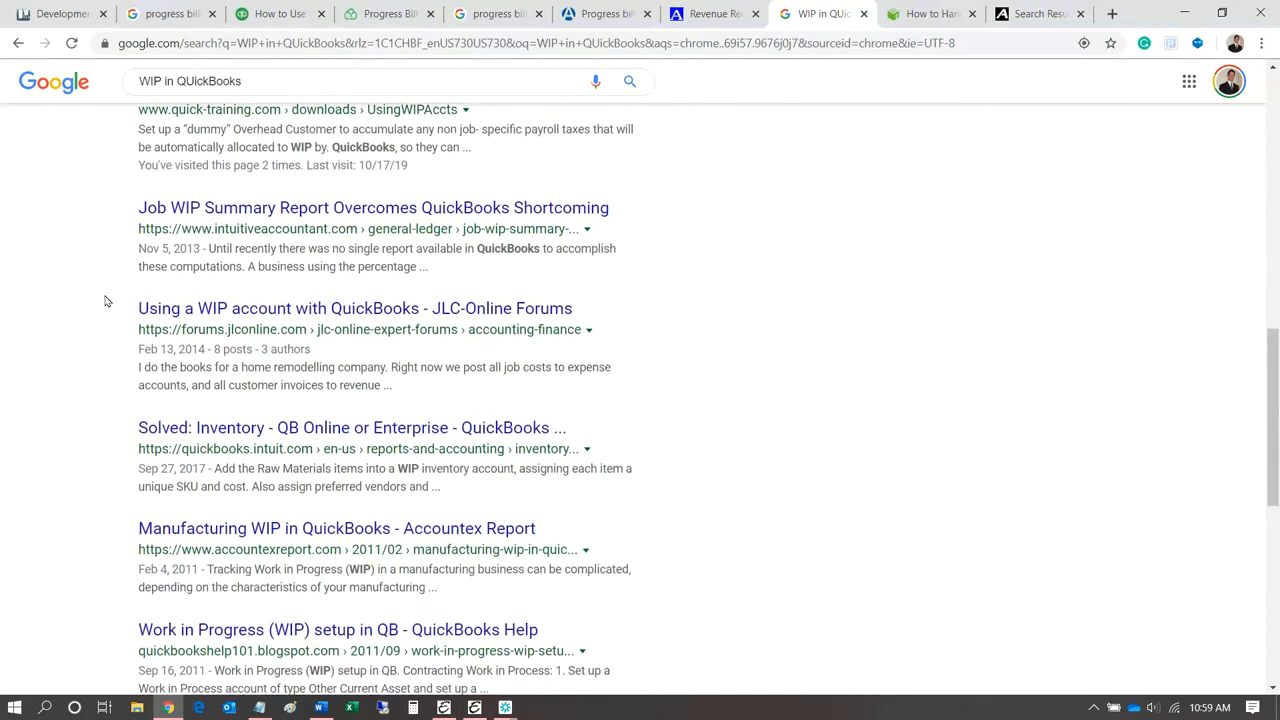
{"action": "scroll", "coordinate": [598, 384], "scroll_direction": "down", "scroll_amount": 2}
{"action": "scroll", "coordinate": [598, 384], "scroll_direction": "down", "scroll_amount": 2}
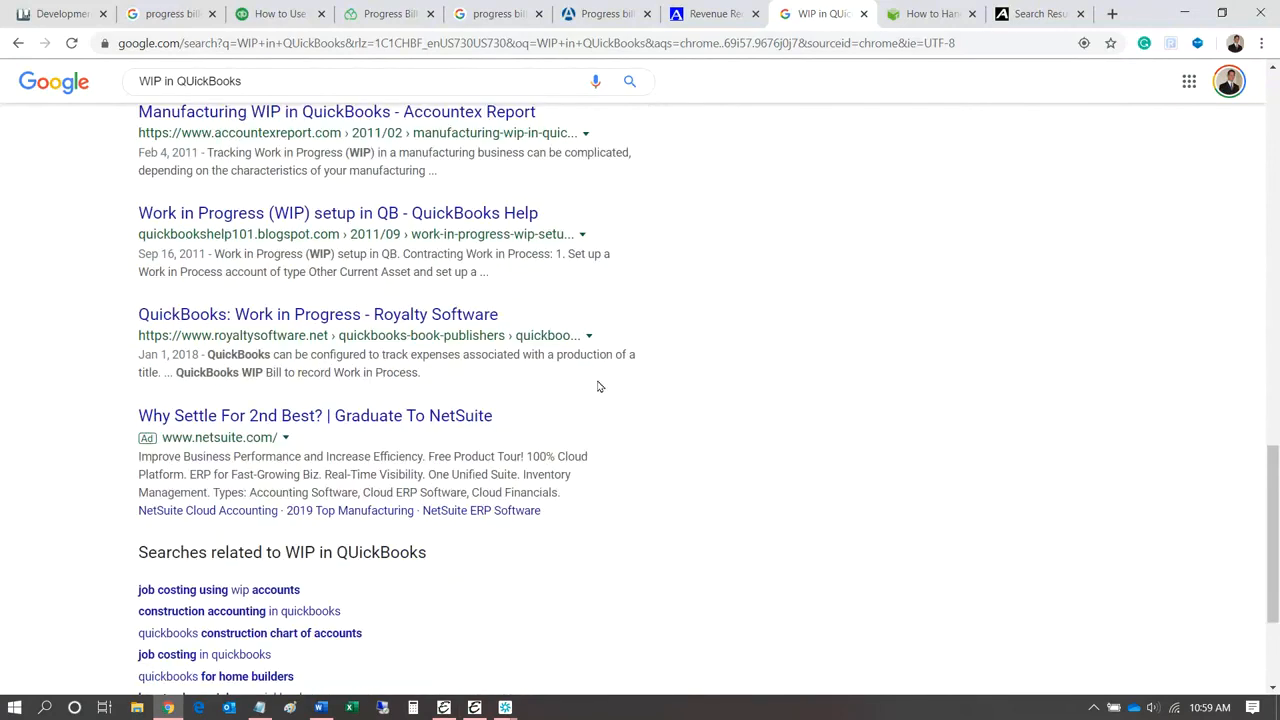
{"action": "scroll", "coordinate": [598, 386], "scroll_direction": "down", "scroll_amount": 1}
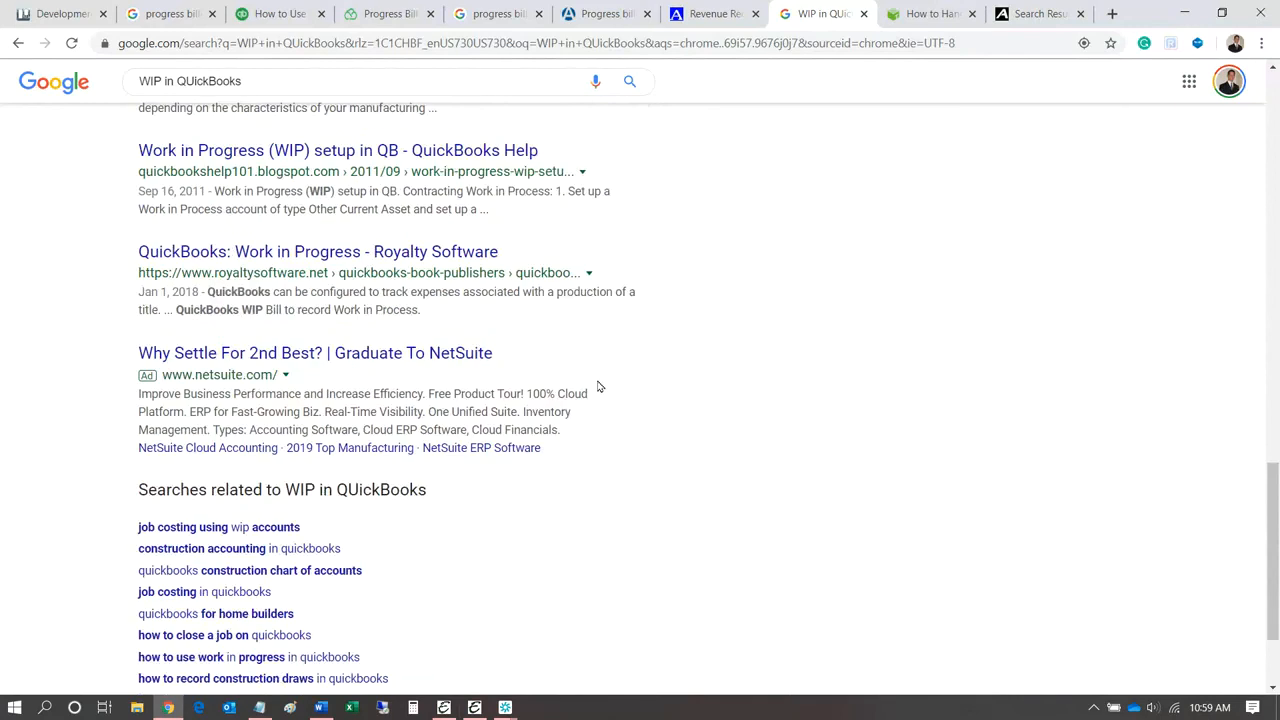
{"action": "scroll", "coordinate": [598, 386], "scroll_direction": "down", "scroll_amount": 2}
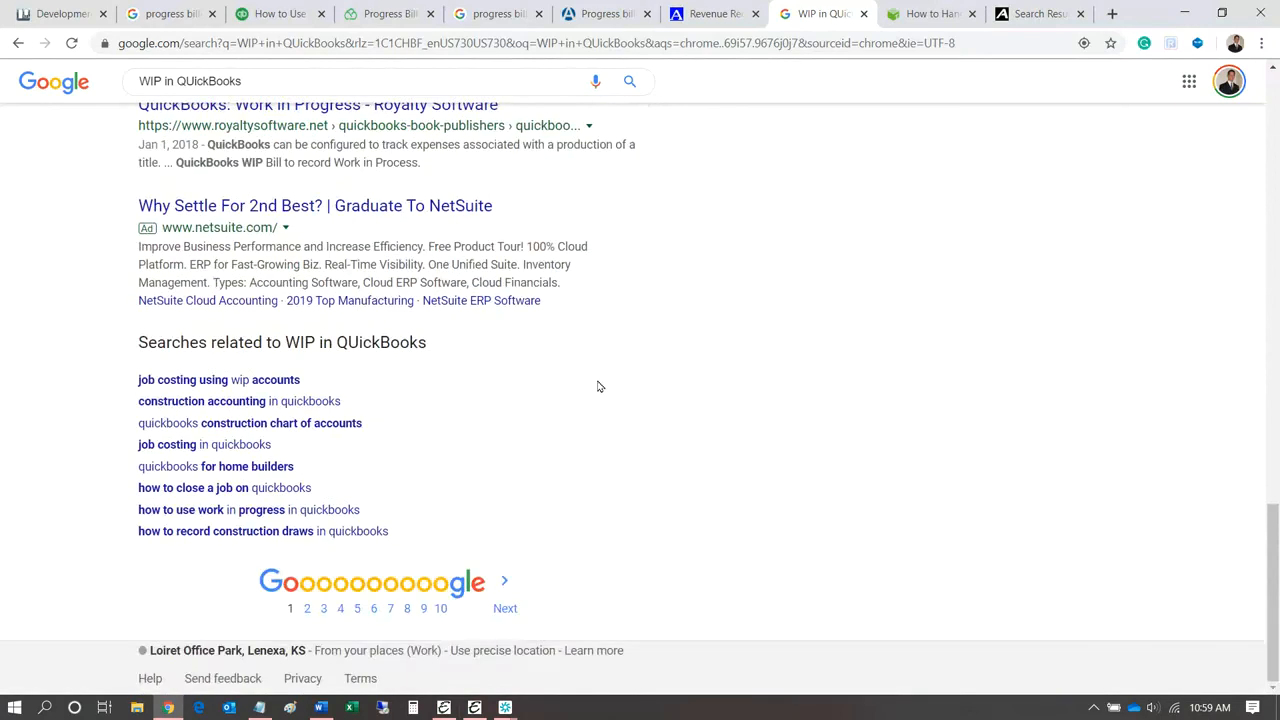
{"action": "scroll", "coordinate": [598, 386], "scroll_direction": "up", "scroll_amount": 3}
{"action": "scroll", "coordinate": [598, 386], "scroll_direction": "up", "scroll_amount": 8}
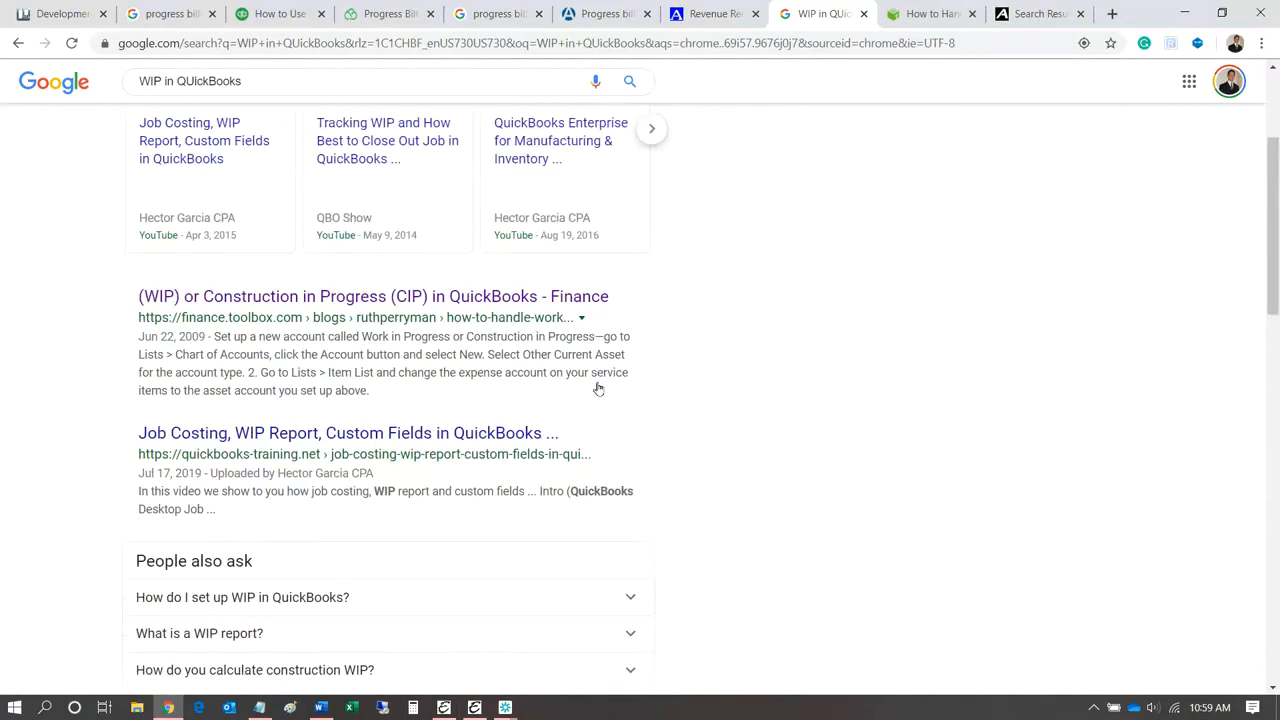
{"action": "scroll", "coordinate": [598, 388], "scroll_direction": "up", "scroll_amount": 1}
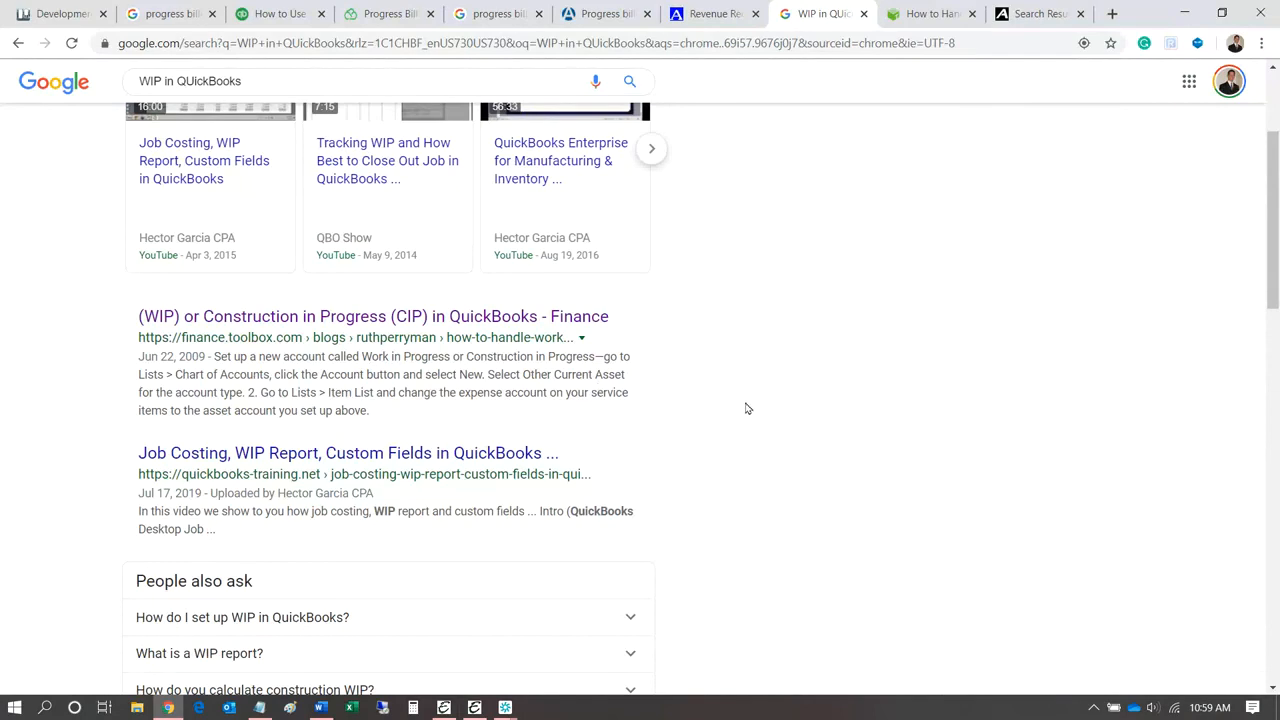
Step: Change the "progress billing vs percentage of completion" search to "progress billing in quickbooks" and run it
{"action": "left_click", "coordinate": [492, 15]}
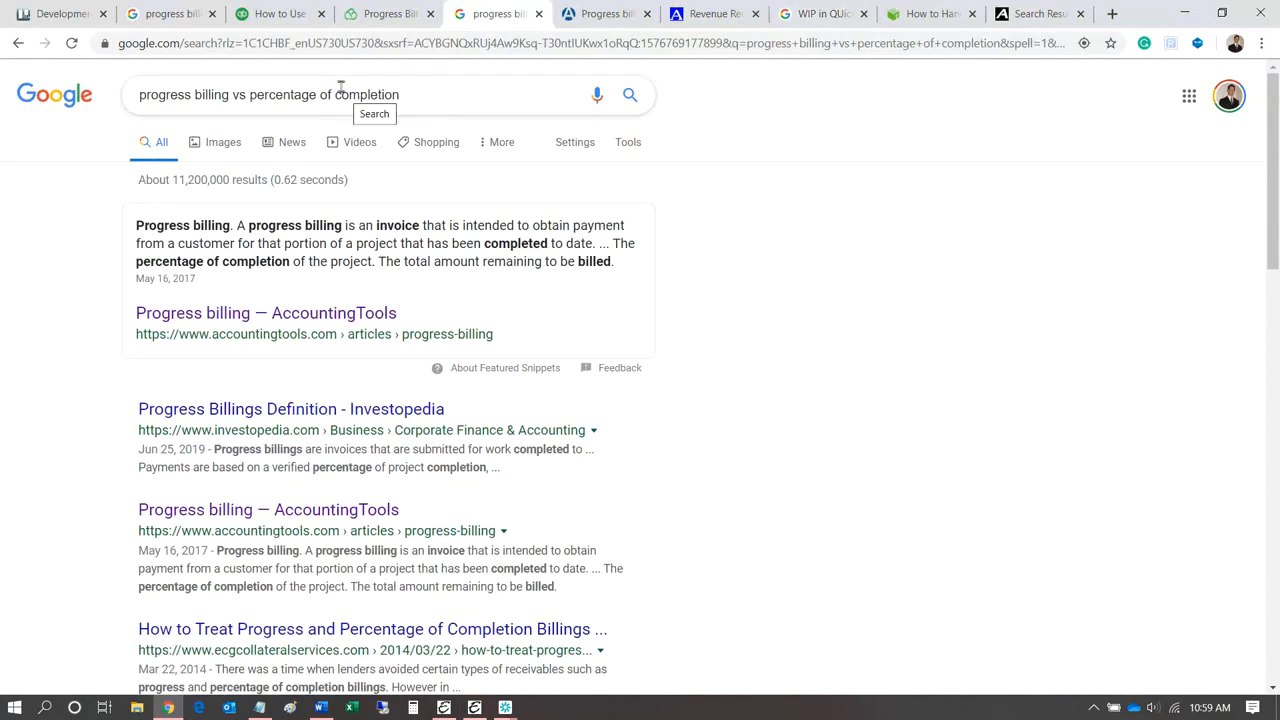
{"action": "left_click_drag", "start_coordinate": [232, 94], "coordinate": [491, 108]}
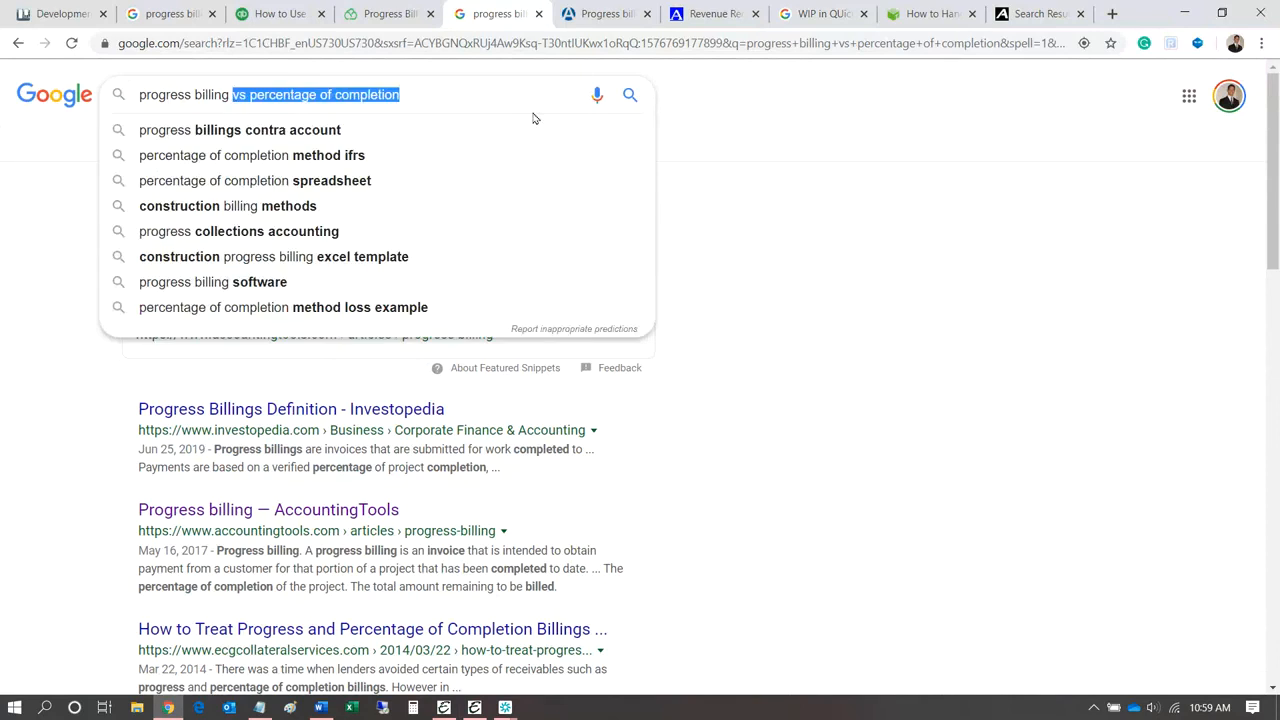
{"action": "type", "text": "in quickbo"}
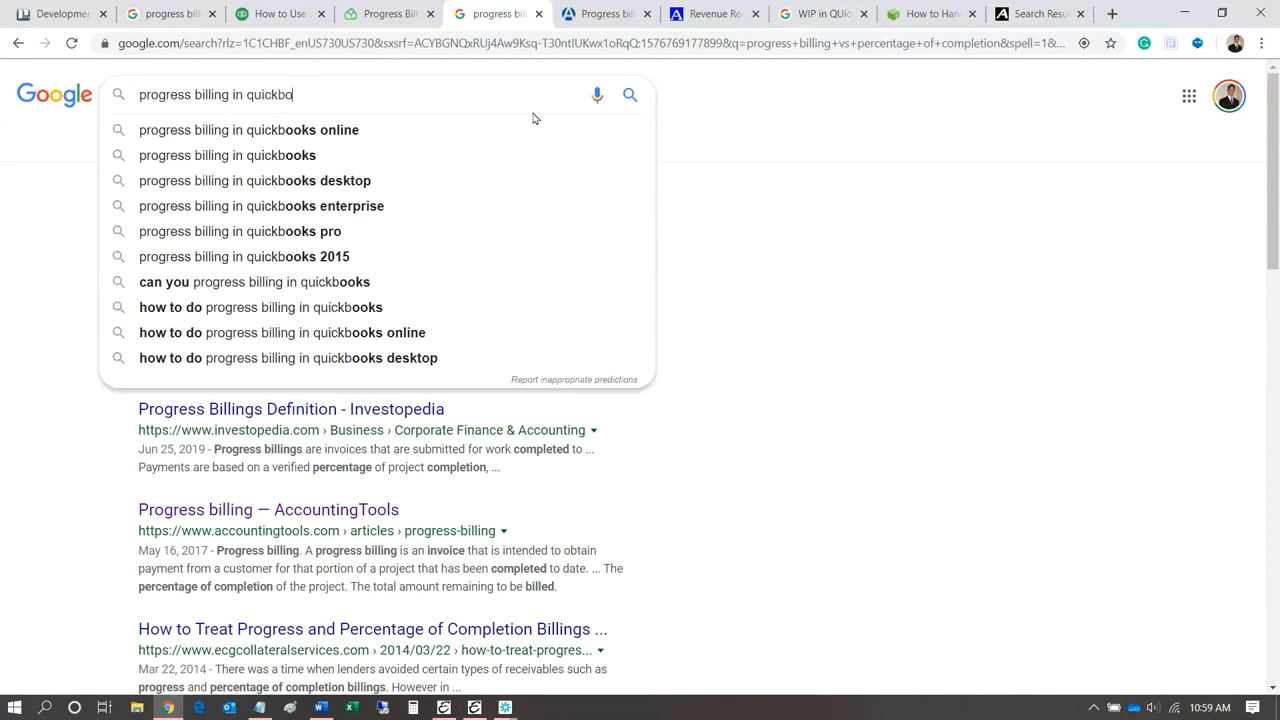
{"action": "type", "text": "oks"}
{"action": "key", "text": "Return"}
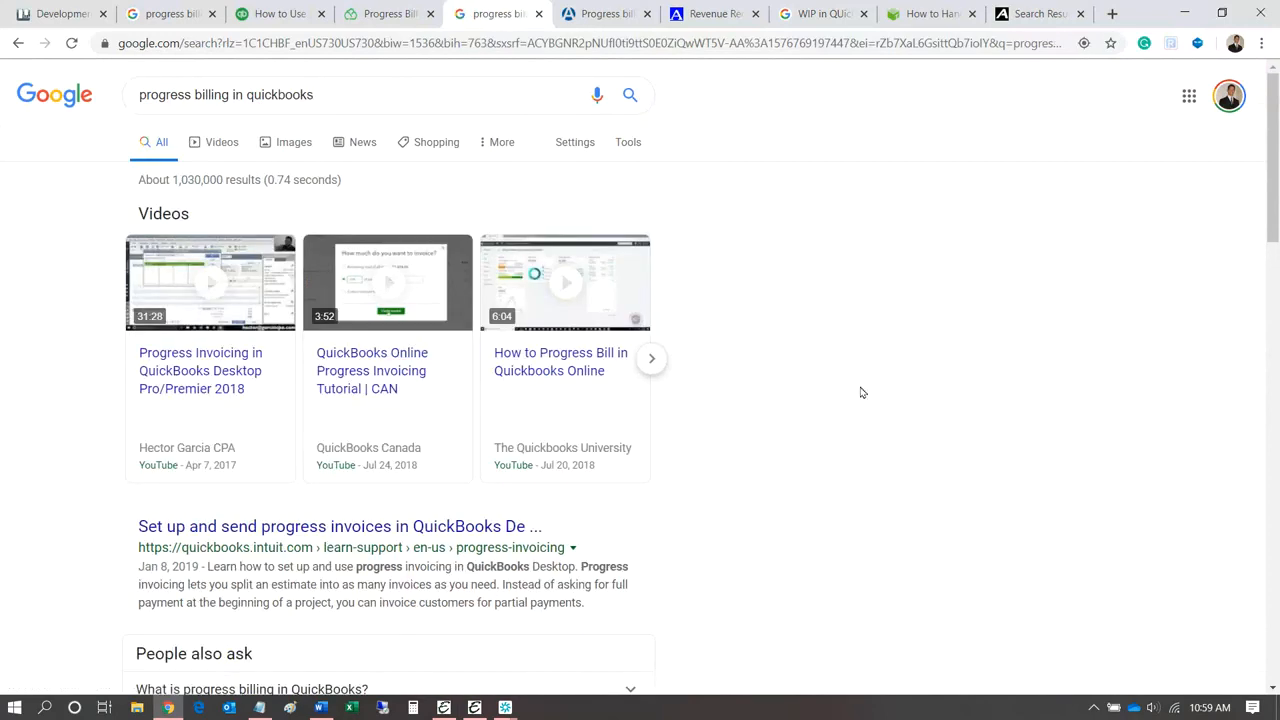
Step: Show the image results for the search and open the first QuickBooks progress invoice screenshot from quickbooks.intuit.com
{"action": "scroll", "coordinate": [861, 392], "scroll_direction": "down", "scroll_amount": 2}
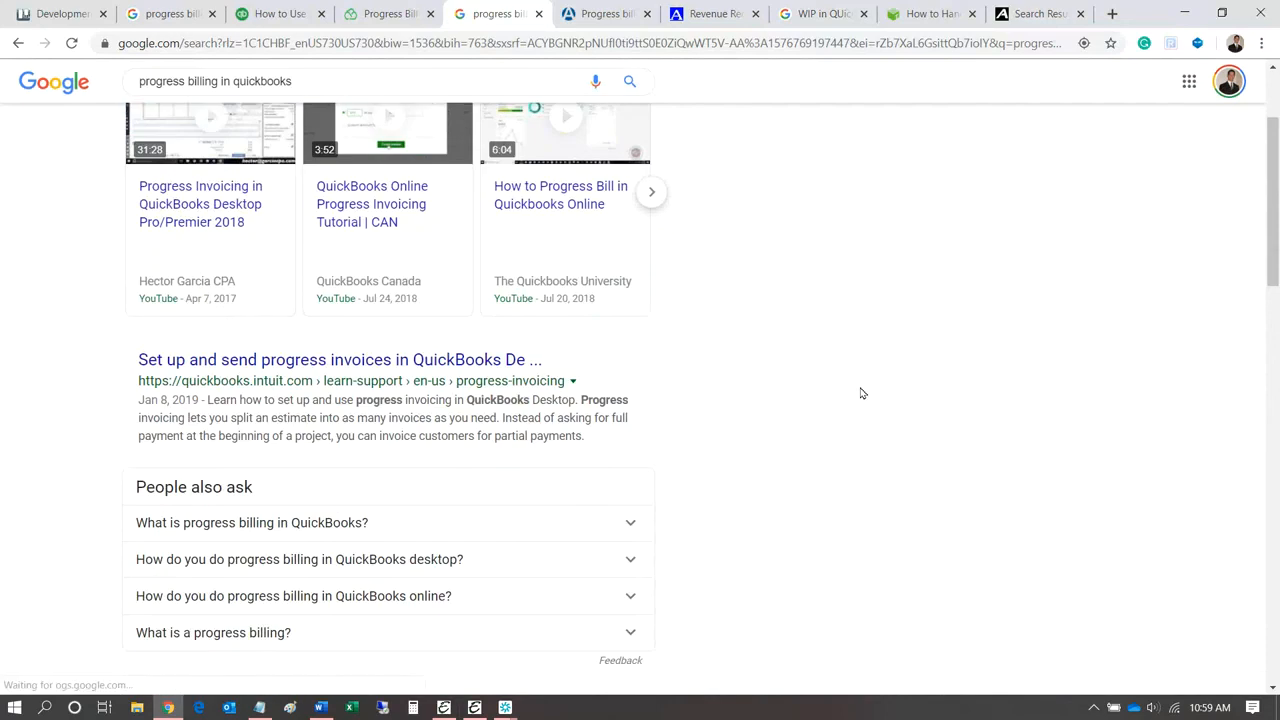
{"action": "scroll", "coordinate": [862, 393], "scroll_direction": "up", "scroll_amount": 2}
{"action": "left_click", "coordinate": [293, 142]}
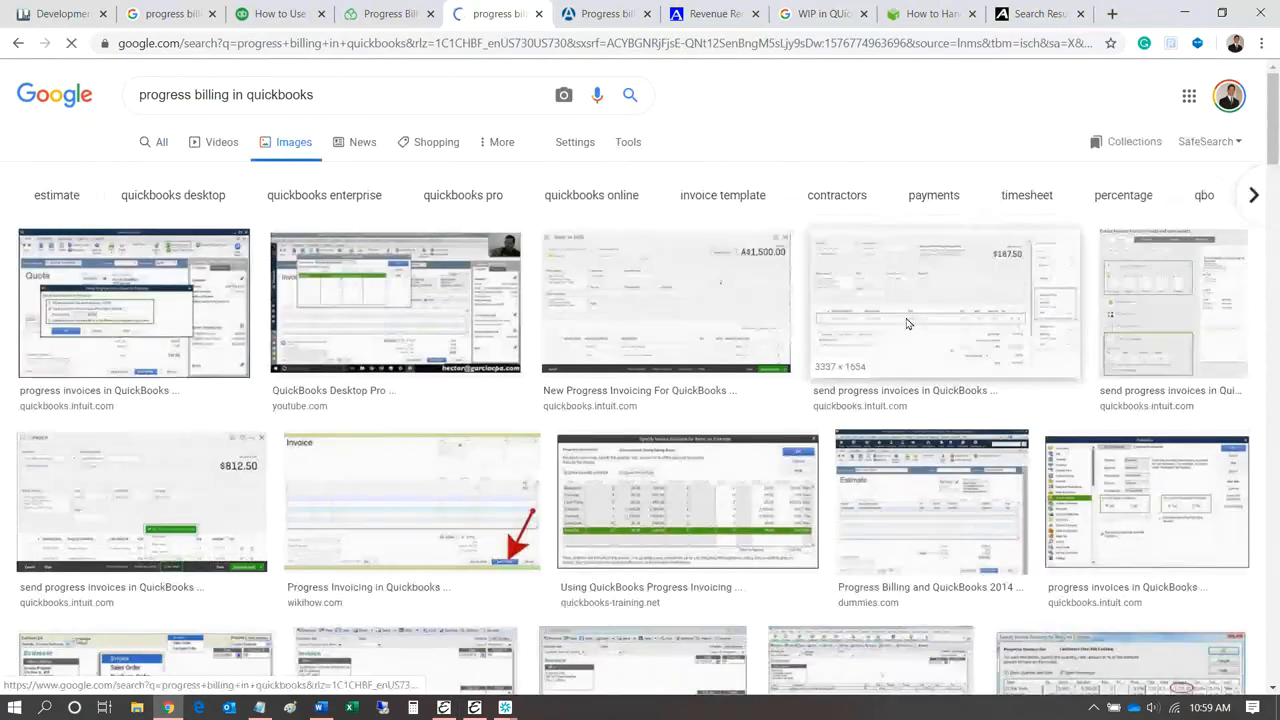
{"action": "left_click", "coordinate": [116, 268]}
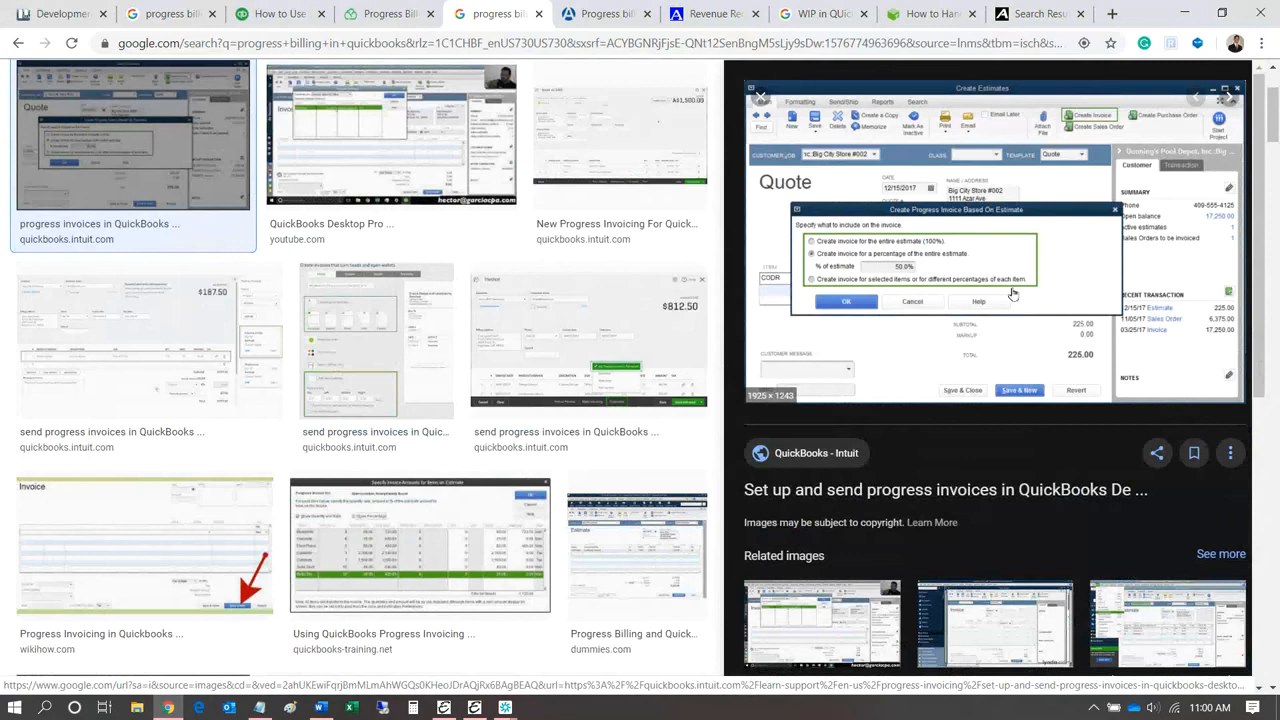
Step: Enlarge the page and examine the invoicing options in the Create Progress Invoice Based On Estimate dialog
{"action": "key", "text": "ctrl+plus"}
{"action": "key", "text": "ctrl+plus"}
{"action": "key", "text": "ctrl+plus"}
{"action": "key", "text": "ctrl+plus"}
{"action": "key", "text": "ctrl+plus"}
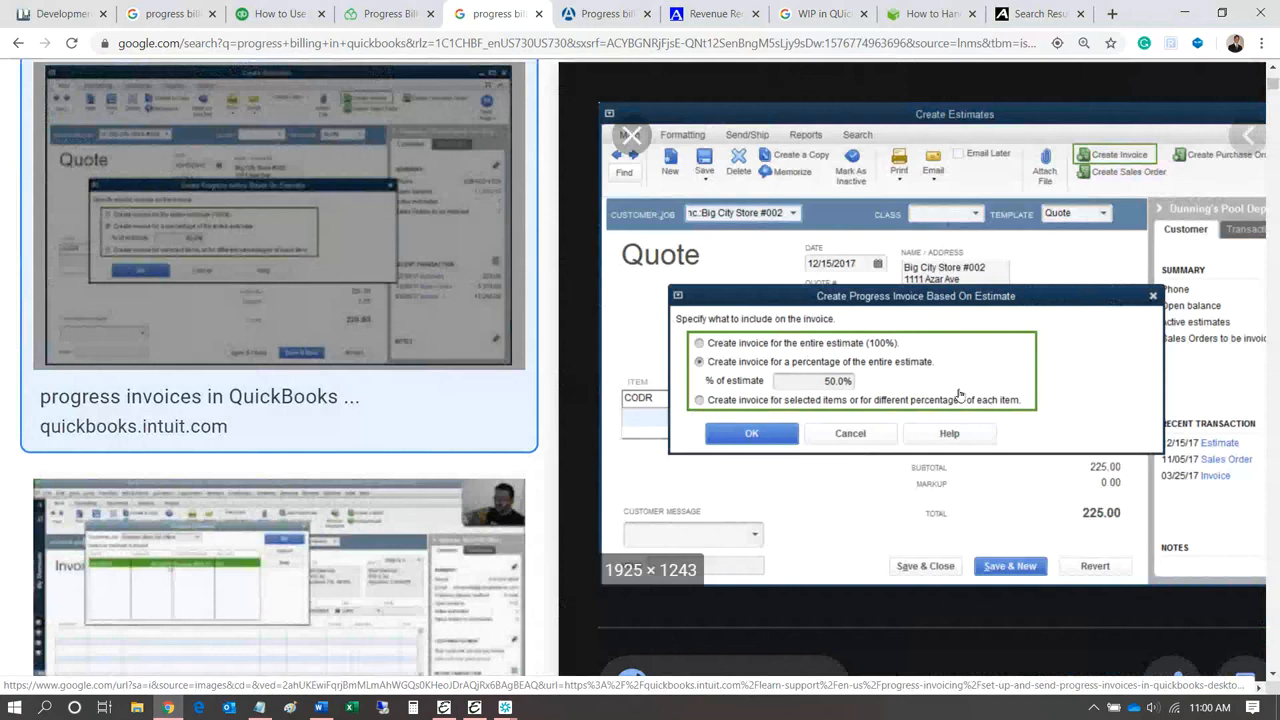
{"action": "key", "text": "ctrl"}
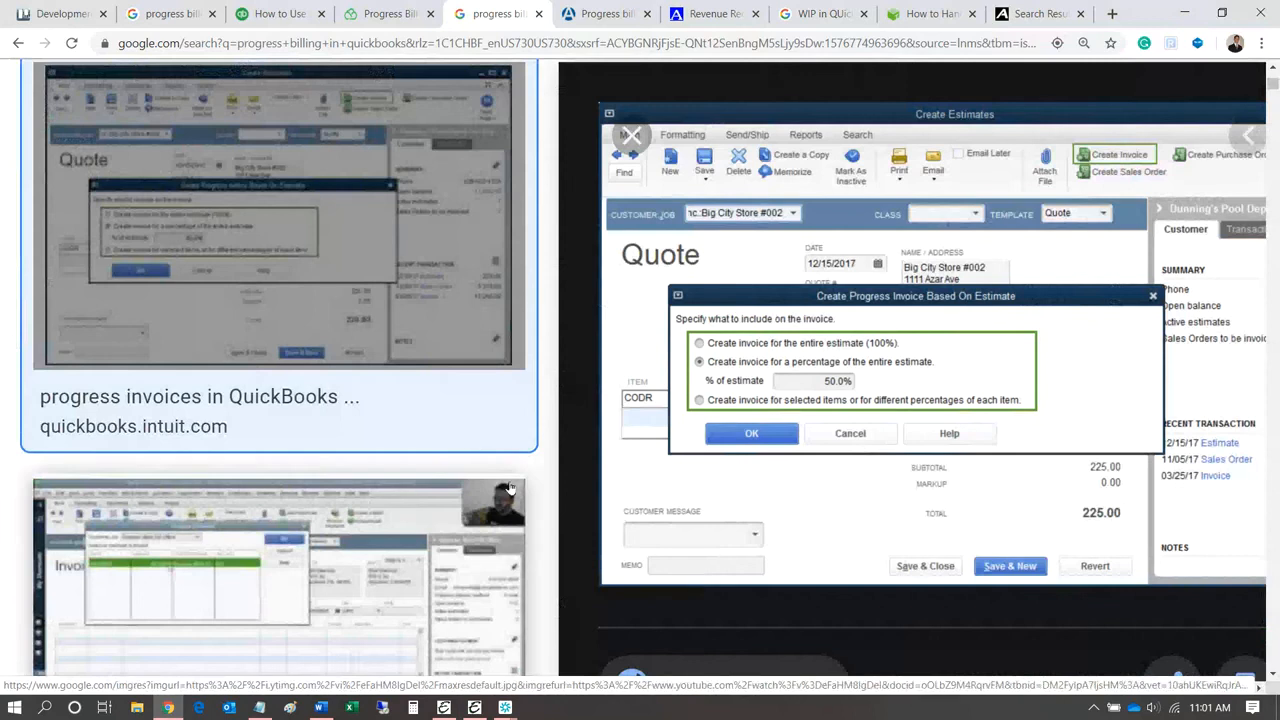
Step: Close the image results page and switch back to Total Office Manager
{"action": "left_click", "coordinate": [539, 17]}
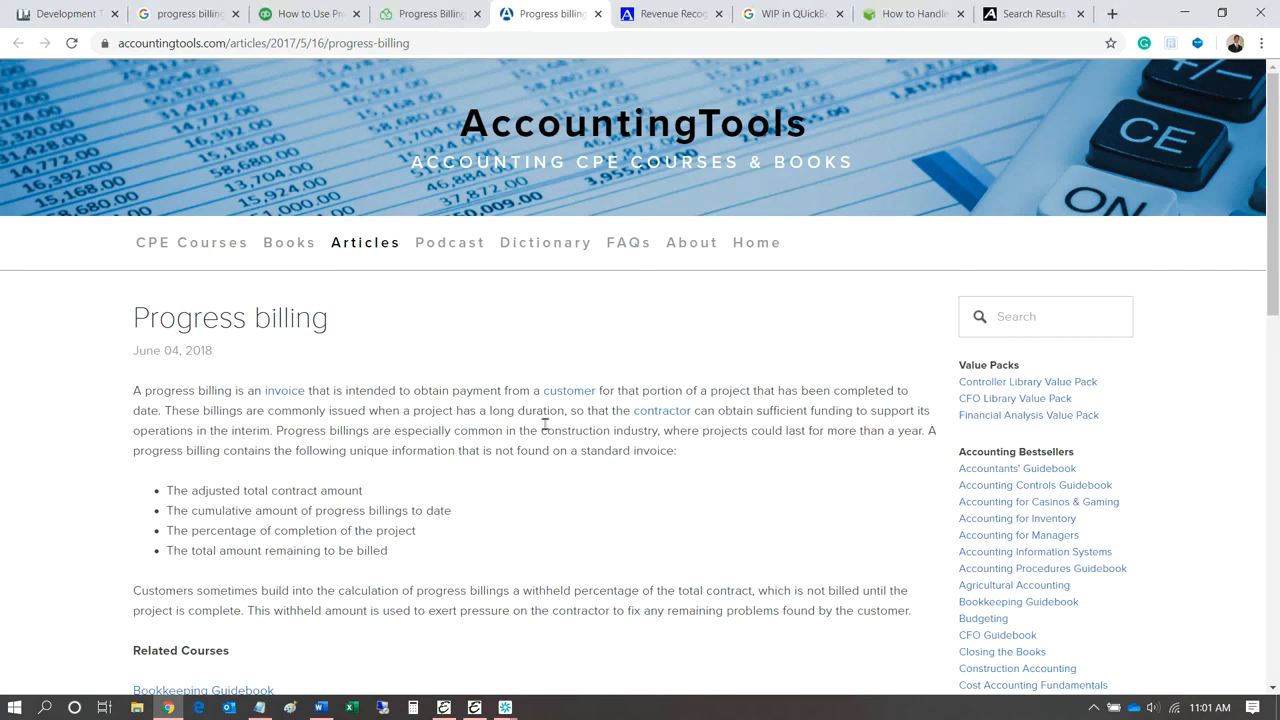
{"action": "left_click", "coordinate": [1187, 17]}
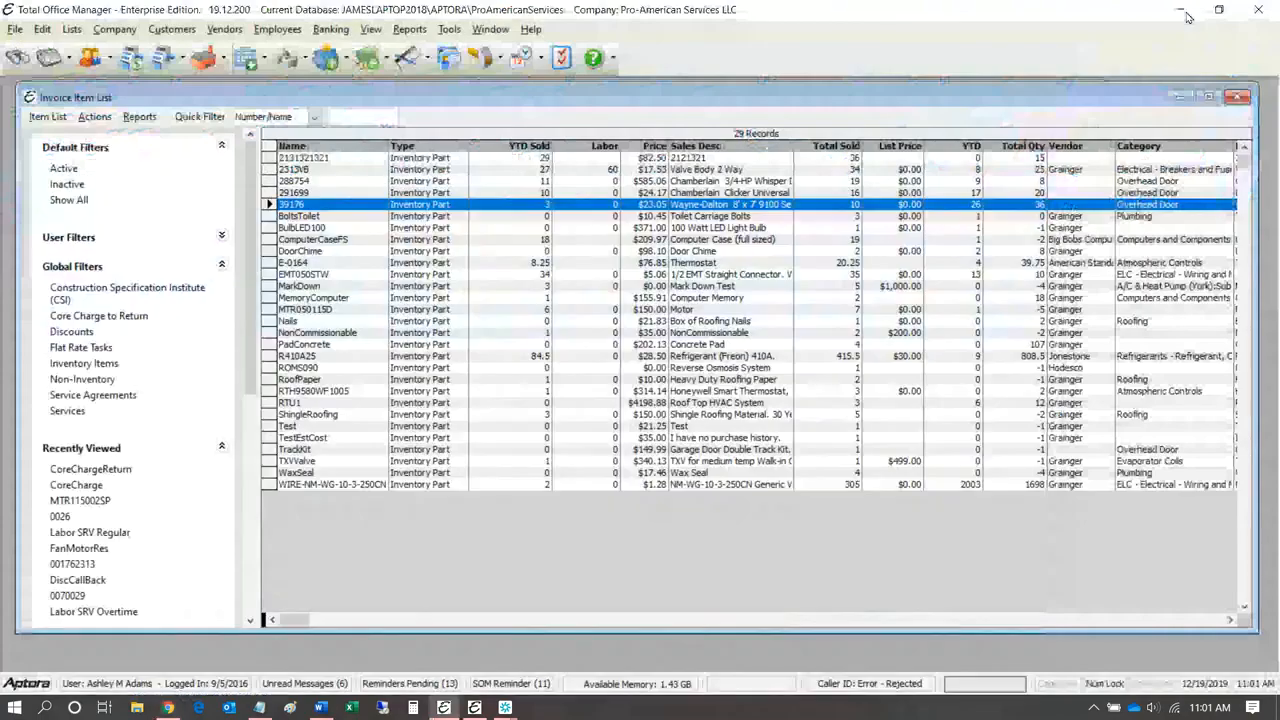
Step: Close the Invoice Item List and the other open list window, leaving the job report options dialog
{"action": "left_click", "coordinate": [383, 228]}
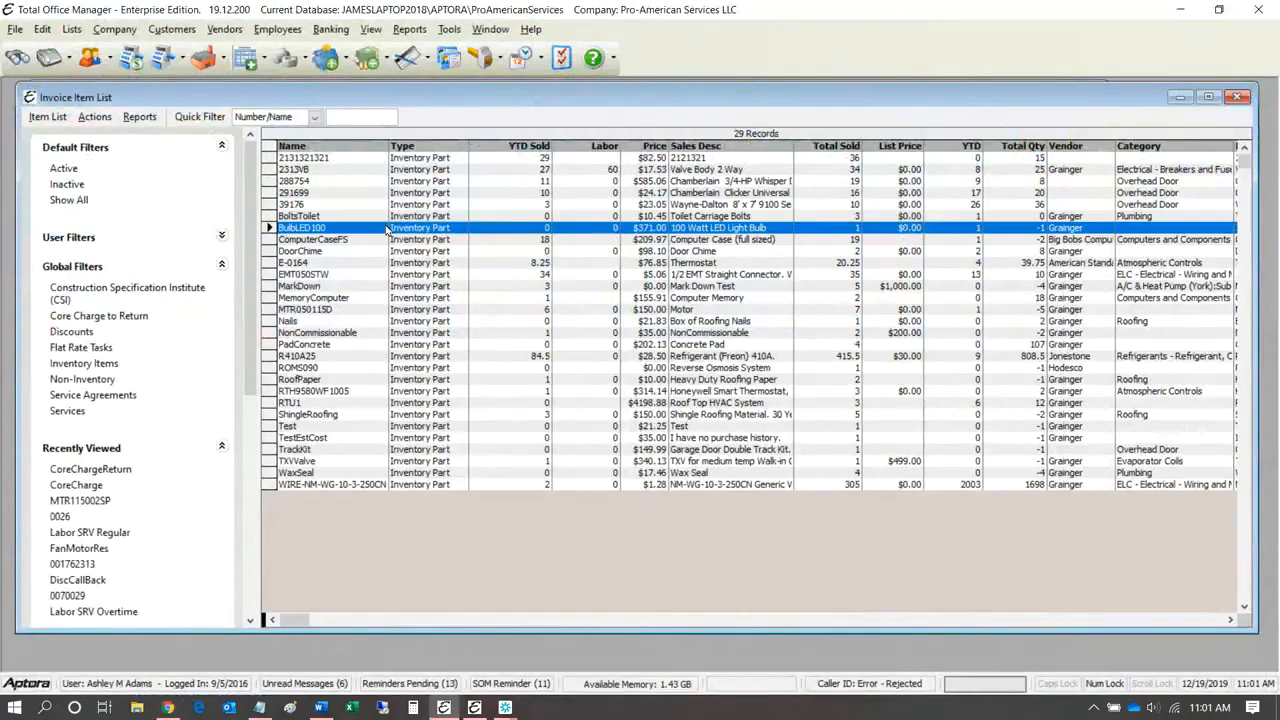
{"action": "left_click", "coordinate": [1236, 98]}
{"action": "left_click", "coordinate": [1090, 95]}
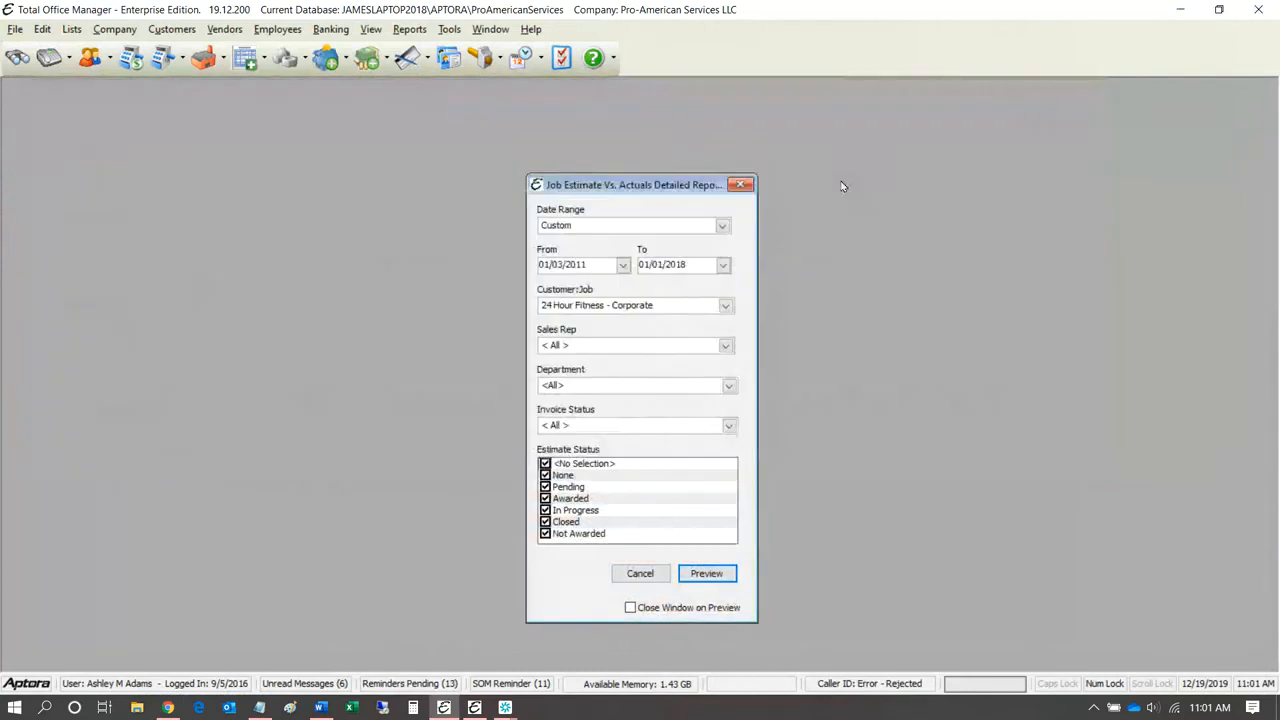
Step: Look over the available job reports, and open the Custom Data Viewer
{"action": "left_click", "coordinate": [408, 30]}
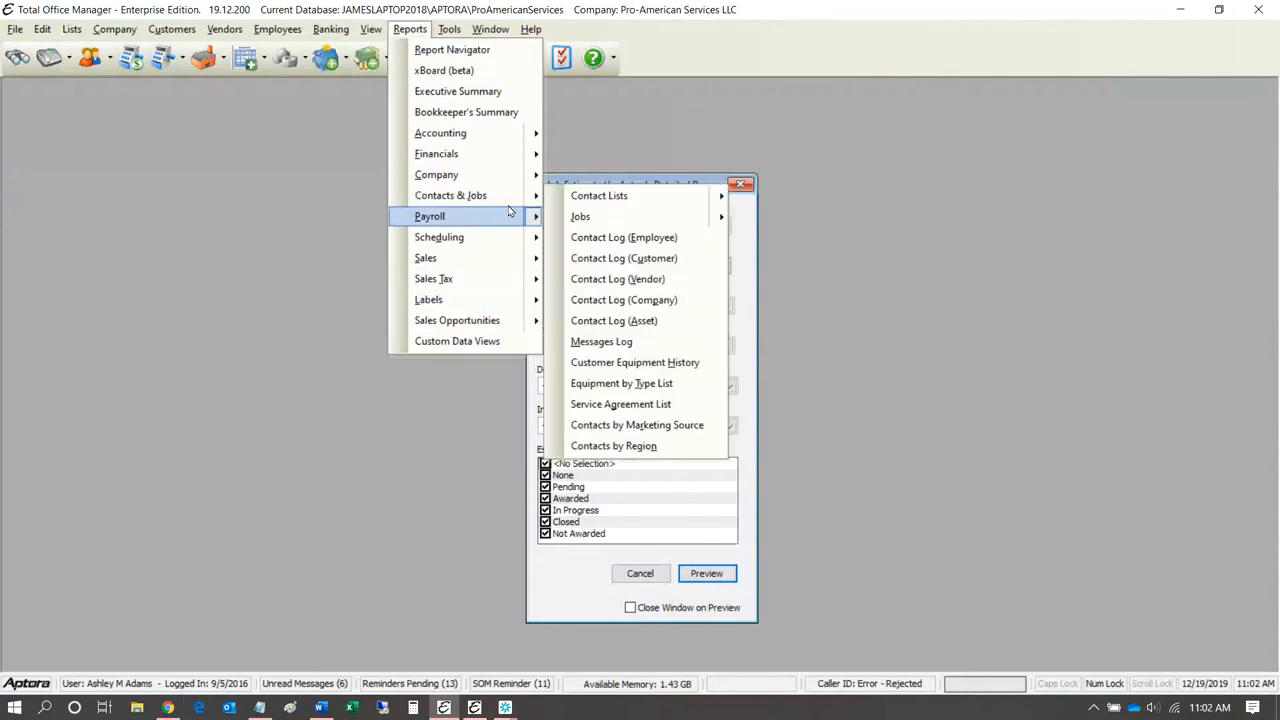
{"action": "mouse_move", "coordinate": [480, 196]}
{"action": "mouse_move", "coordinate": [600, 216]}
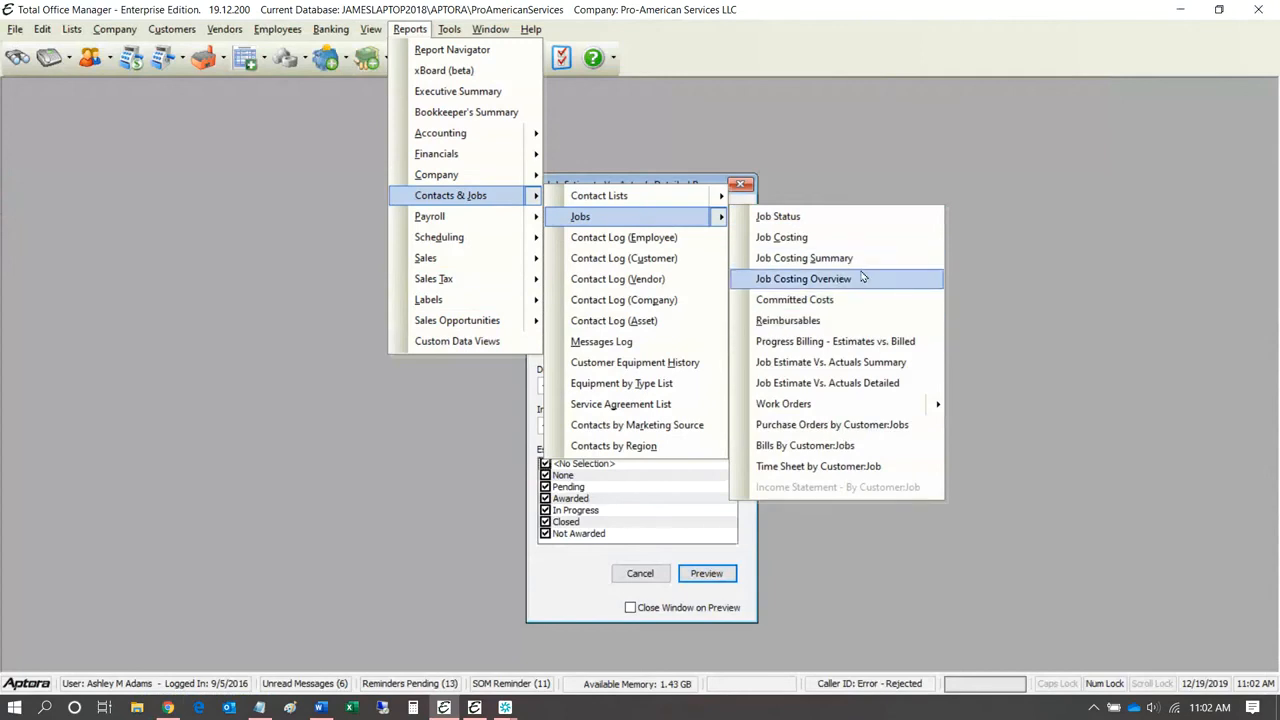
{"action": "left_click", "coordinate": [472, 341]}
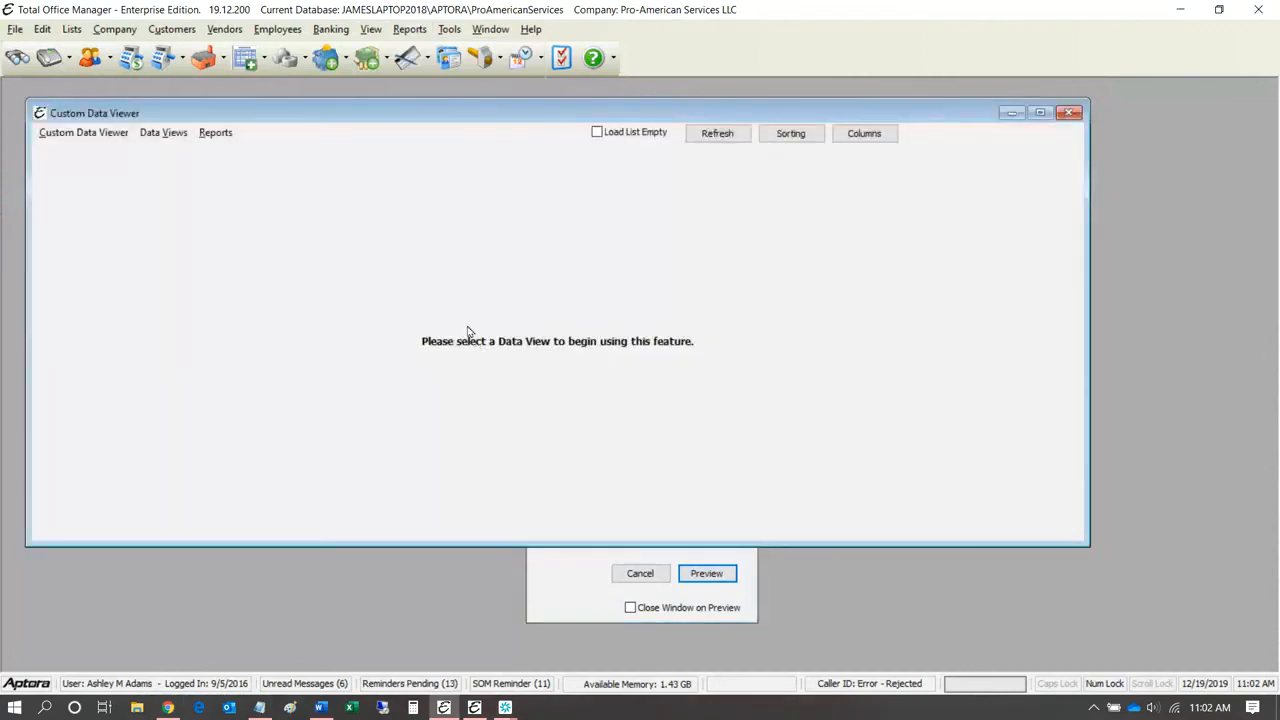
Step: Load the Estimate Over Under Details data view and enlarge its record list by widening the window and narrowing the filter pane
{"action": "left_click", "coordinate": [153, 133]}
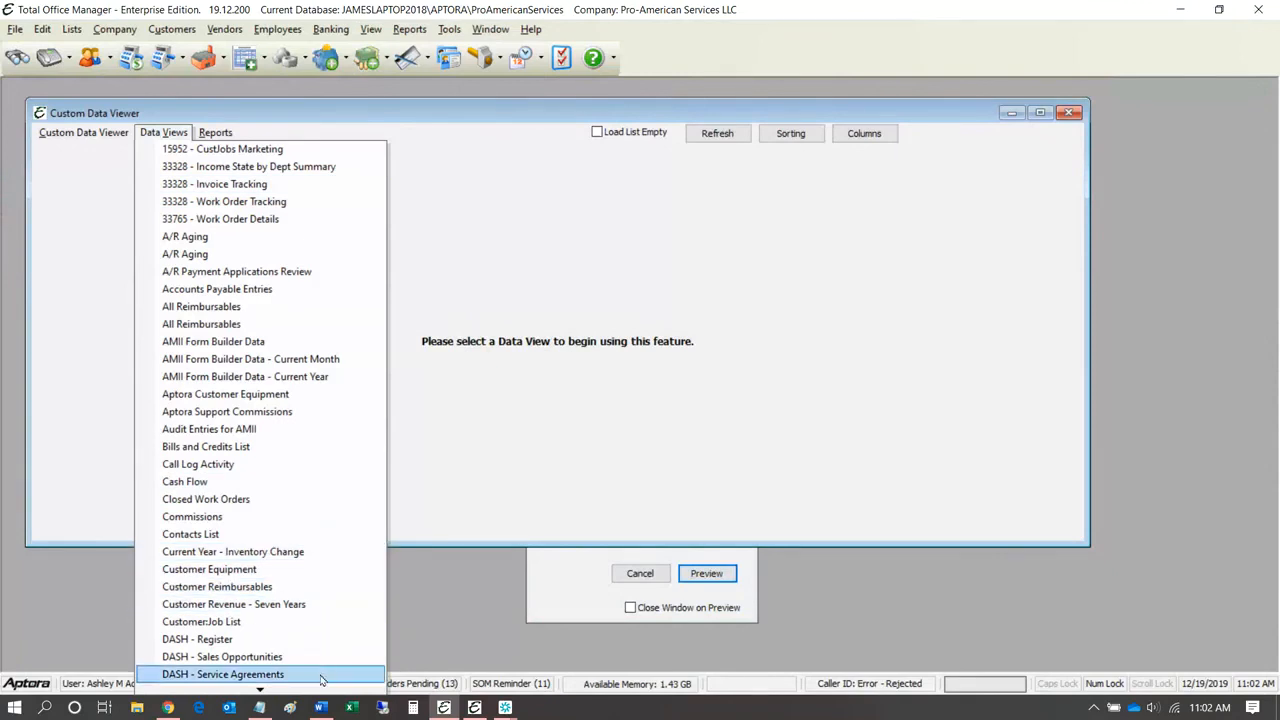
{"action": "scroll", "coordinate": [318, 692], "scroll_direction": "down", "scroll_amount": 6}
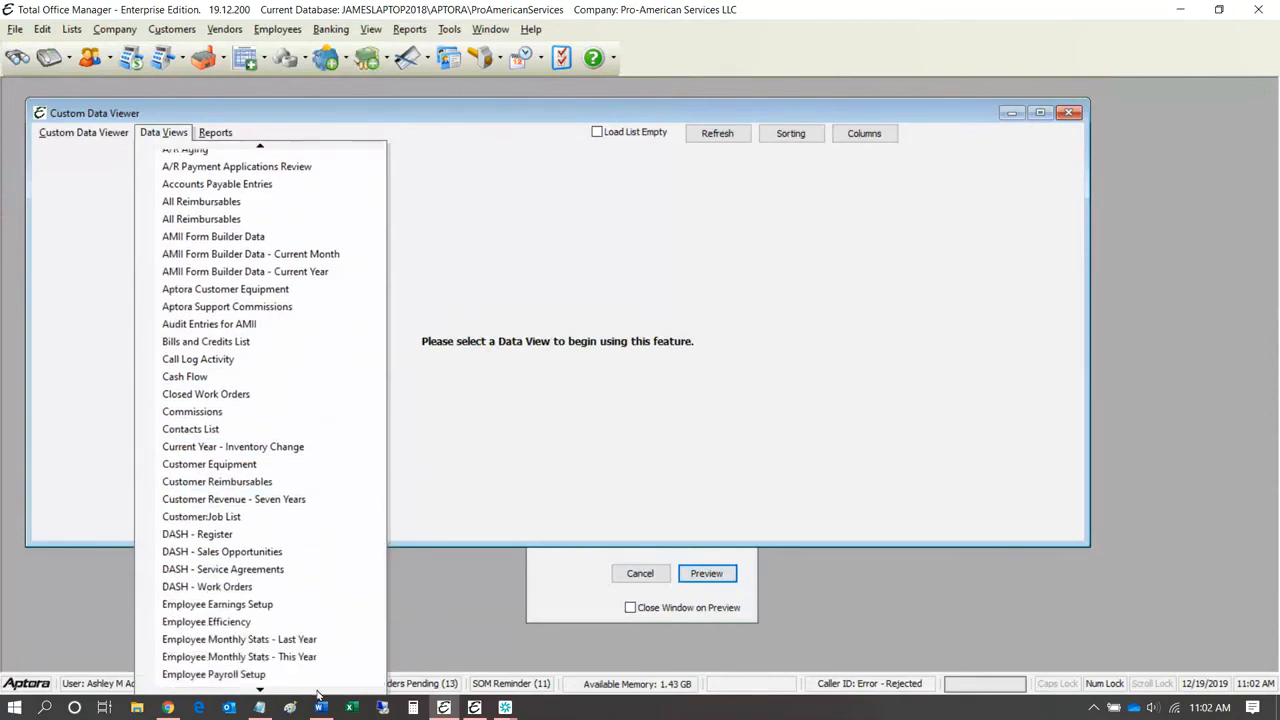
{"action": "scroll", "coordinate": [318, 692], "scroll_direction": "down", "scroll_amount": 1}
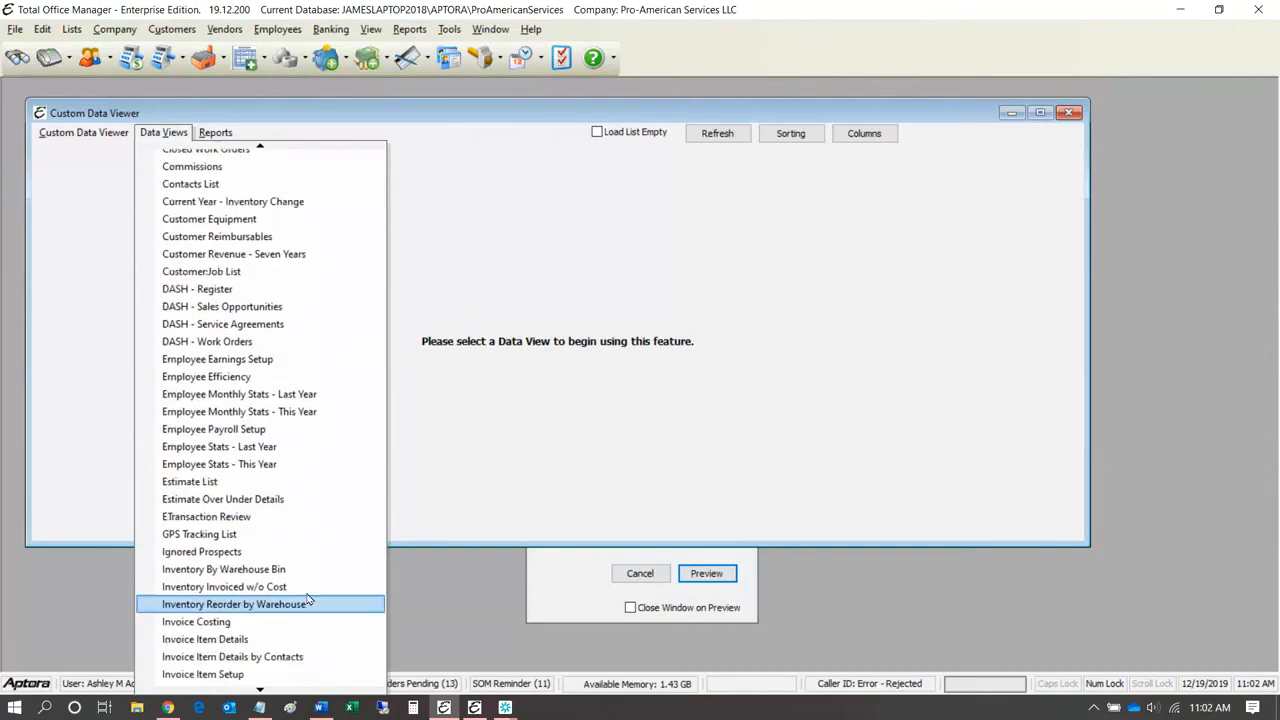
{"action": "left_click", "coordinate": [267, 500]}
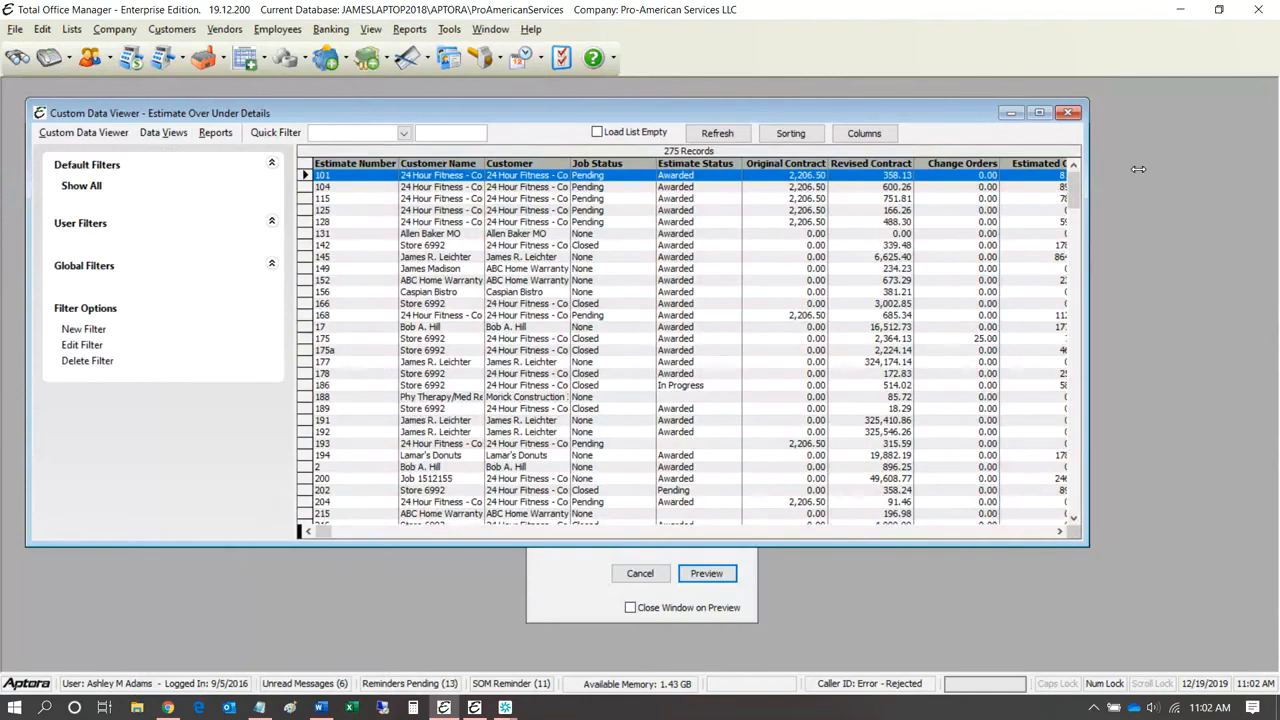
{"action": "left_click_drag", "start_coordinate": [1138, 169], "coordinate": [1233, 183]}
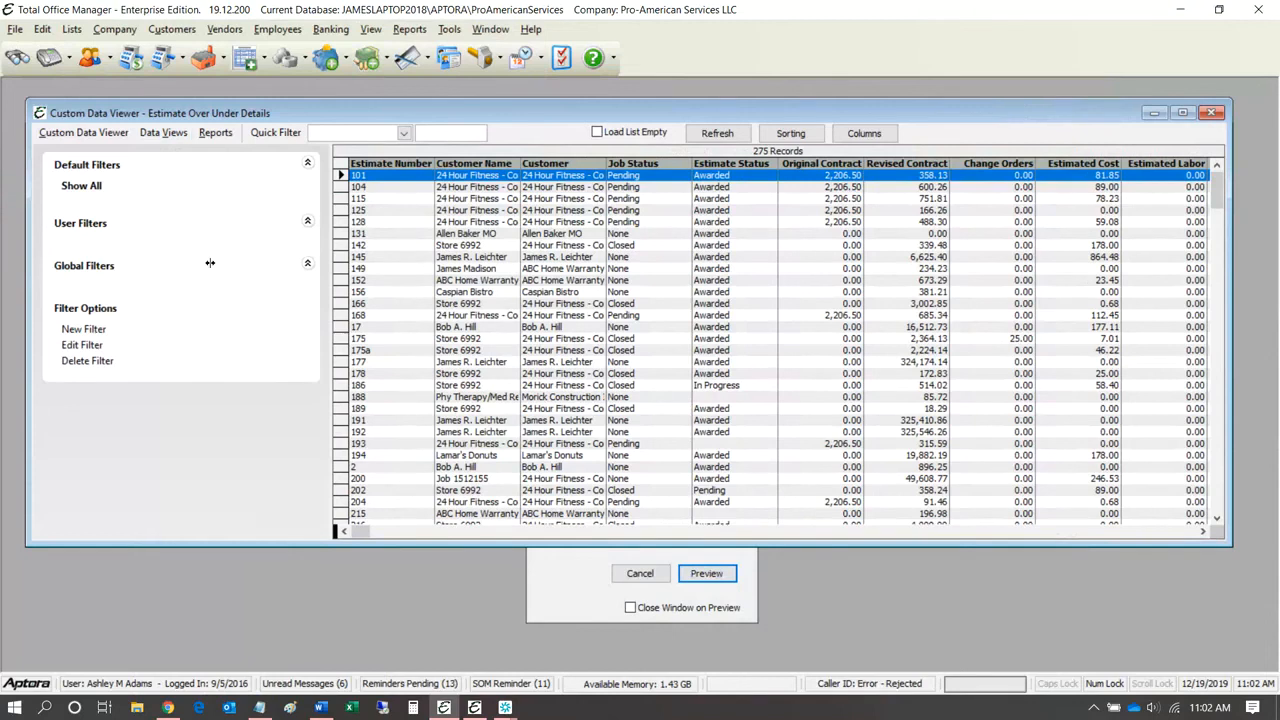
{"action": "left_click_drag", "start_coordinate": [210, 263], "coordinate": [208, 263]}
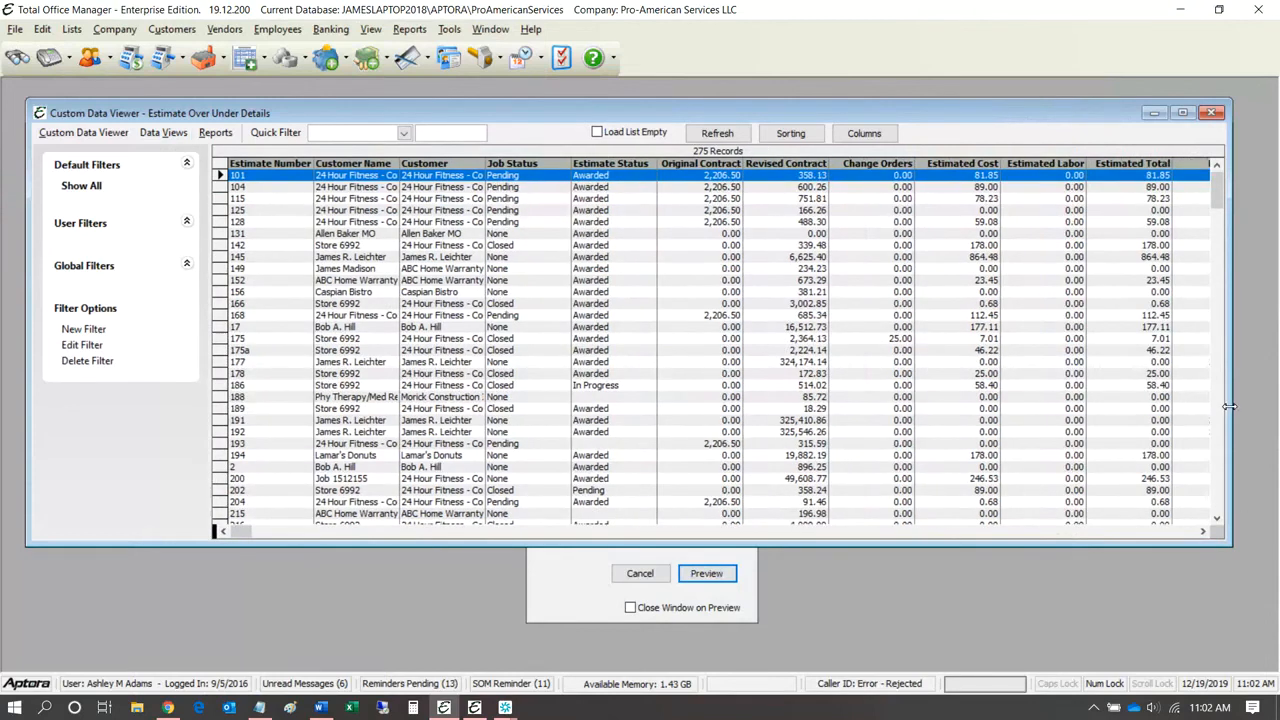
Step: Examine the columns available for the Estimate Over Under Details view, leaving the selection unchanged
{"action": "left_click", "coordinate": [864, 133]}
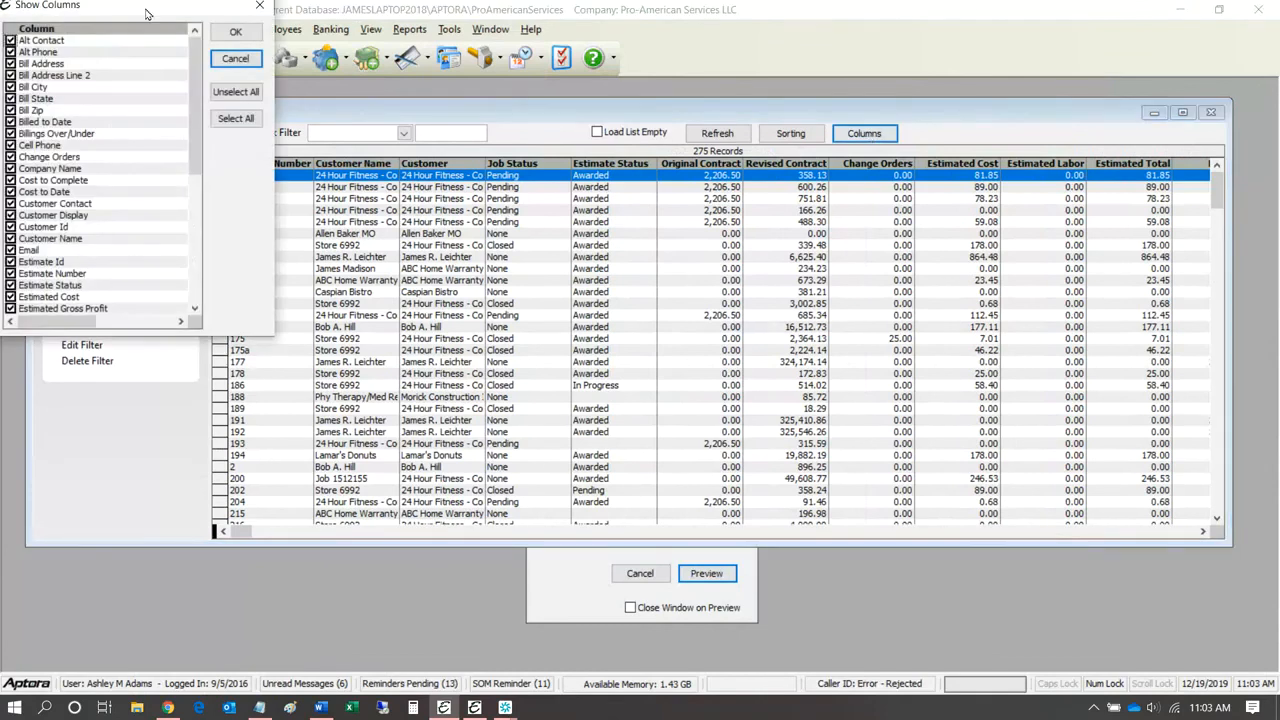
{"action": "left_click_drag", "start_coordinate": [146, 13], "coordinate": [542, 136]}
{"action": "left_click_drag", "start_coordinate": [592, 259], "coordinate": [600, 324]}
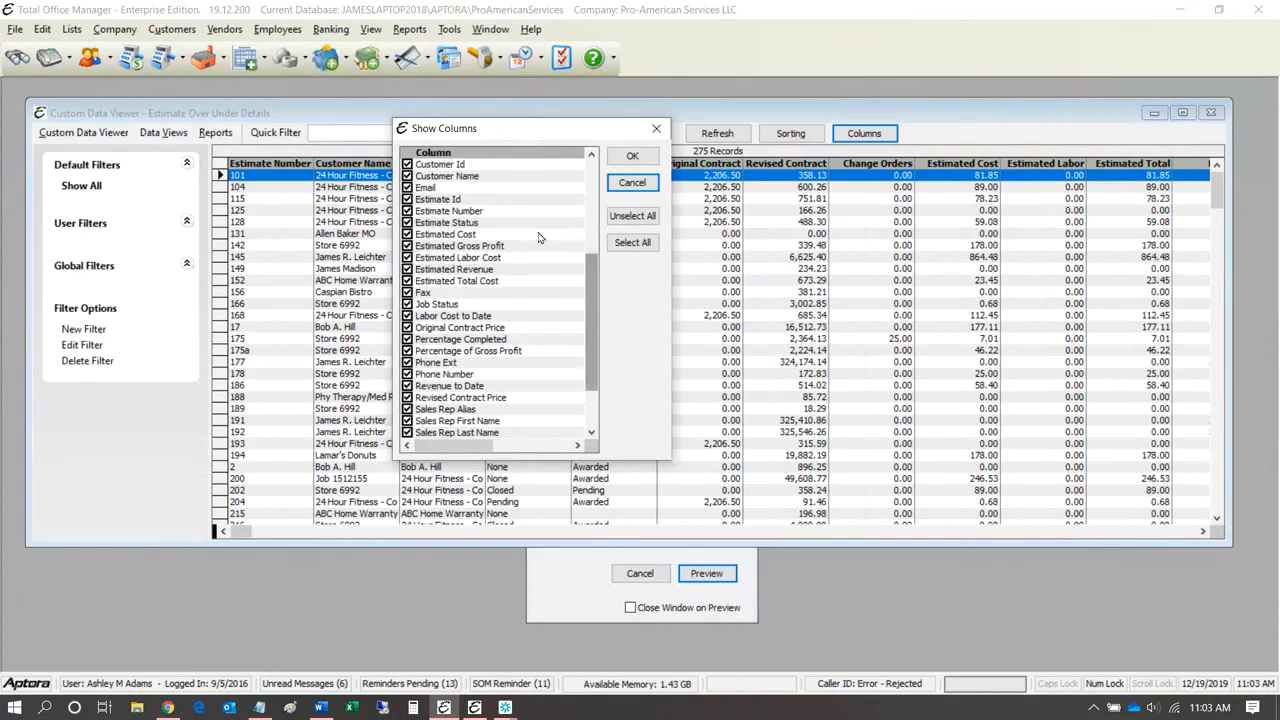
{"action": "left_click", "coordinate": [454, 237]}
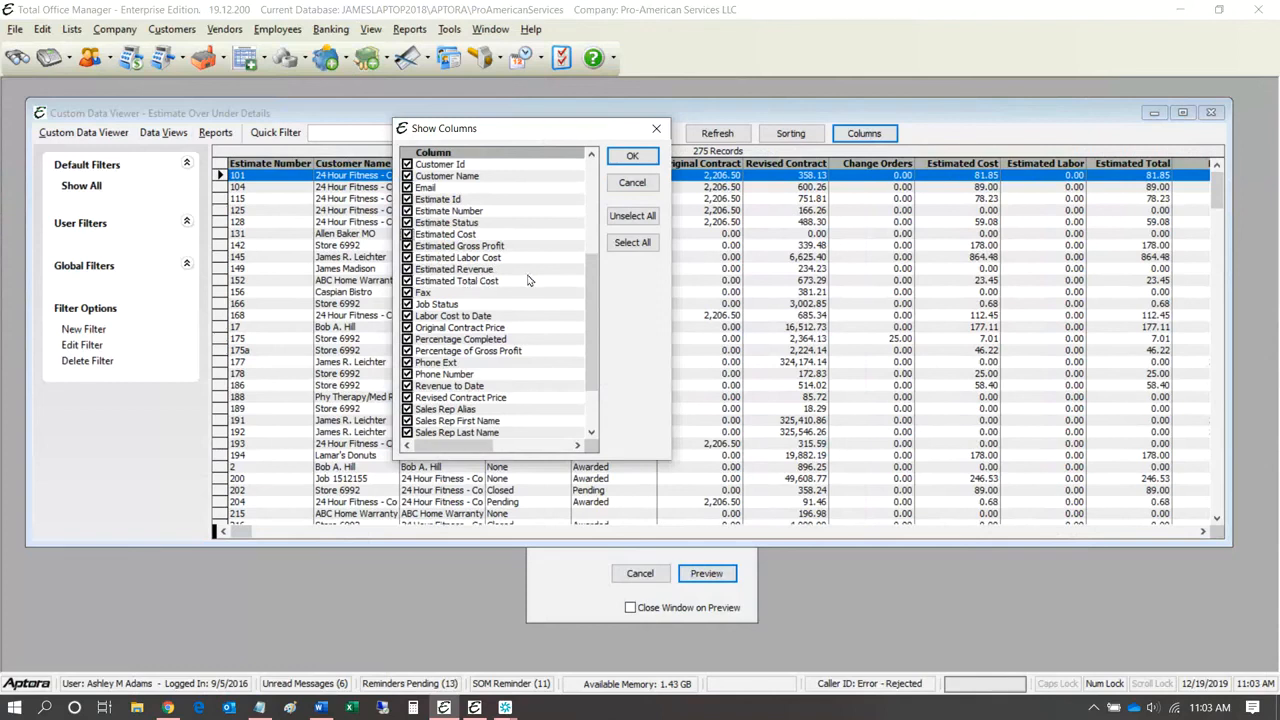
{"action": "scroll", "coordinate": [532, 282], "scroll_direction": "down", "scroll_amount": 2}
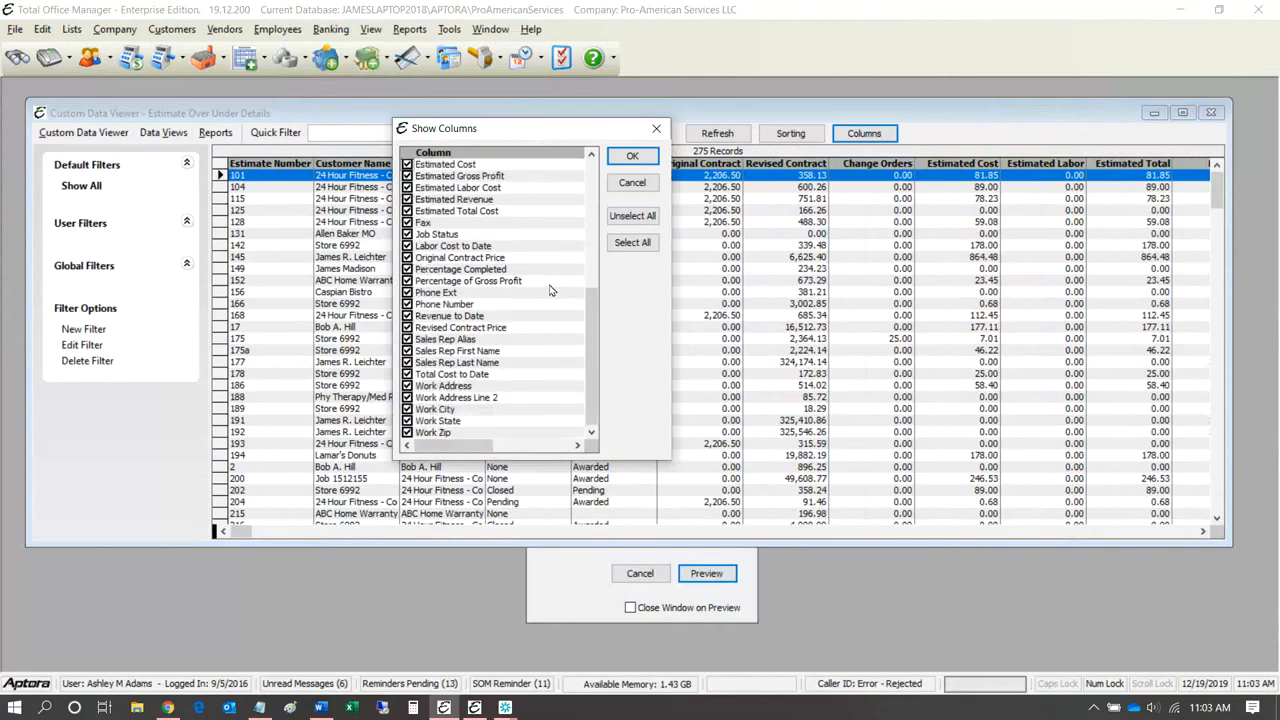
{"action": "scroll", "coordinate": [548, 286], "scroll_direction": "up", "scroll_amount": 7}
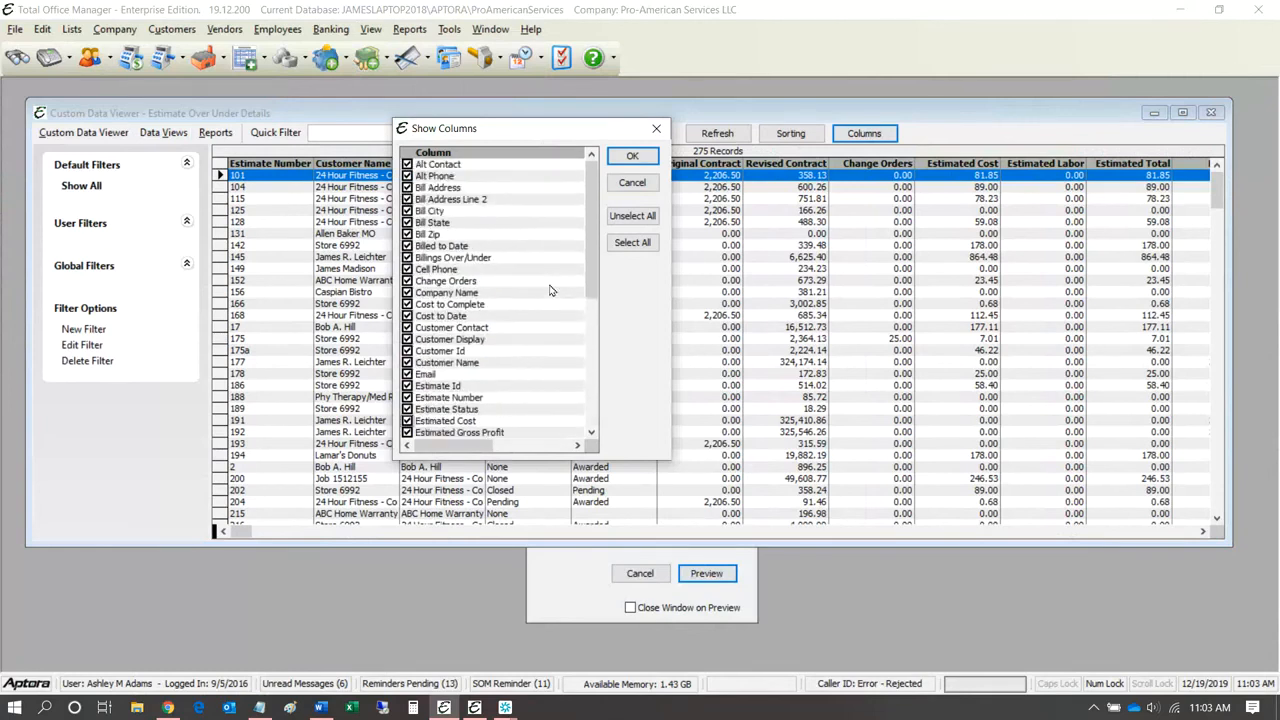
{"action": "scroll", "coordinate": [549, 290], "scroll_direction": "down", "scroll_amount": 8}
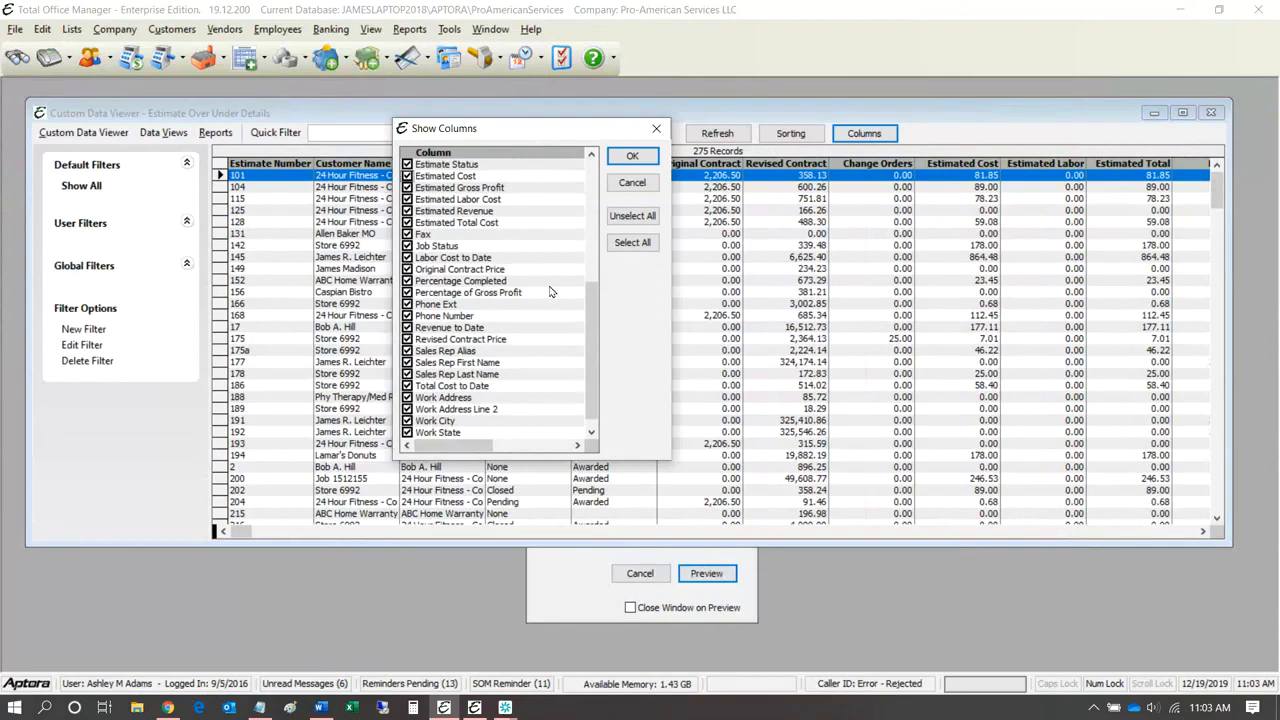
{"action": "scroll", "coordinate": [549, 291], "scroll_direction": "down", "scroll_amount": 1}
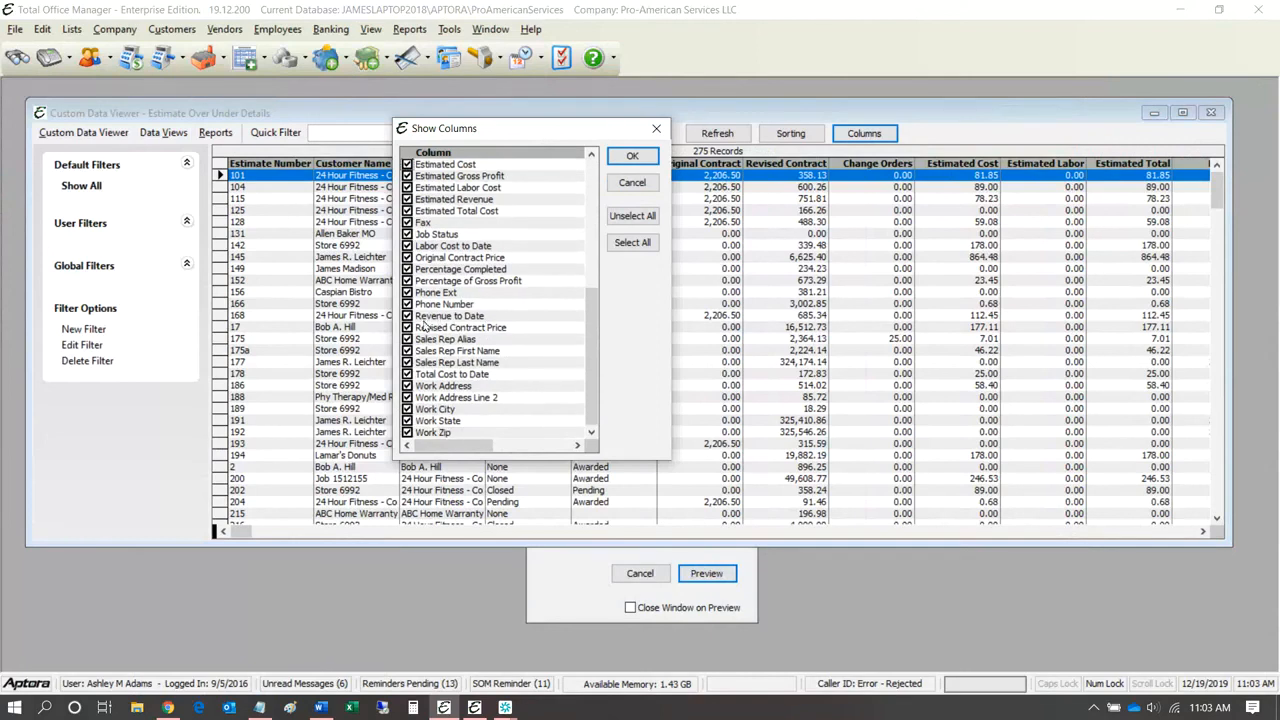
{"action": "left_click", "coordinate": [632, 183]}
{"action": "right_click", "coordinate": [463, 211]}
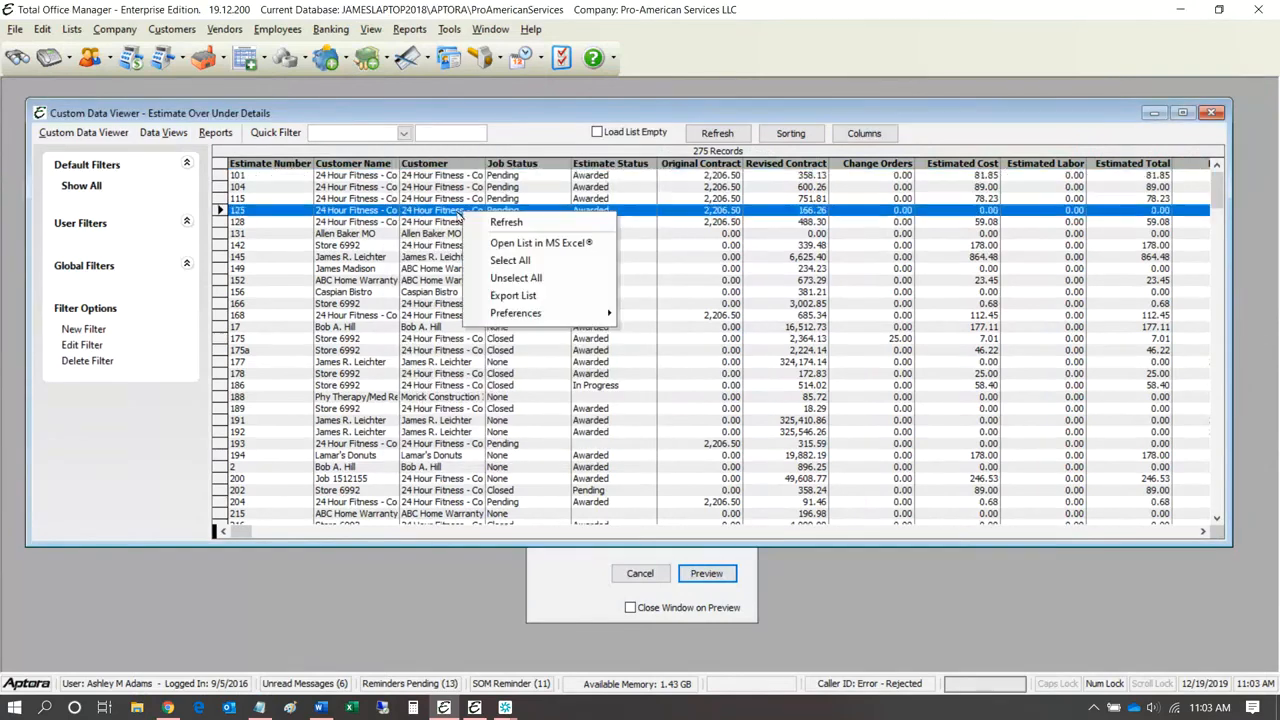
{"action": "left_click", "coordinate": [306, 236]}
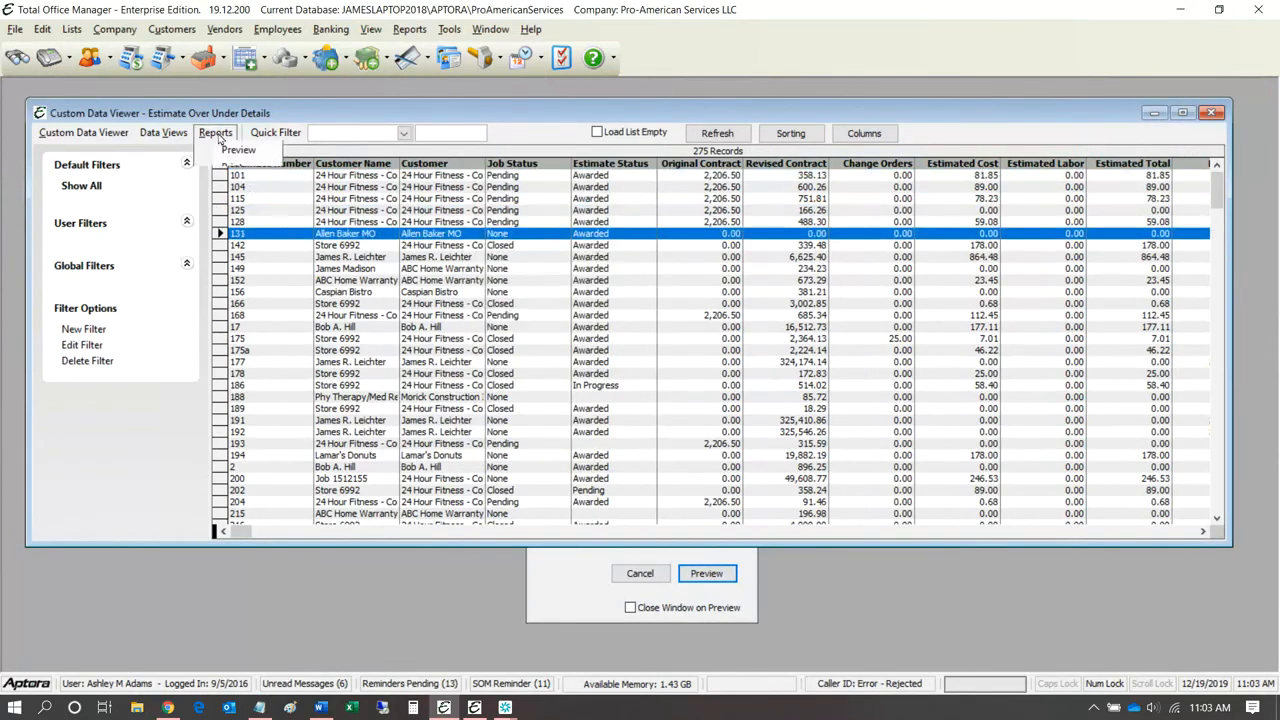
{"action": "left_click", "coordinate": [215, 132]}
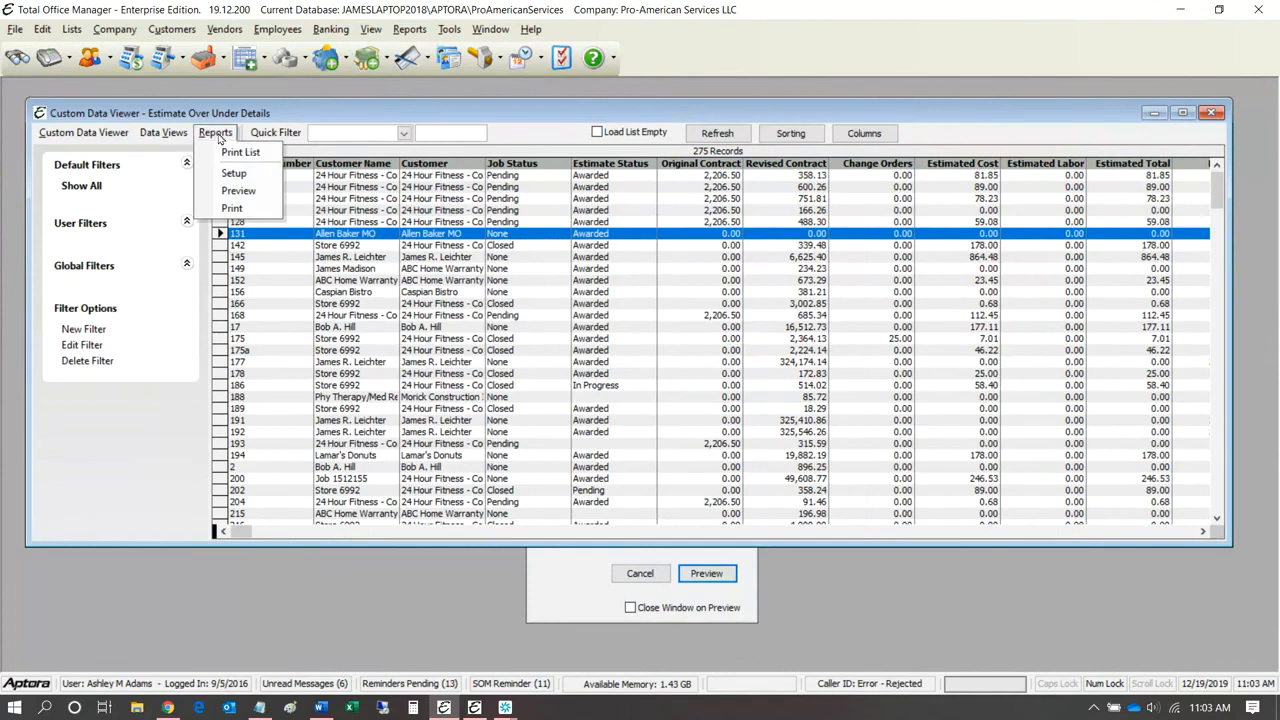
{"action": "left_click", "coordinate": [238, 190]}
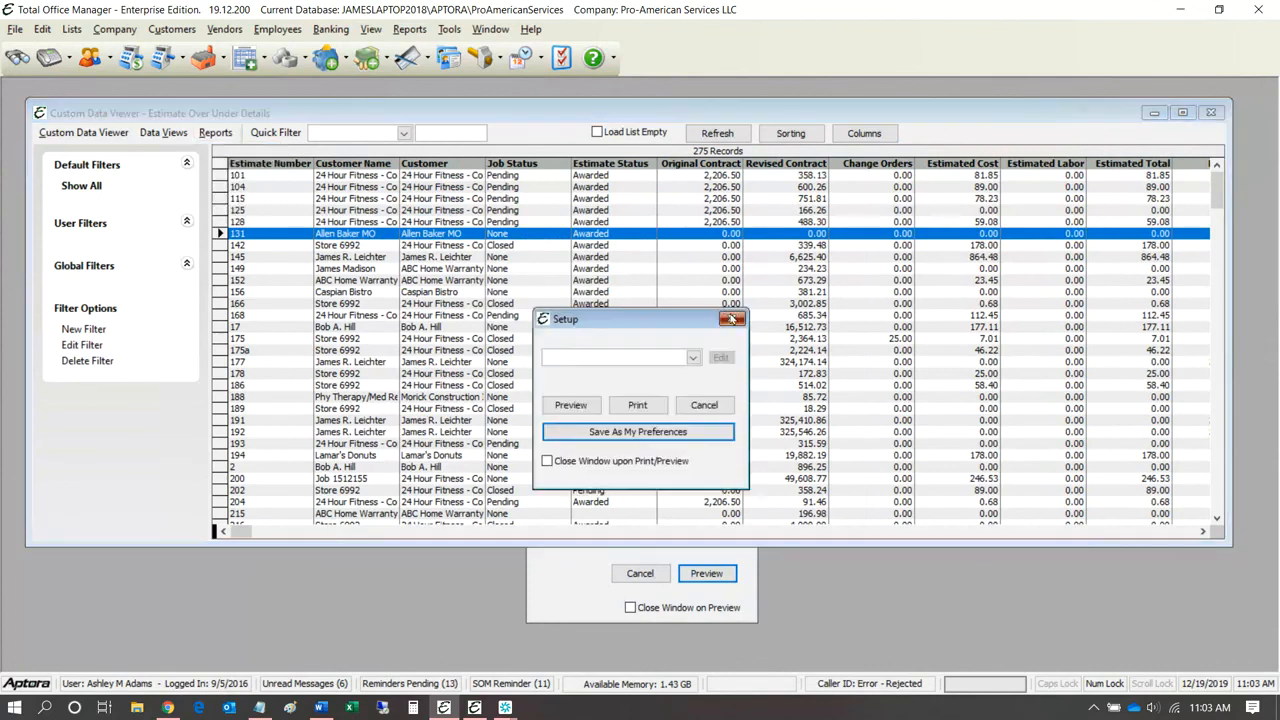
{"action": "left_click", "coordinate": [732, 319]}
Step: Preview the printable list of the Estimate Over Under Details records and close the preview
{"action": "left_click", "coordinate": [215, 133]}
{"action": "left_click", "coordinate": [230, 151]}
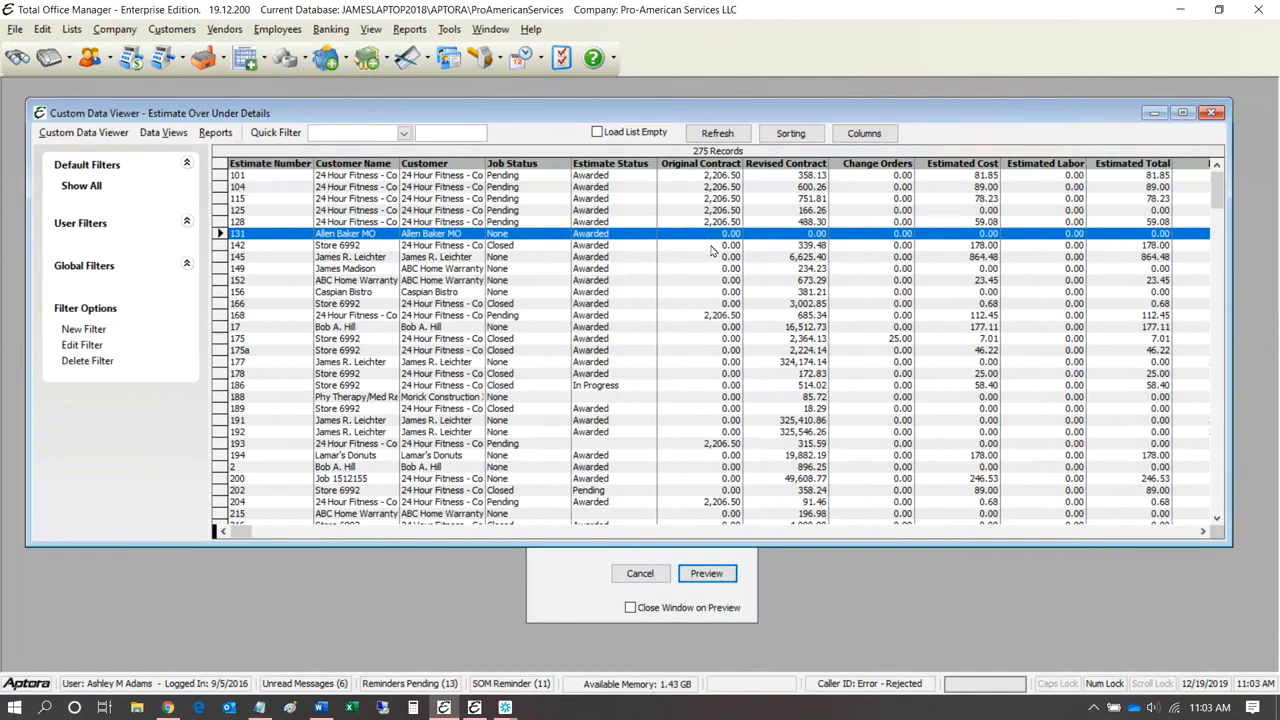
{"action": "key", "text": "Return"}
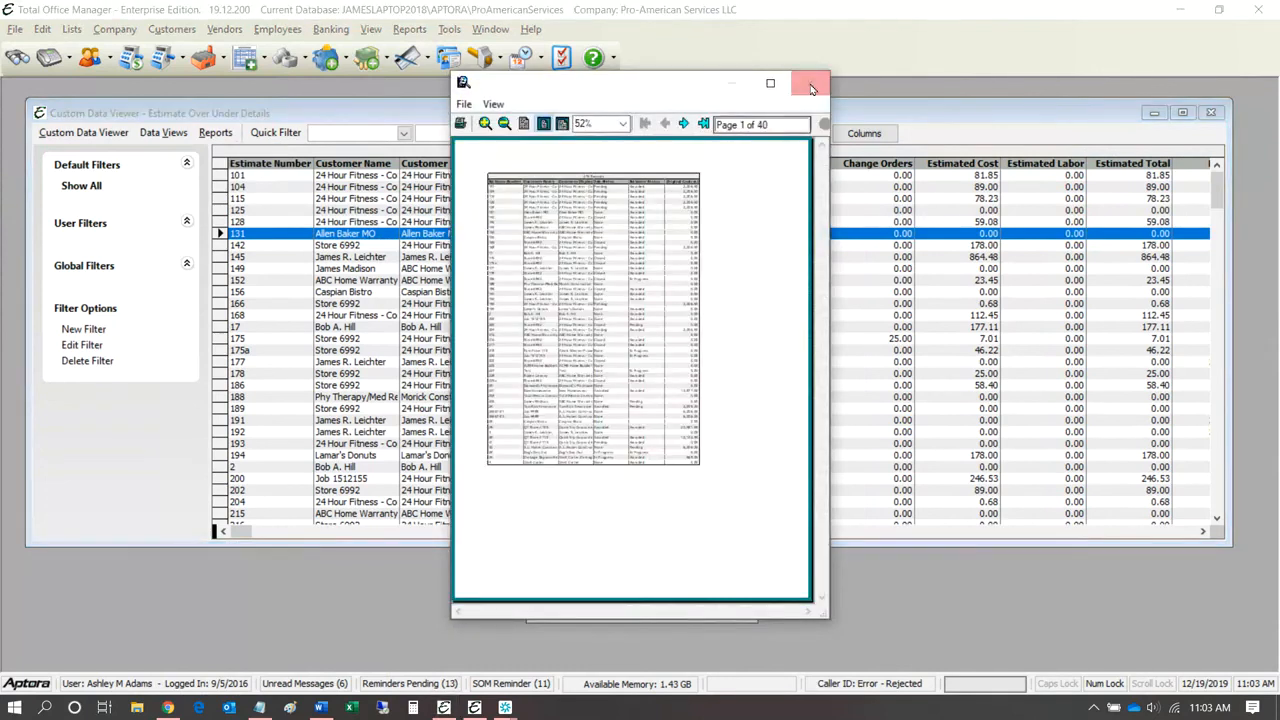
{"action": "left_click", "coordinate": [815, 90]}
Step: Add a new report layout in the data view's report setup and review the fields available in the designer
{"action": "left_click", "coordinate": [215, 132]}
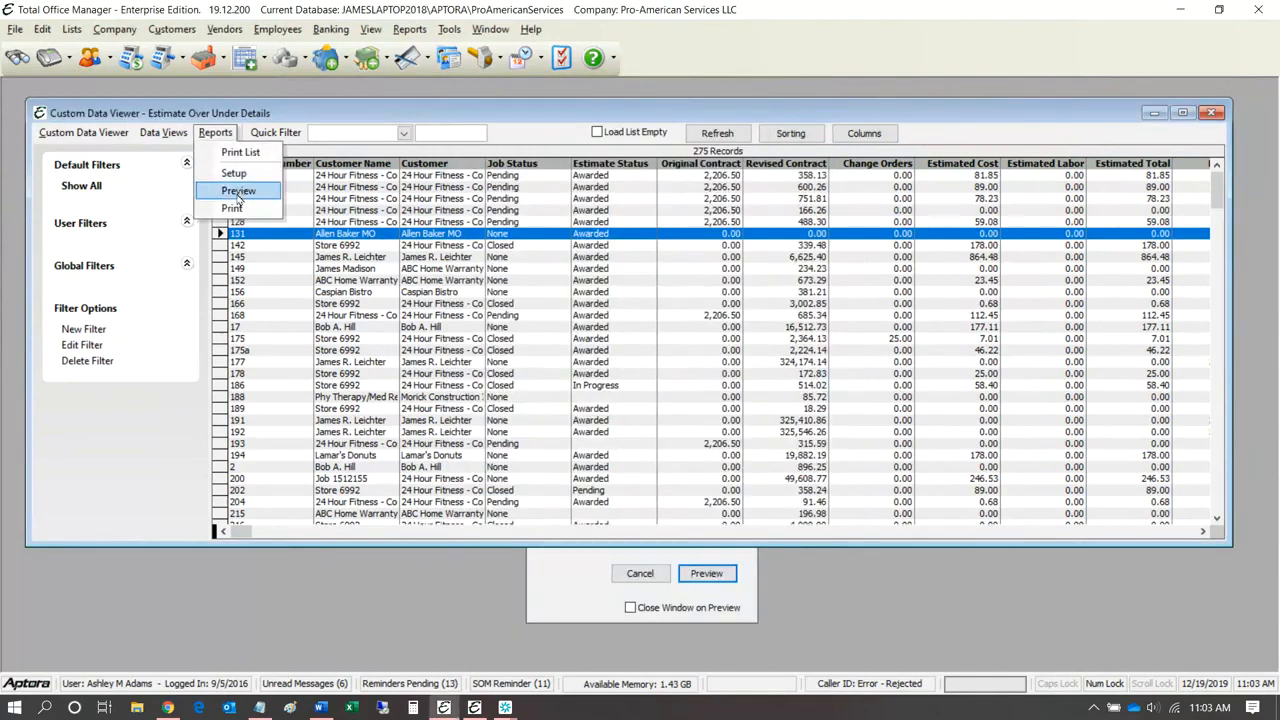
{"action": "left_click", "coordinate": [235, 174]}
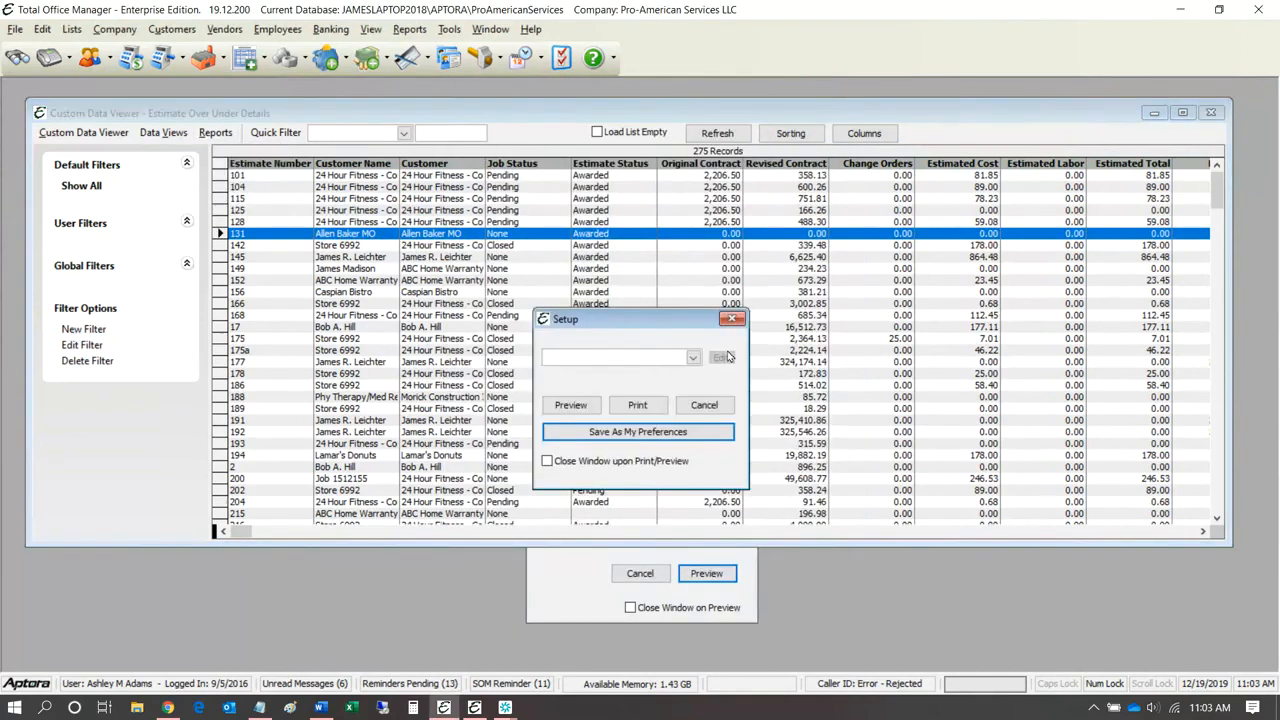
{"action": "left_click", "coordinate": [657, 357]}
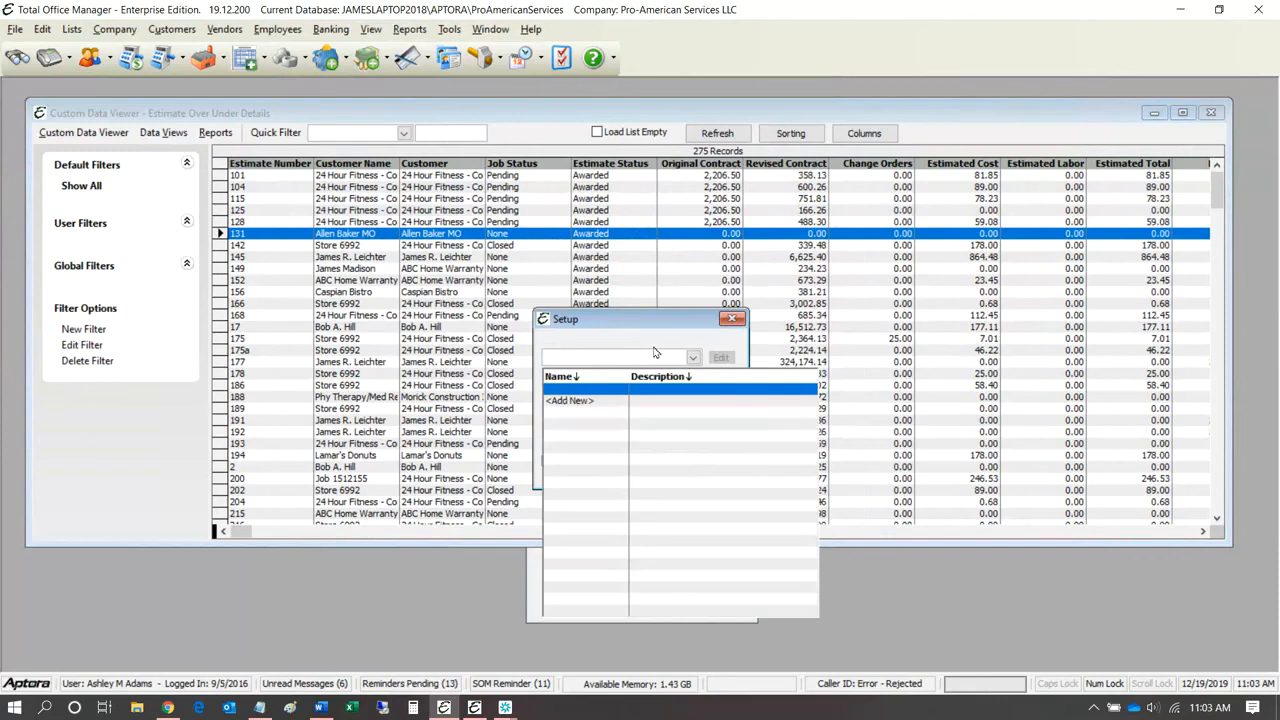
{"action": "left_click", "coordinate": [575, 402]}
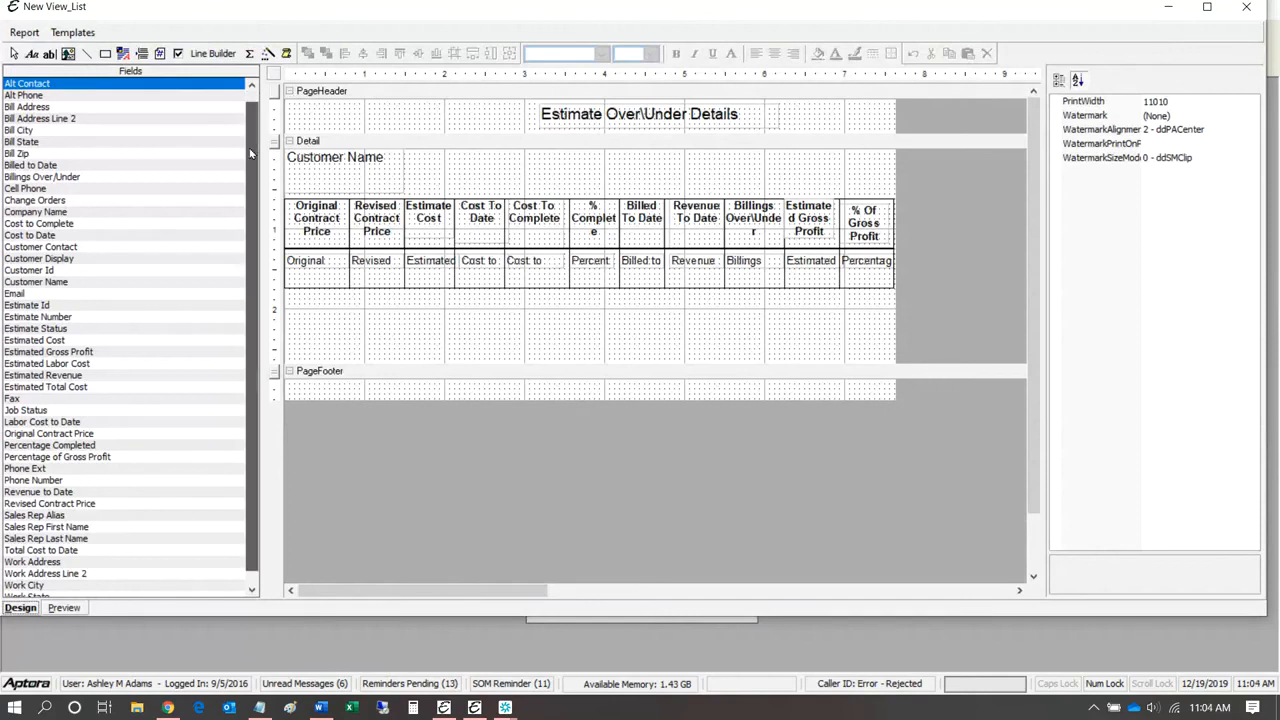
{"action": "scroll", "coordinate": [76, 428], "scroll_direction": "down", "scroll_amount": 1}
{"action": "scroll", "coordinate": [76, 428], "scroll_direction": "up", "scroll_amount": 1}
{"action": "scroll", "coordinate": [76, 428], "scroll_direction": "down", "scroll_amount": 1}
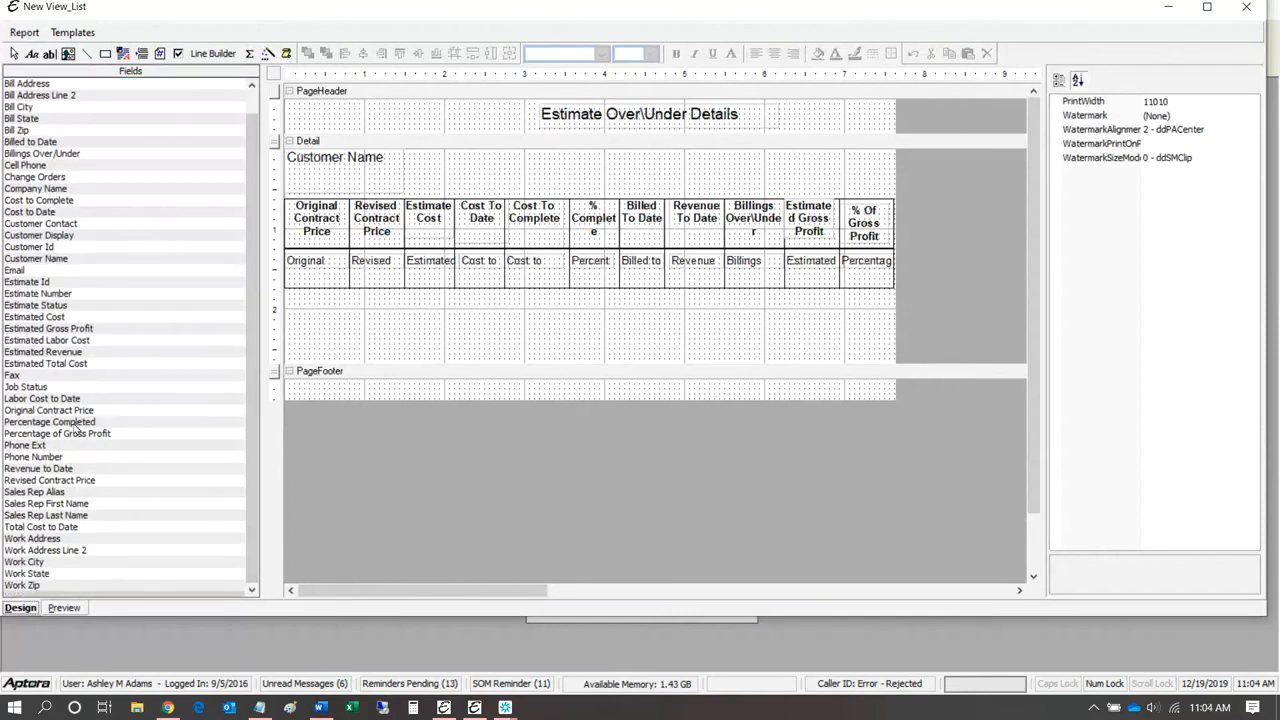
Step: Preview the Estimate Over\Under Details report and examine its job figures through page 3
{"action": "left_click", "coordinate": [70, 609]}
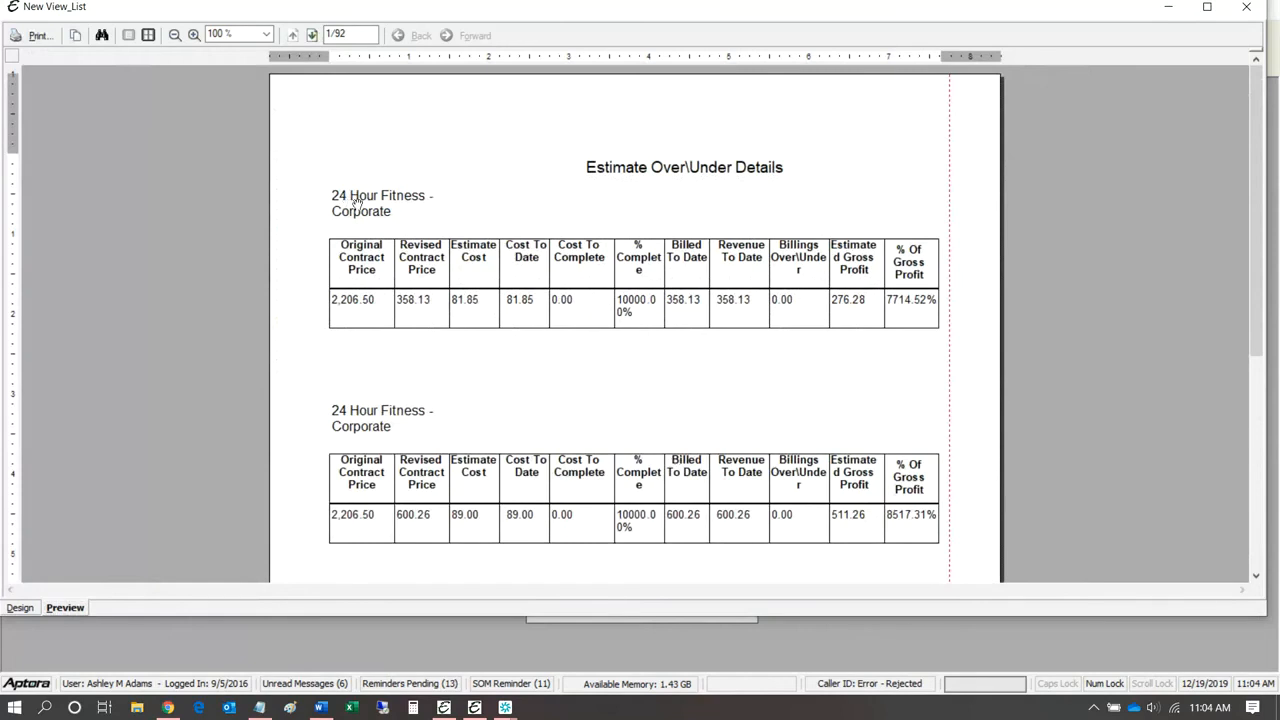
{"action": "scroll", "coordinate": [355, 200], "scroll_direction": "down", "scroll_amount": 2}
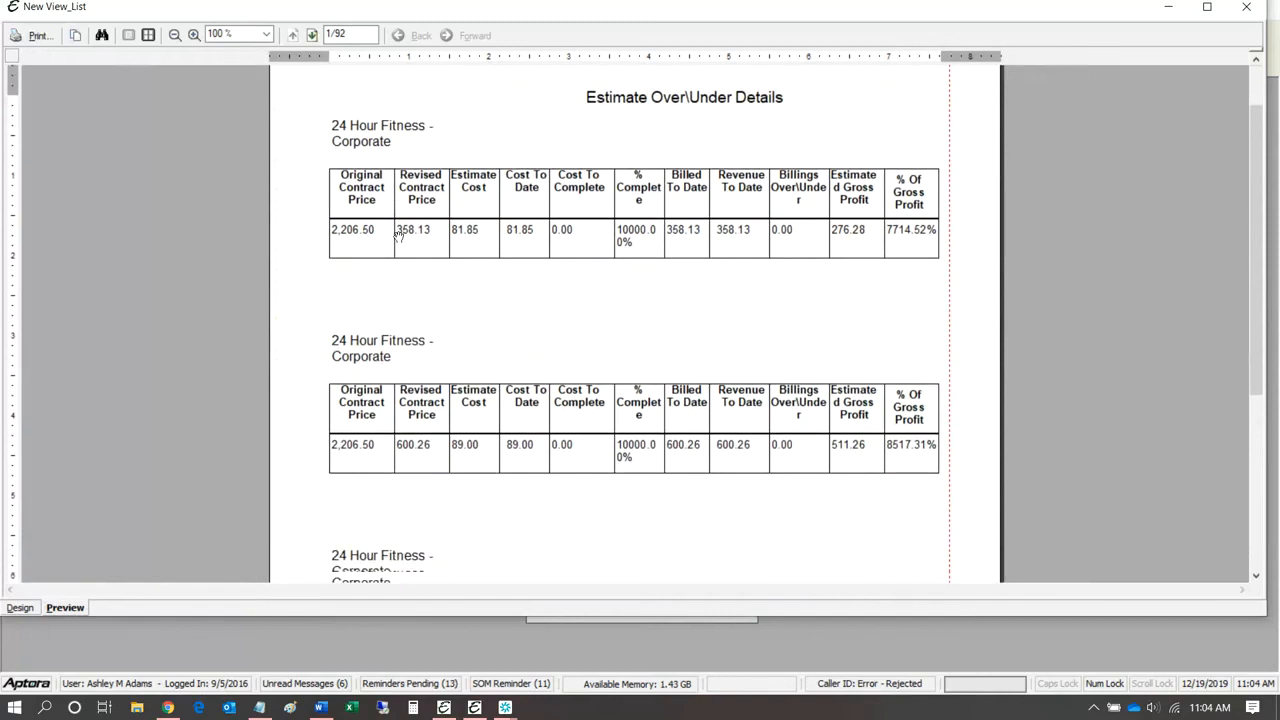
{"action": "scroll", "coordinate": [400, 235], "scroll_direction": "down", "scroll_amount": 5}
{"action": "scroll", "coordinate": [401, 238], "scroll_direction": "up", "scroll_amount": 2}
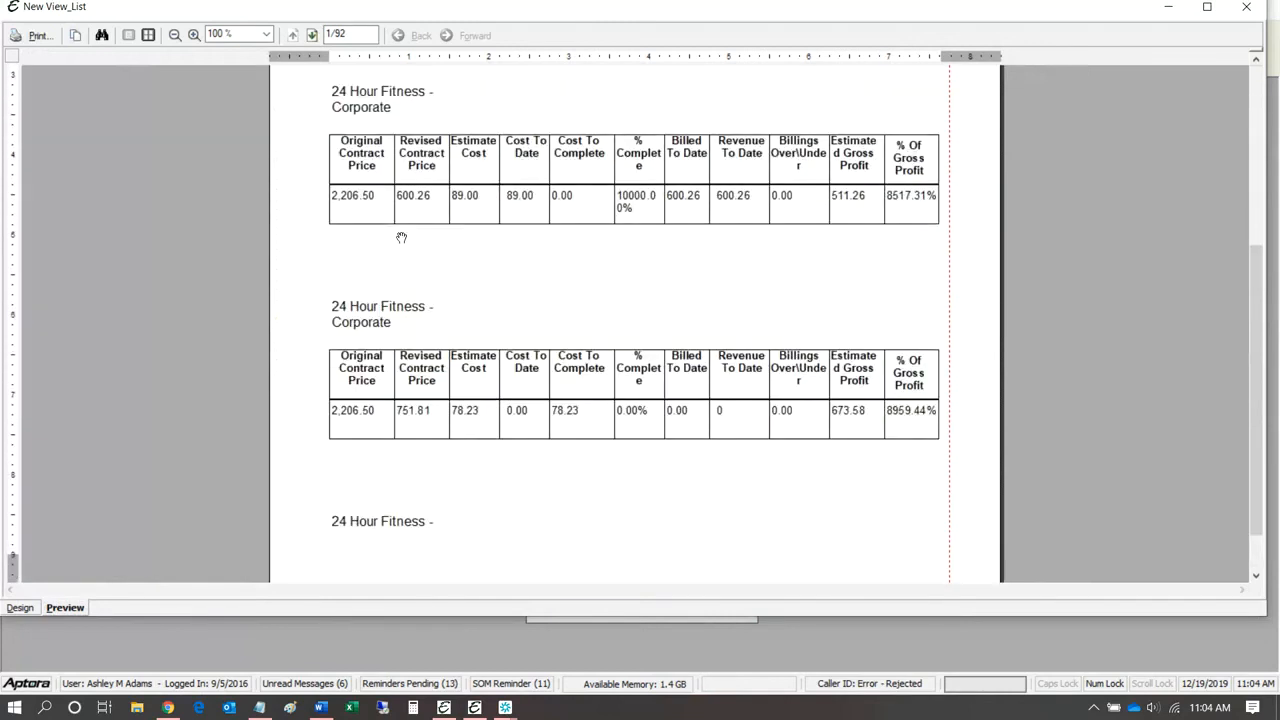
{"action": "left_click", "coordinate": [312, 35]}
{"action": "left_click", "coordinate": [312, 35]}
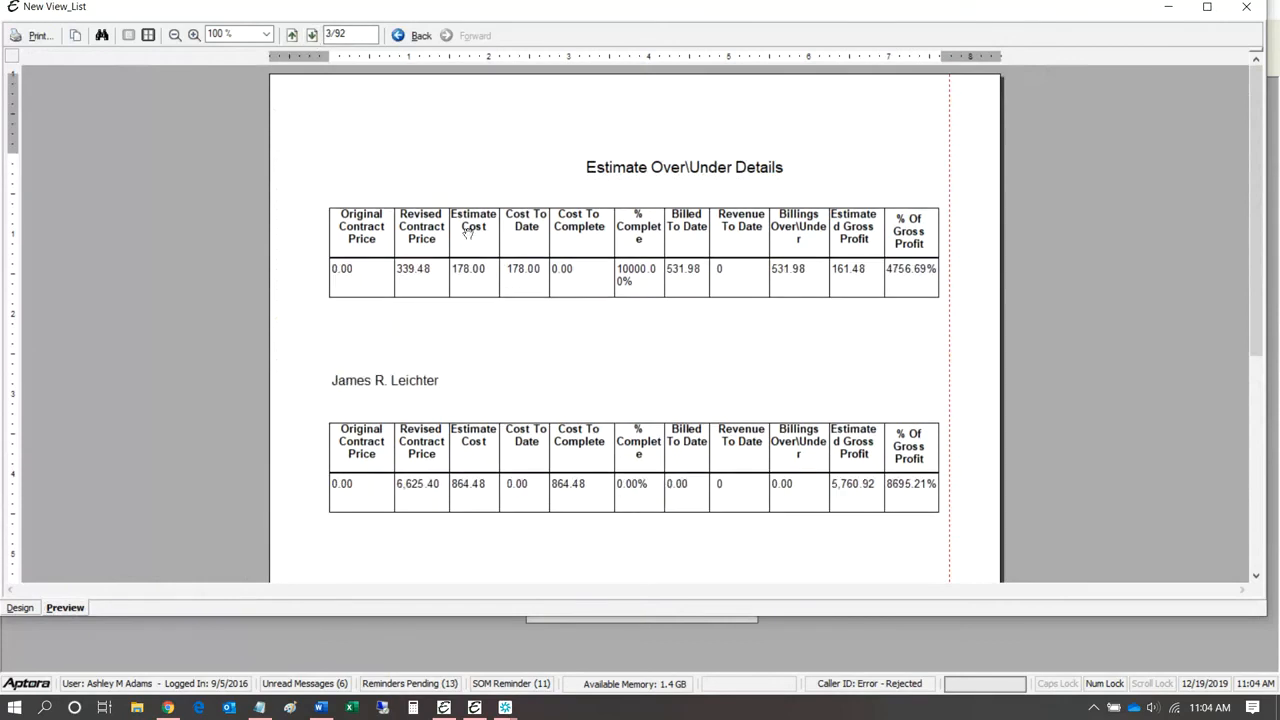